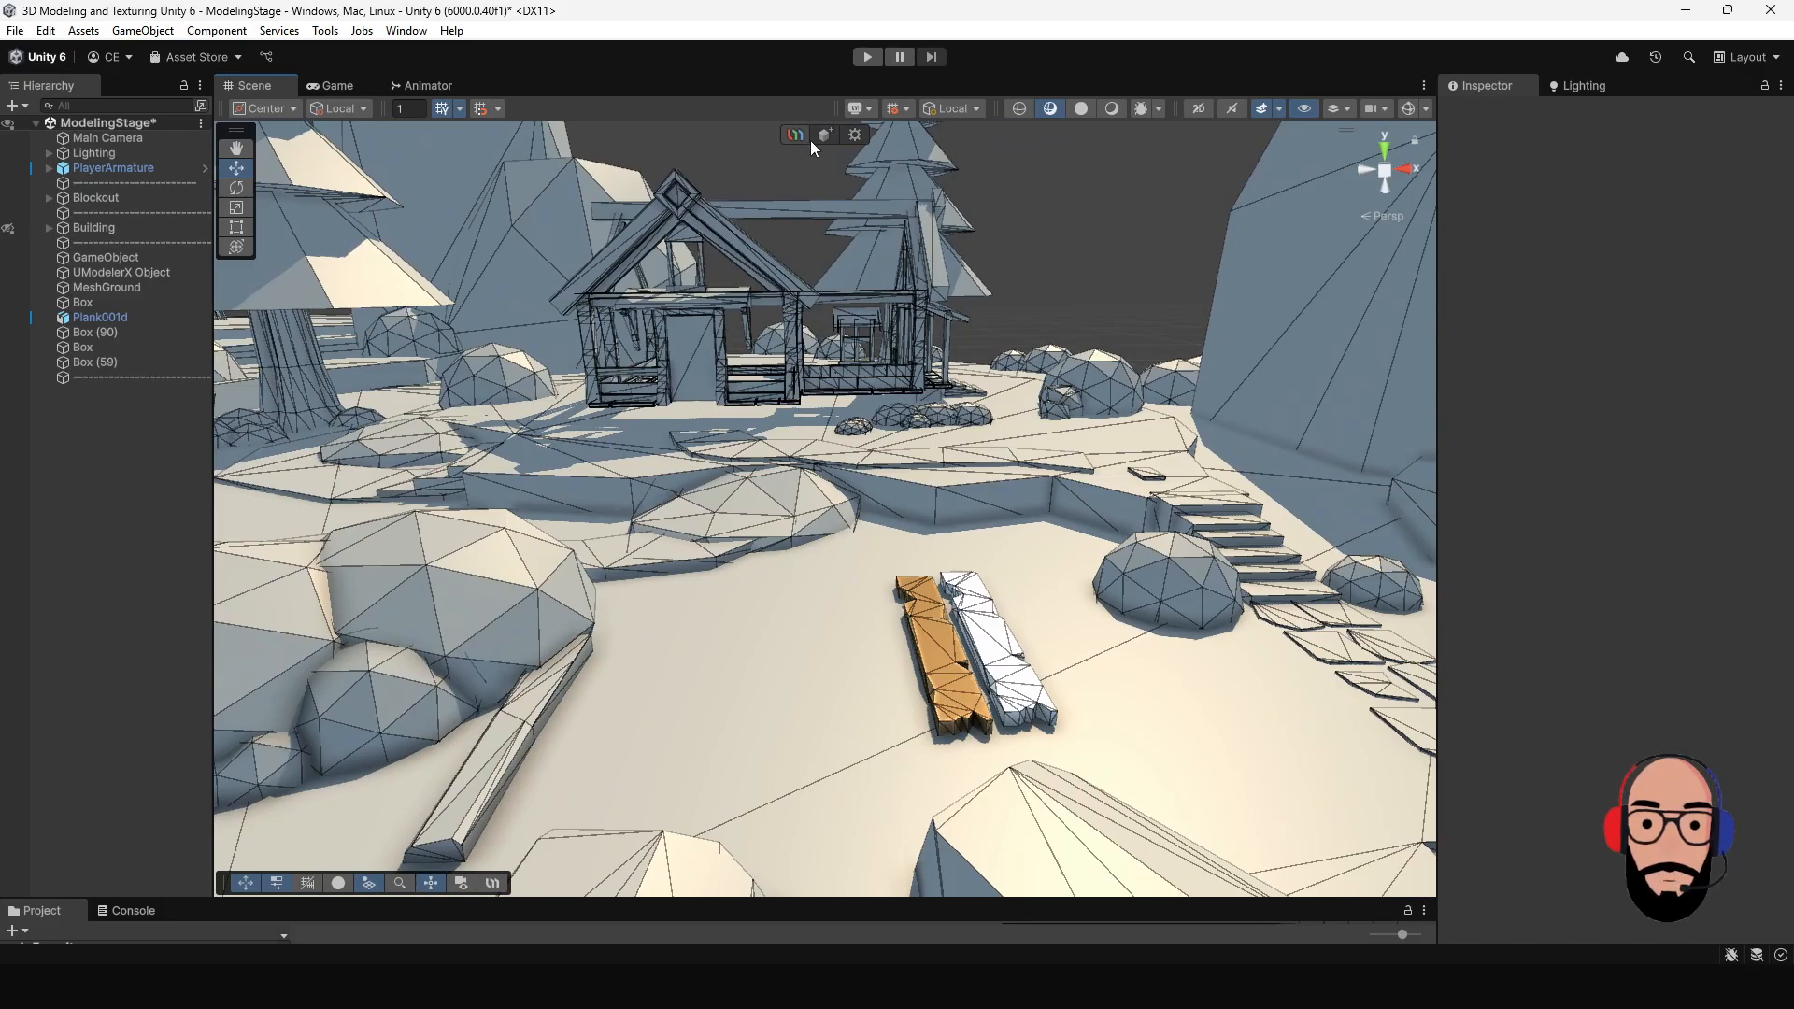
- Create a new UModeler X object and draw an upright box about 2.54 wide, 0.33 deep and 3.16 high beside the planks
click(826, 135)
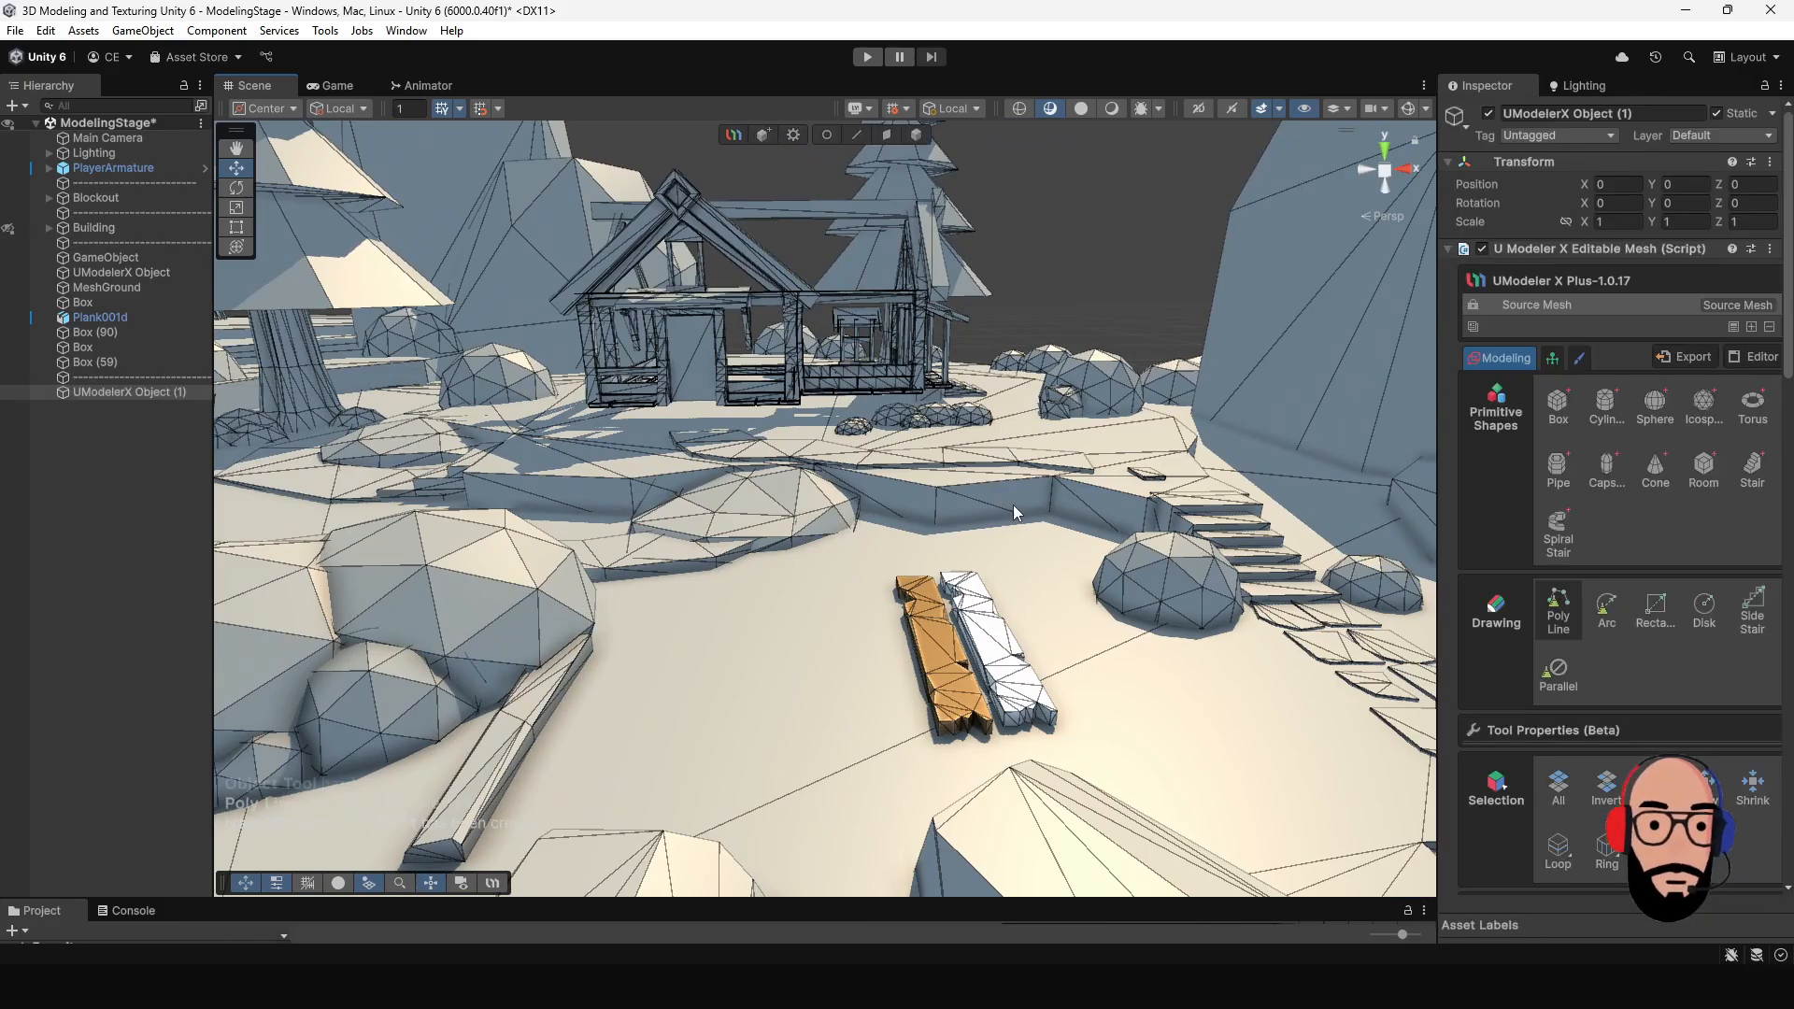
click(1557, 404)
alt+right_drag(865, 624, 907, 710)
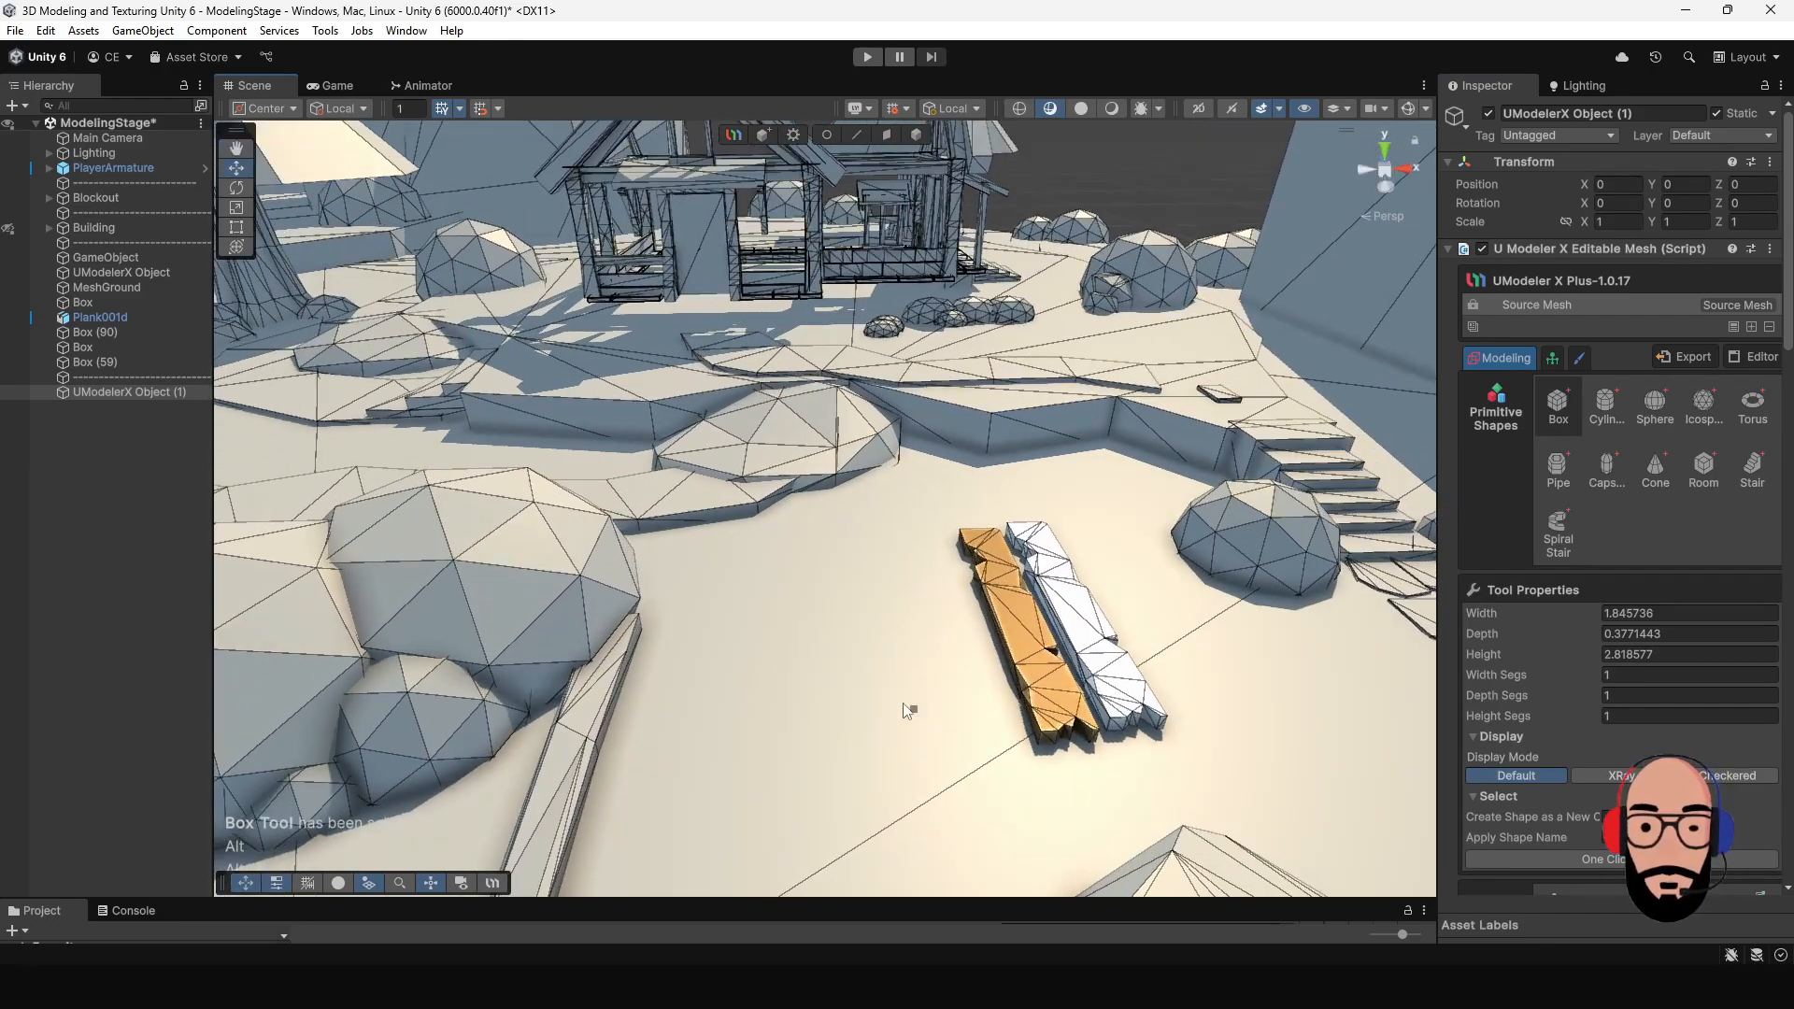
drag(693, 624, 960, 629)
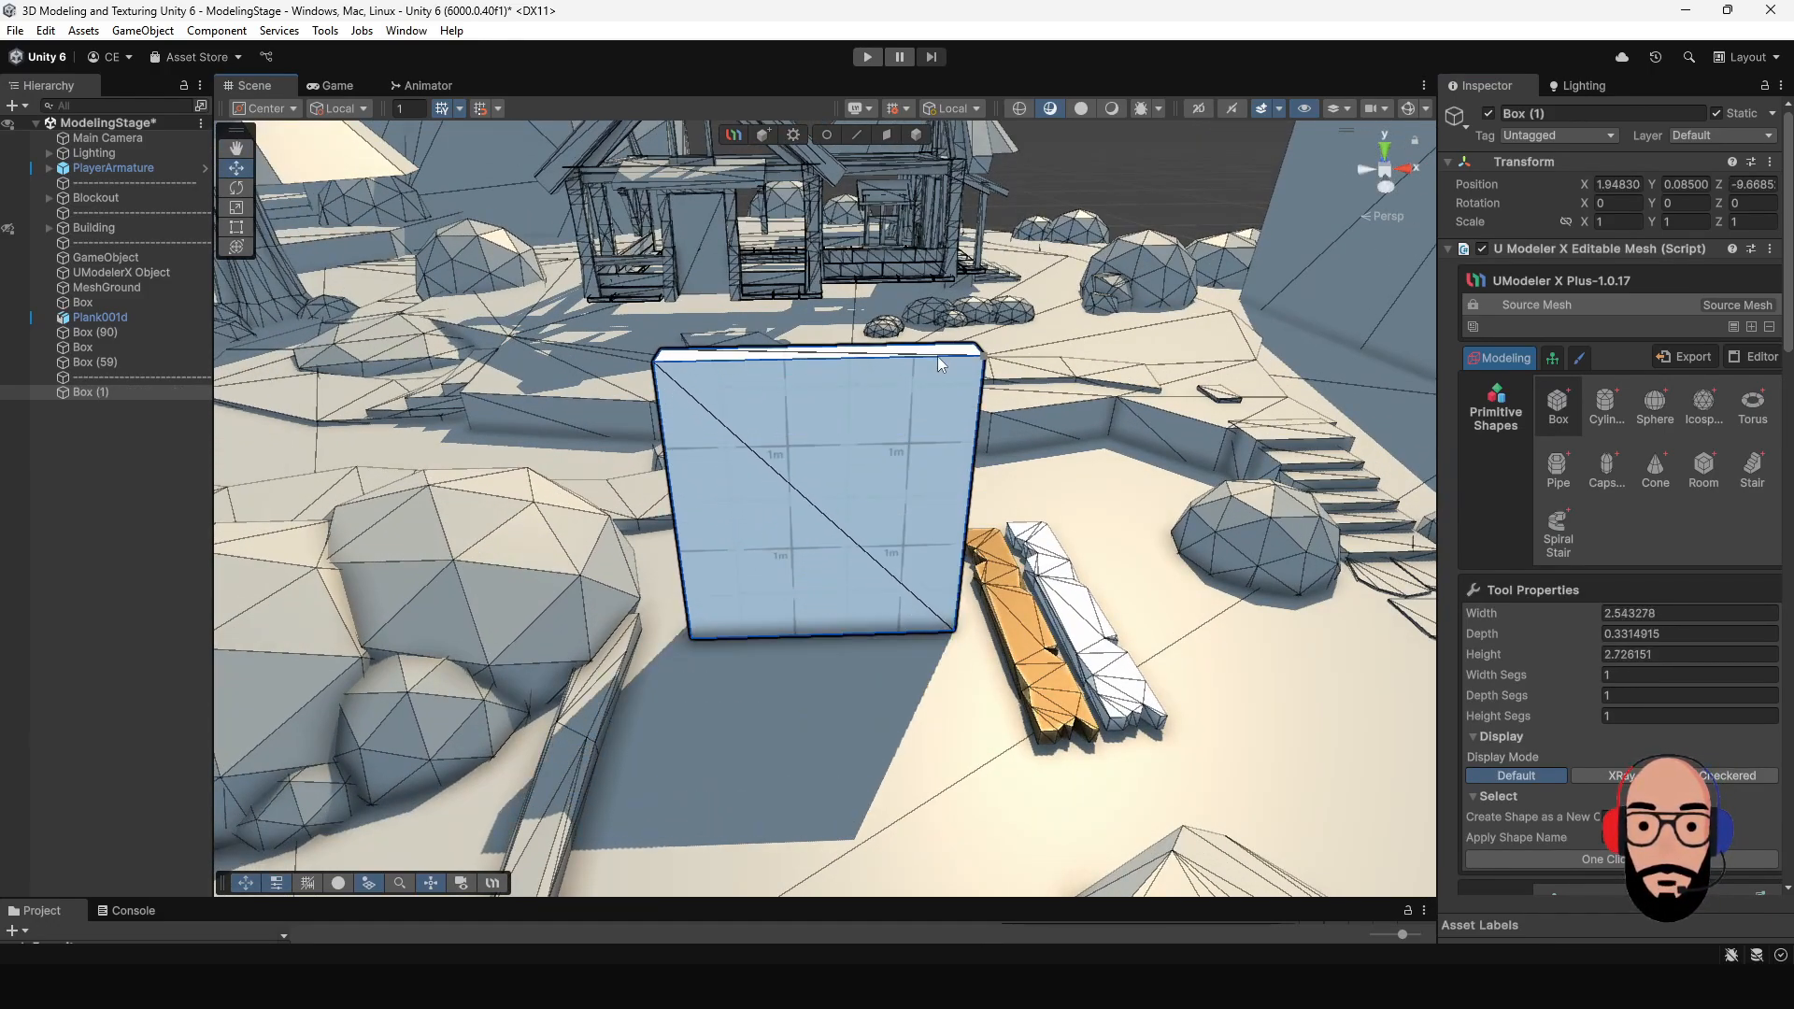
click(934, 311)
alt+middle_drag(934, 310, 973, 406)
alt+right_drag(889, 451, 1230, 462)
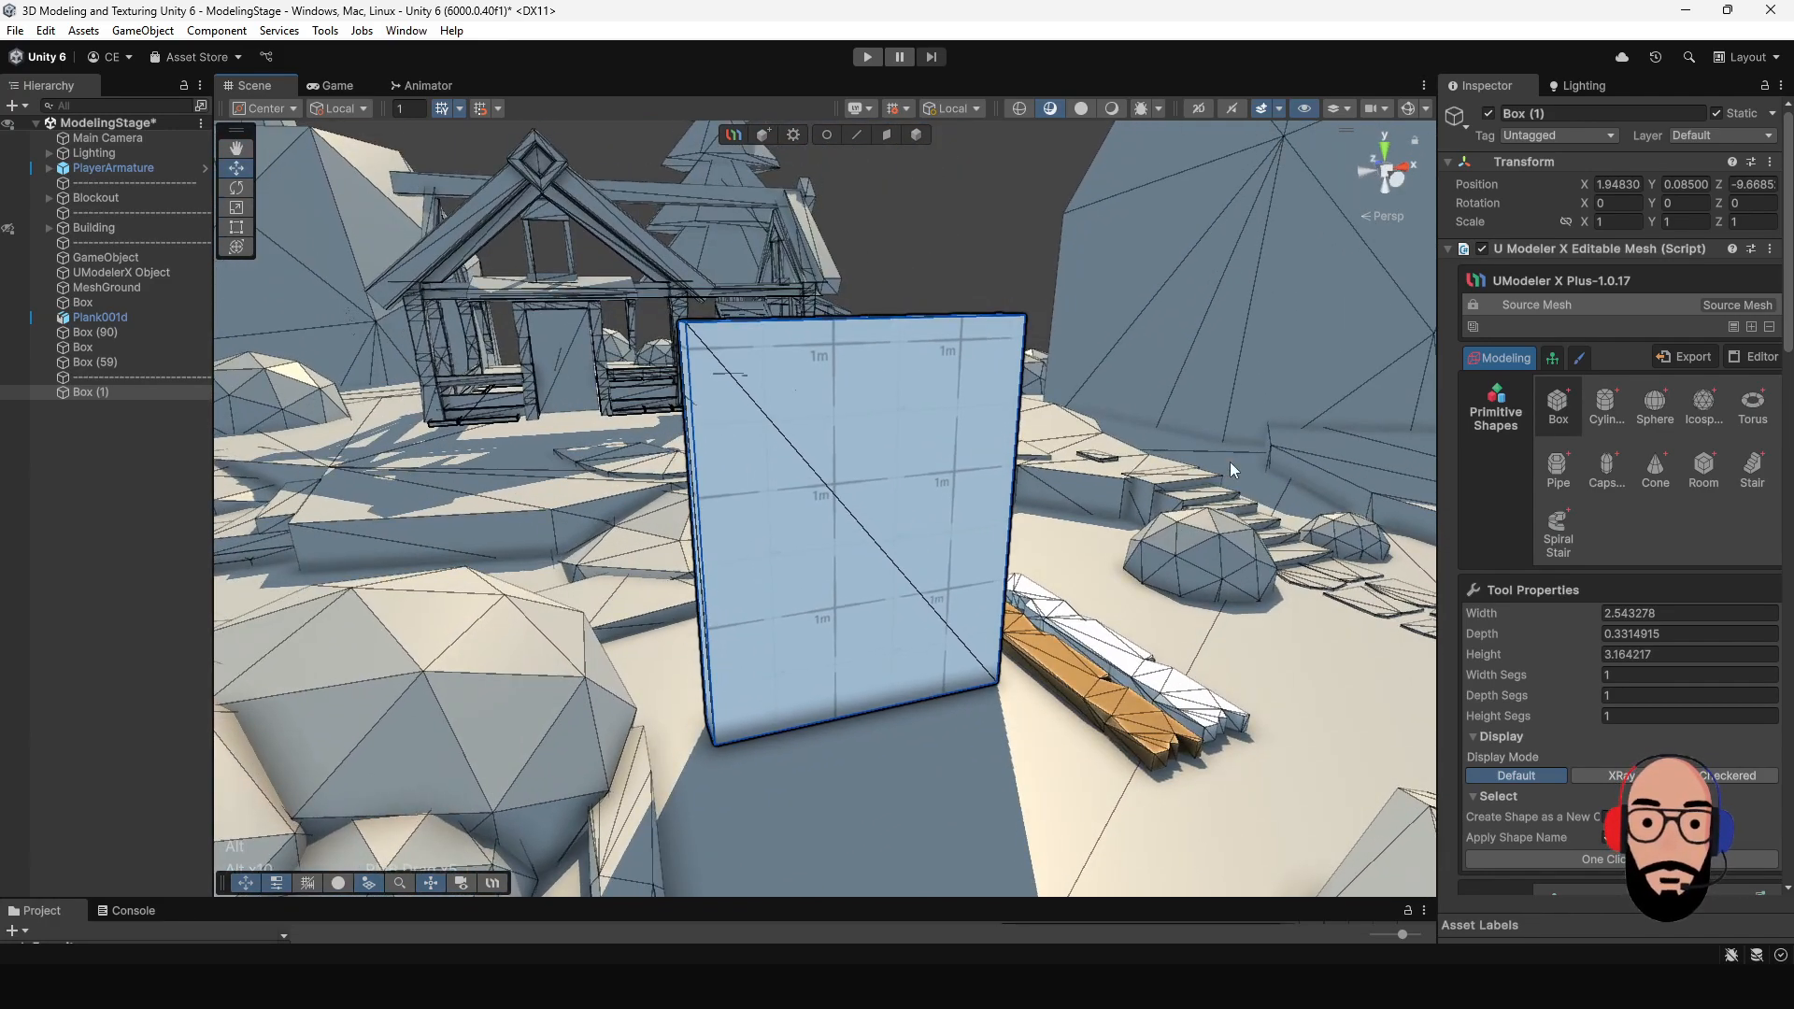
- Draw a closed arch-shaped outline with the Poly Line tool on the upper part of the box's front face
click(917, 138)
alt+drag(1067, 462, 1437, 542)
scroll(1590, 587, down, 3)
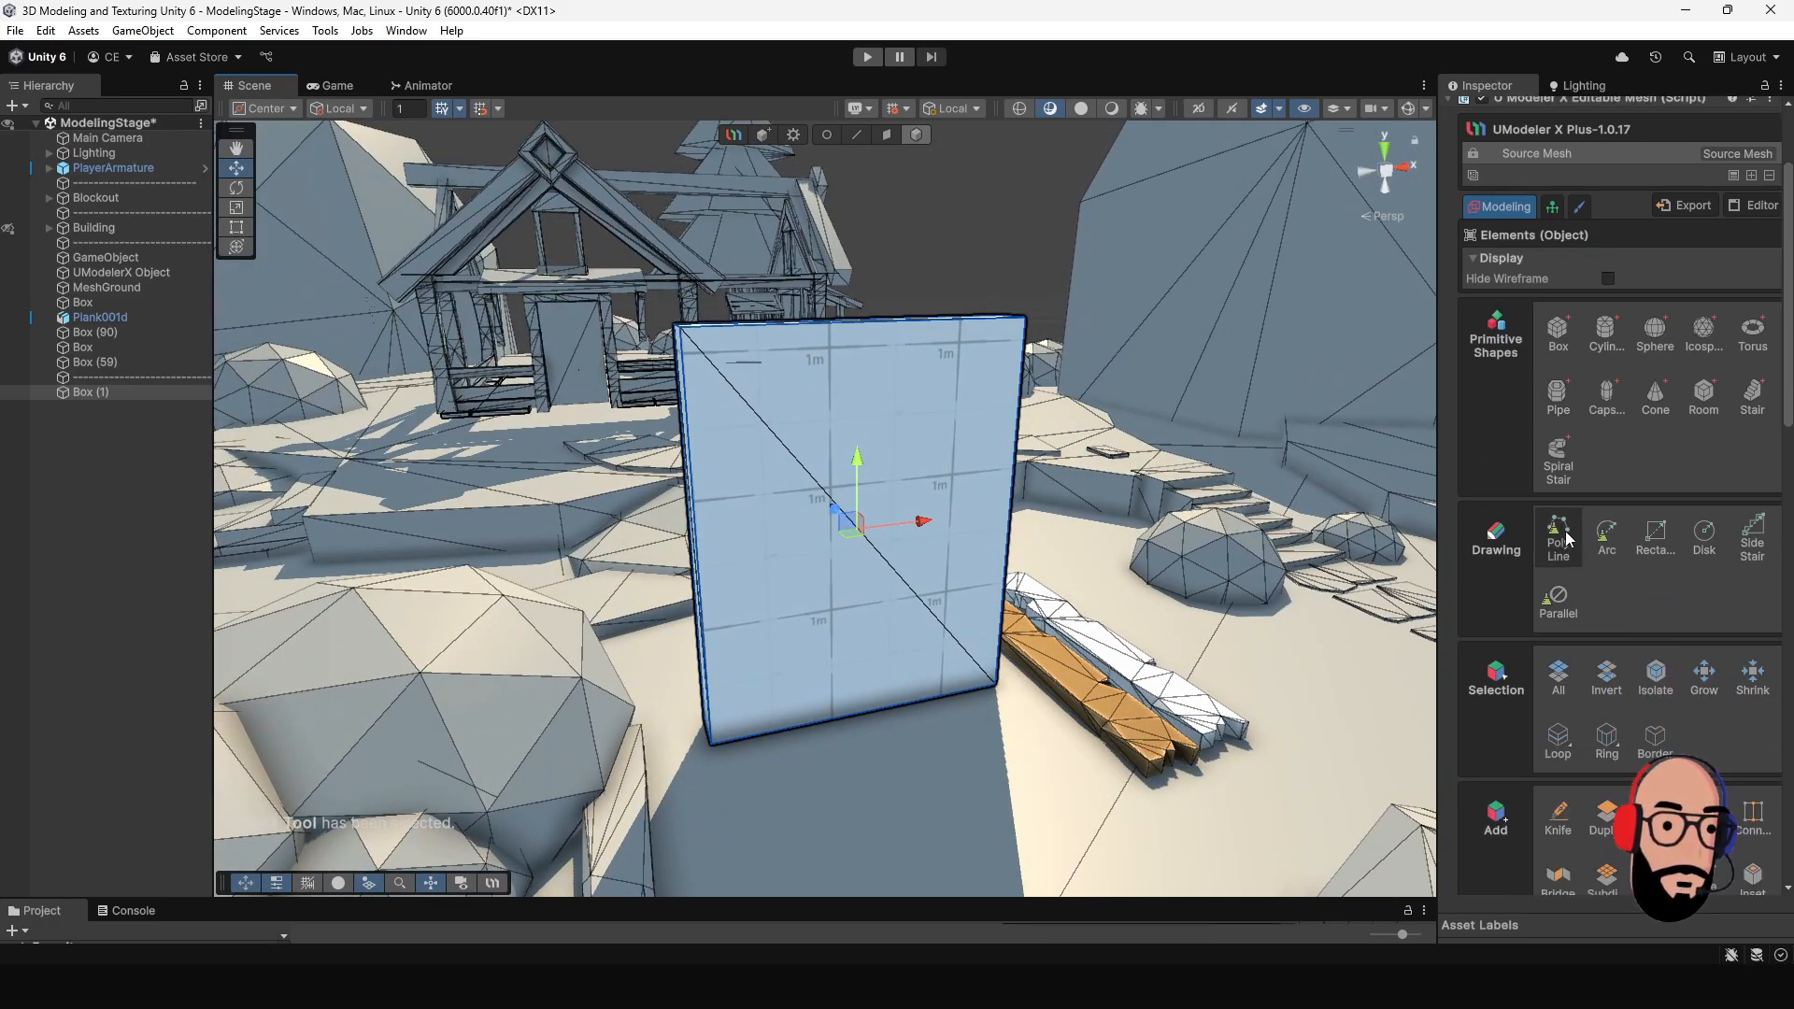
scroll(869, 502, up, 2)
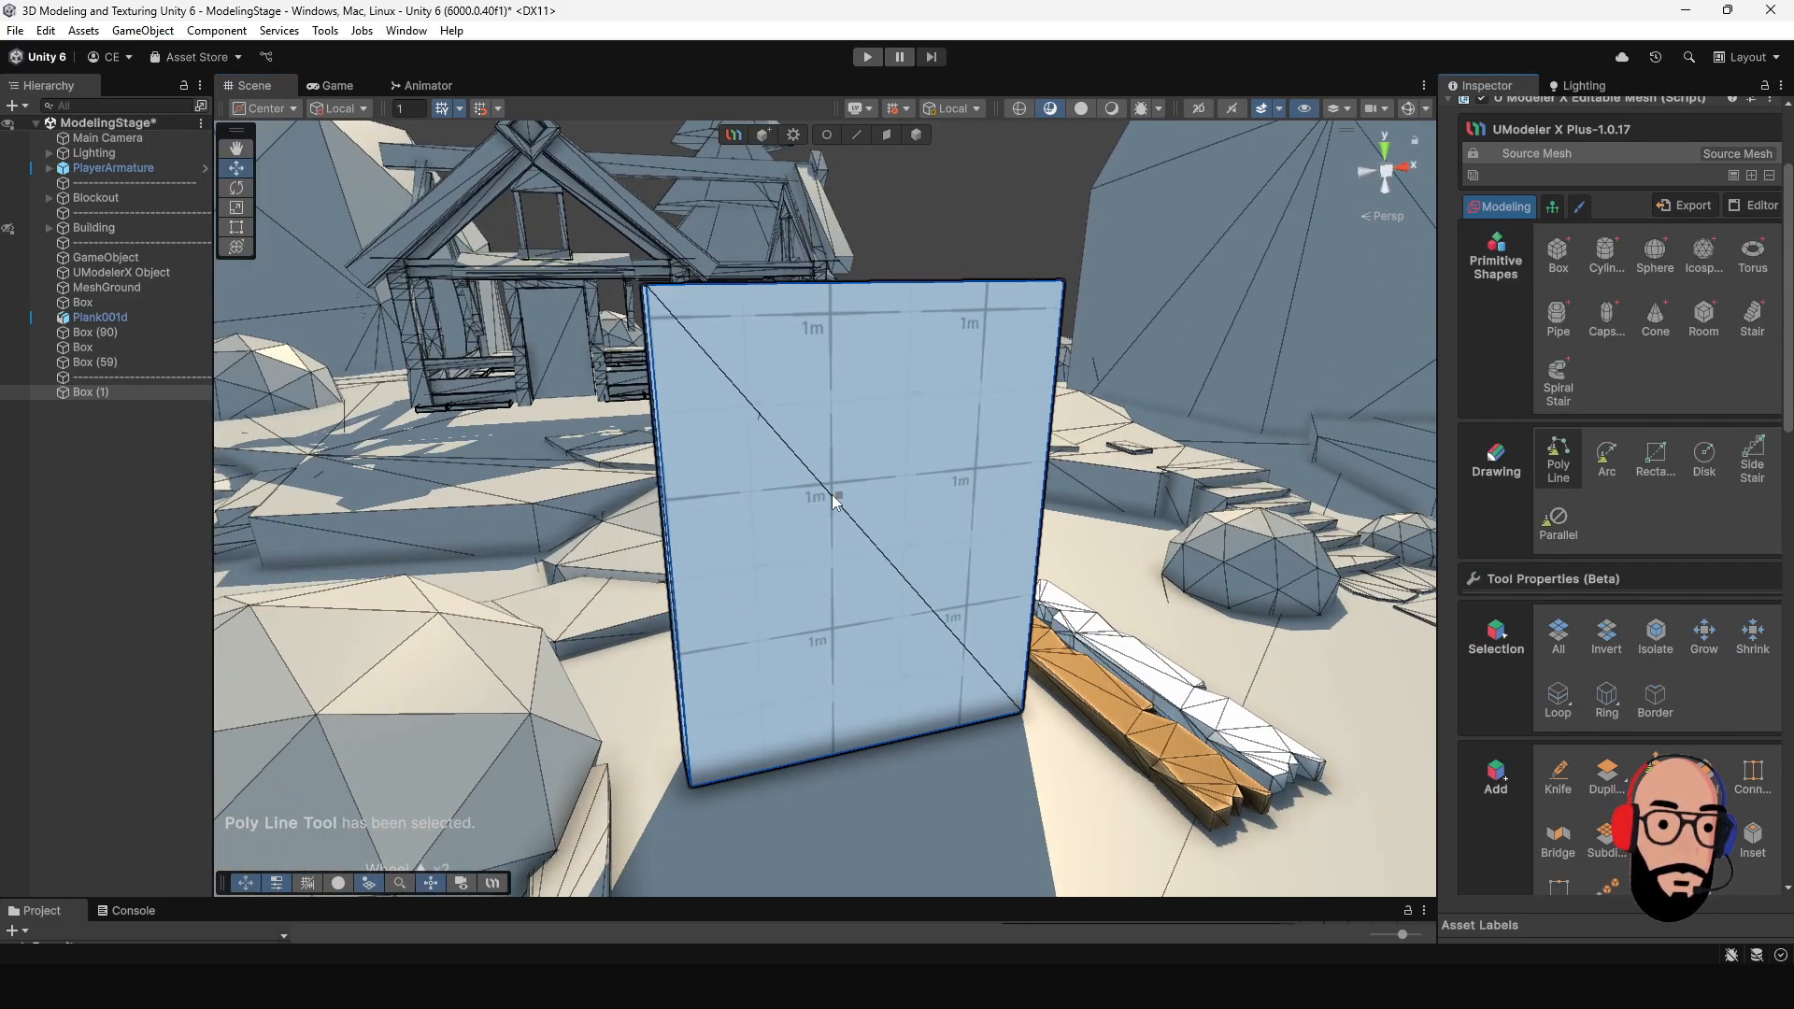
click(700, 462)
click(716, 408)
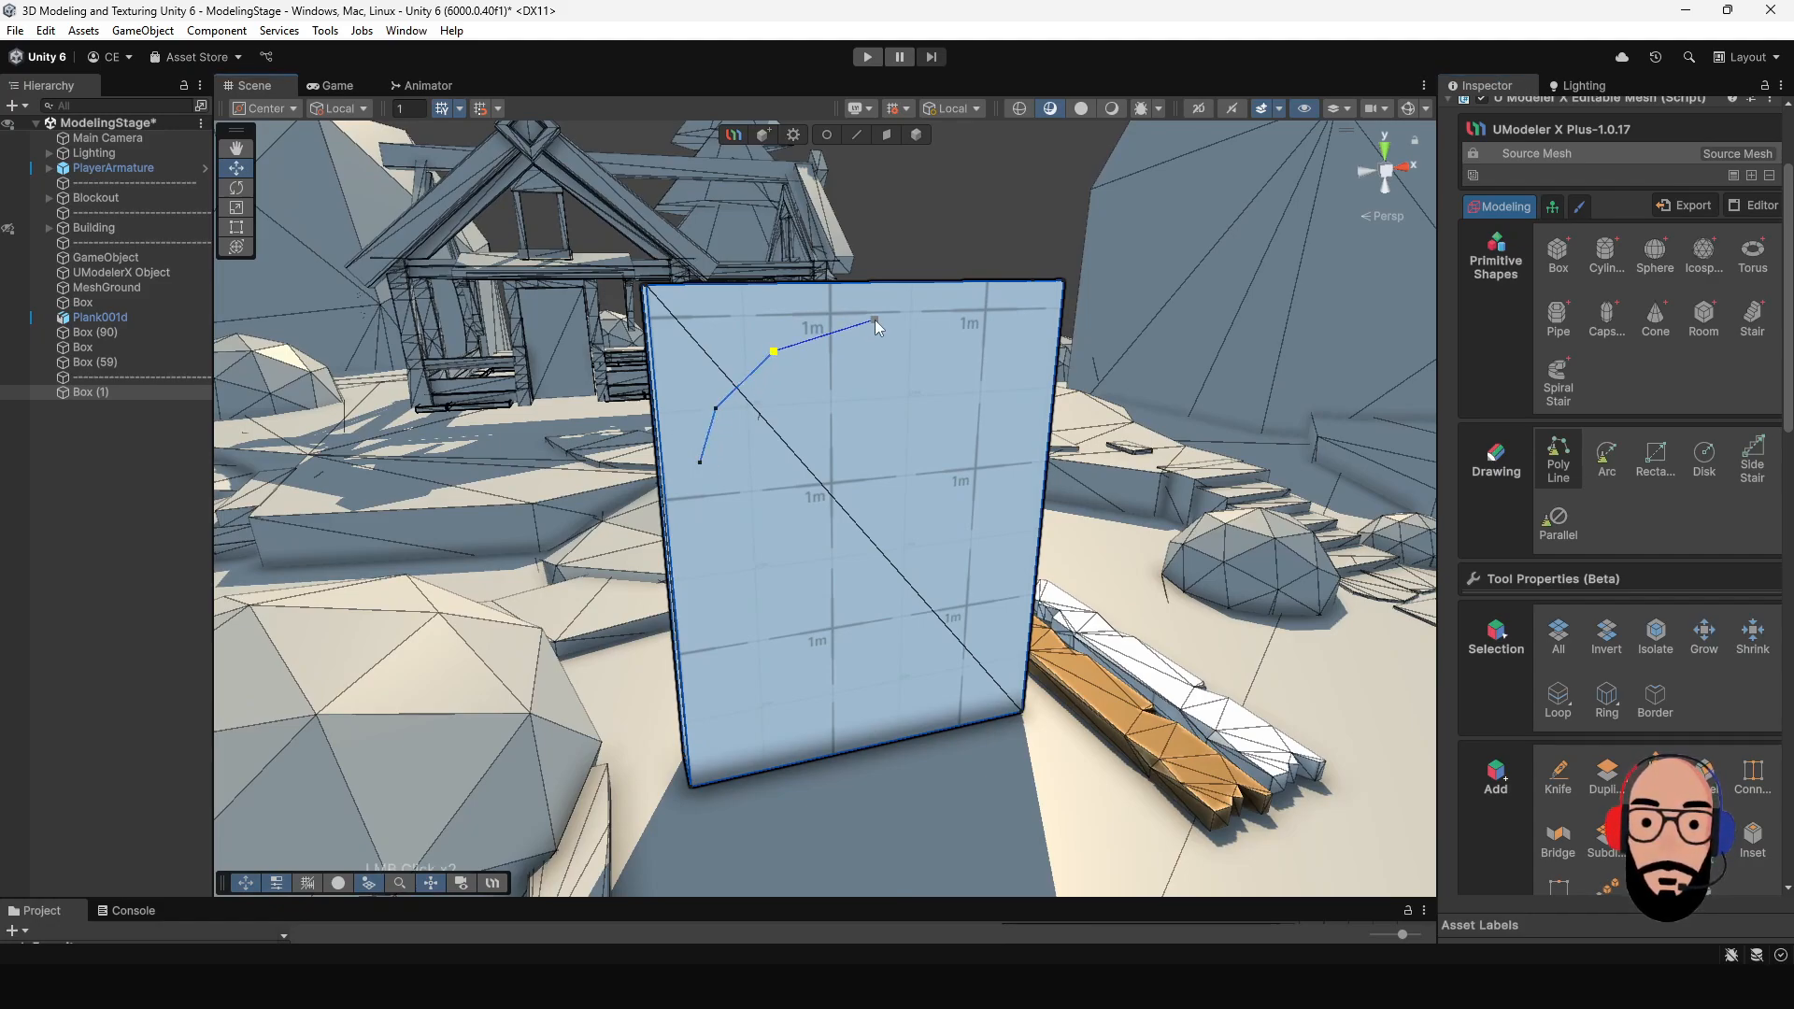
alt+drag(967, 335, 916, 352)
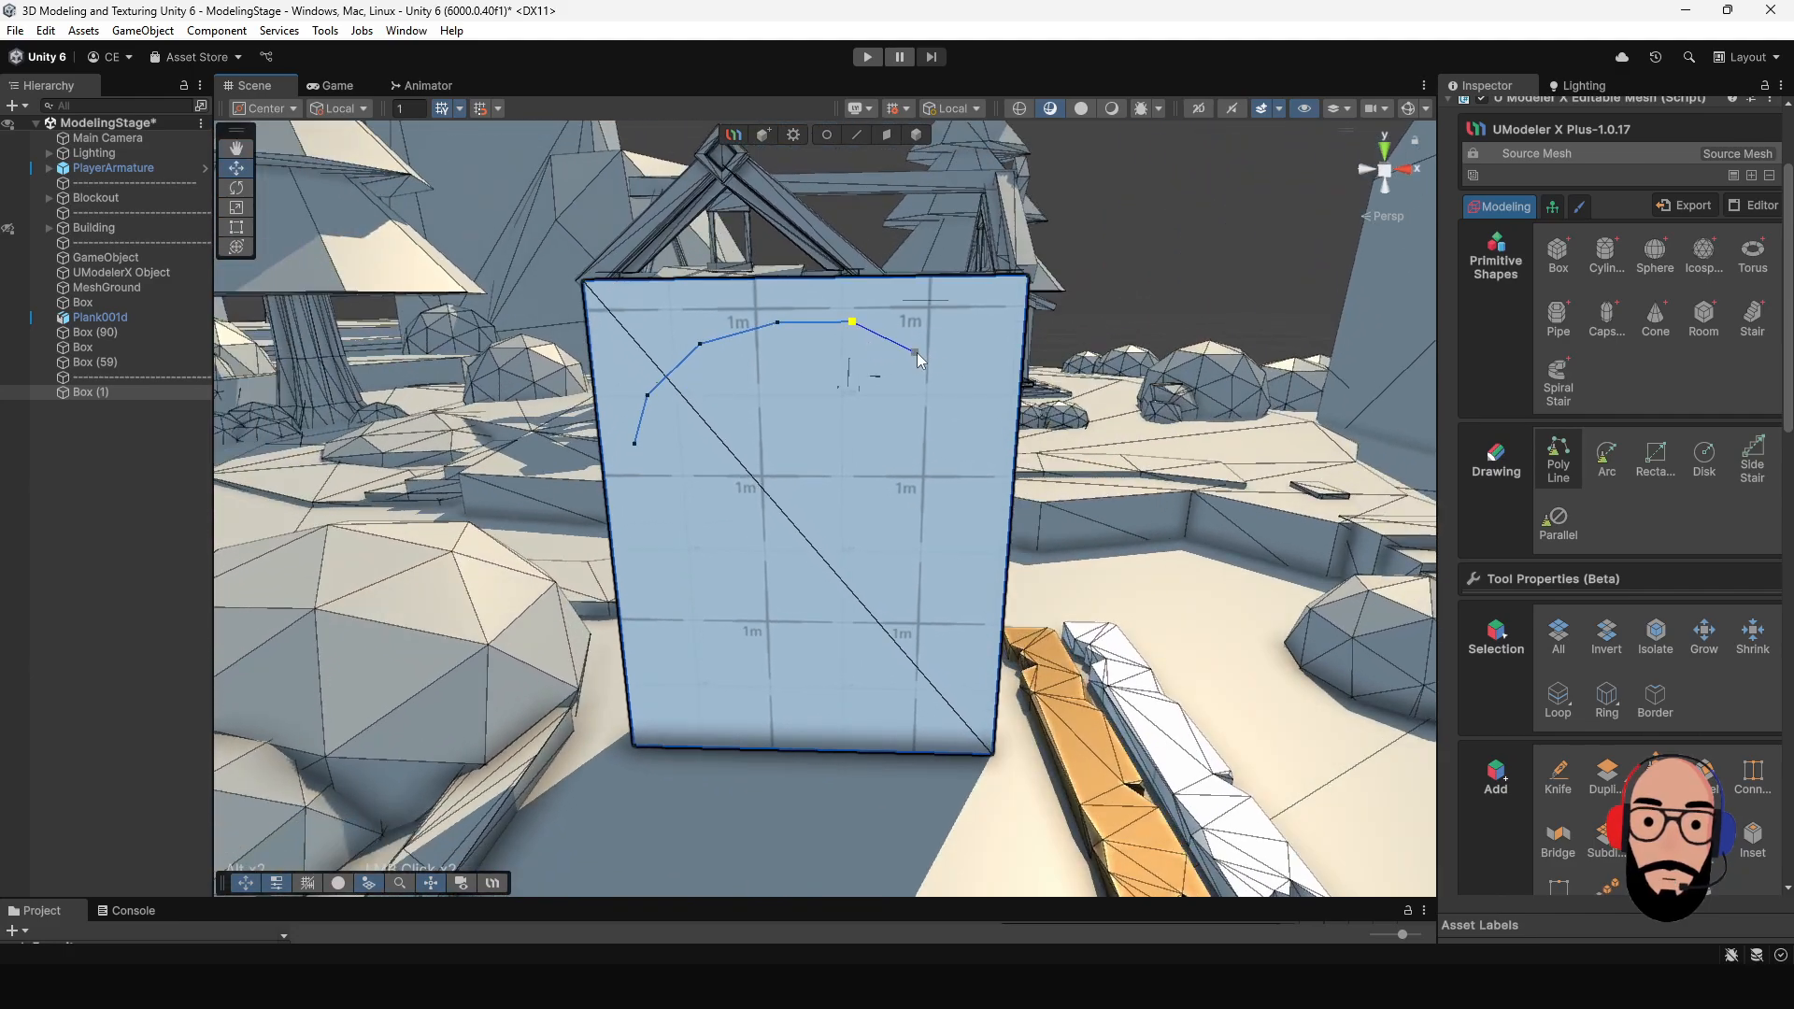
click(984, 445)
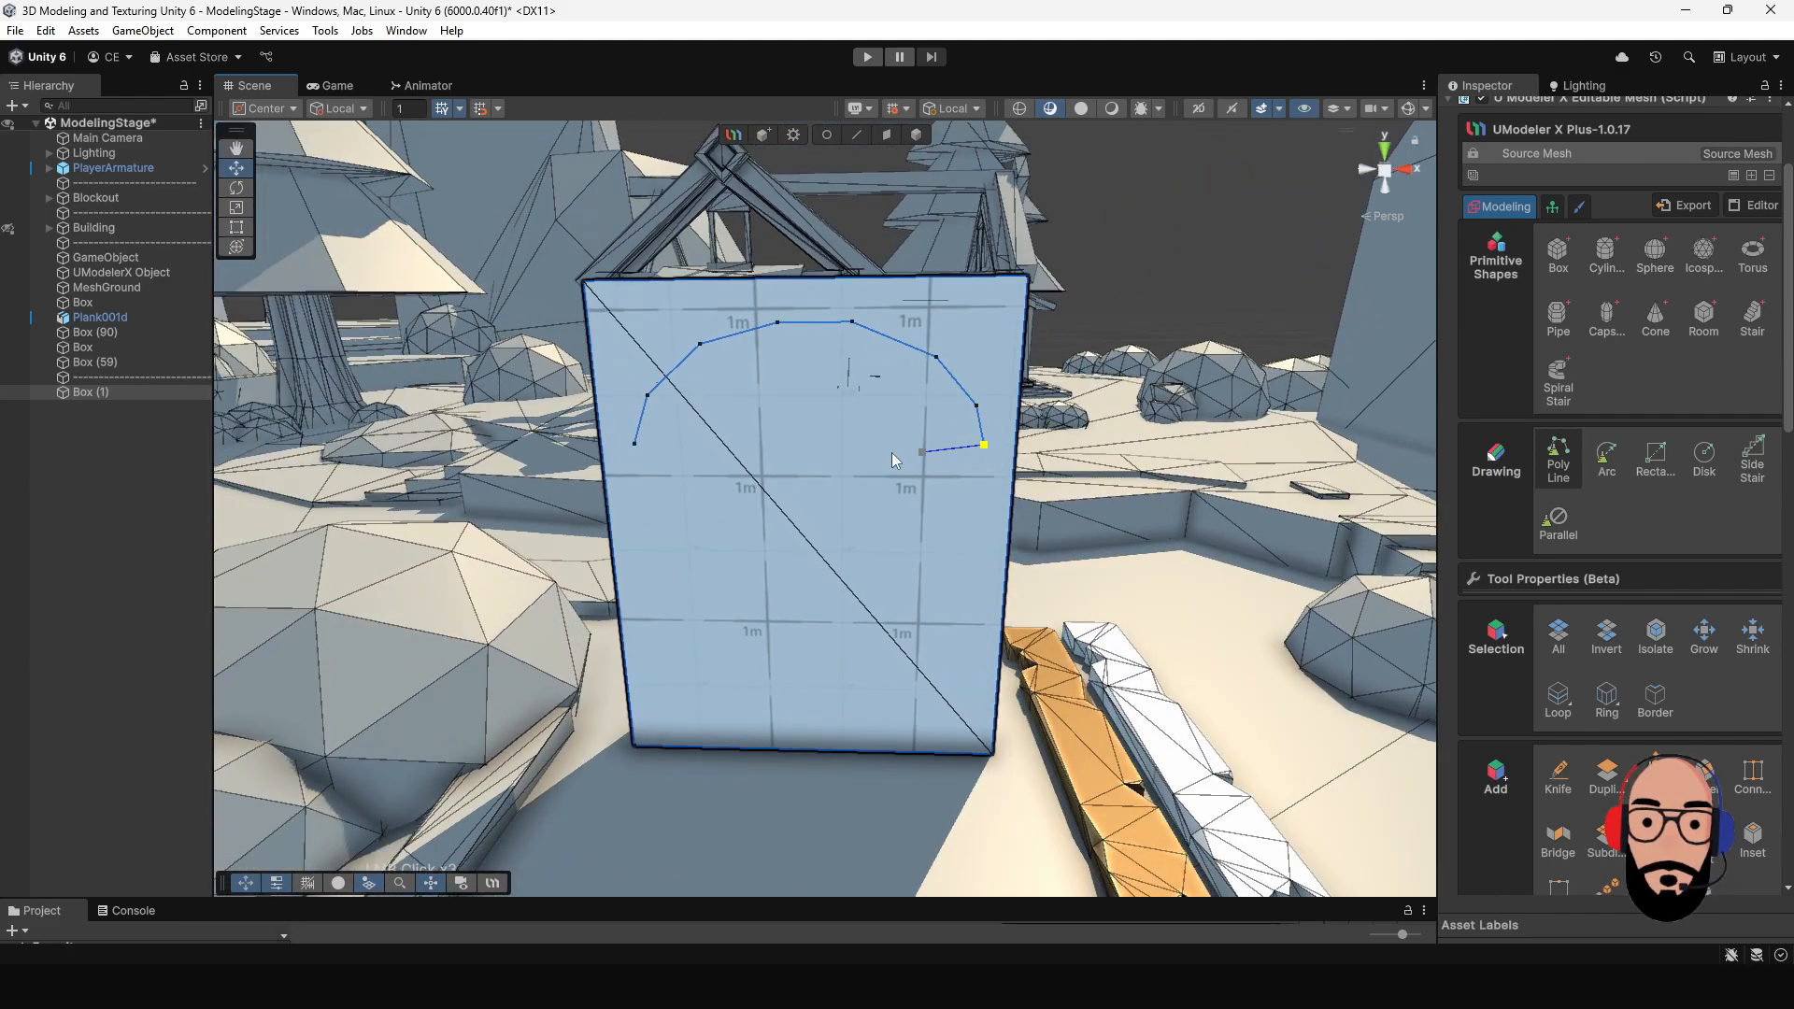
click(636, 445)
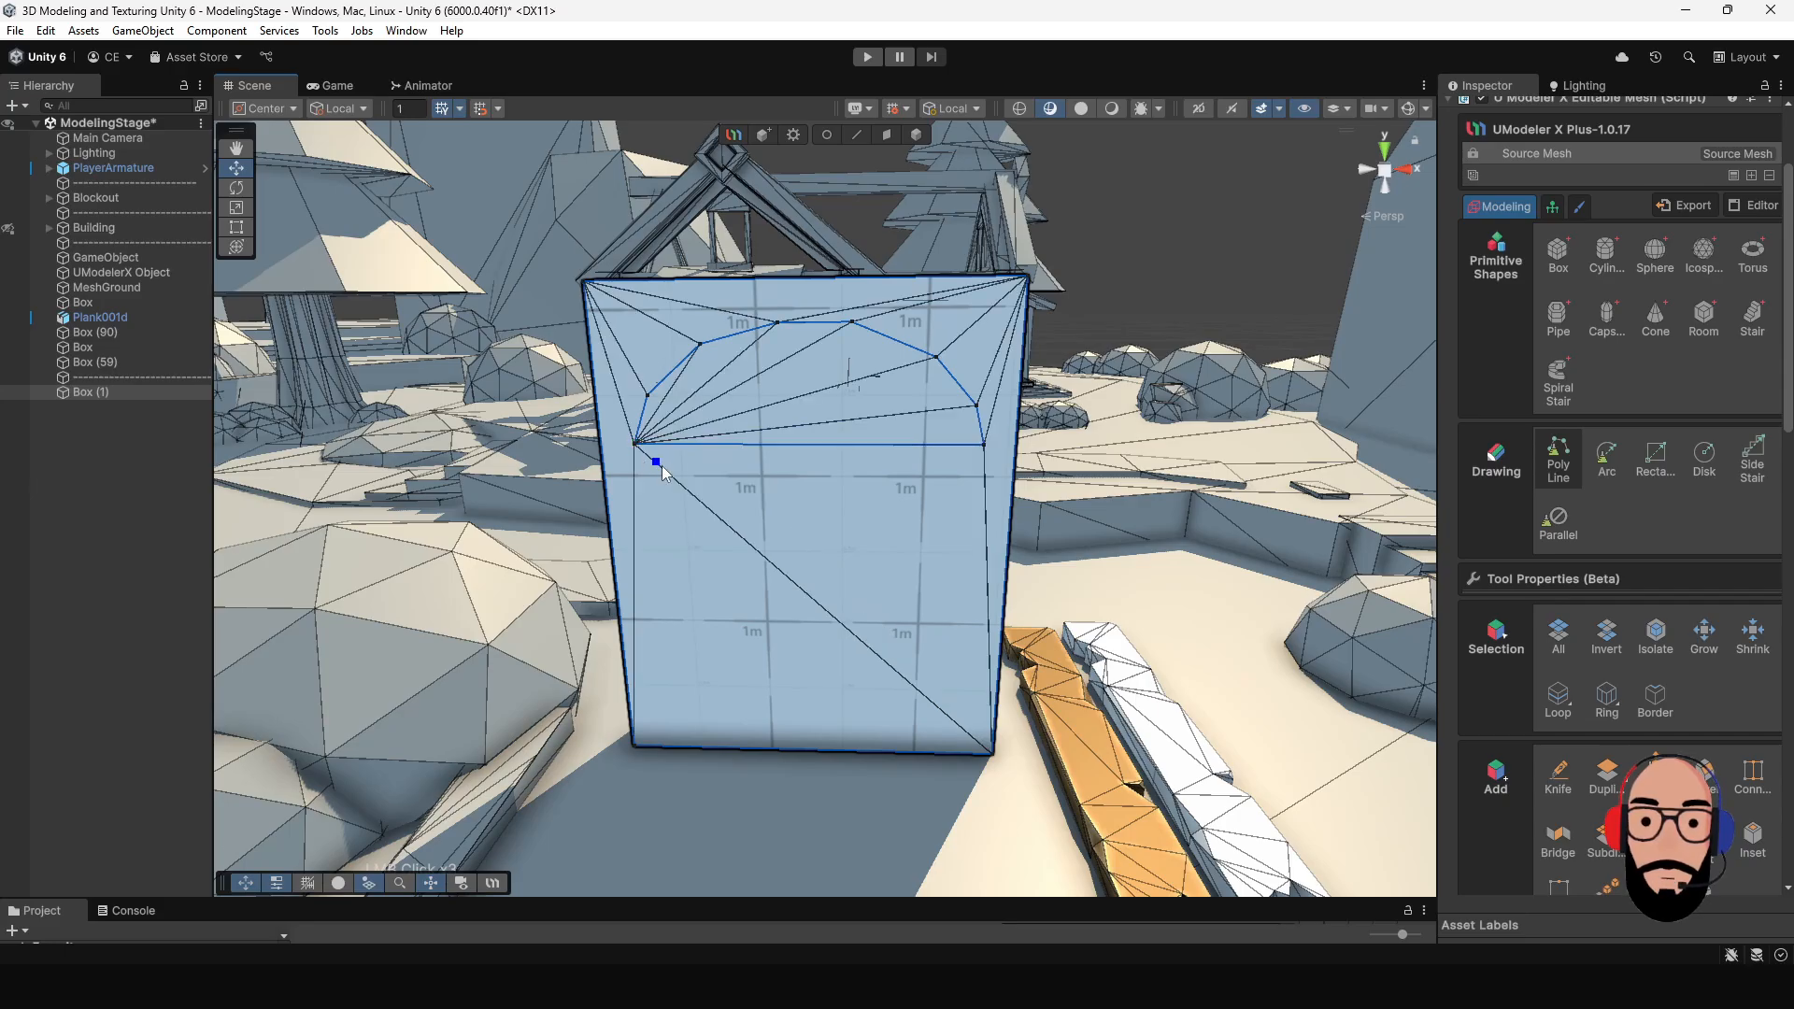
alt+drag(654, 467, 874, 469)
alt+drag(933, 350, 706, 318)
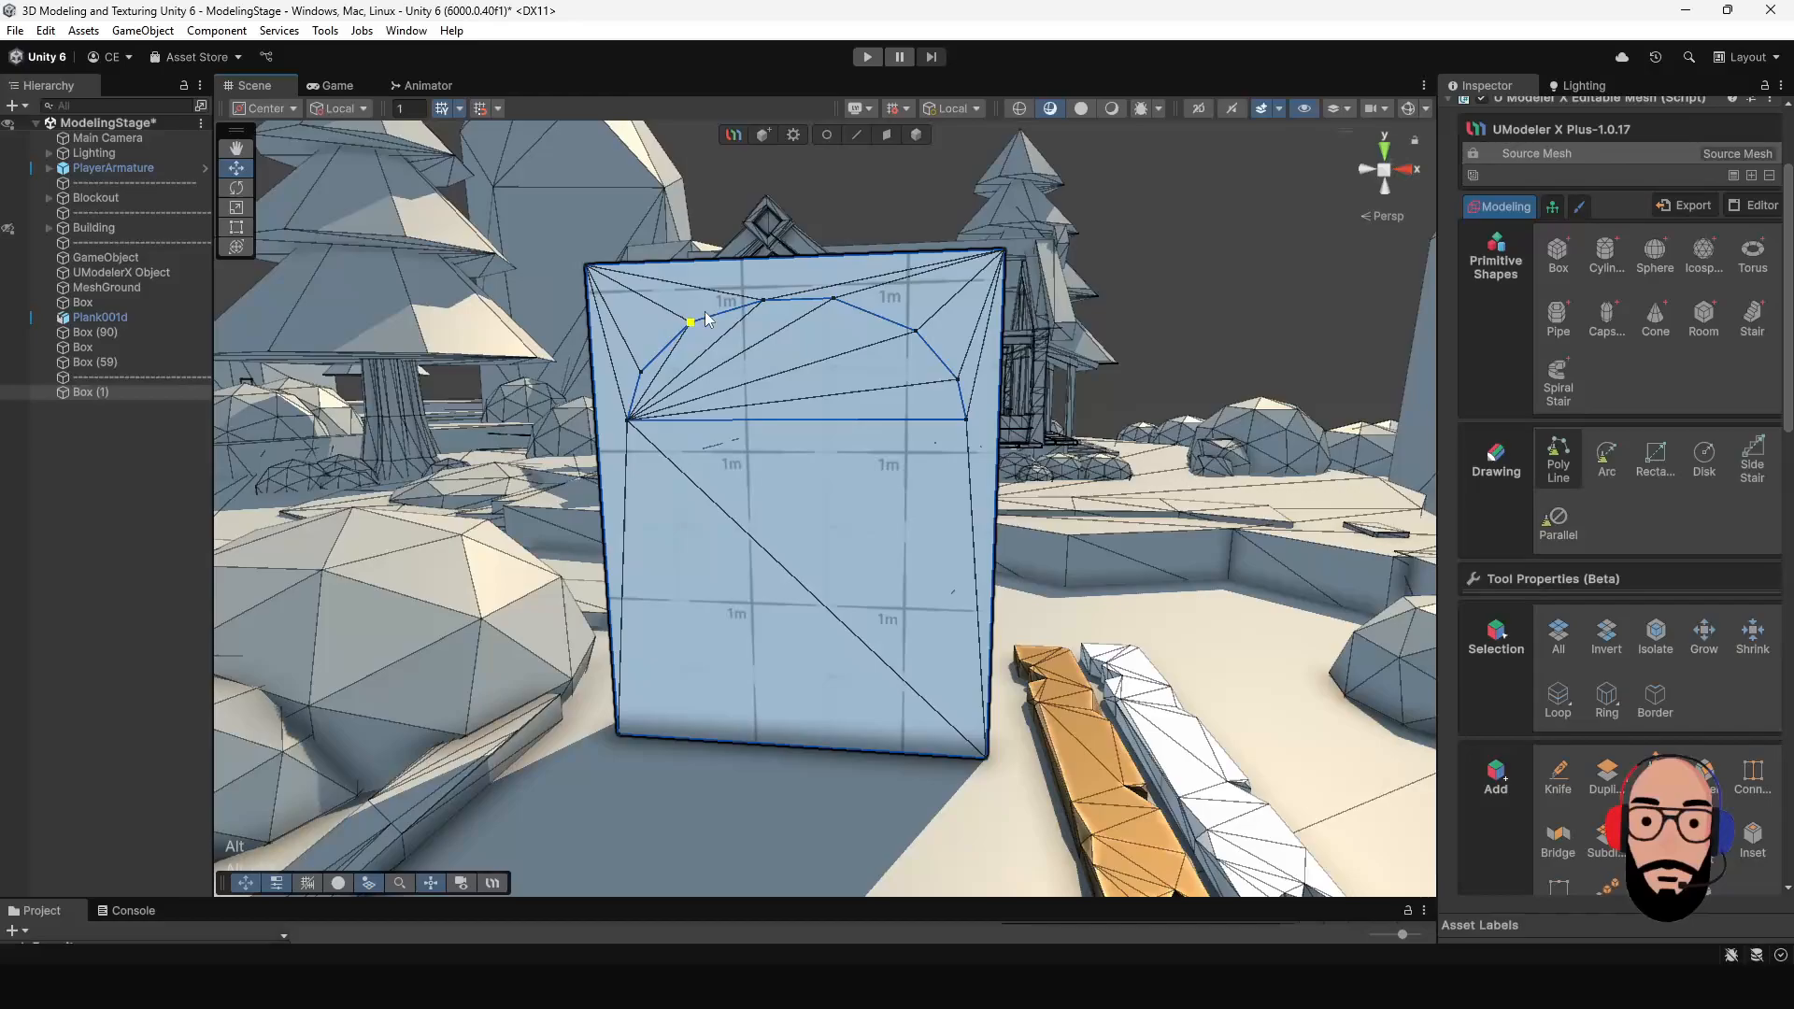
alt+drag(833, 361, 868, 423)
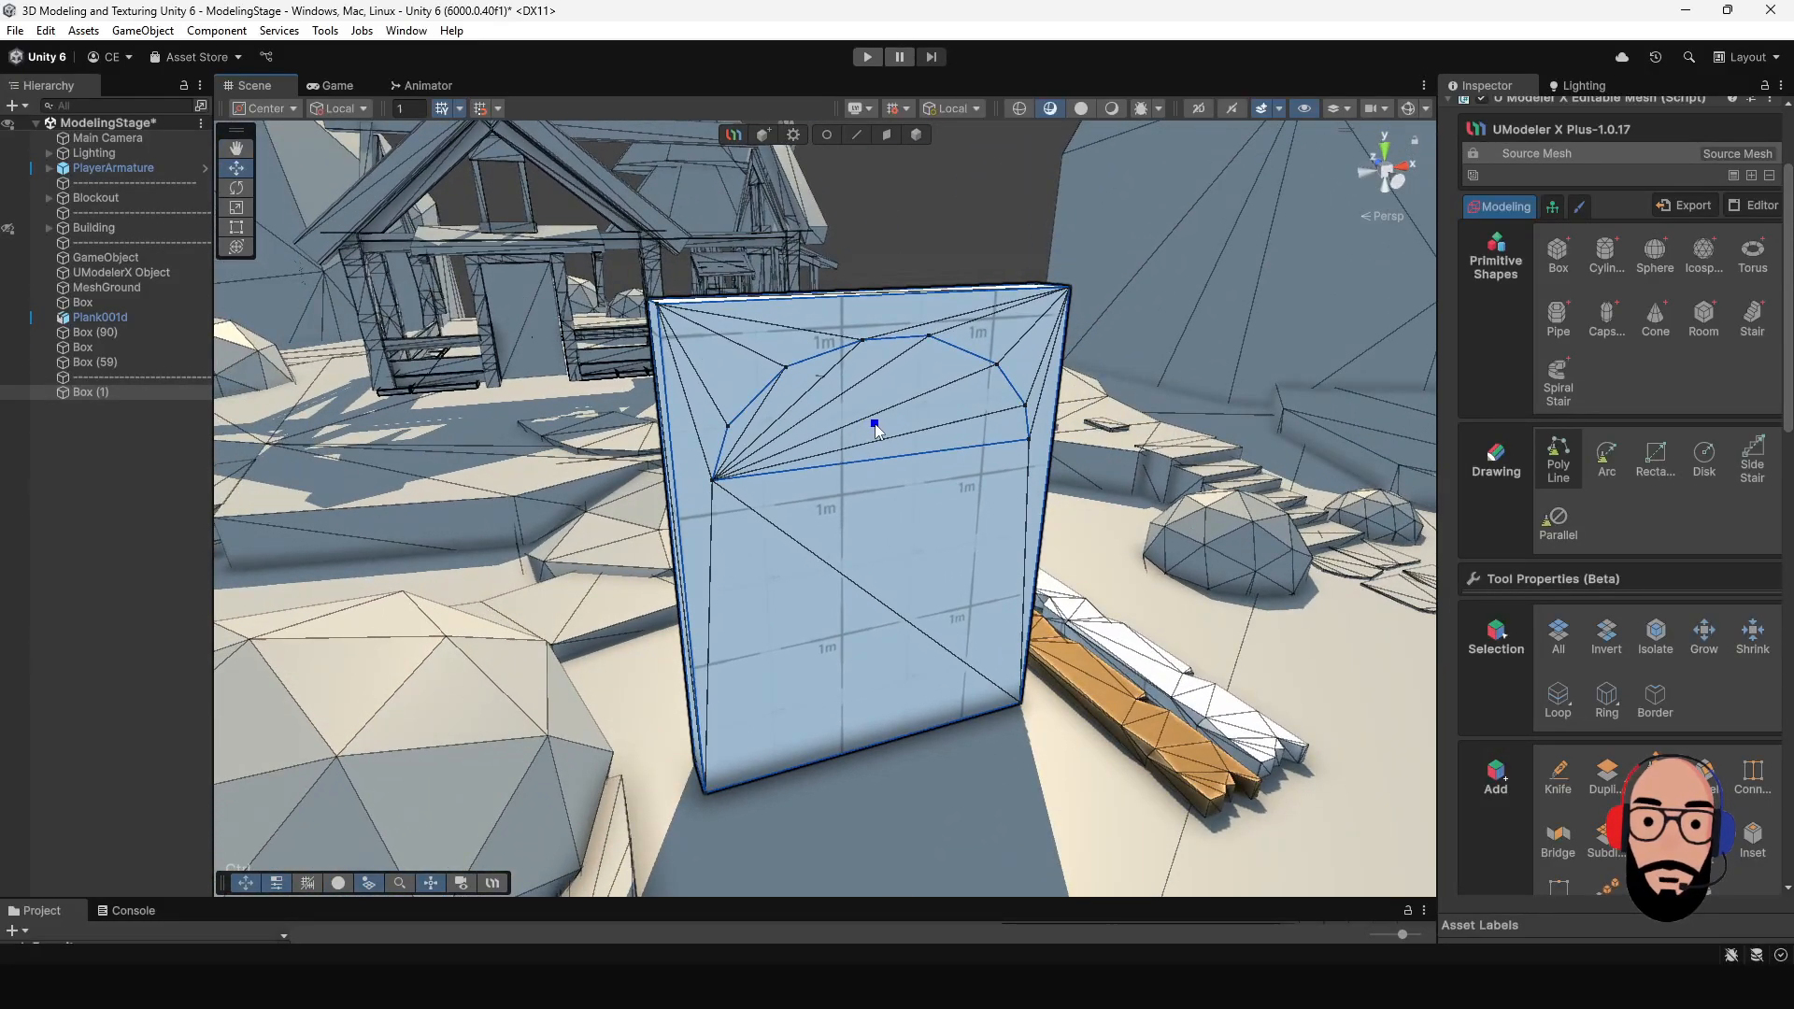
- Undo the whole arch-shaped polyline on the box's front face
key(ctrl+z)
key(ctrl+z)
key(ctrl+z)
key(ctrl+z)
key(ctrl+z)
key(ctrl+z)
key(ctrl+z)
key(ctrl+z)
key(ctrl+z)
key(ctrl+z)
key(ctrl+z)
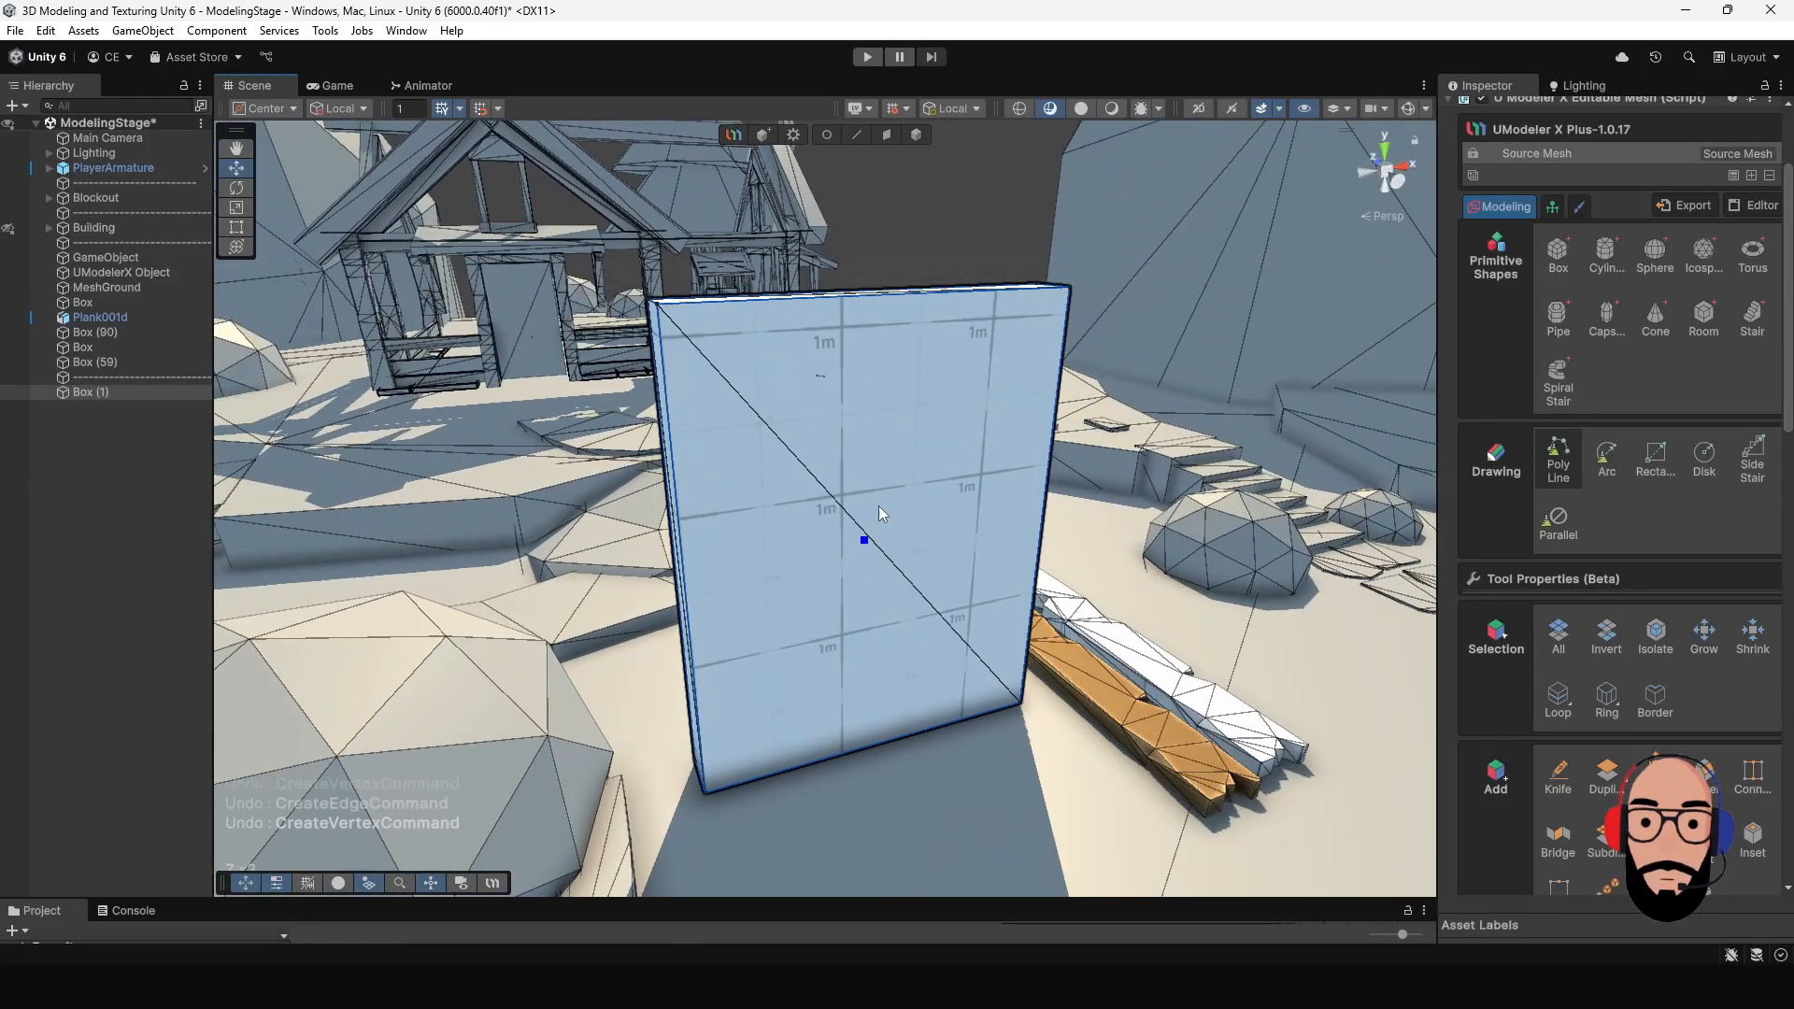
- Extrude the box's top face upward by about 0.97 to add an upper section
click(917, 134)
alt+drag(924, 154, 929, 287)
click(886, 135)
click(897, 350)
alt+drag(921, 542, 853, 433)
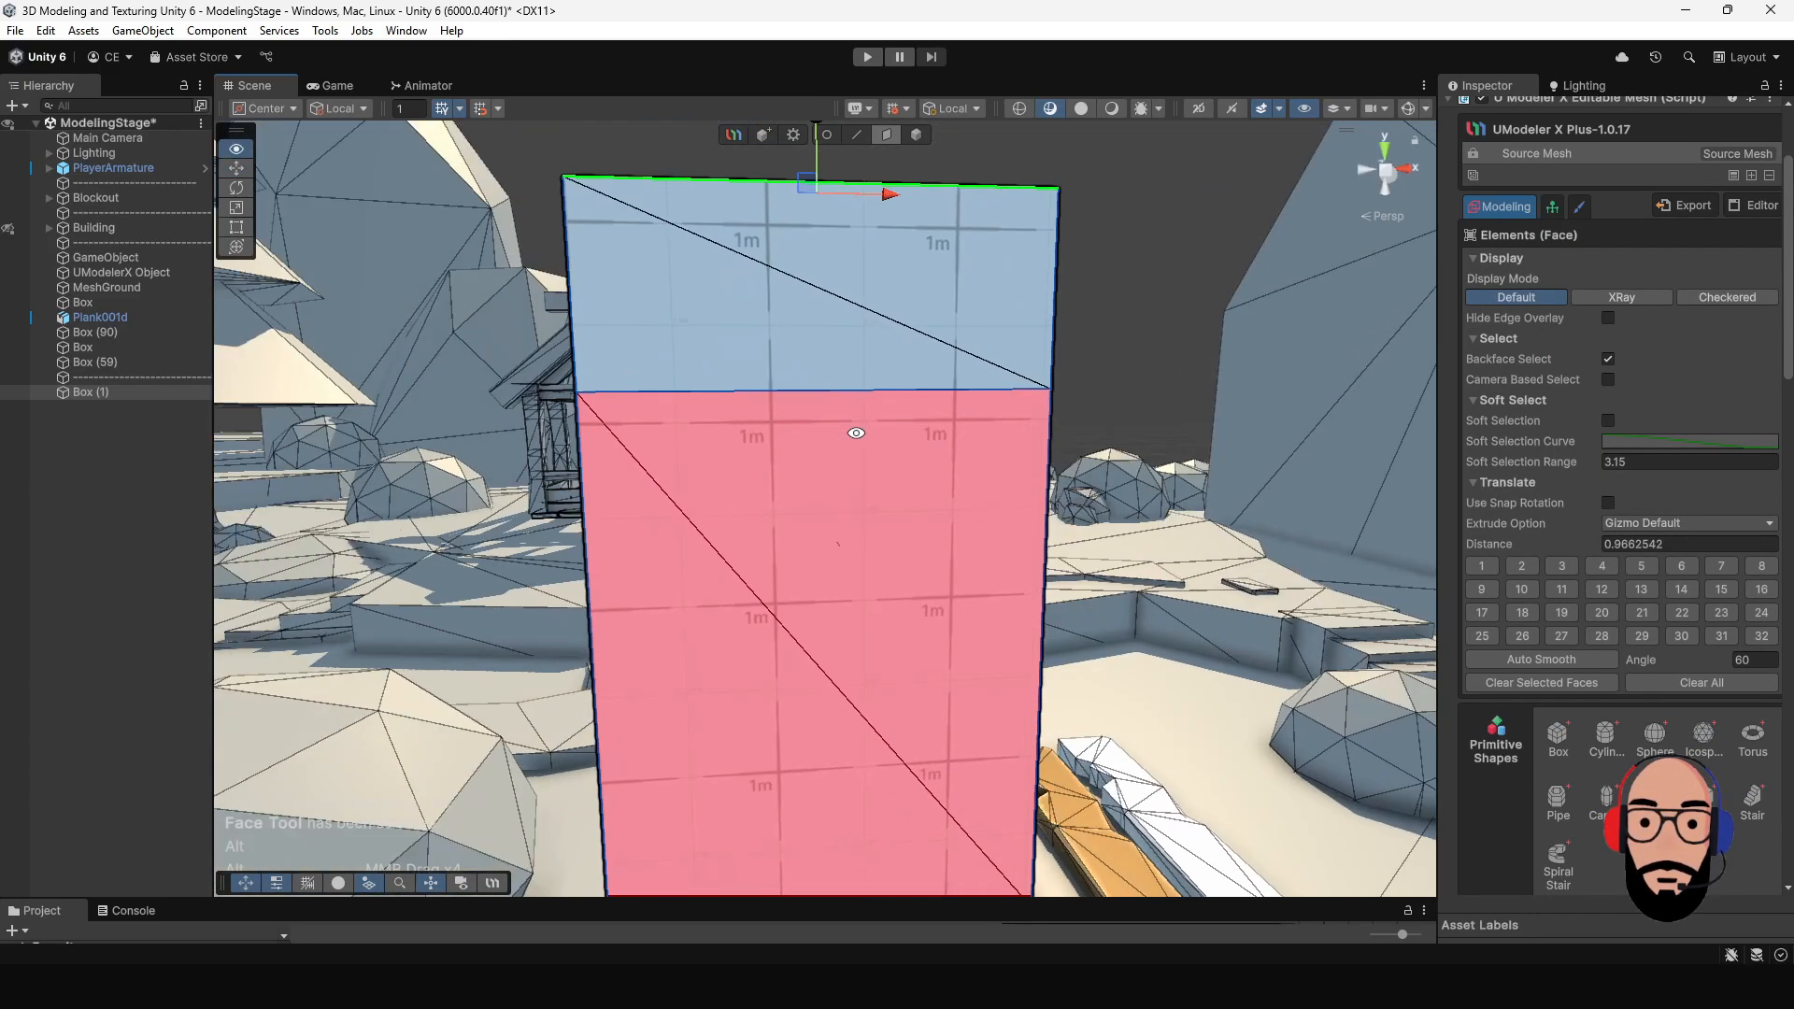
- Select all vertices of the extruded upper section and lower them by about 0.65
scroll(845, 451, down, 3)
click(828, 136)
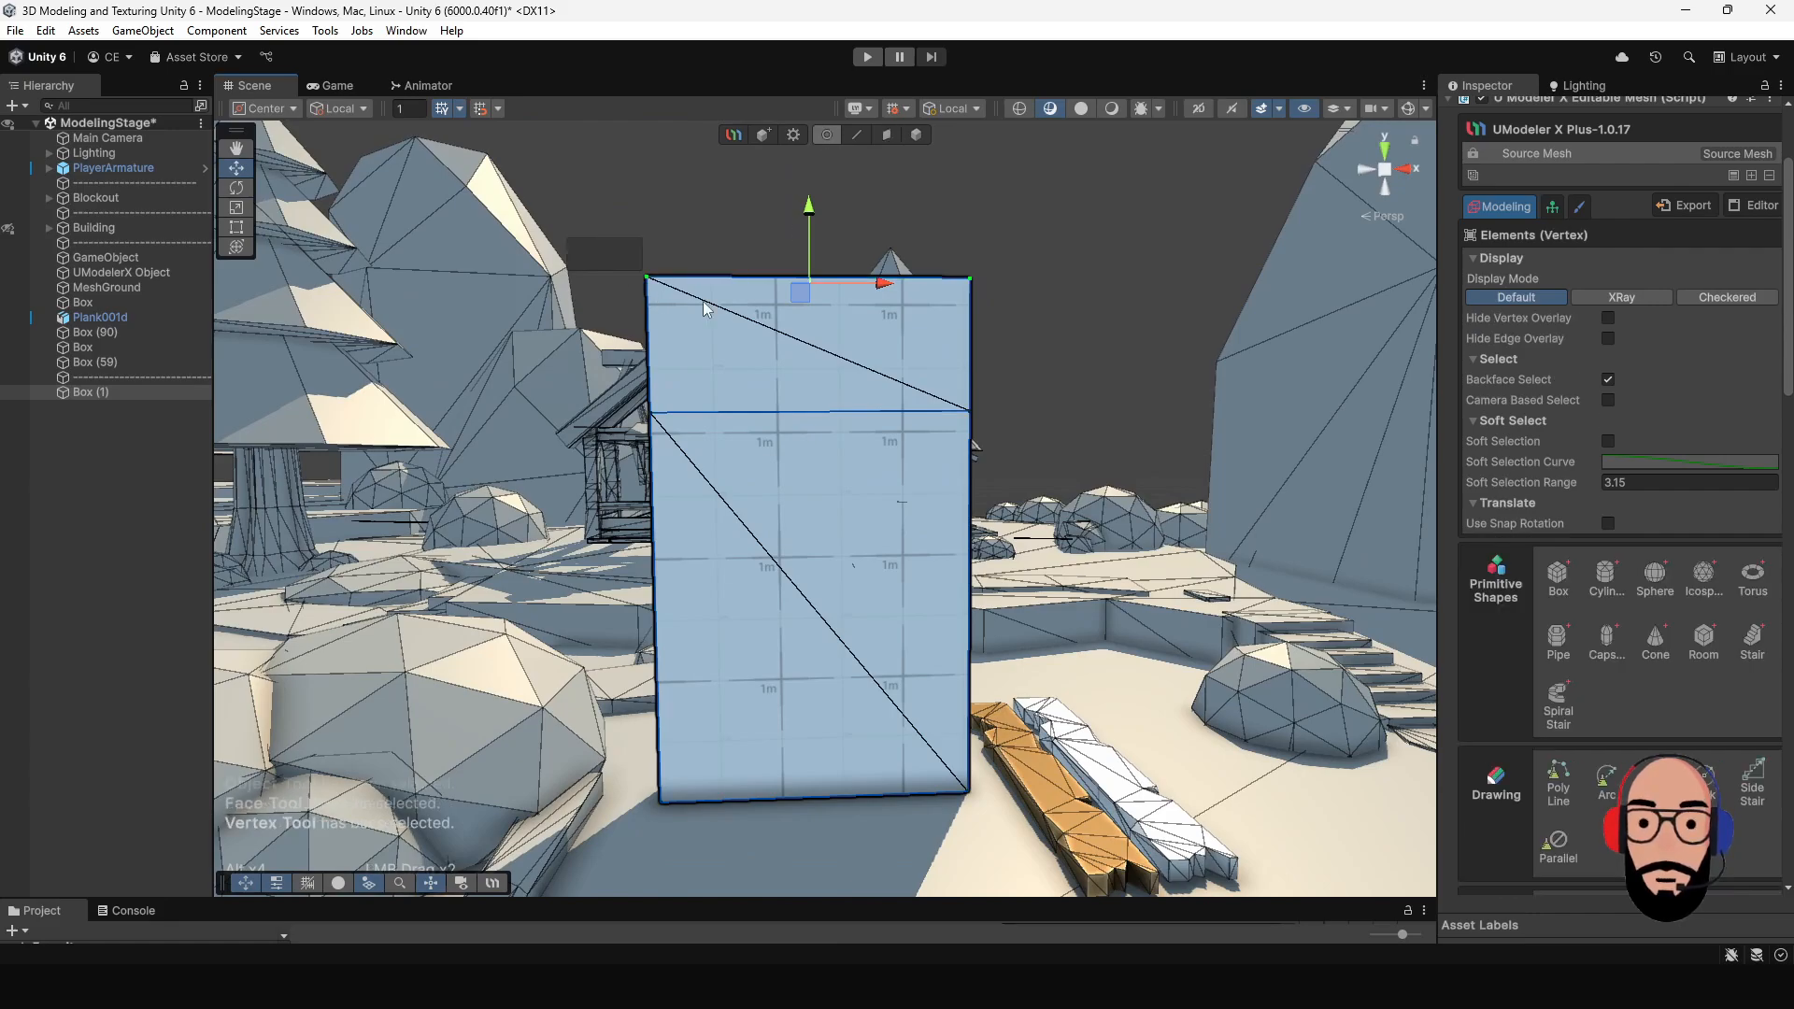
drag(811, 278, 811, 404)
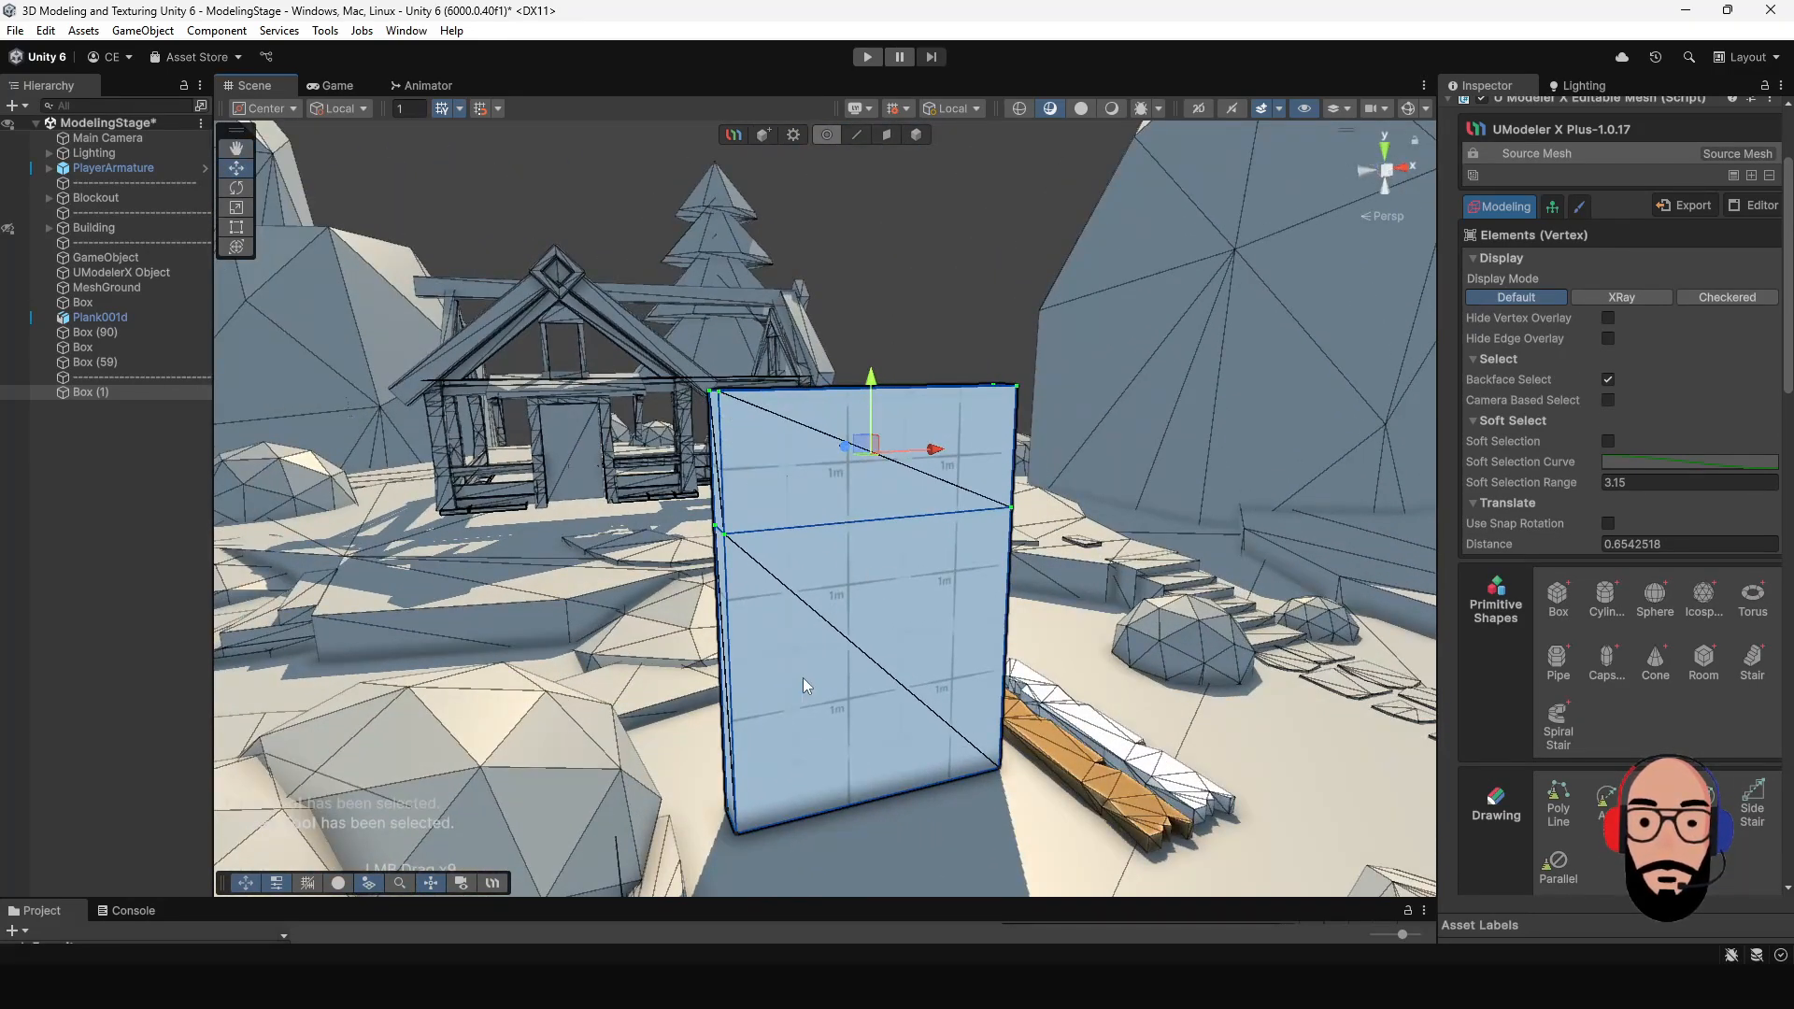
- Select the two short edges at the ends of the box's top face and apply a Bevel to them
alt+drag(815, 437, 940, 467)
click(857, 137)
alt+drag(815, 359, 883, 430)
click(811, 429)
alt+drag(1037, 465, 841, 509)
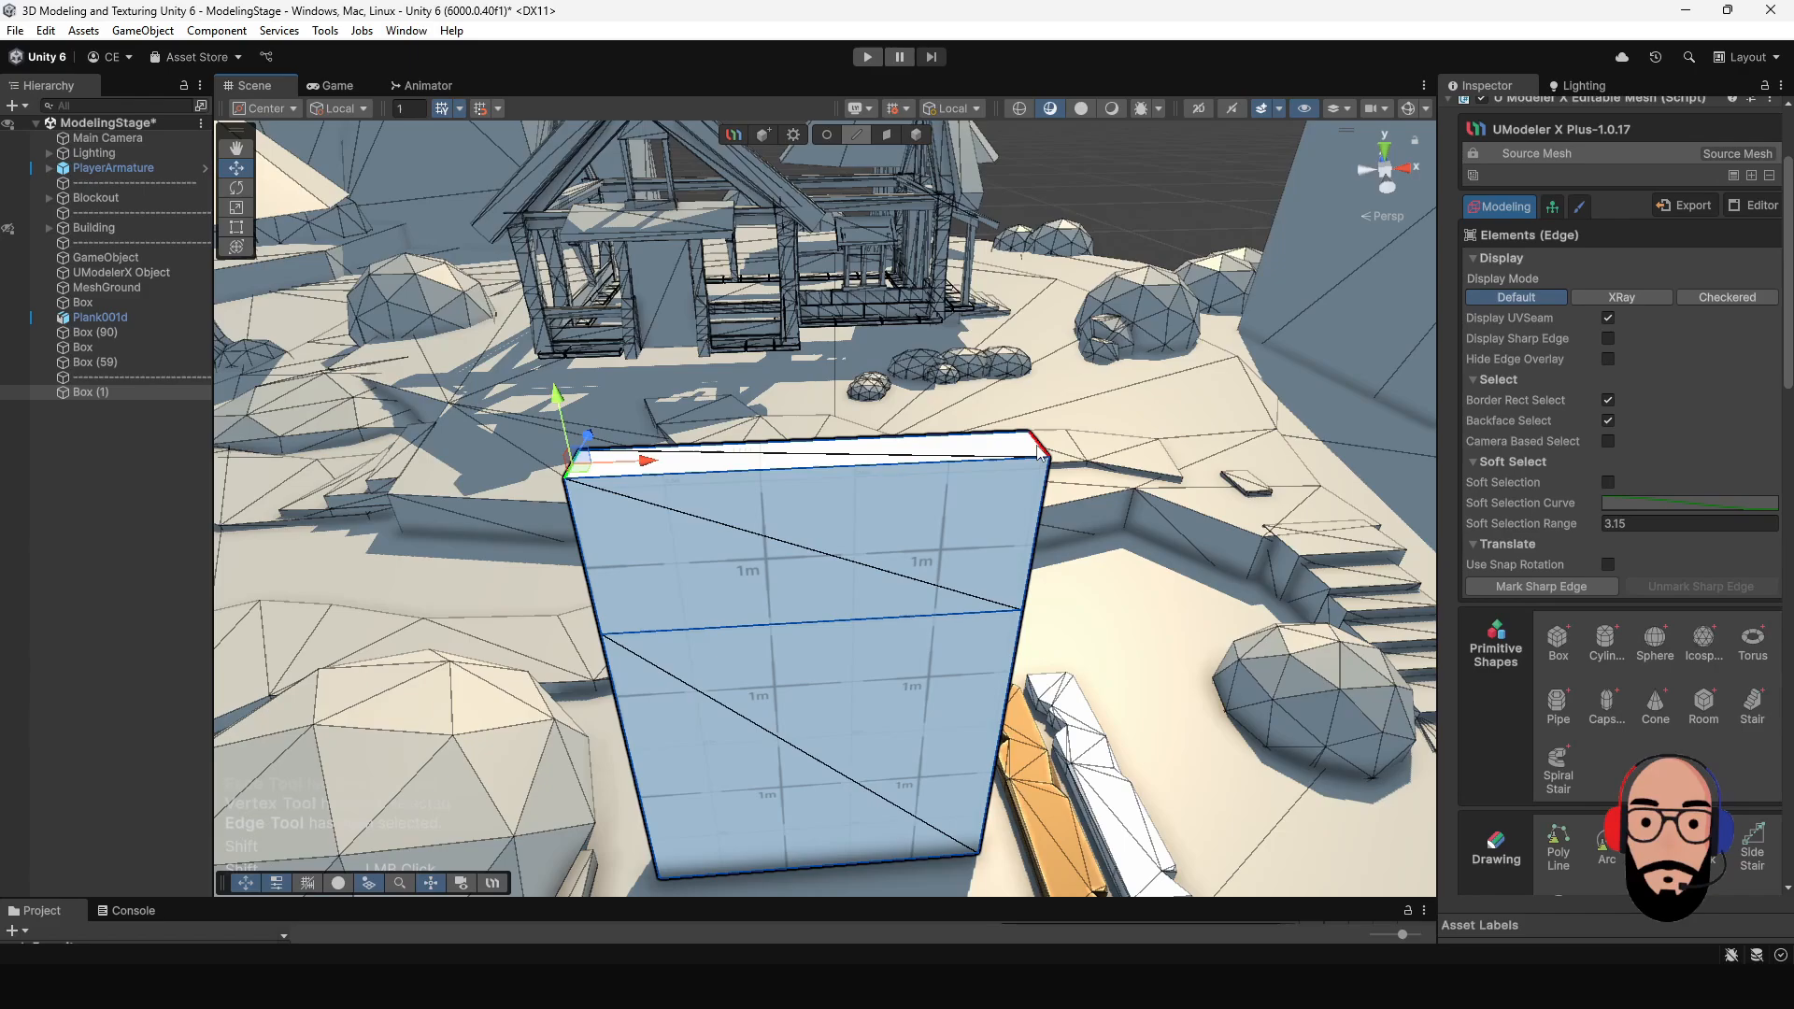
shift+click(1040, 452)
scroll(1627, 673, down, 8)
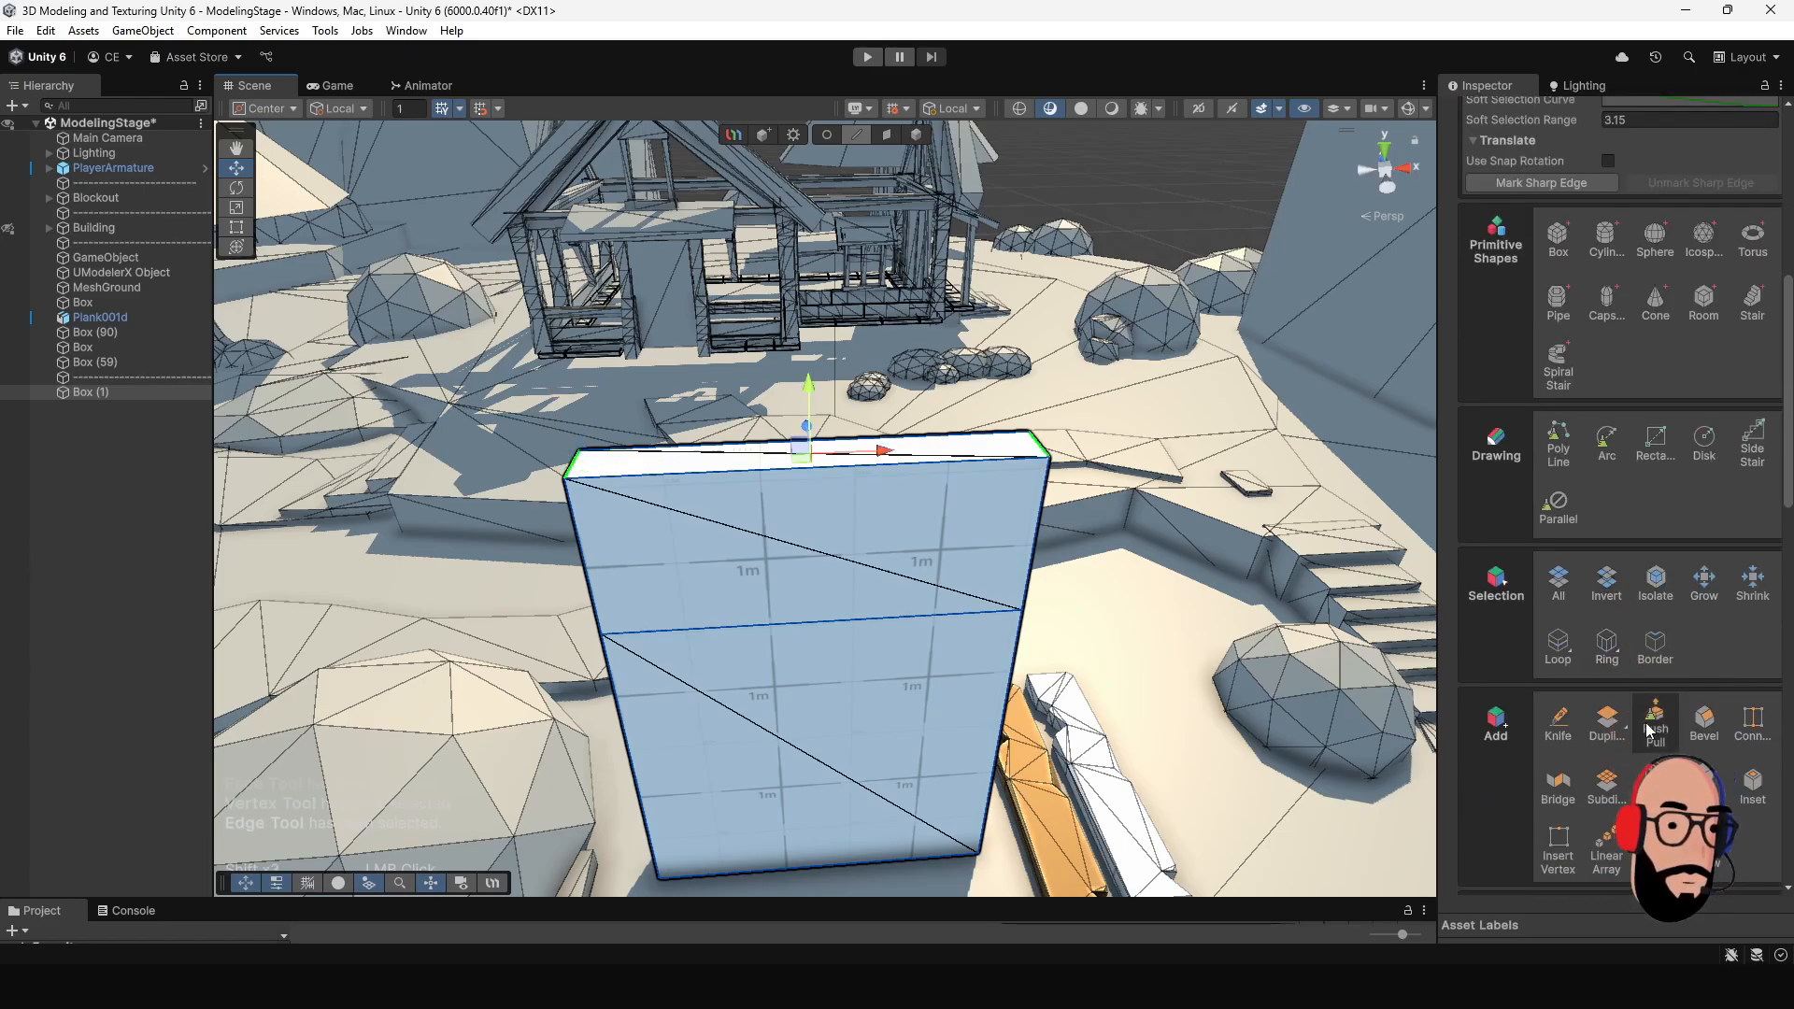
click(1698, 727)
- Set the bevel's normalized width to 0.934 to round the box top into an arch, and inspect the shape
alt+drag(1103, 552, 1252, 481)
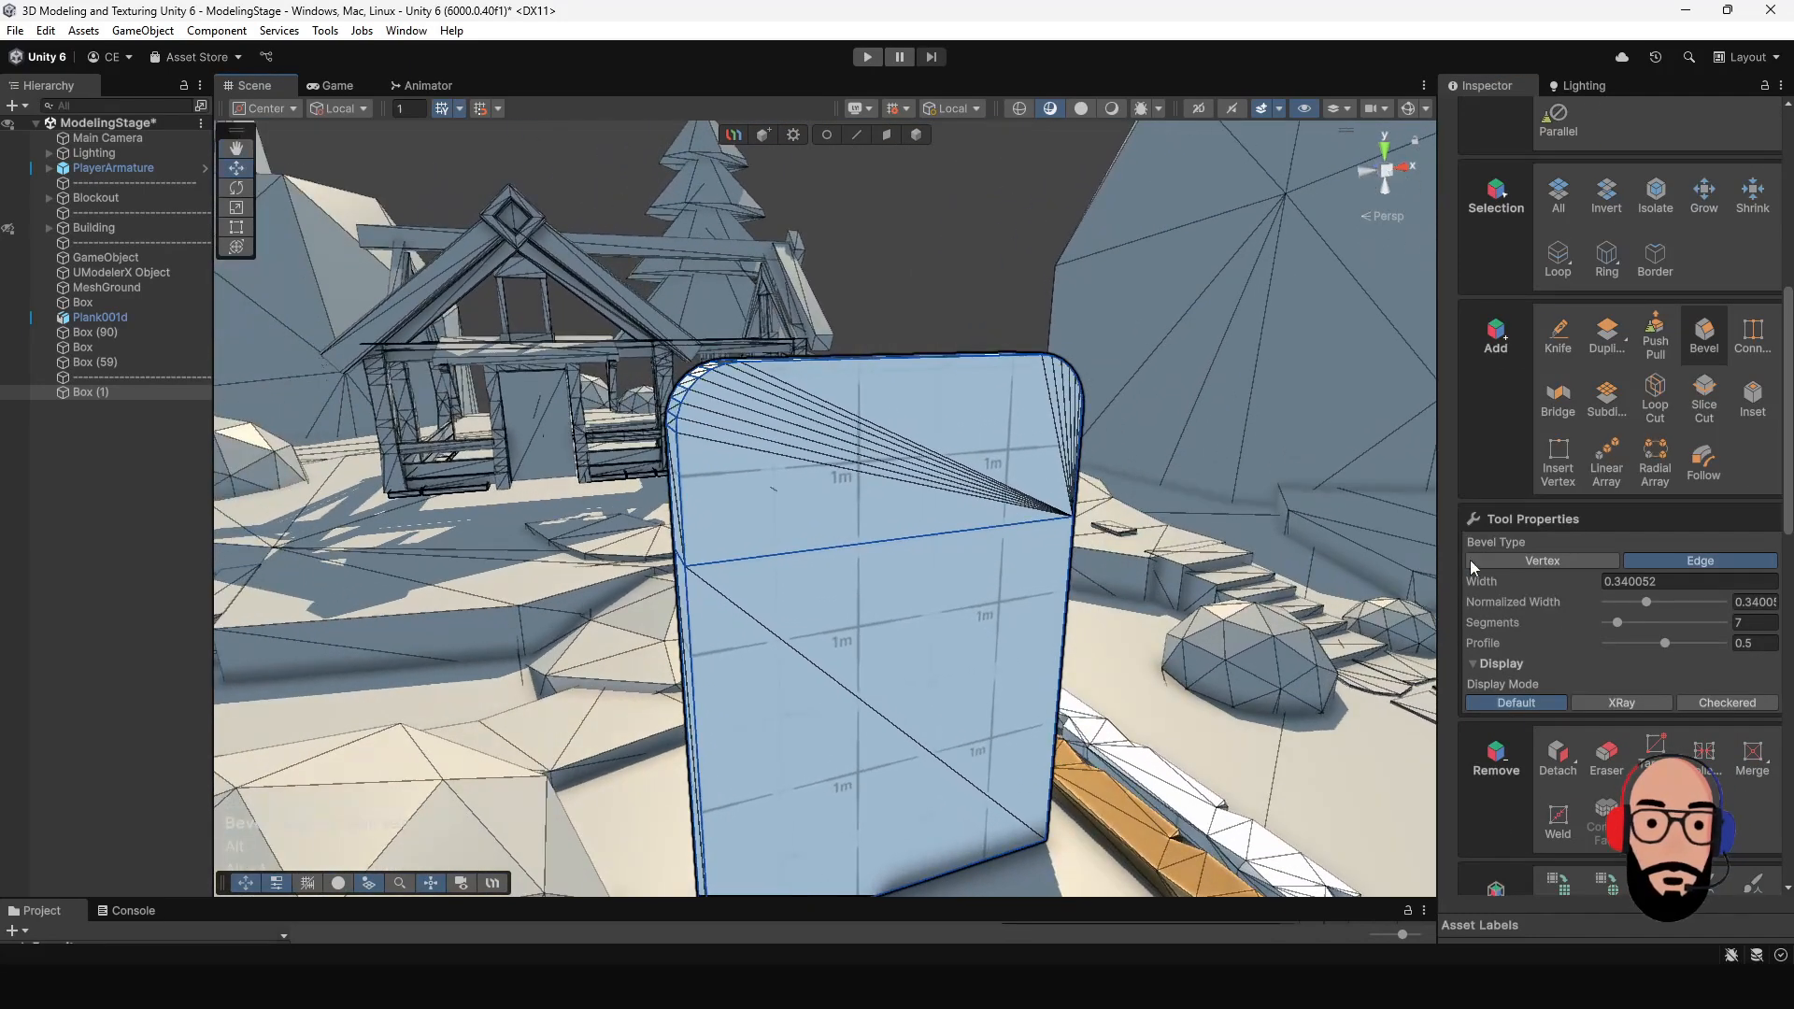
drag(1650, 604, 1719, 608)
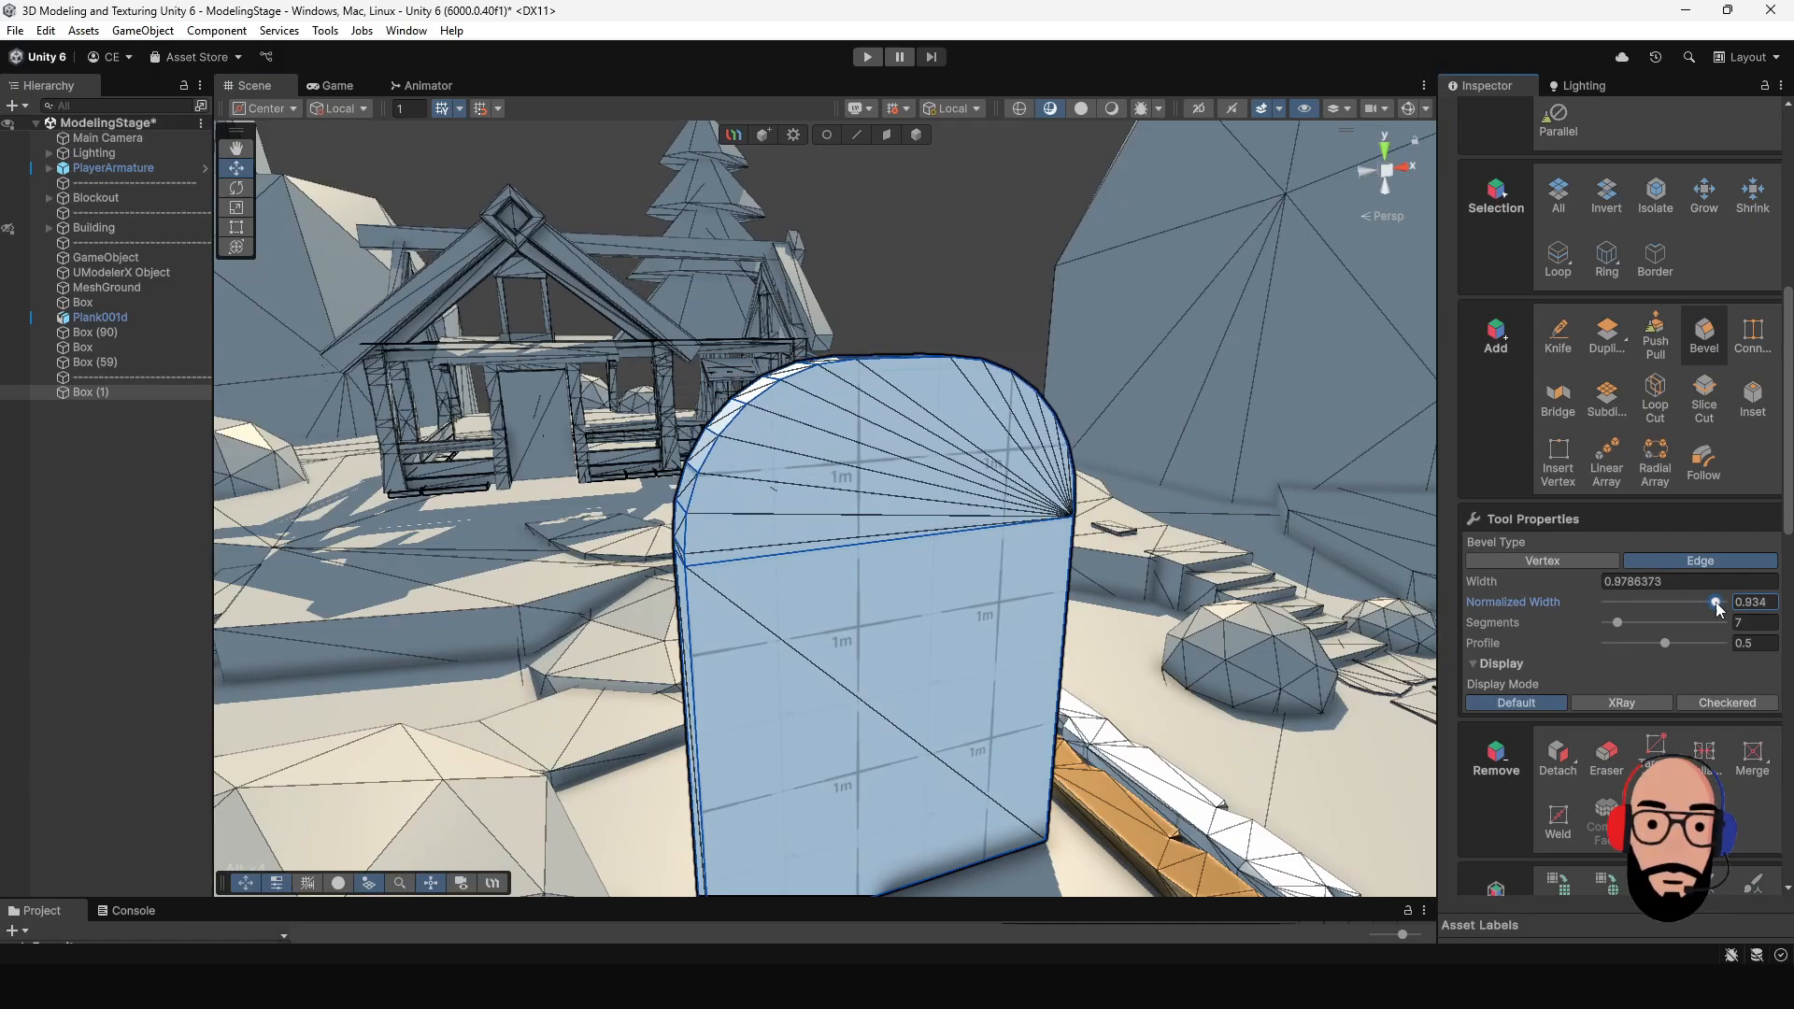
alt+drag(859, 523, 804, 529)
alt+right_drag(803, 529, 843, 503)
mouse_move(846, 502)
alt+mouse_down()
mouse_move(1135, 523)
mouse_move(853, 524)
alt+mouse_up()
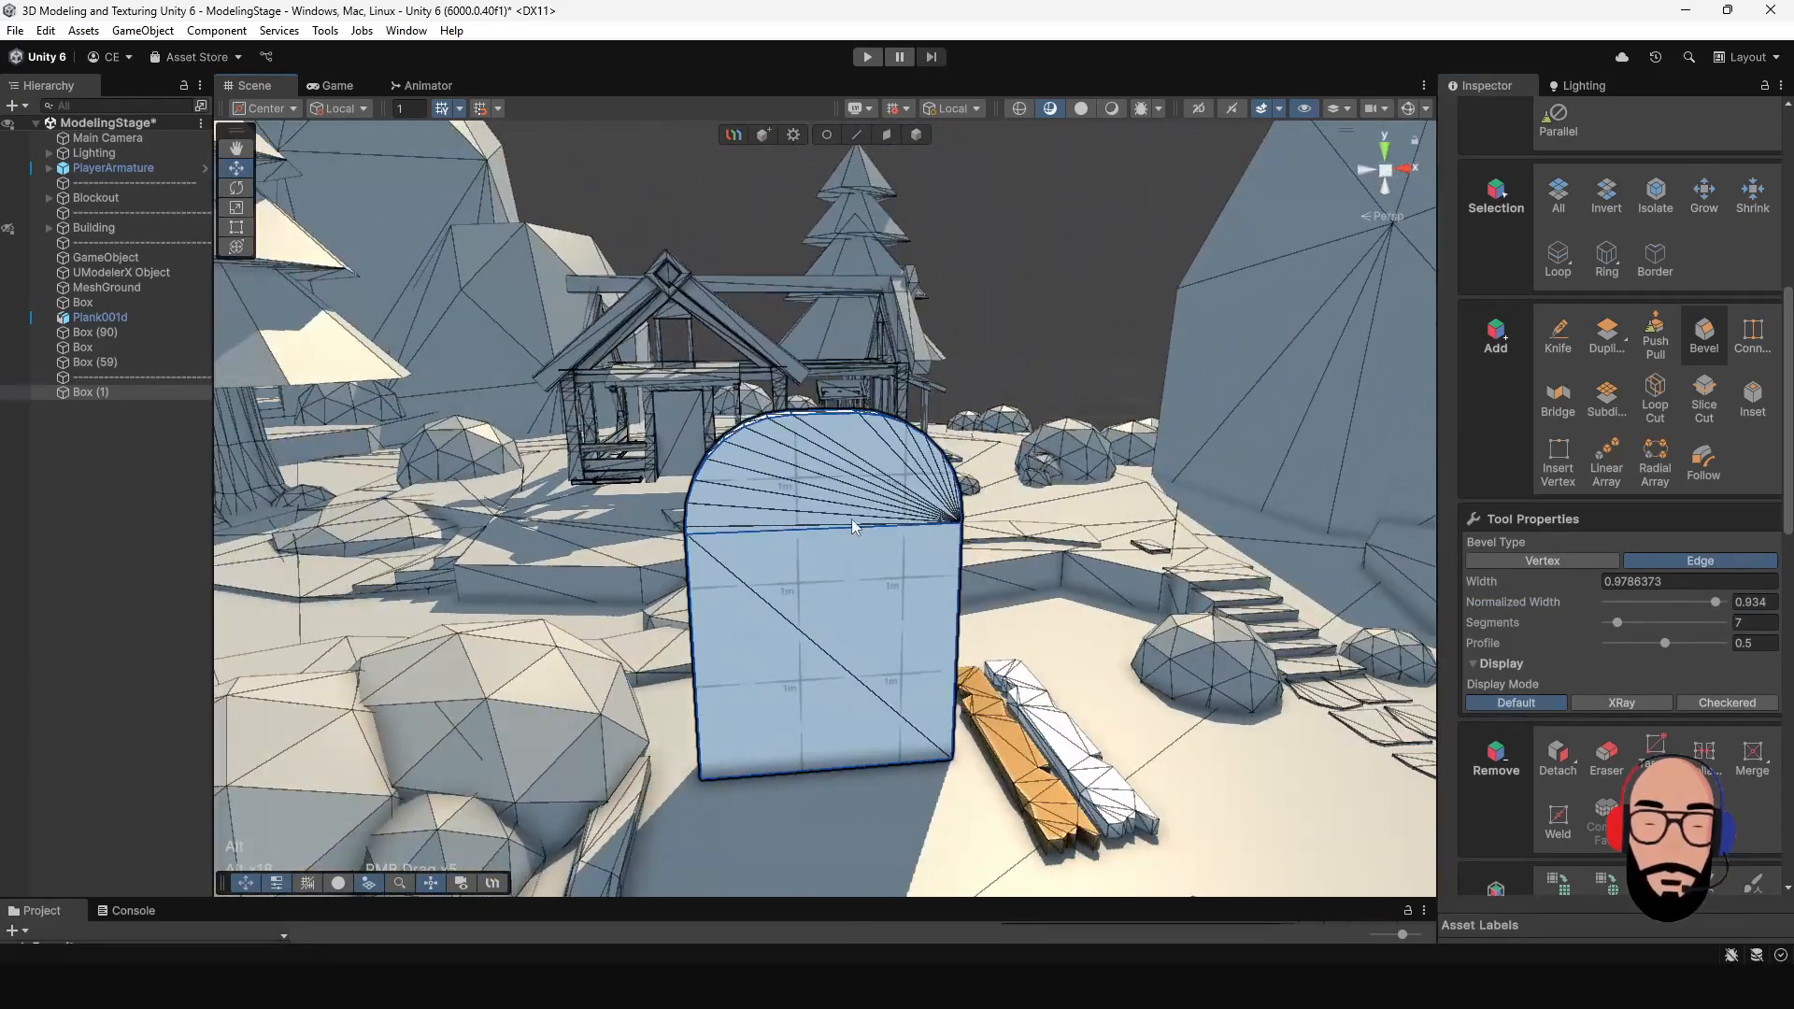
alt+right_drag(854, 525, 998, 648)
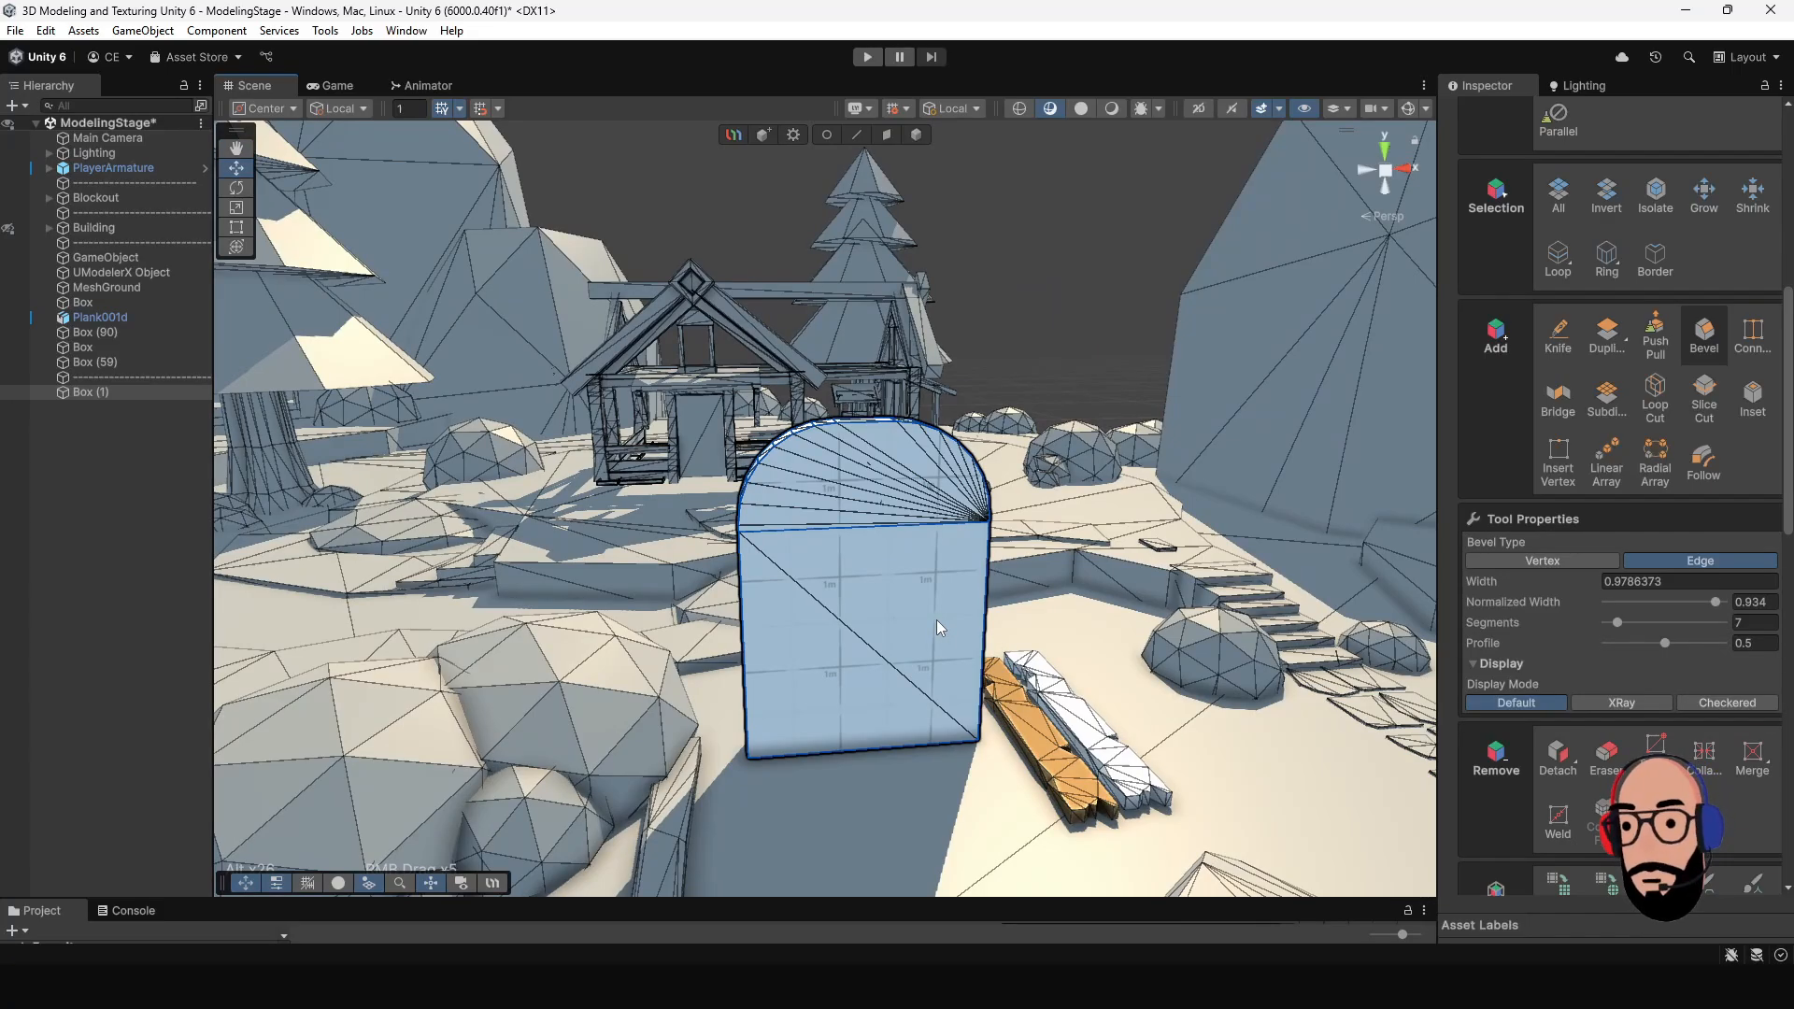
alt+middle_drag(928, 561, 909, 496)
alt+right_drag(909, 496, 944, 509)
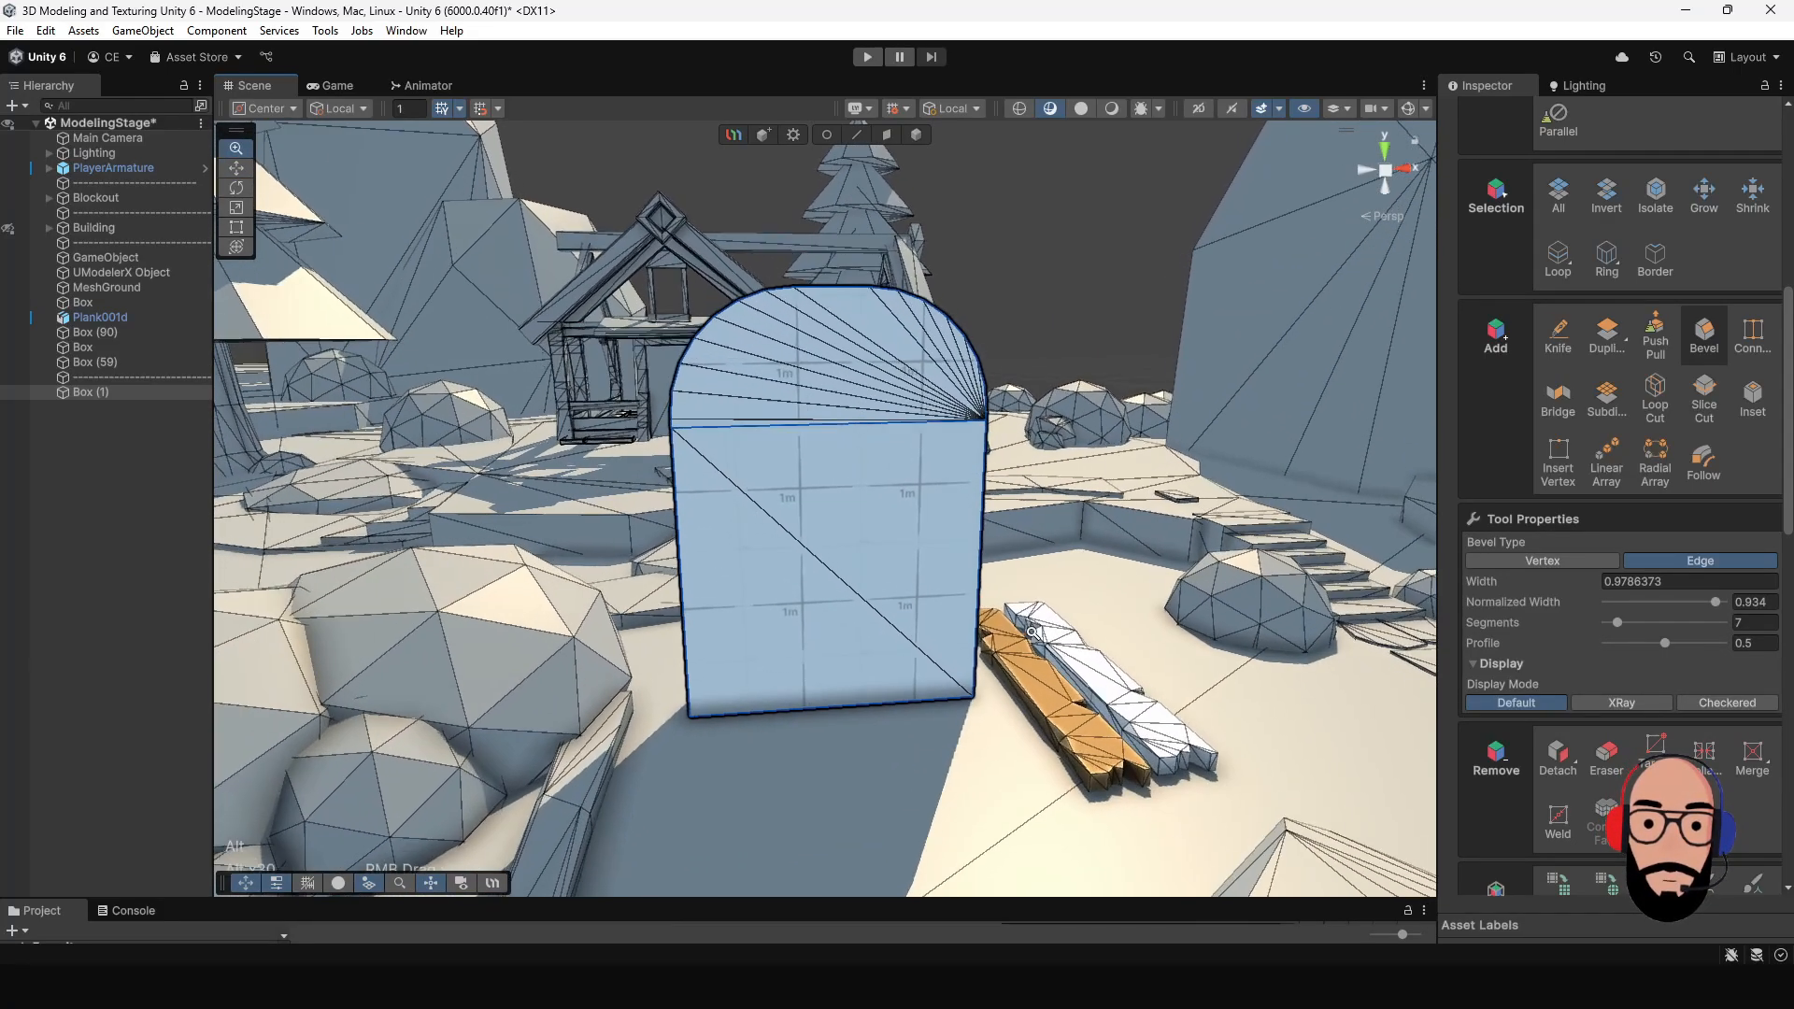
alt+drag(813, 509, 892, 524)
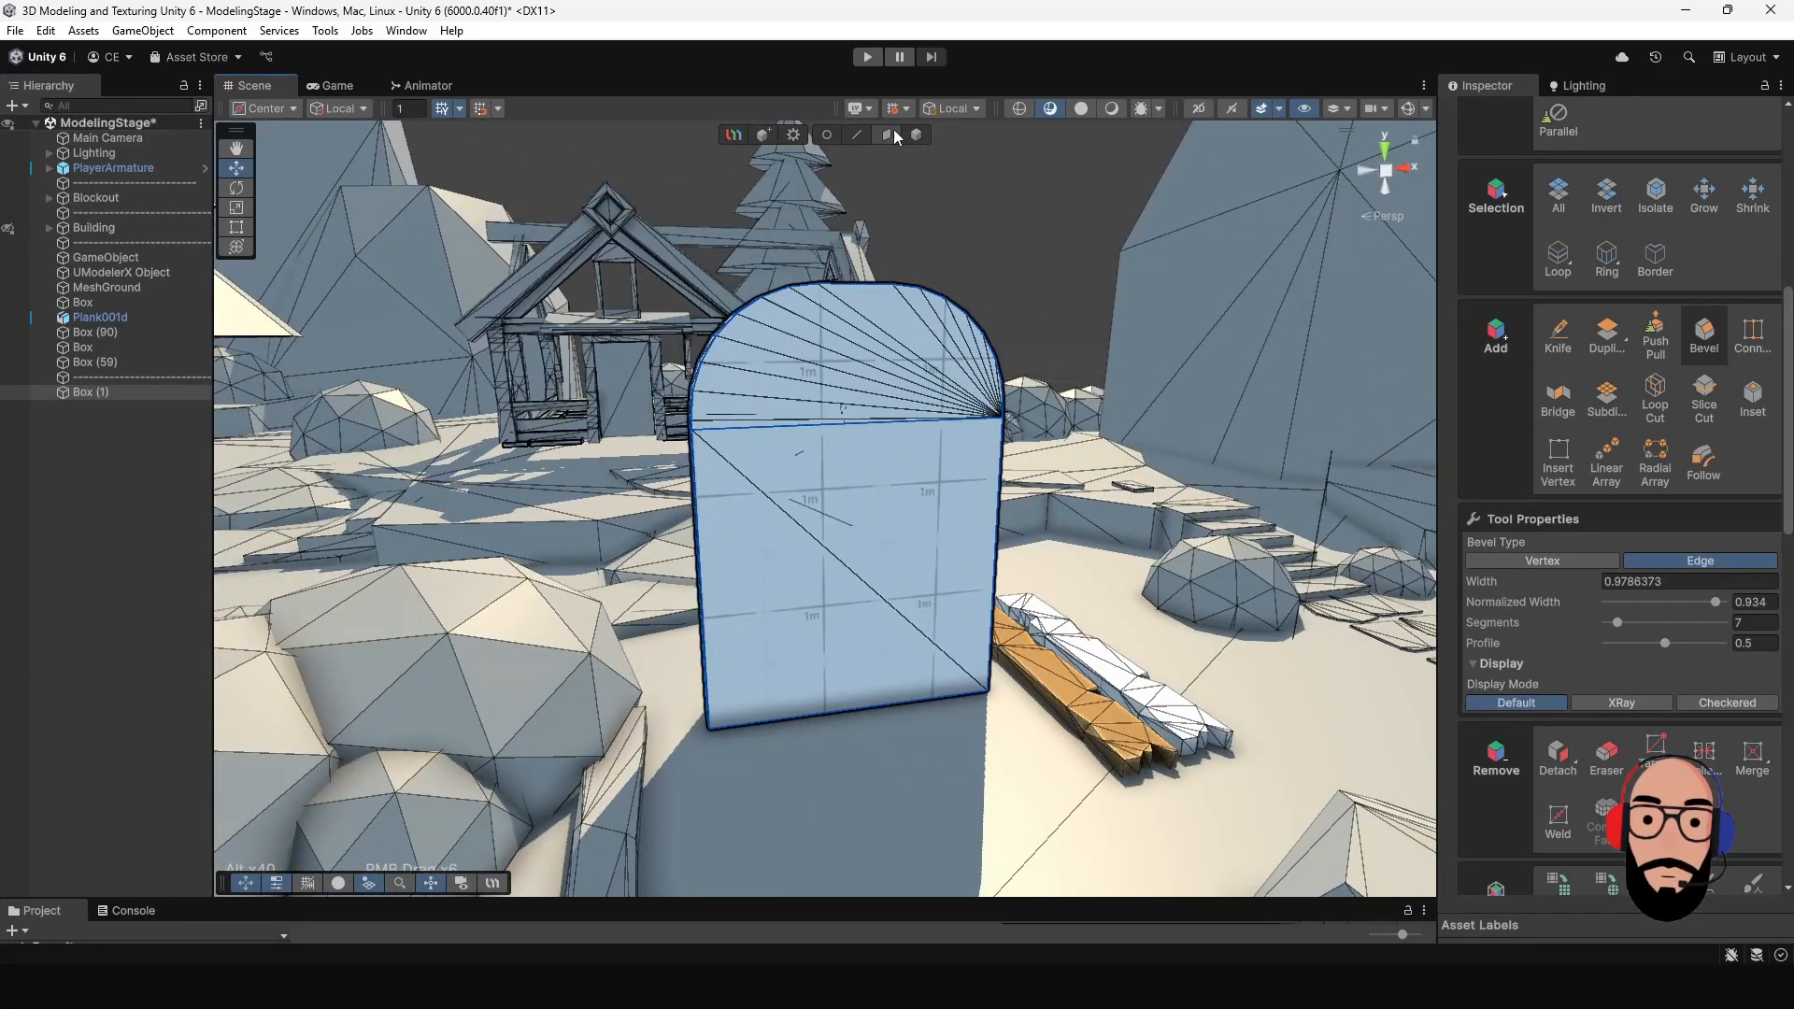
- Undo the edge bevel, the vertex move and the top face extrusion to restore the plain box
key(ctrl+z)
key(ctrl+z)
key(ctrl+z)
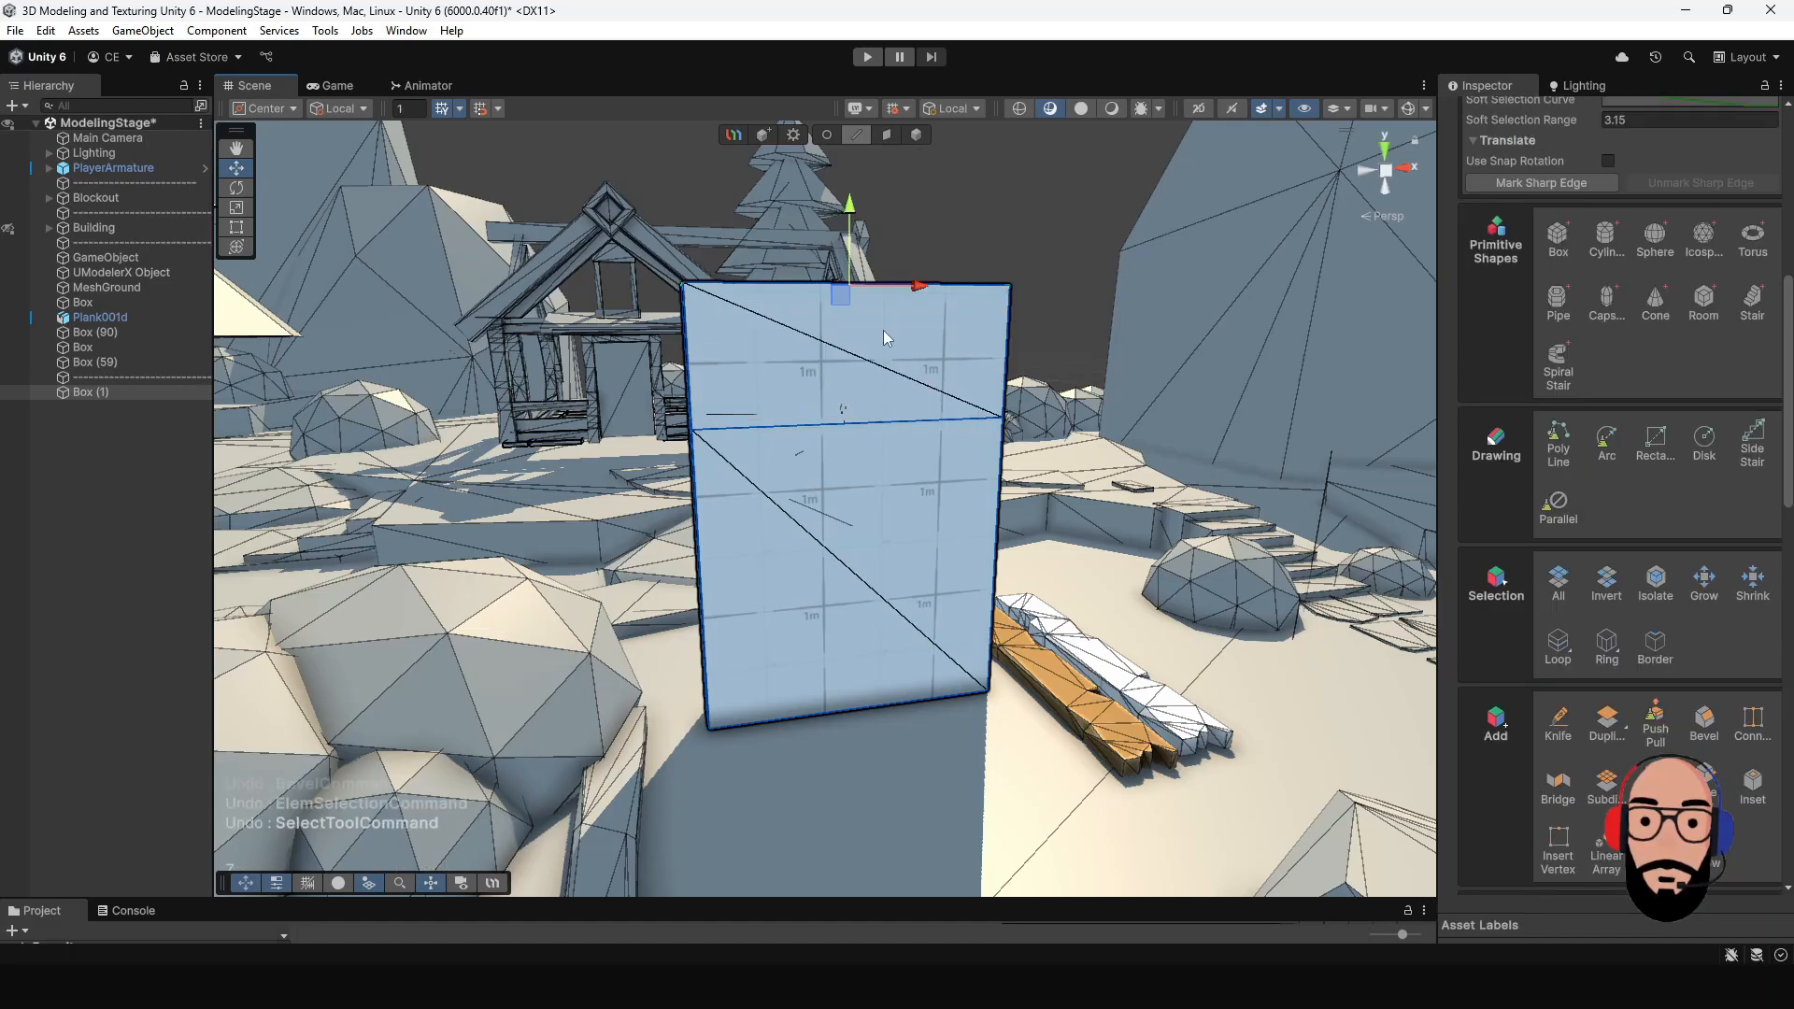
alt+drag(883, 329, 1395, 593)
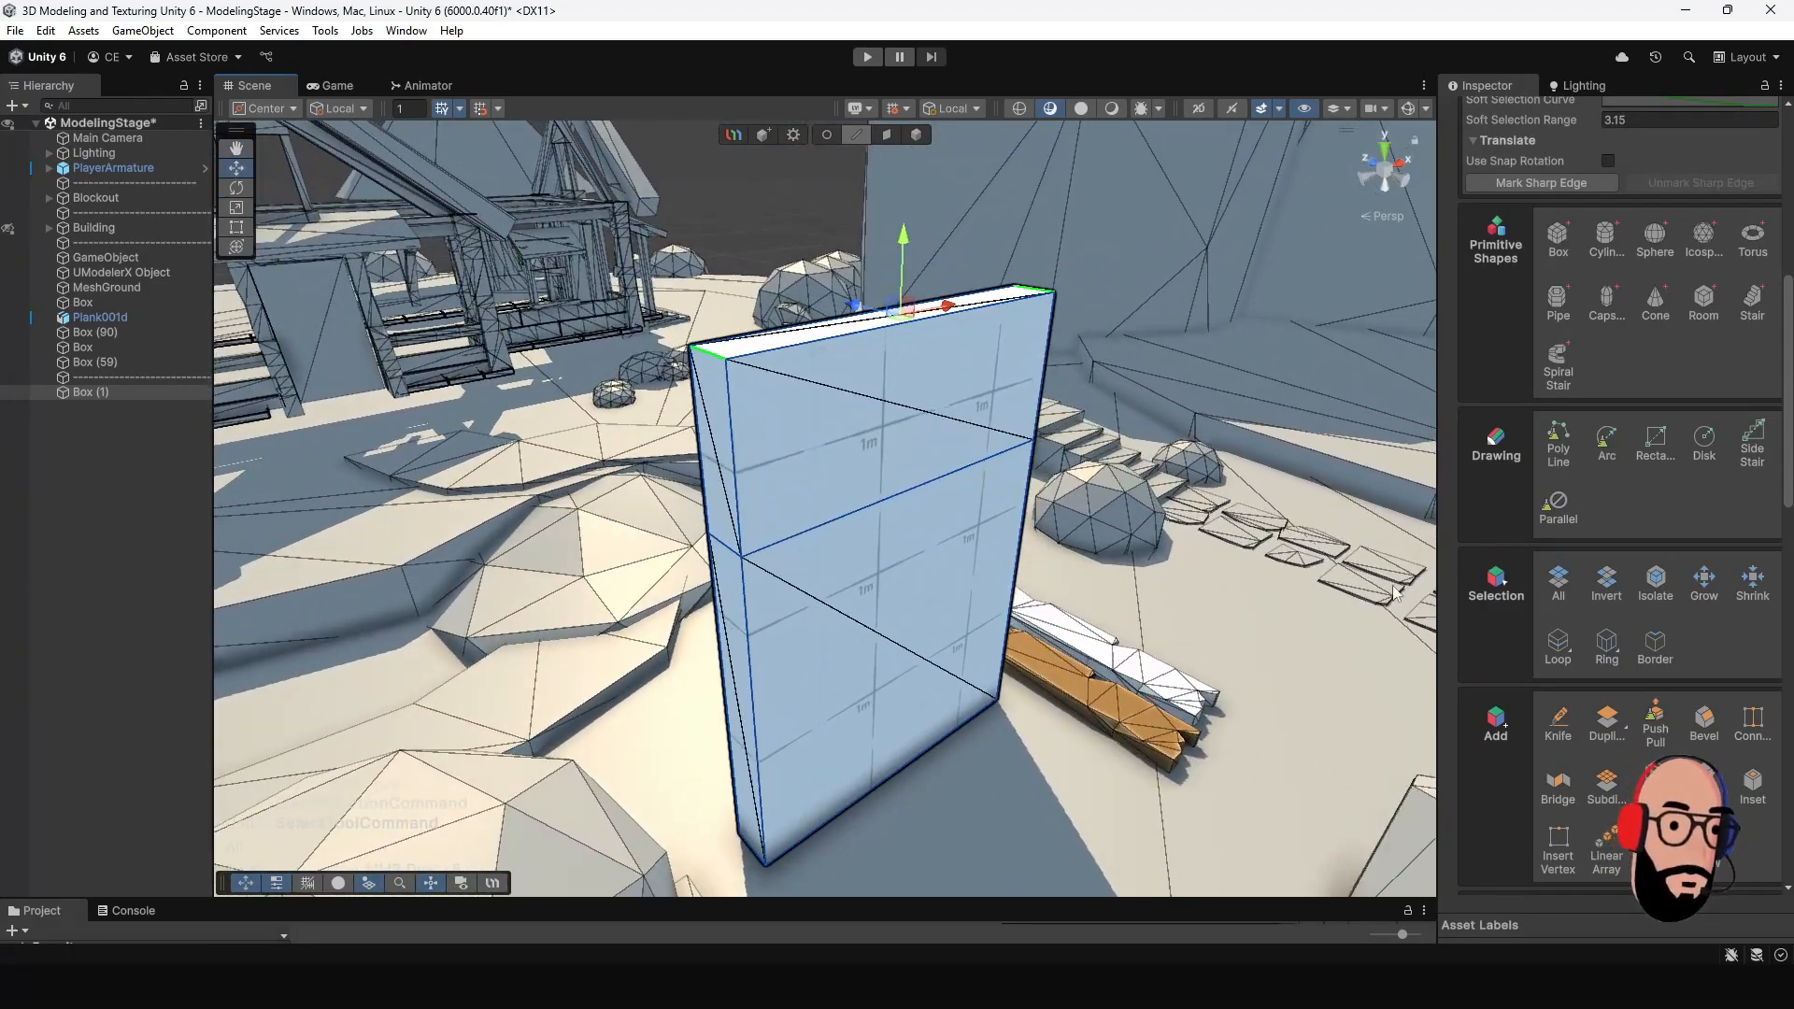
alt+drag(878, 439, 862, 403)
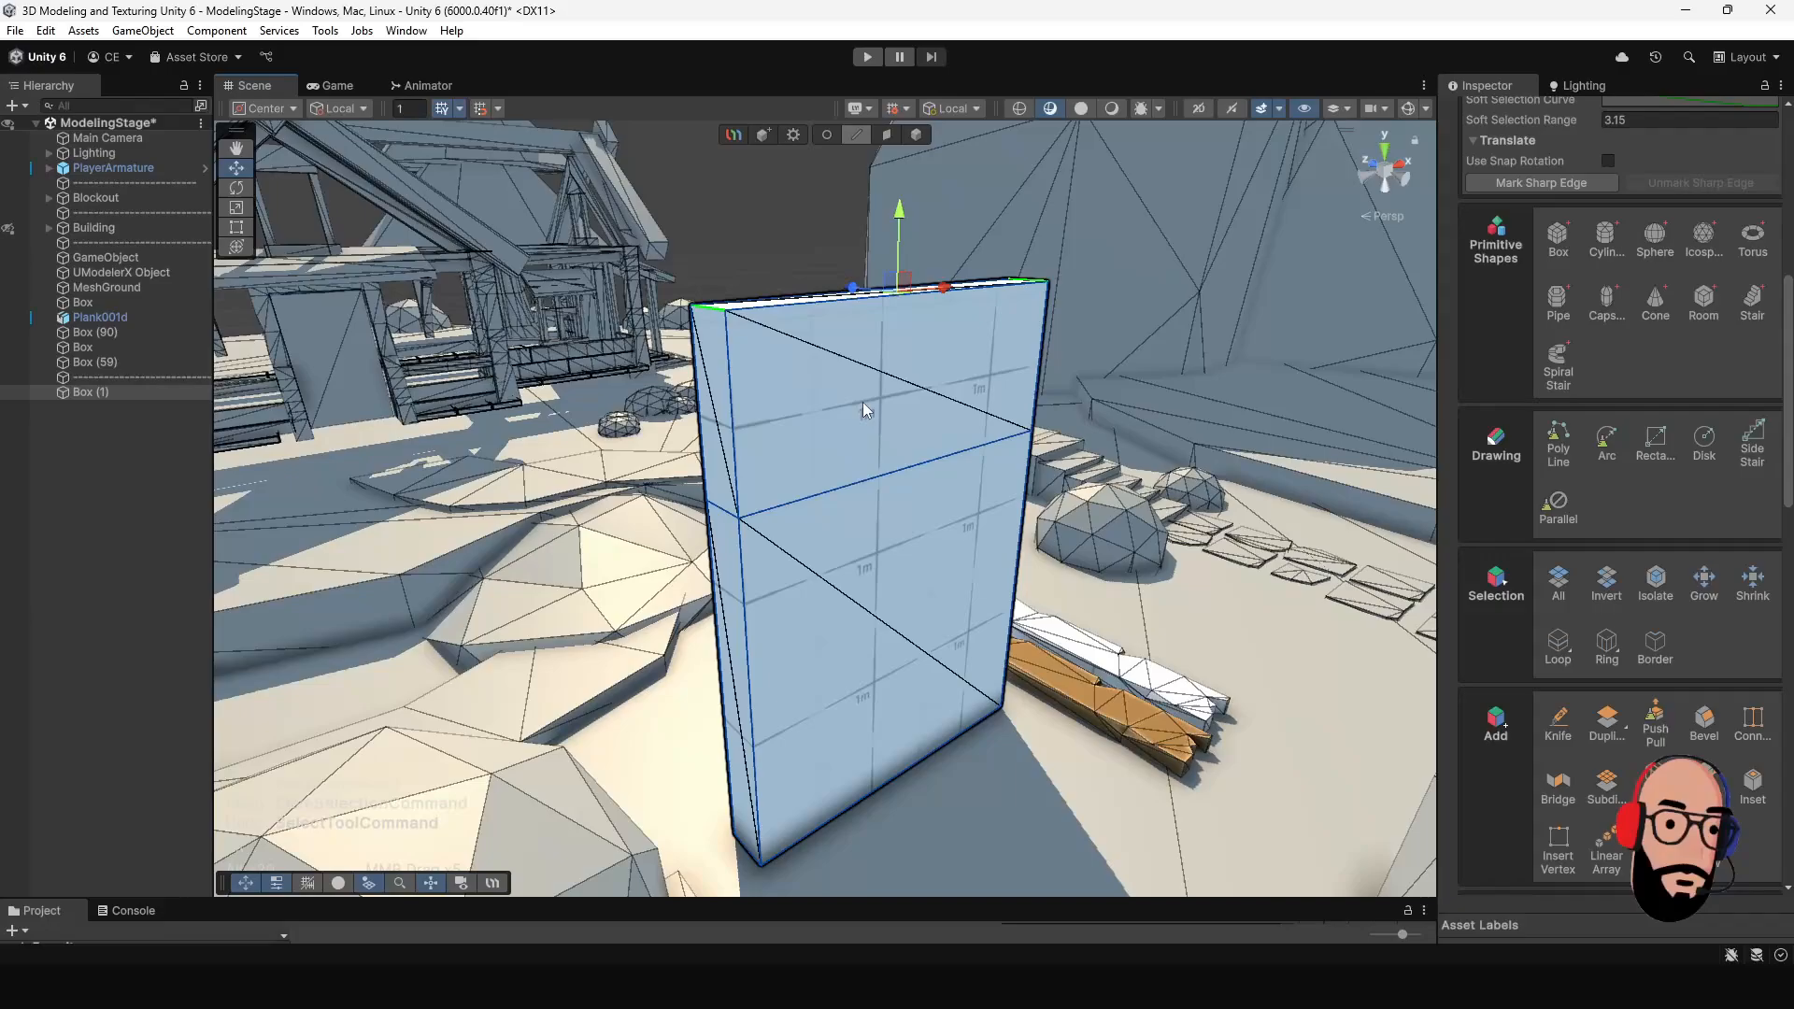
key(ctrl+z)
key(ctrl+z)
key(ctrl+z)
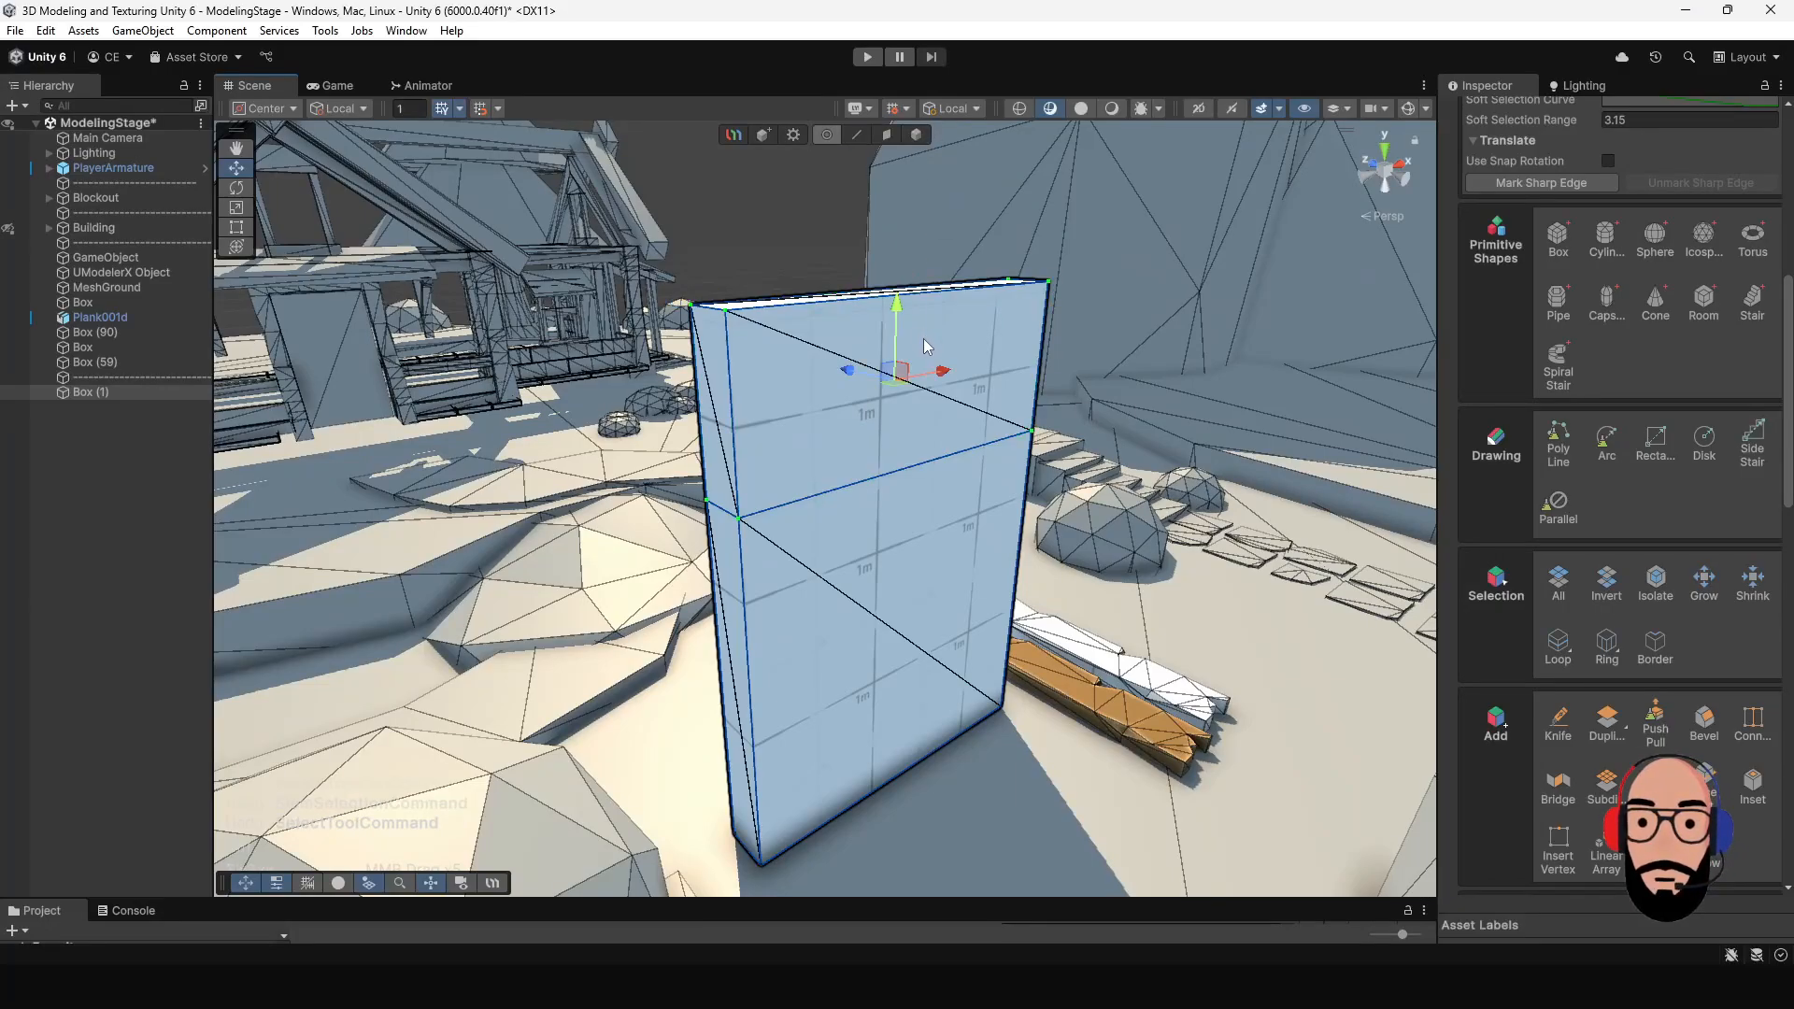
key(ctrl+z)
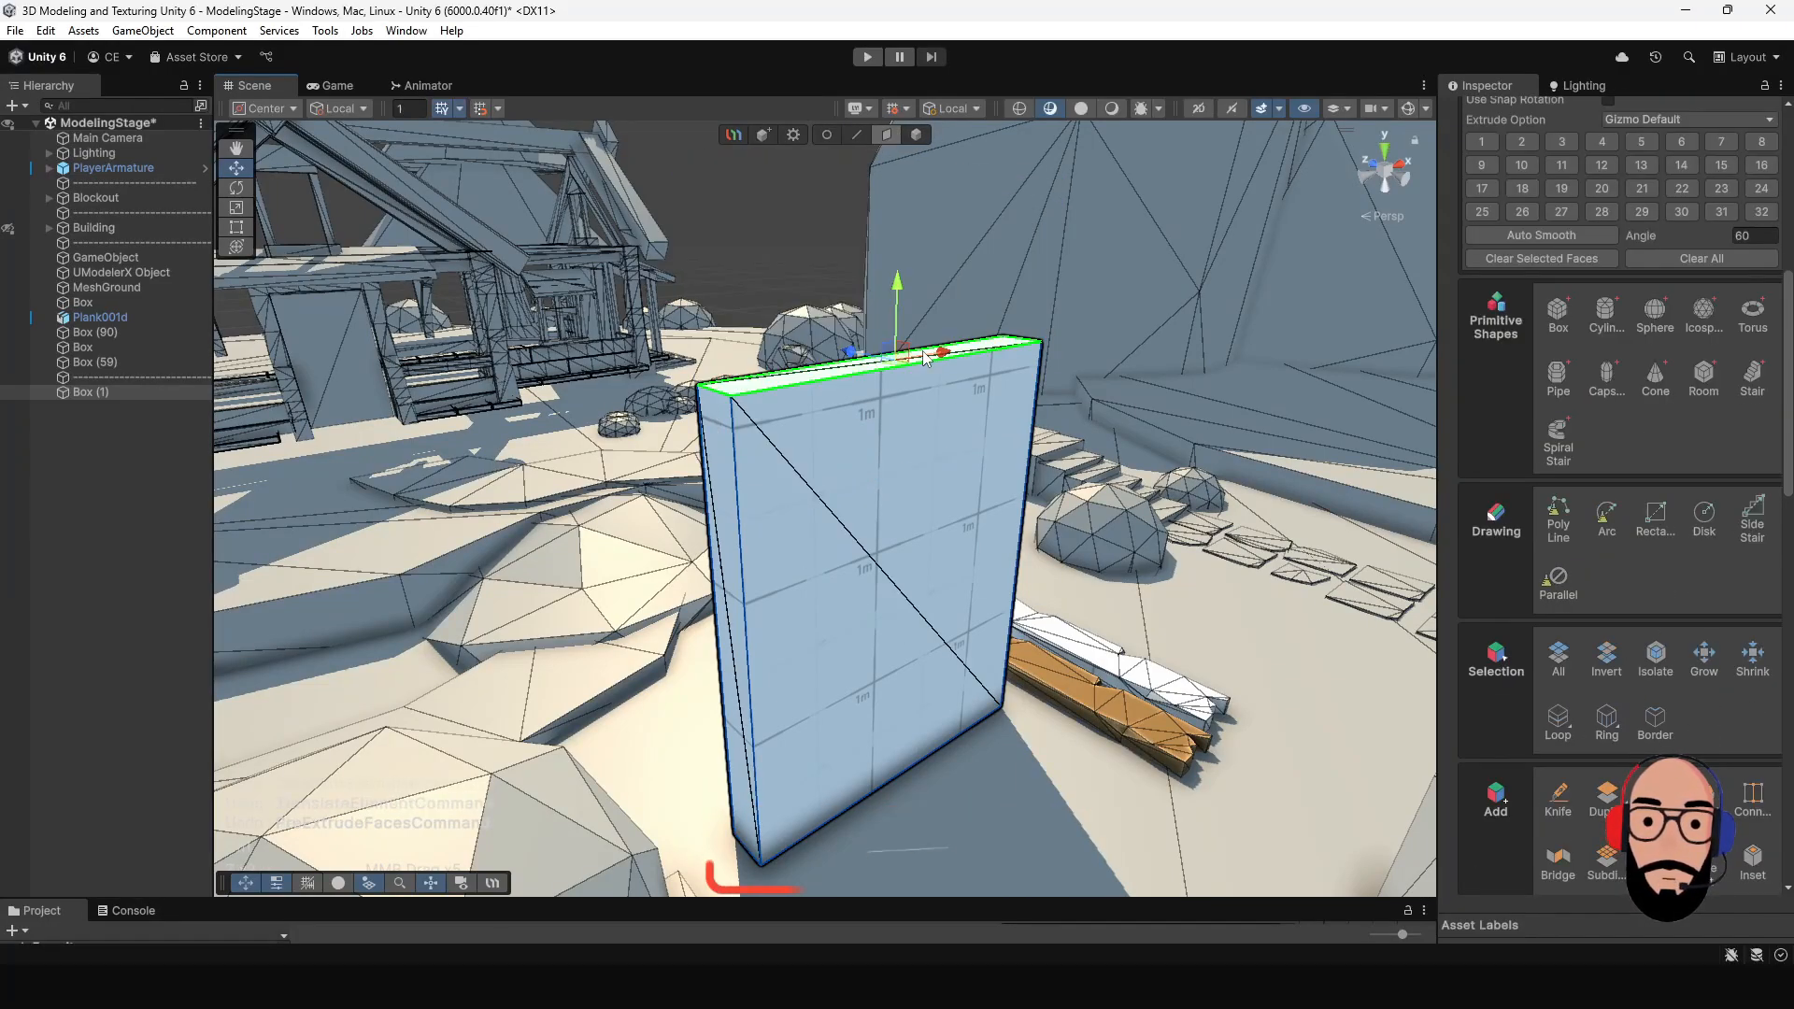
- Raise the box's top face by about 0.59 and draw a closed 10-segment arc on the upper part of the front face
drag(905, 313, 902, 211)
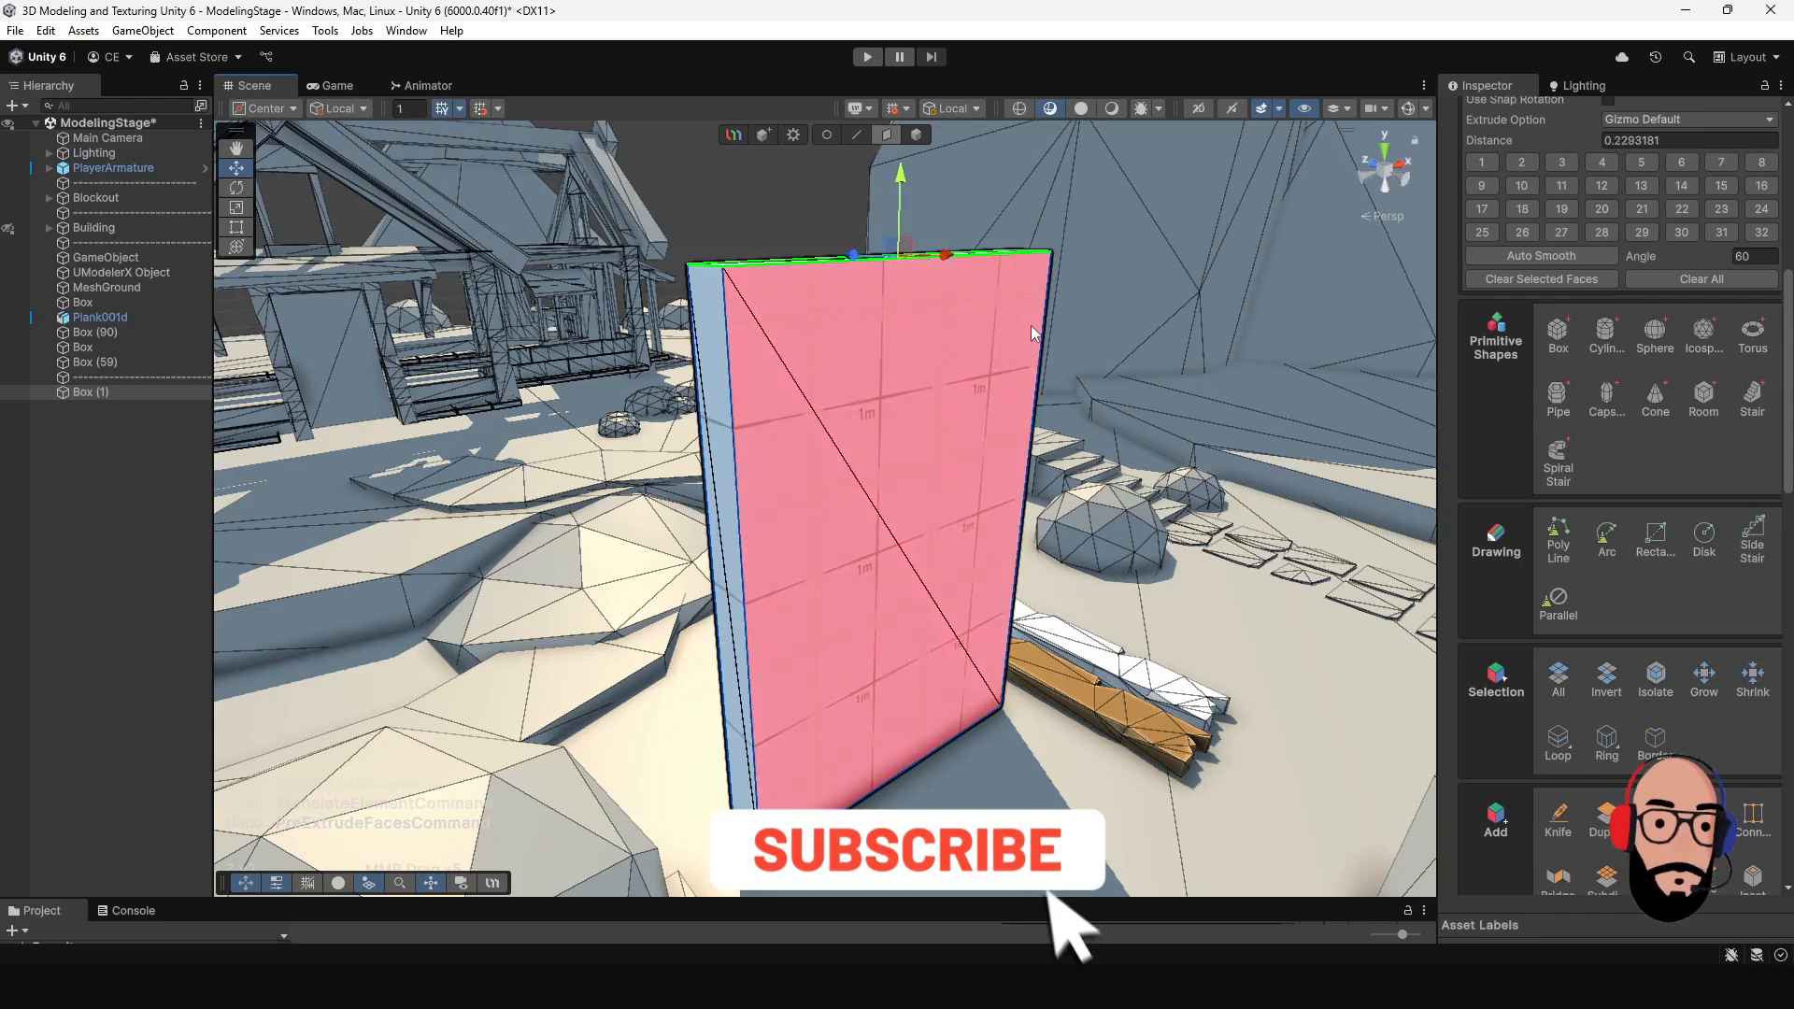
alt+drag(1299, 493, 1179, 498)
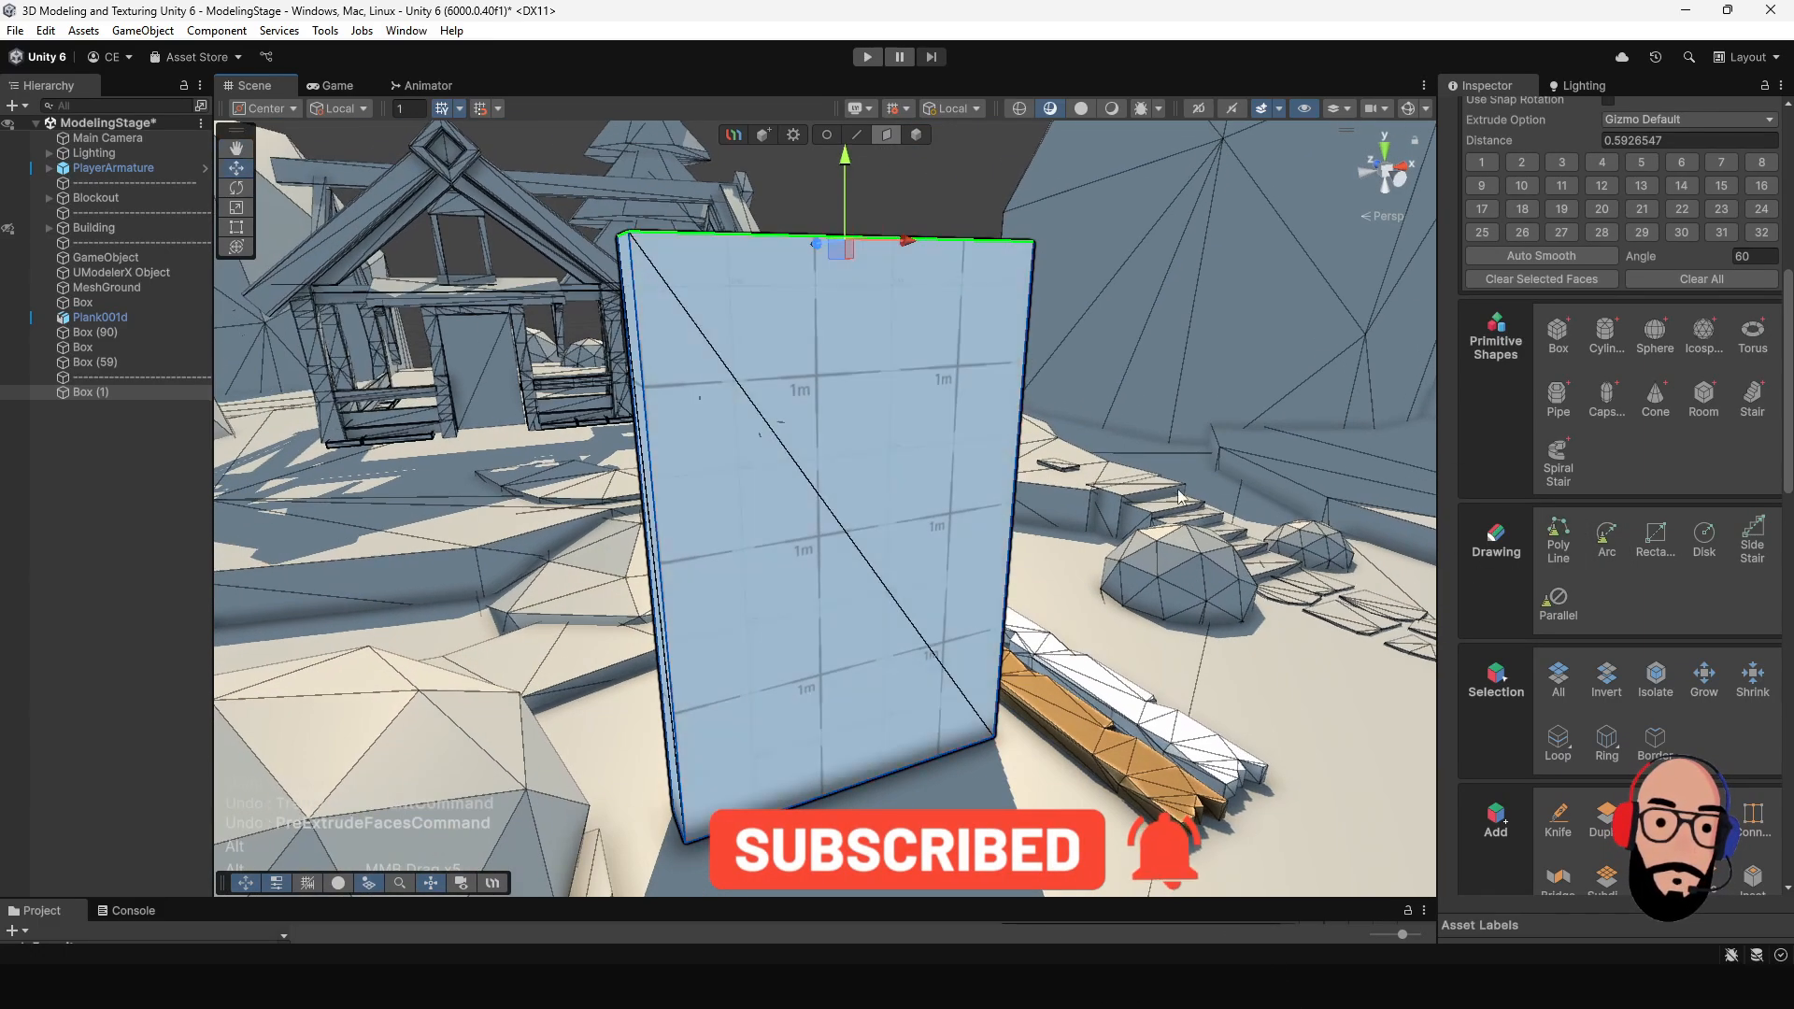
click(1608, 553)
alt+drag(870, 444, 771, 423)
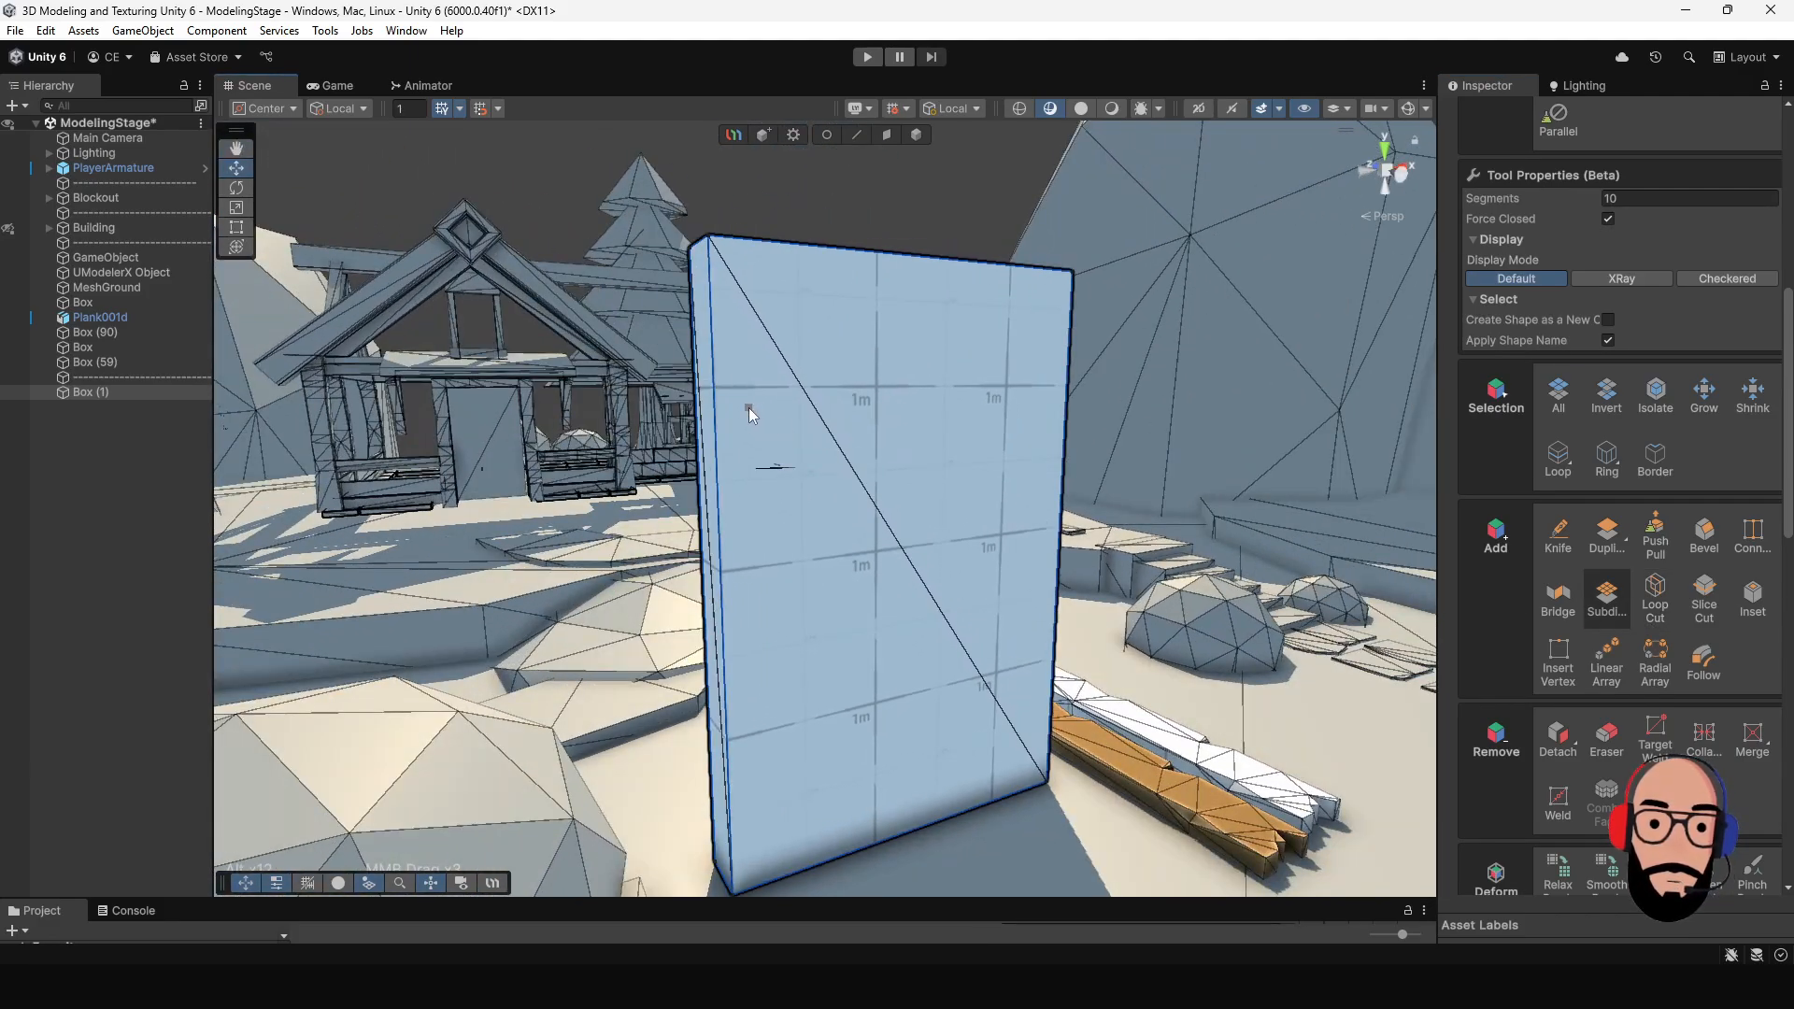
click(985, 401)
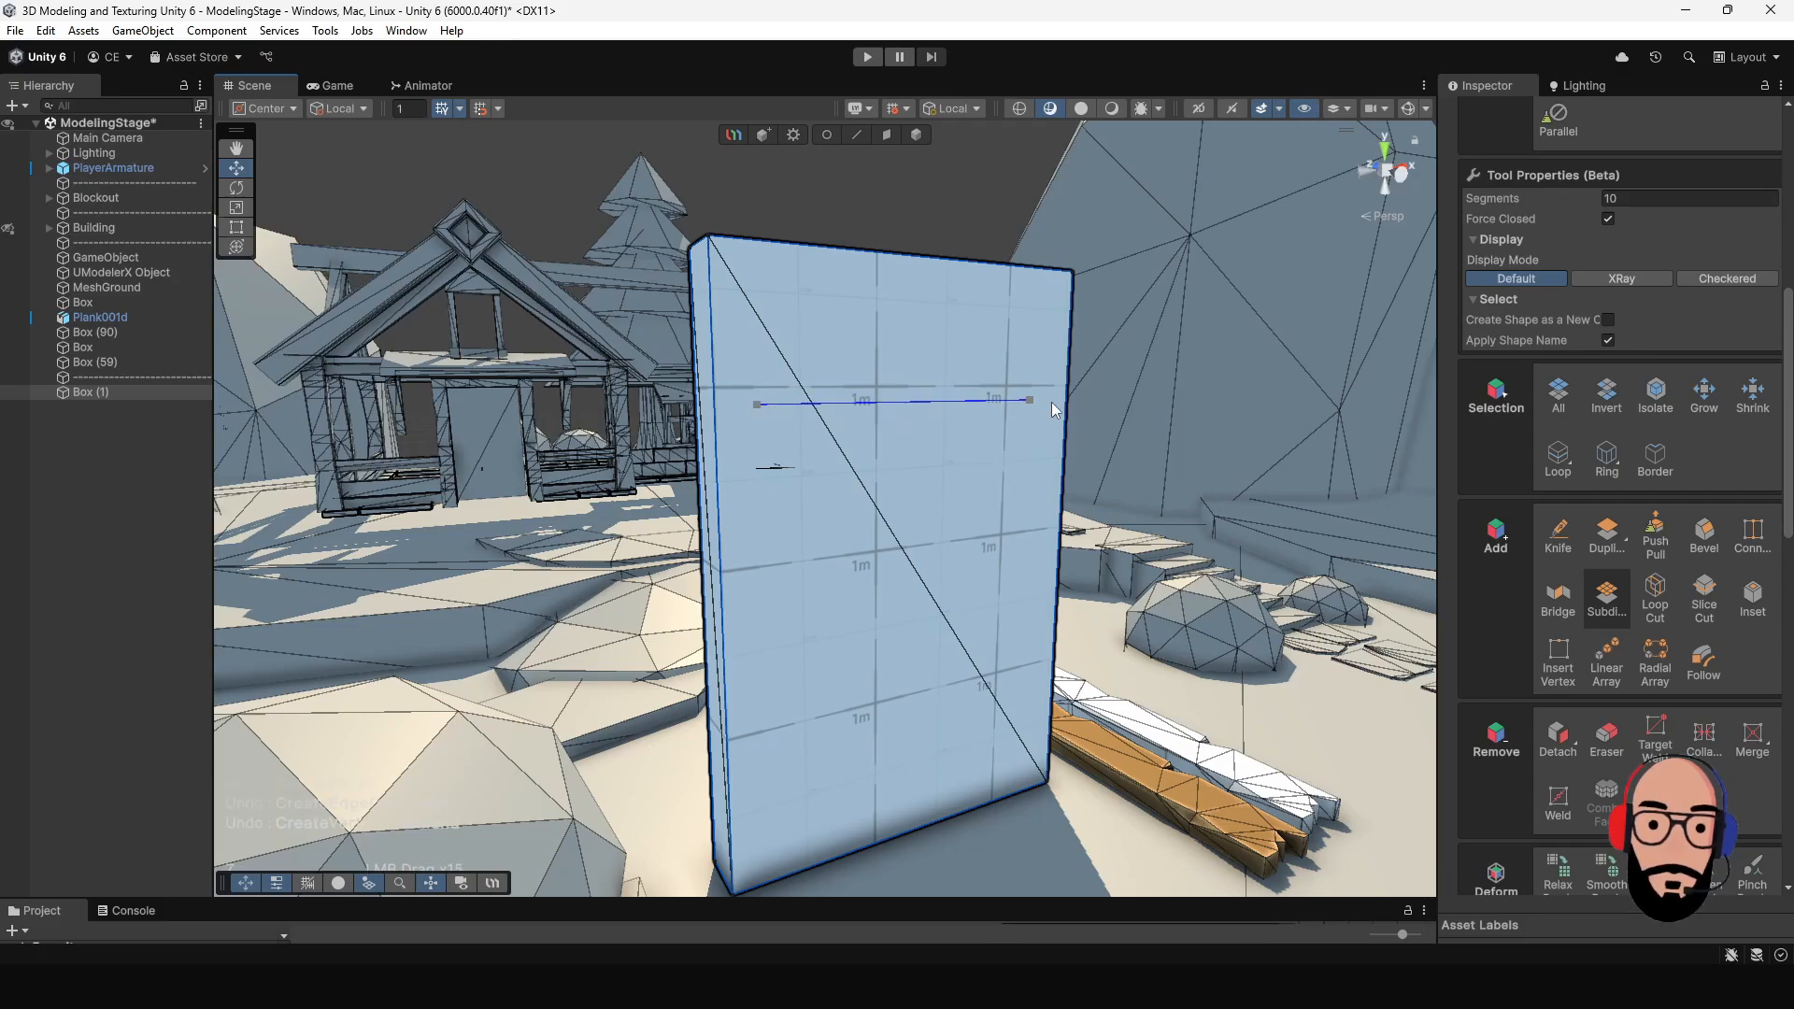
click(1033, 400)
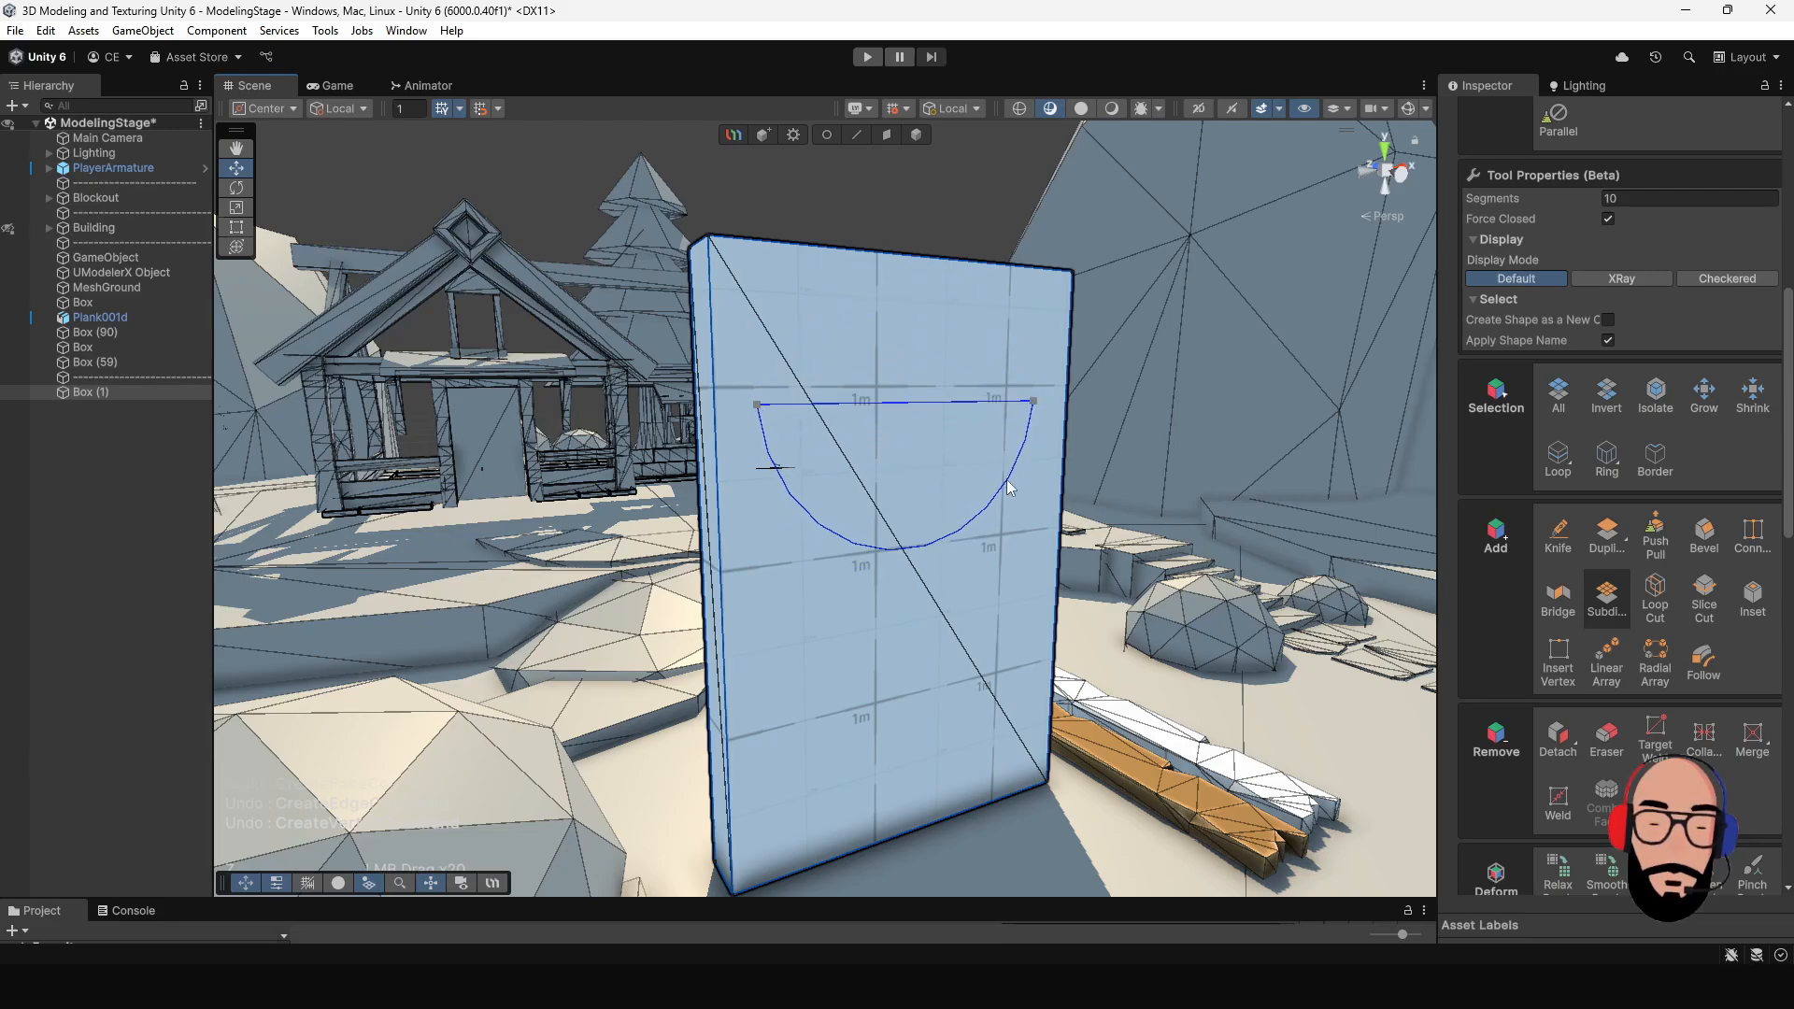
click(1018, 351)
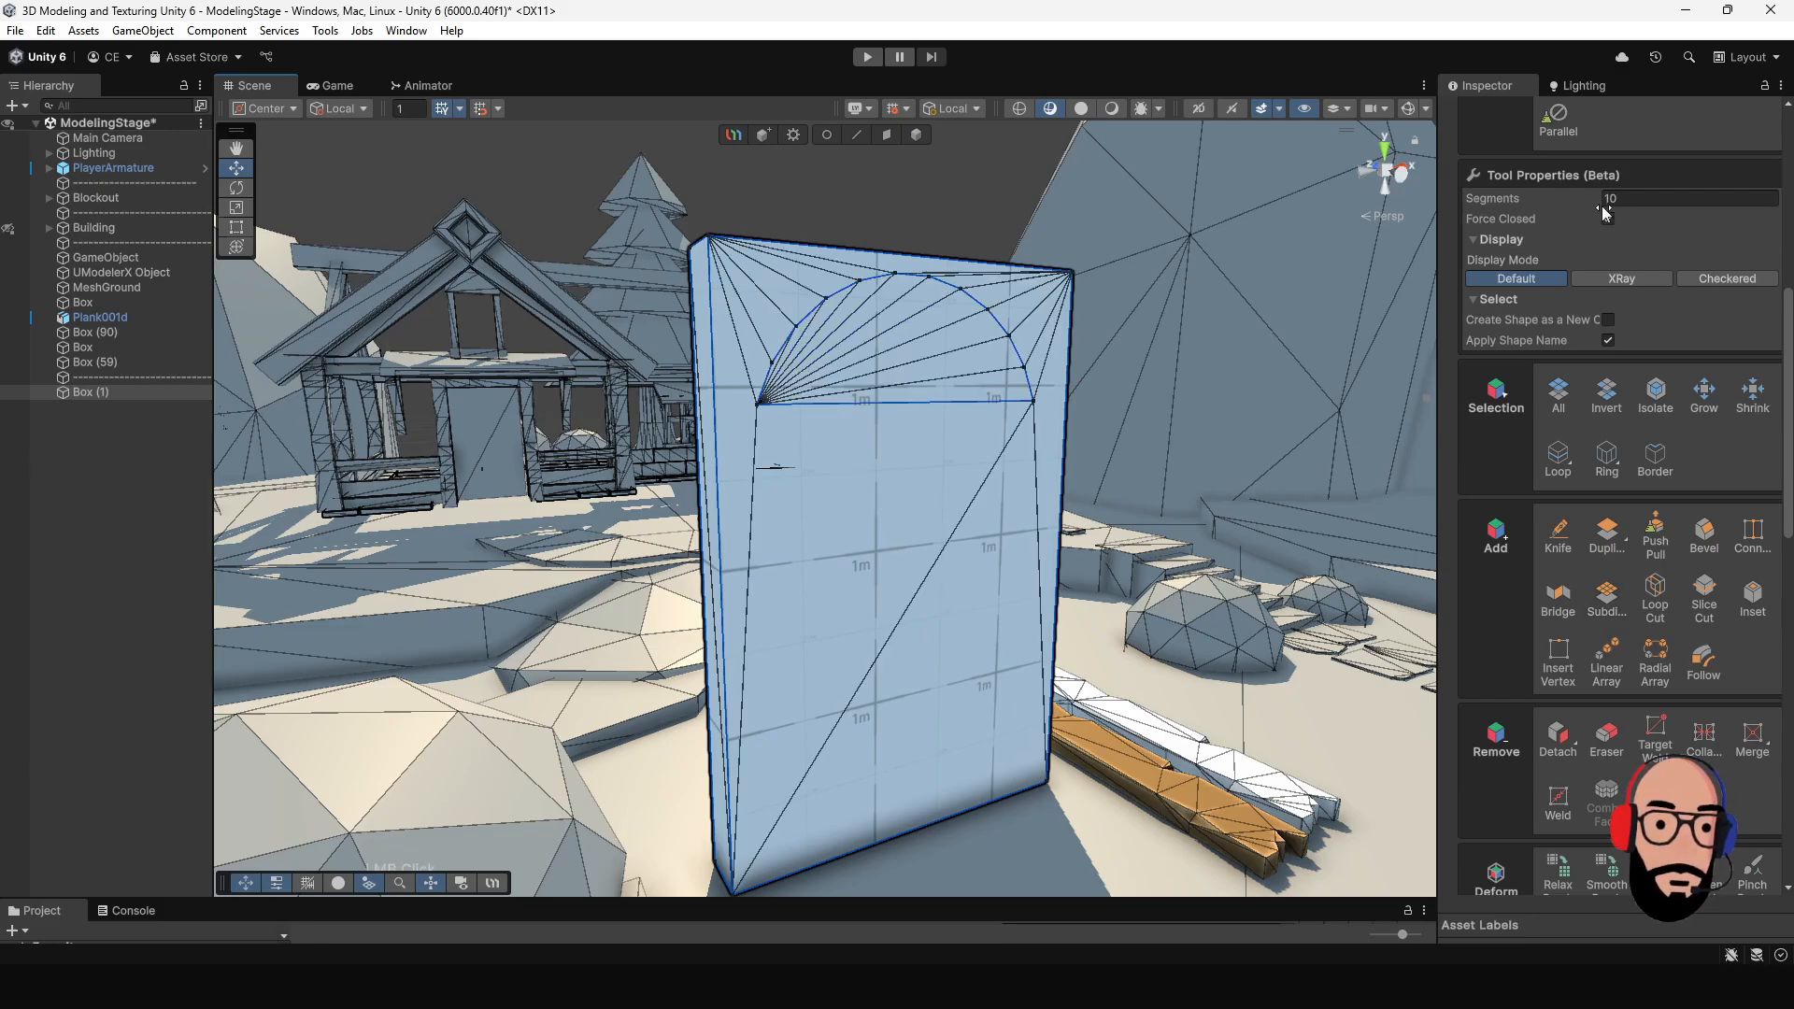
- Examine the arc outline on the box's front face from several angles
scroll(1624, 365, up, 3)
scroll(1553, 374, up, 2)
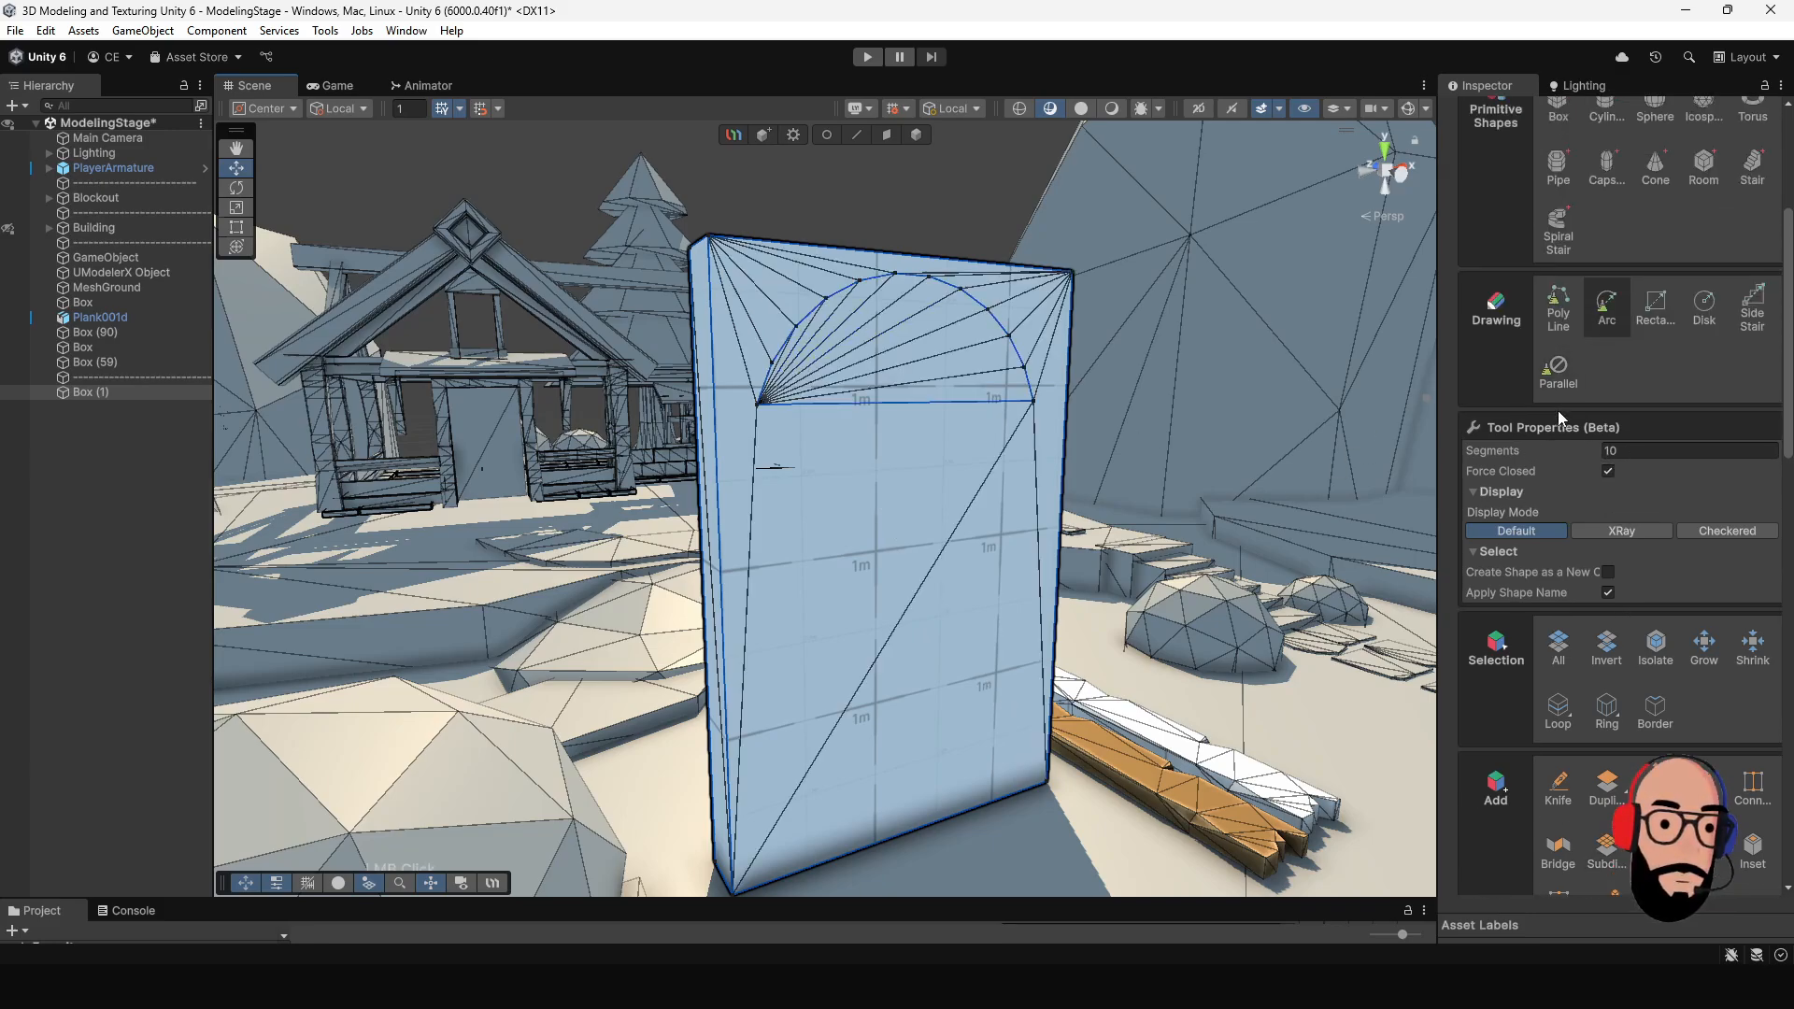
alt+drag(1000, 444, 841, 486)
scroll(1001, 527, up, 3)
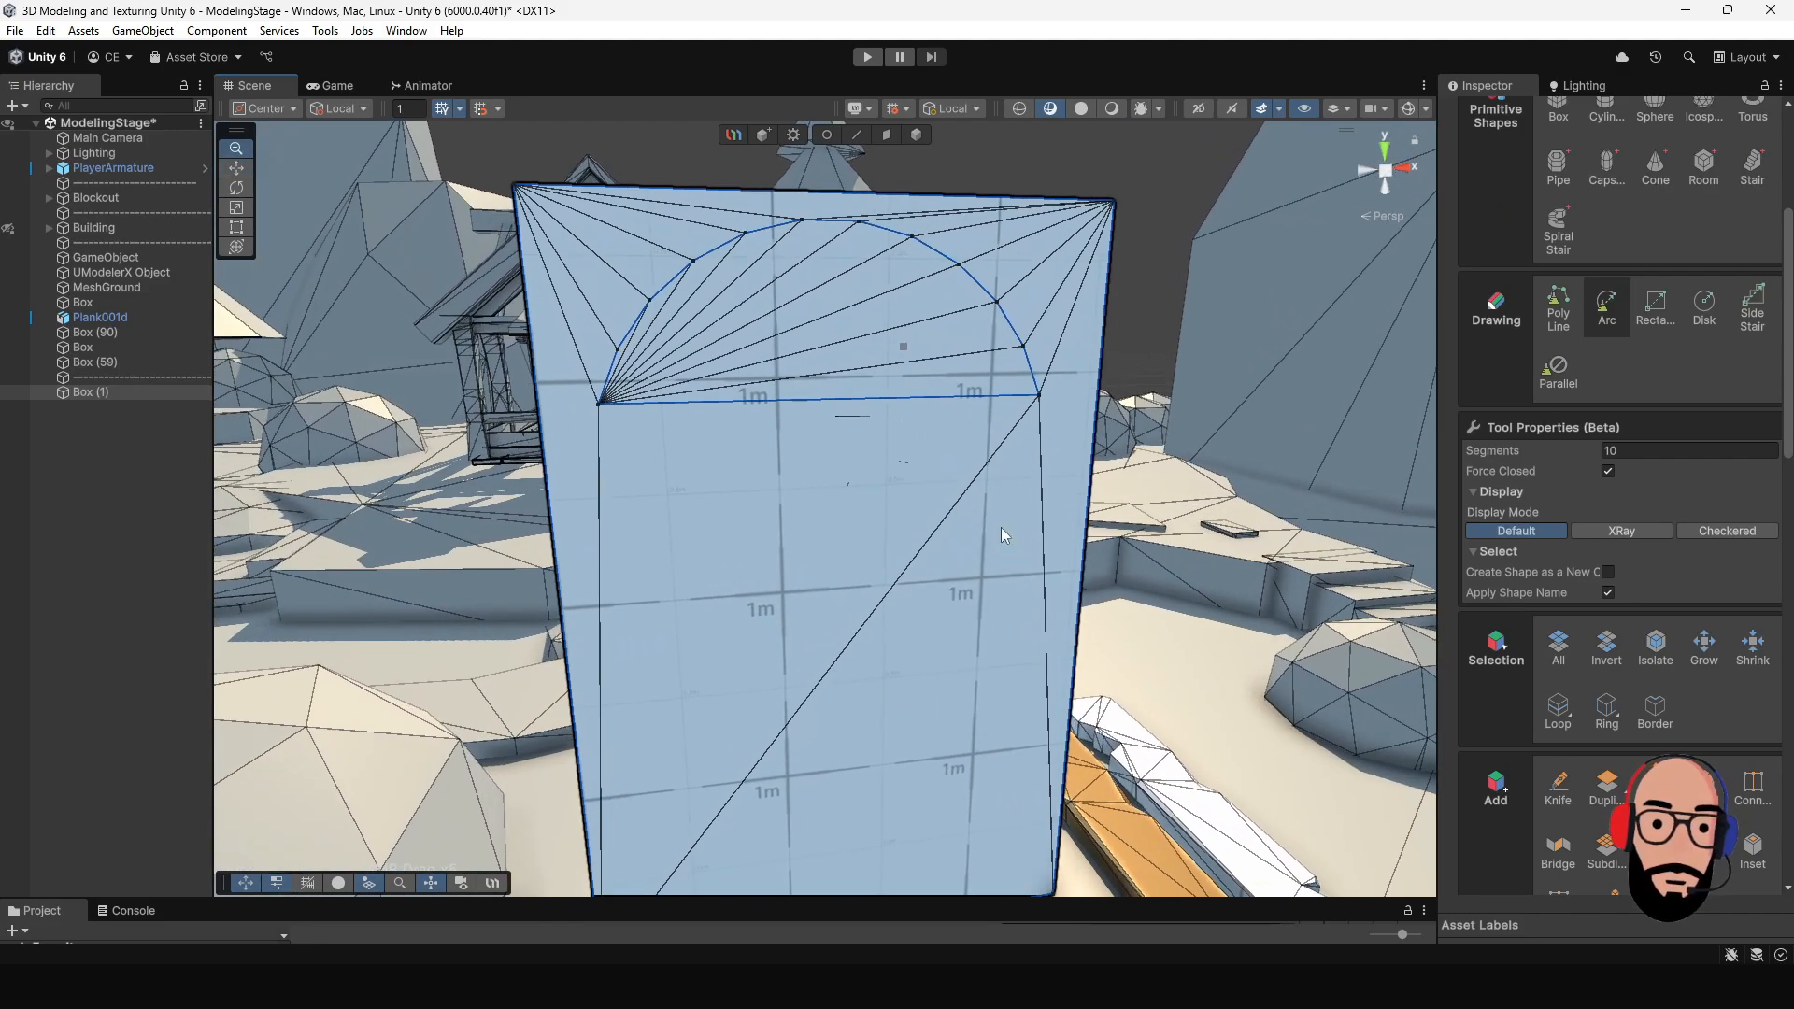
middle_drag(899, 432, 895, 510)
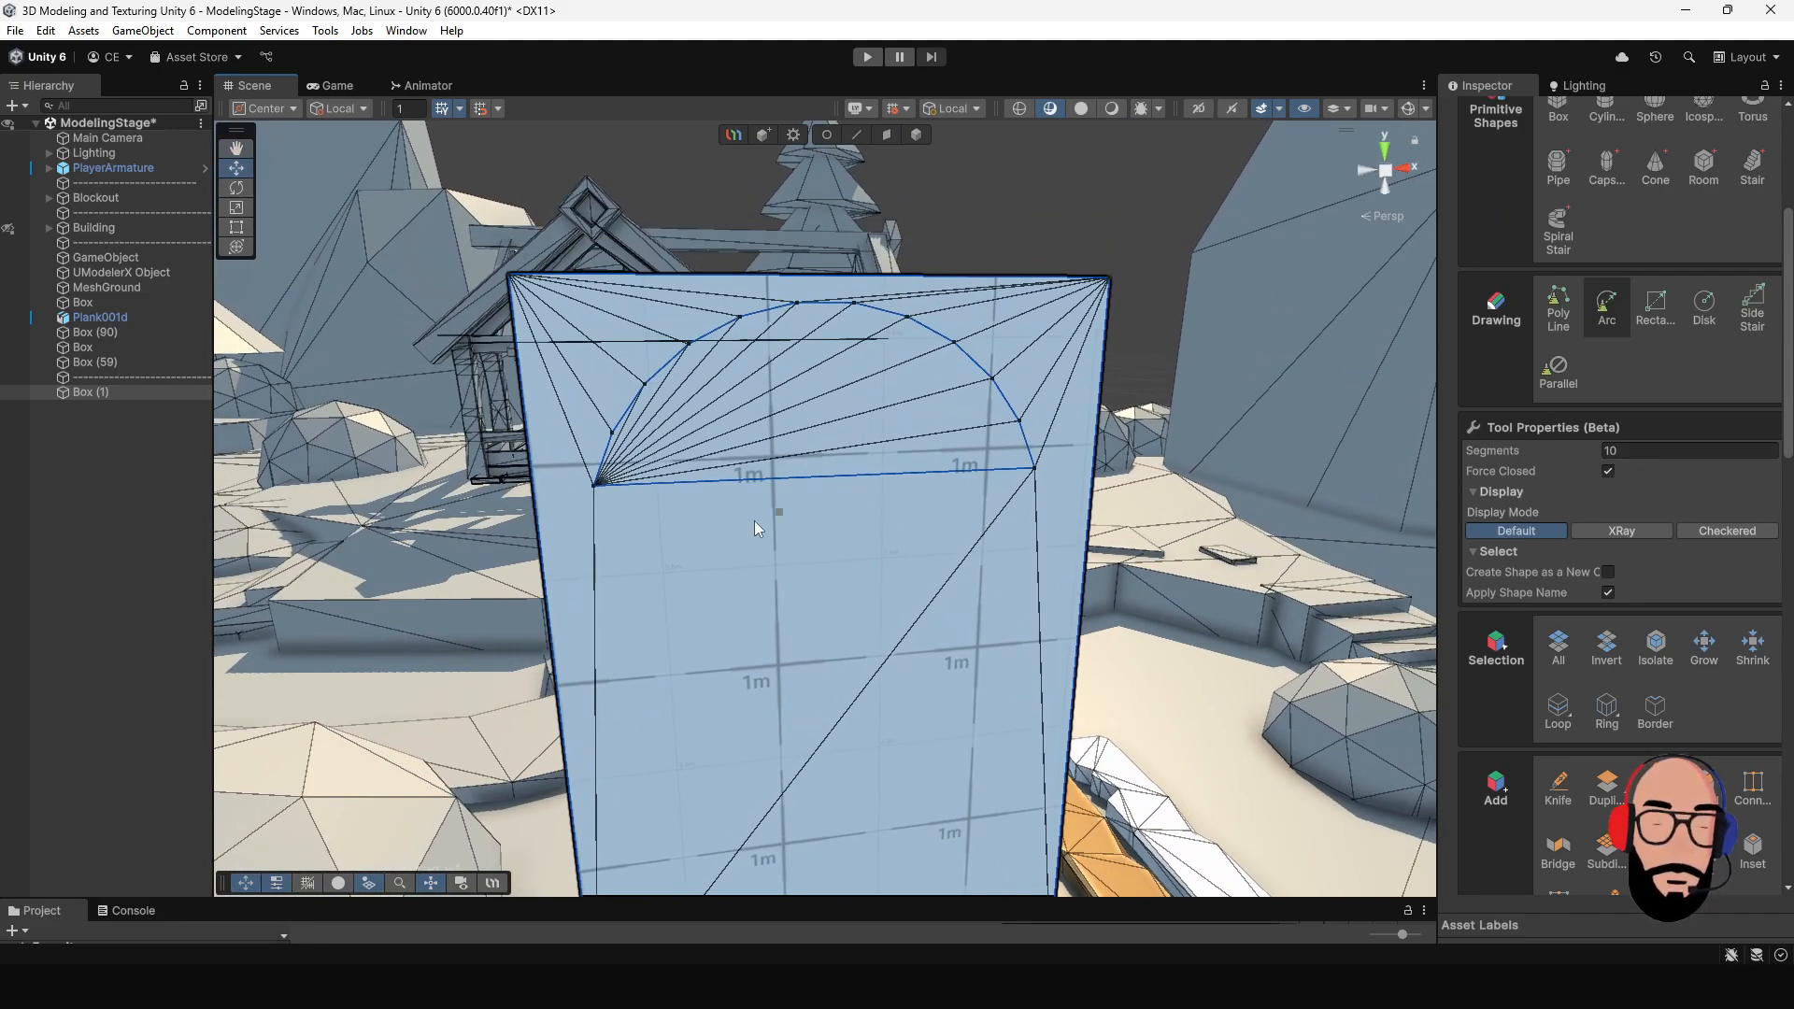
scroll(813, 505, down, 3)
alt+drag(819, 504, 889, 477)
alt+right_drag(888, 477, 917, 564)
alt+middle_drag(916, 564, 906, 609)
alt+right_drag(944, 579, 920, 551)
alt+drag(920, 551, 991, 520)
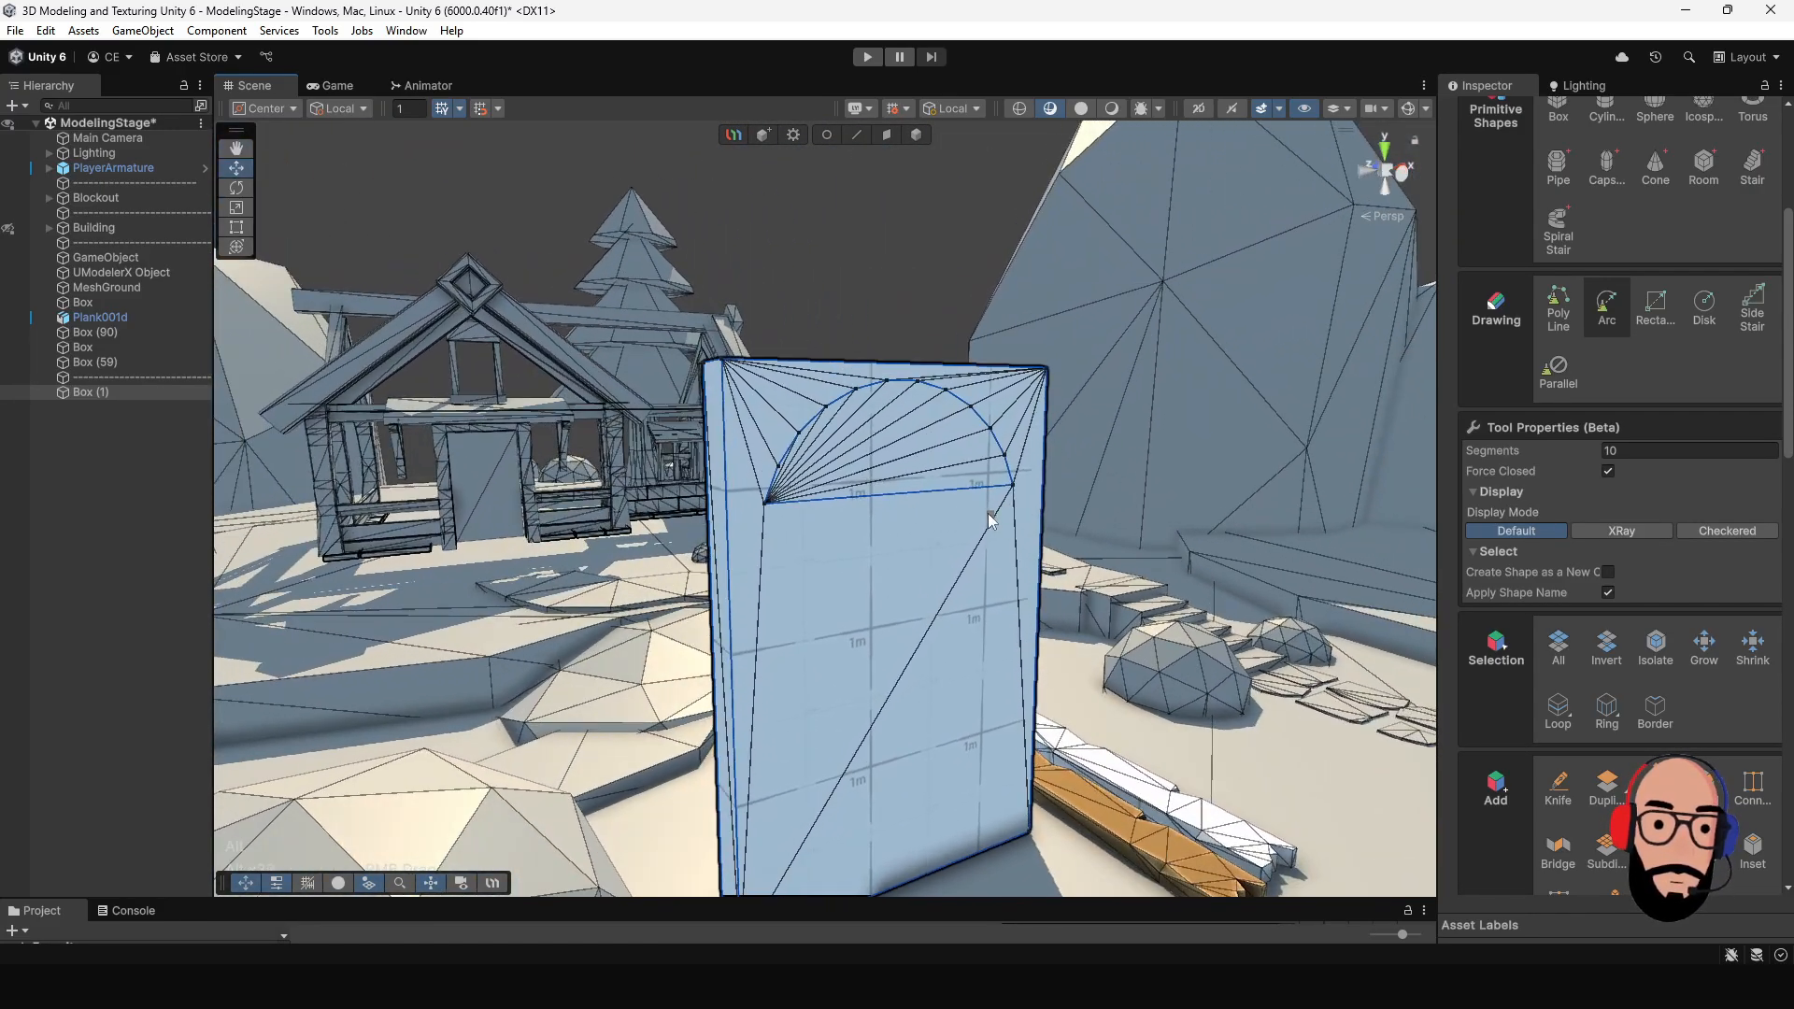
- Extrude the half-round face on the box's front inward and scale it down to form a recess
click(887, 135)
scroll(957, 497, up, 5)
click(918, 468)
alt+drag(917, 468, 1052, 478)
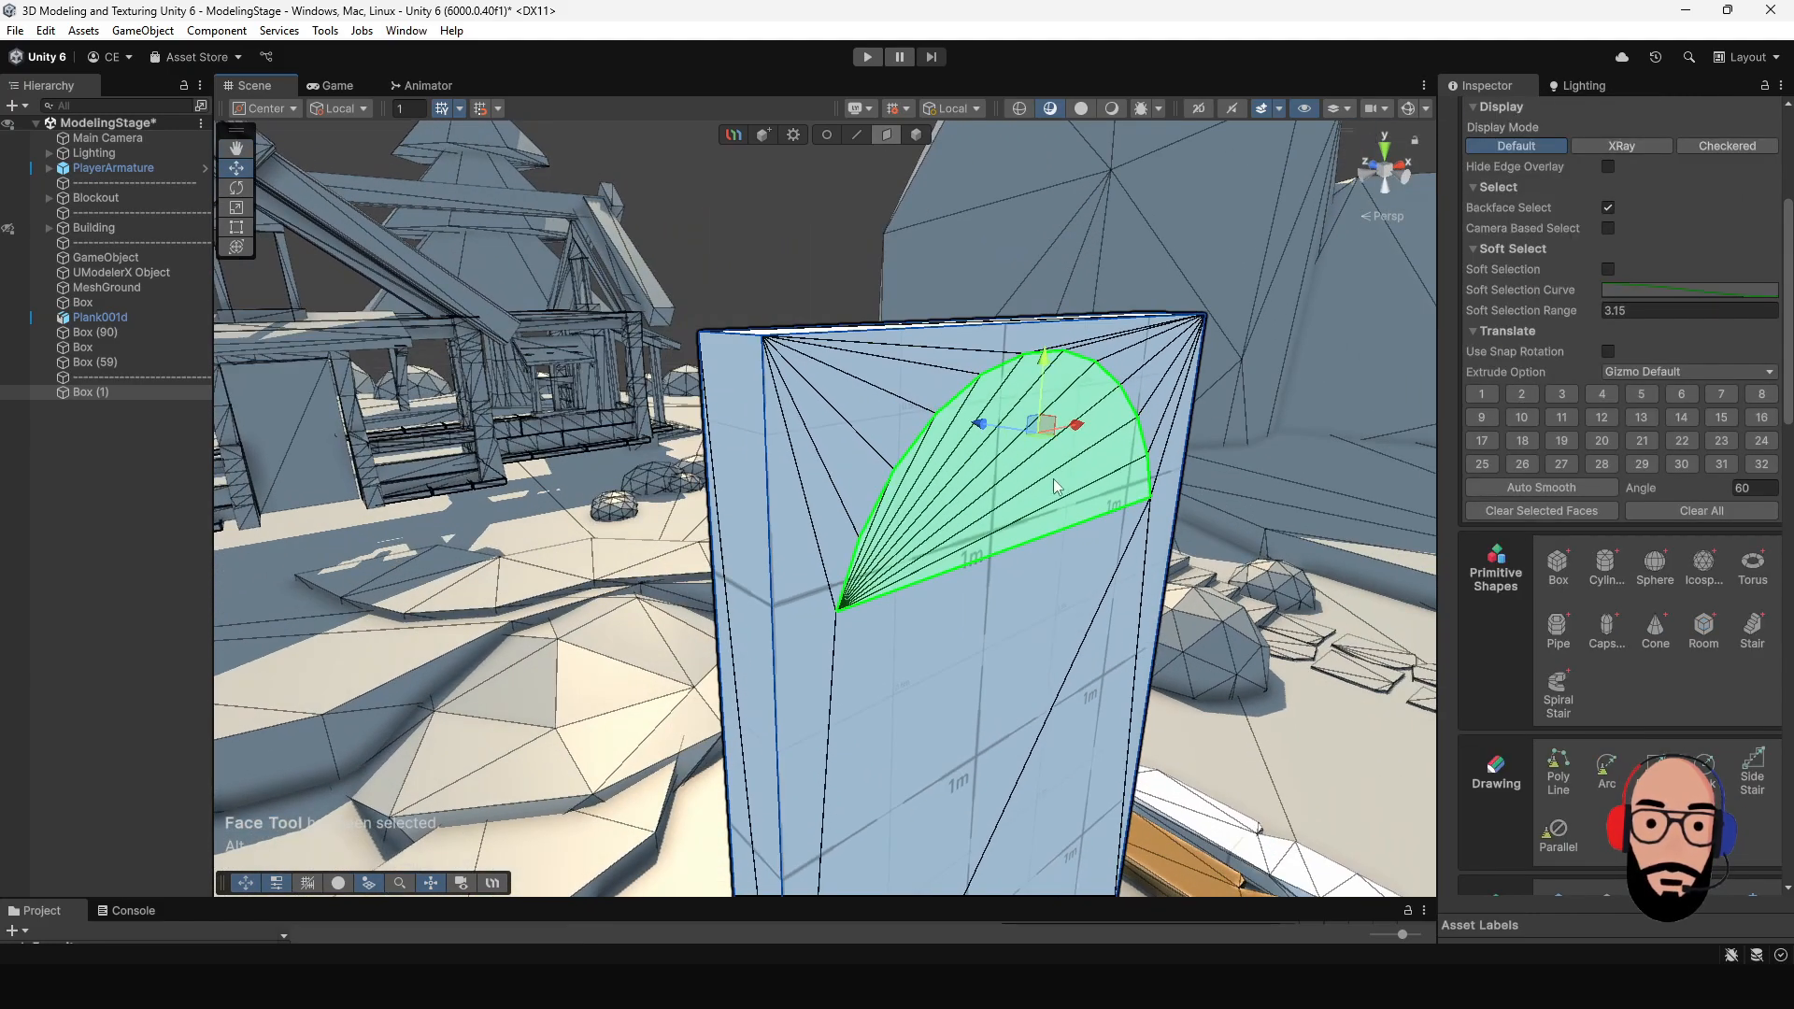
shift+drag(986, 429, 798, 426)
key(r)
alt+drag(798, 426, 925, 523)
alt+right_drag(925, 524, 930, 530)
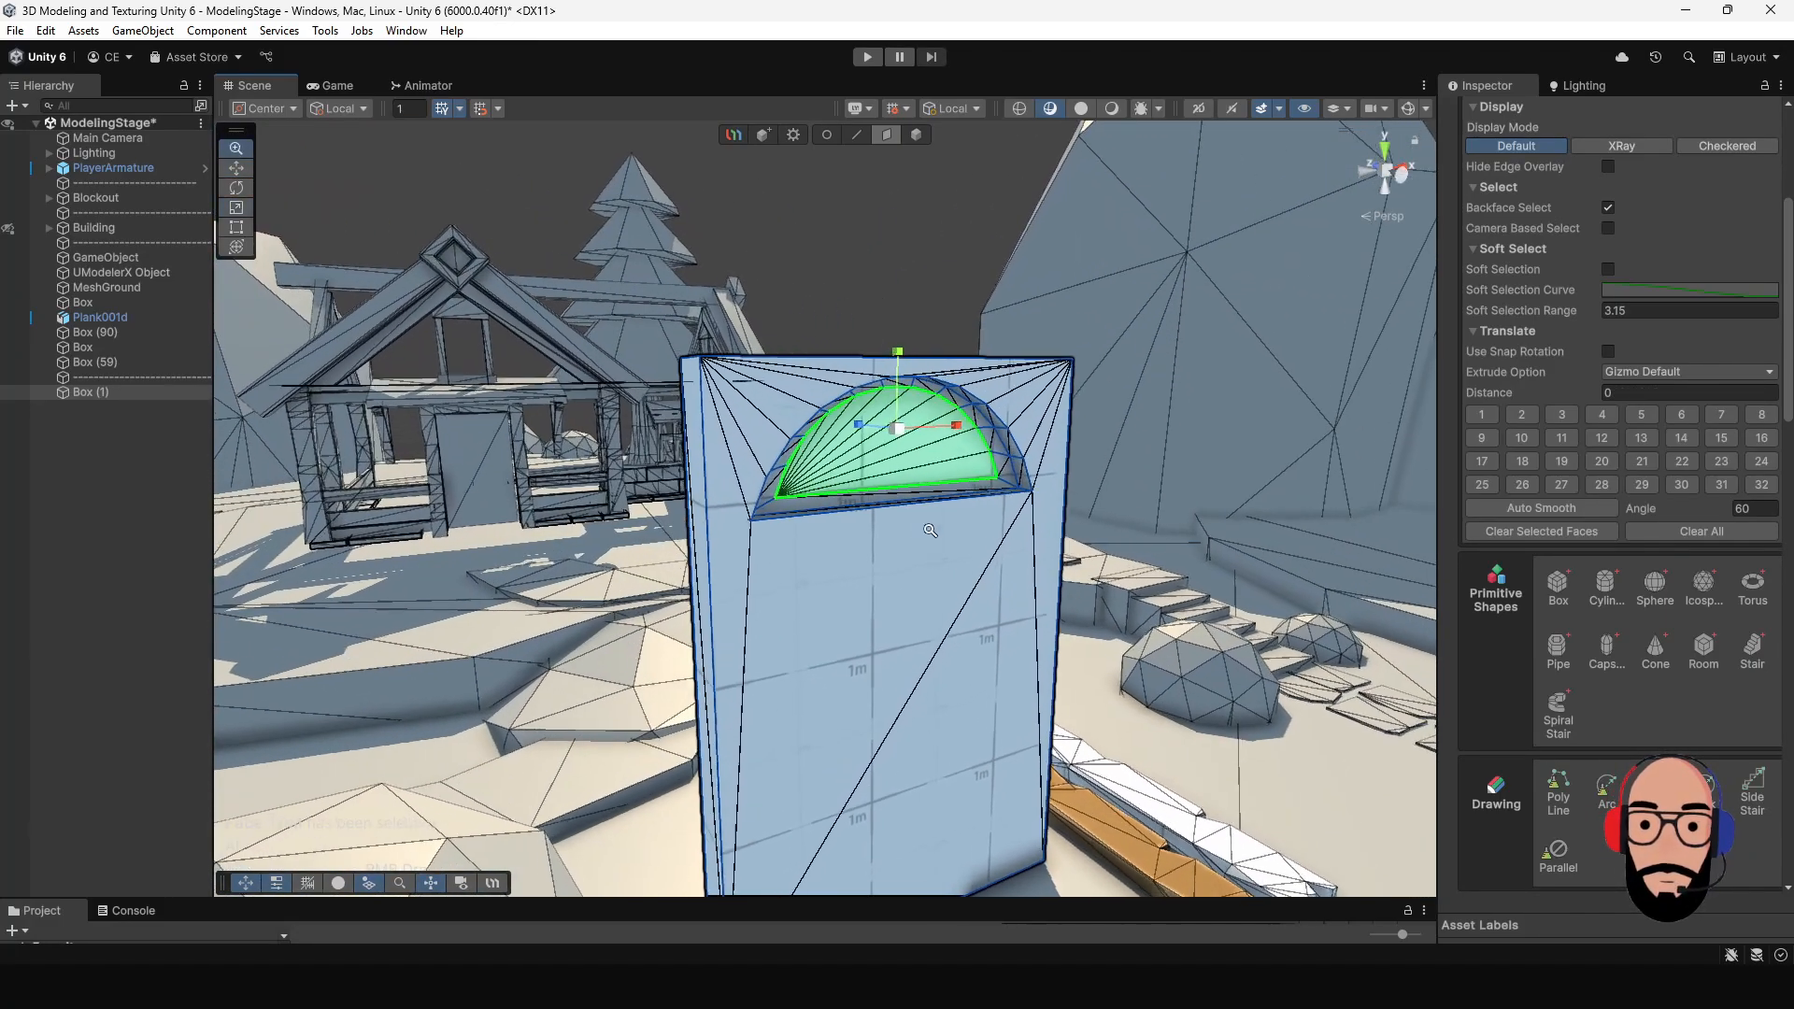
- Try moving the recessed half-round face vertically, and undo the move
alt+drag(929, 530, 737, 479)
key(w)
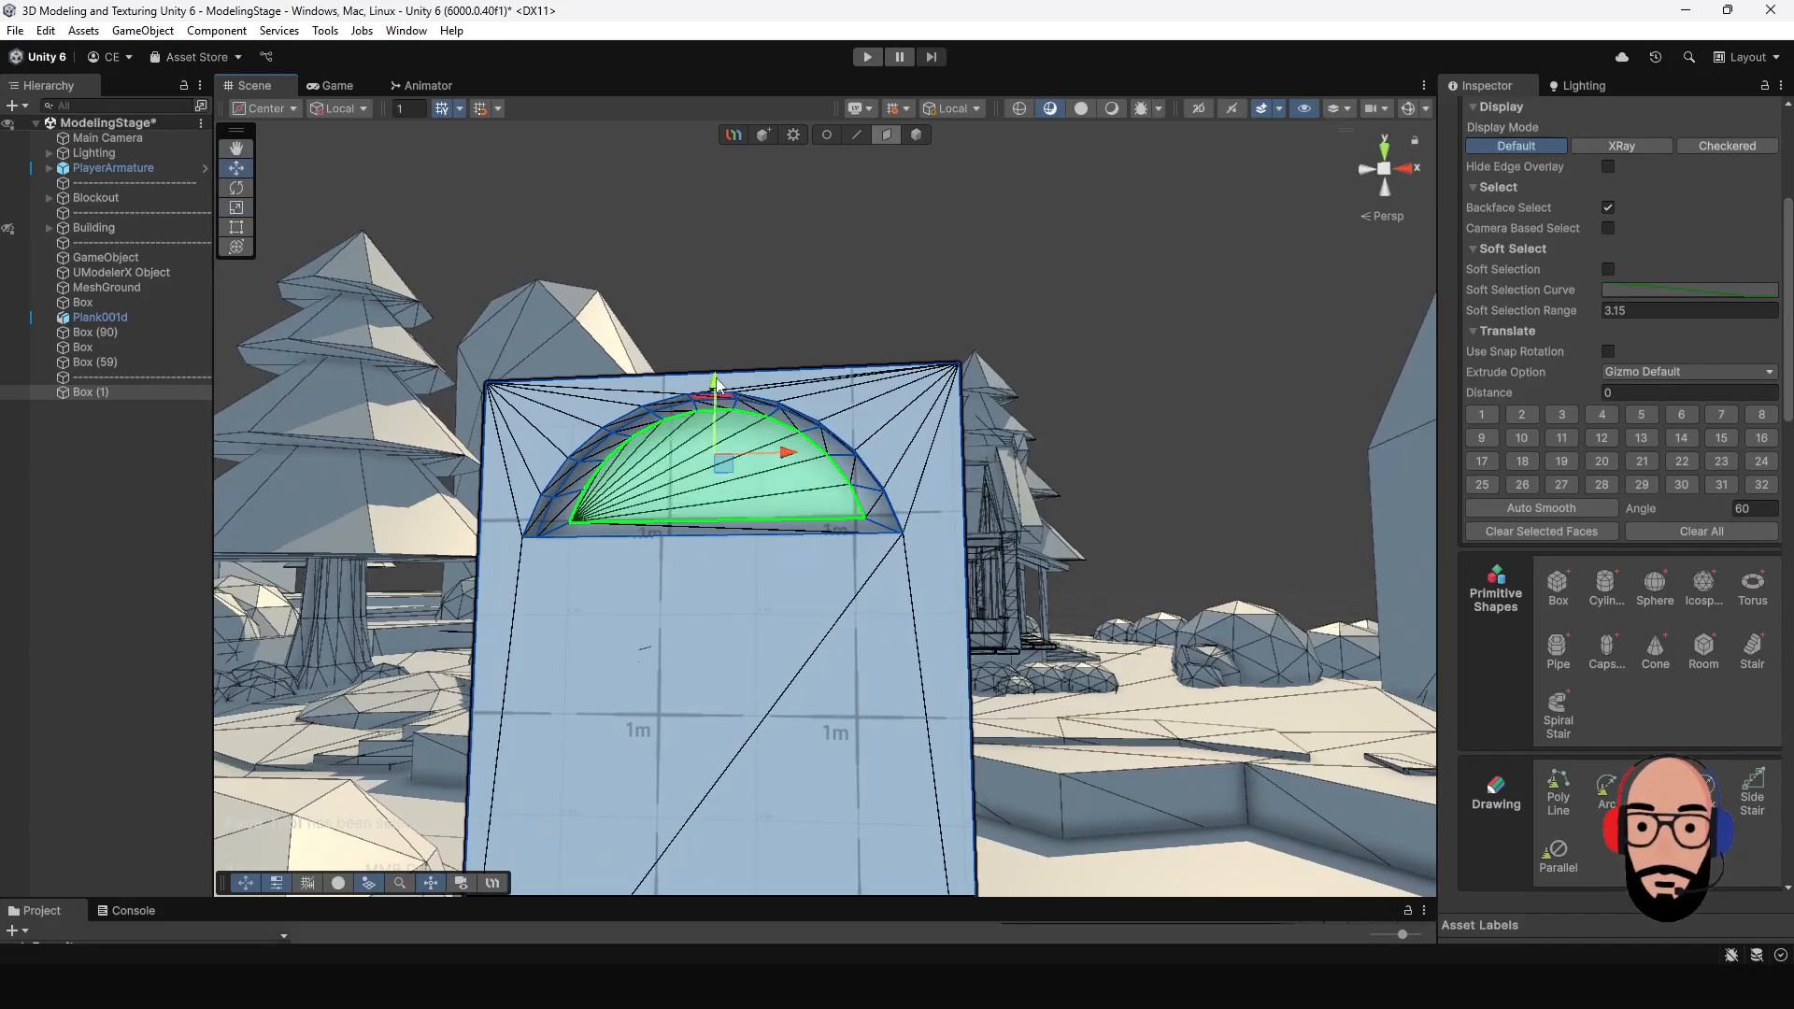
mouse_move(718, 384)
mouse_down()
mouse_move(669, 387)
mouse_move(911, 496)
mouse_move(925, 536)
mouse_move(820, 546)
mouse_up()
alt+drag(820, 545, 309, 555)
alt+drag(467, 552, 952, 572)
key(ctrl+z)
- Finish editing the box, deselect it, and create a new UModeler X object for an arc drawing
click(916, 136)
scroll(943, 566, up, 4)
alt+drag(949, 455, 978, 472)
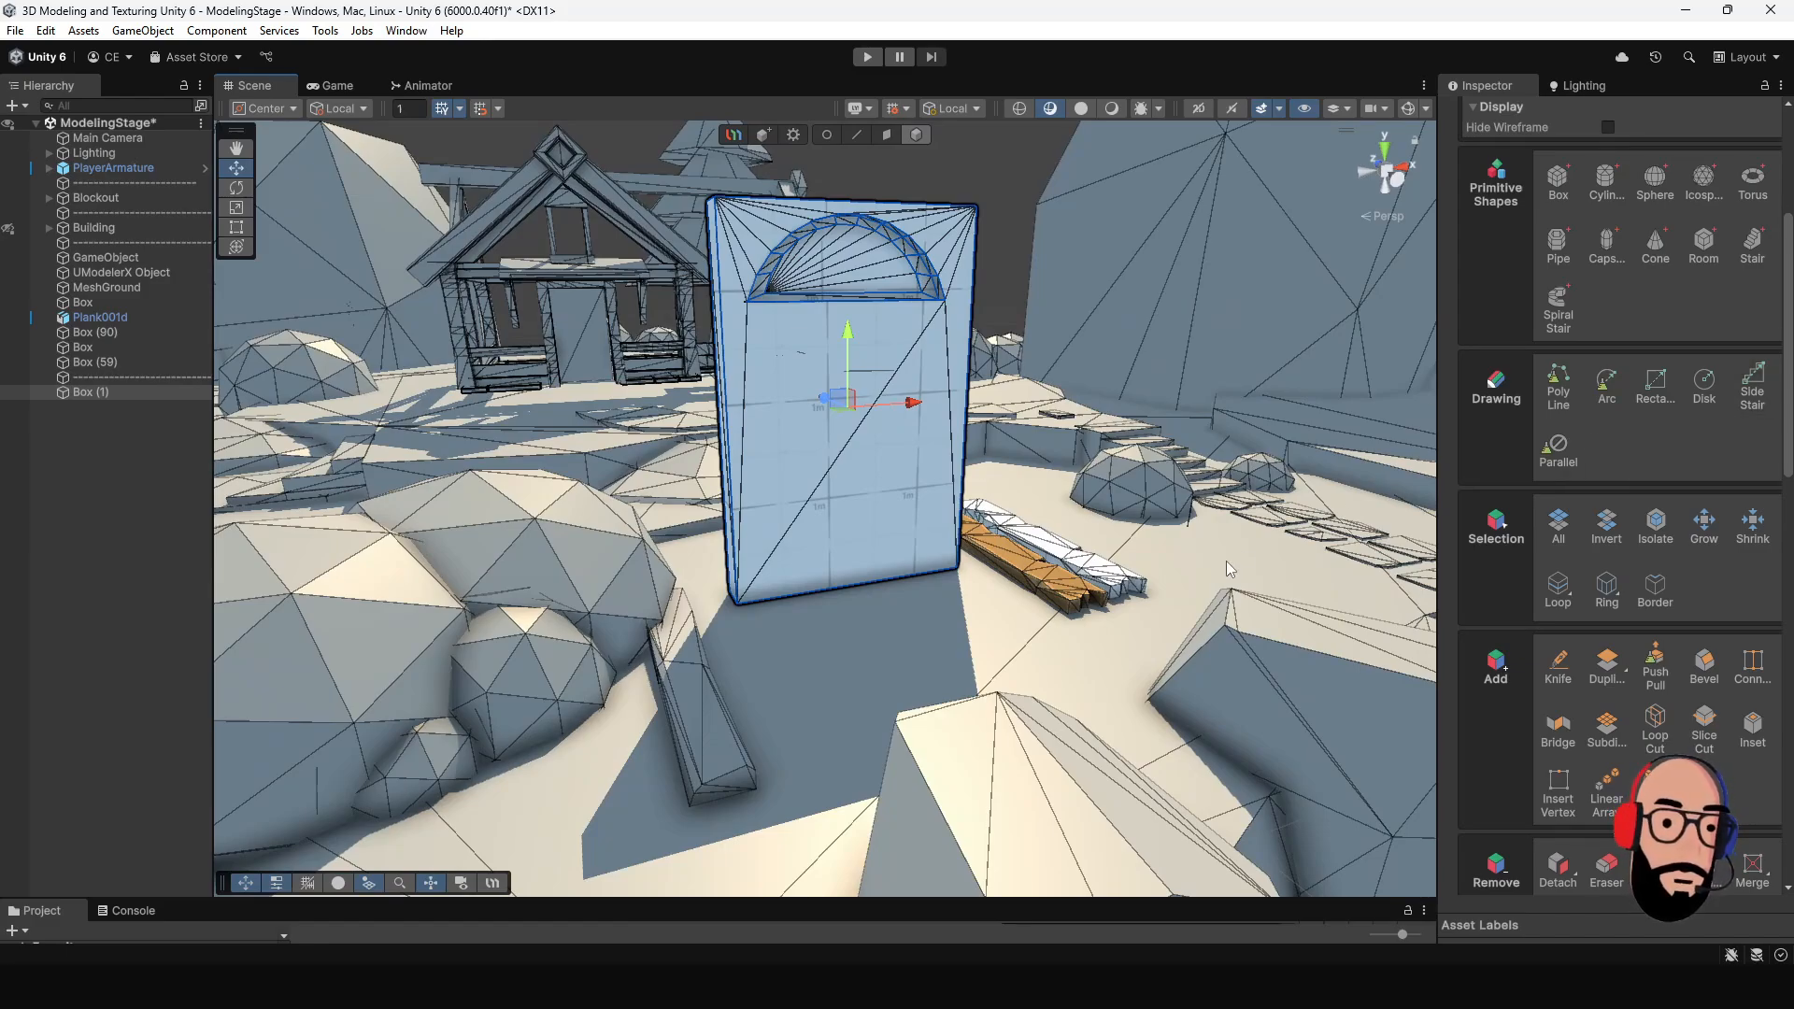
click(1009, 204)
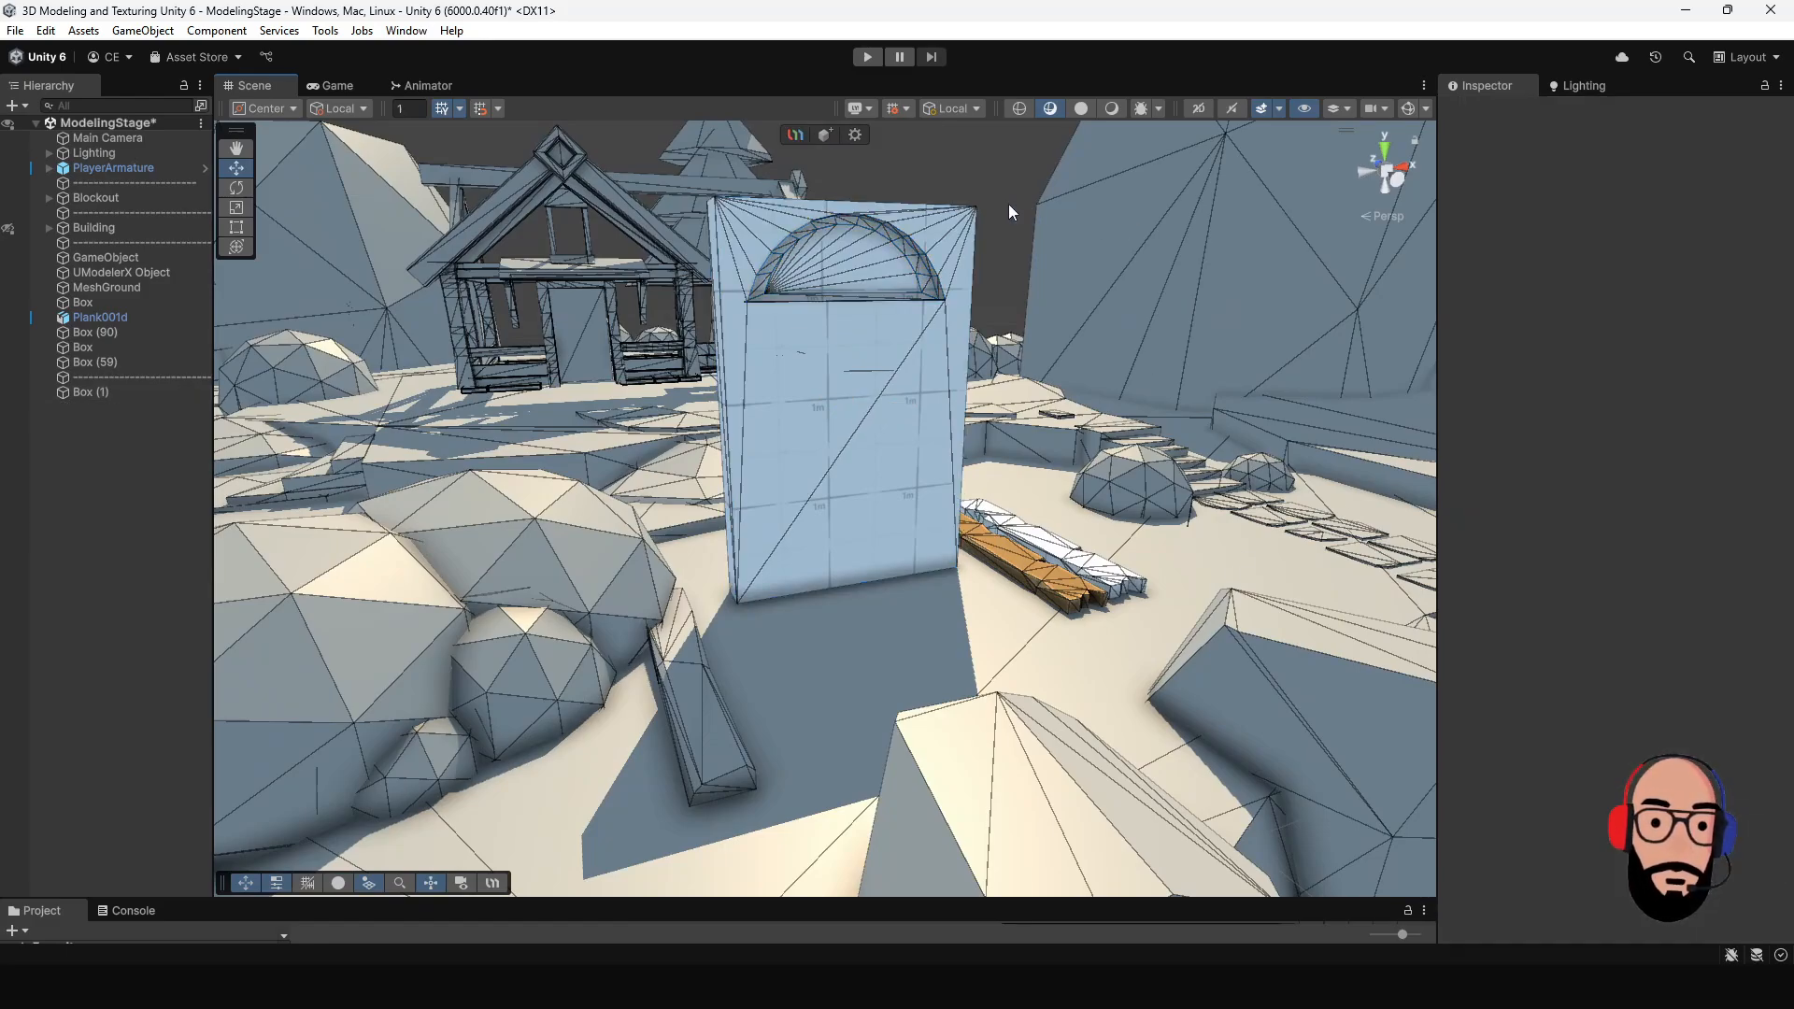
click(825, 135)
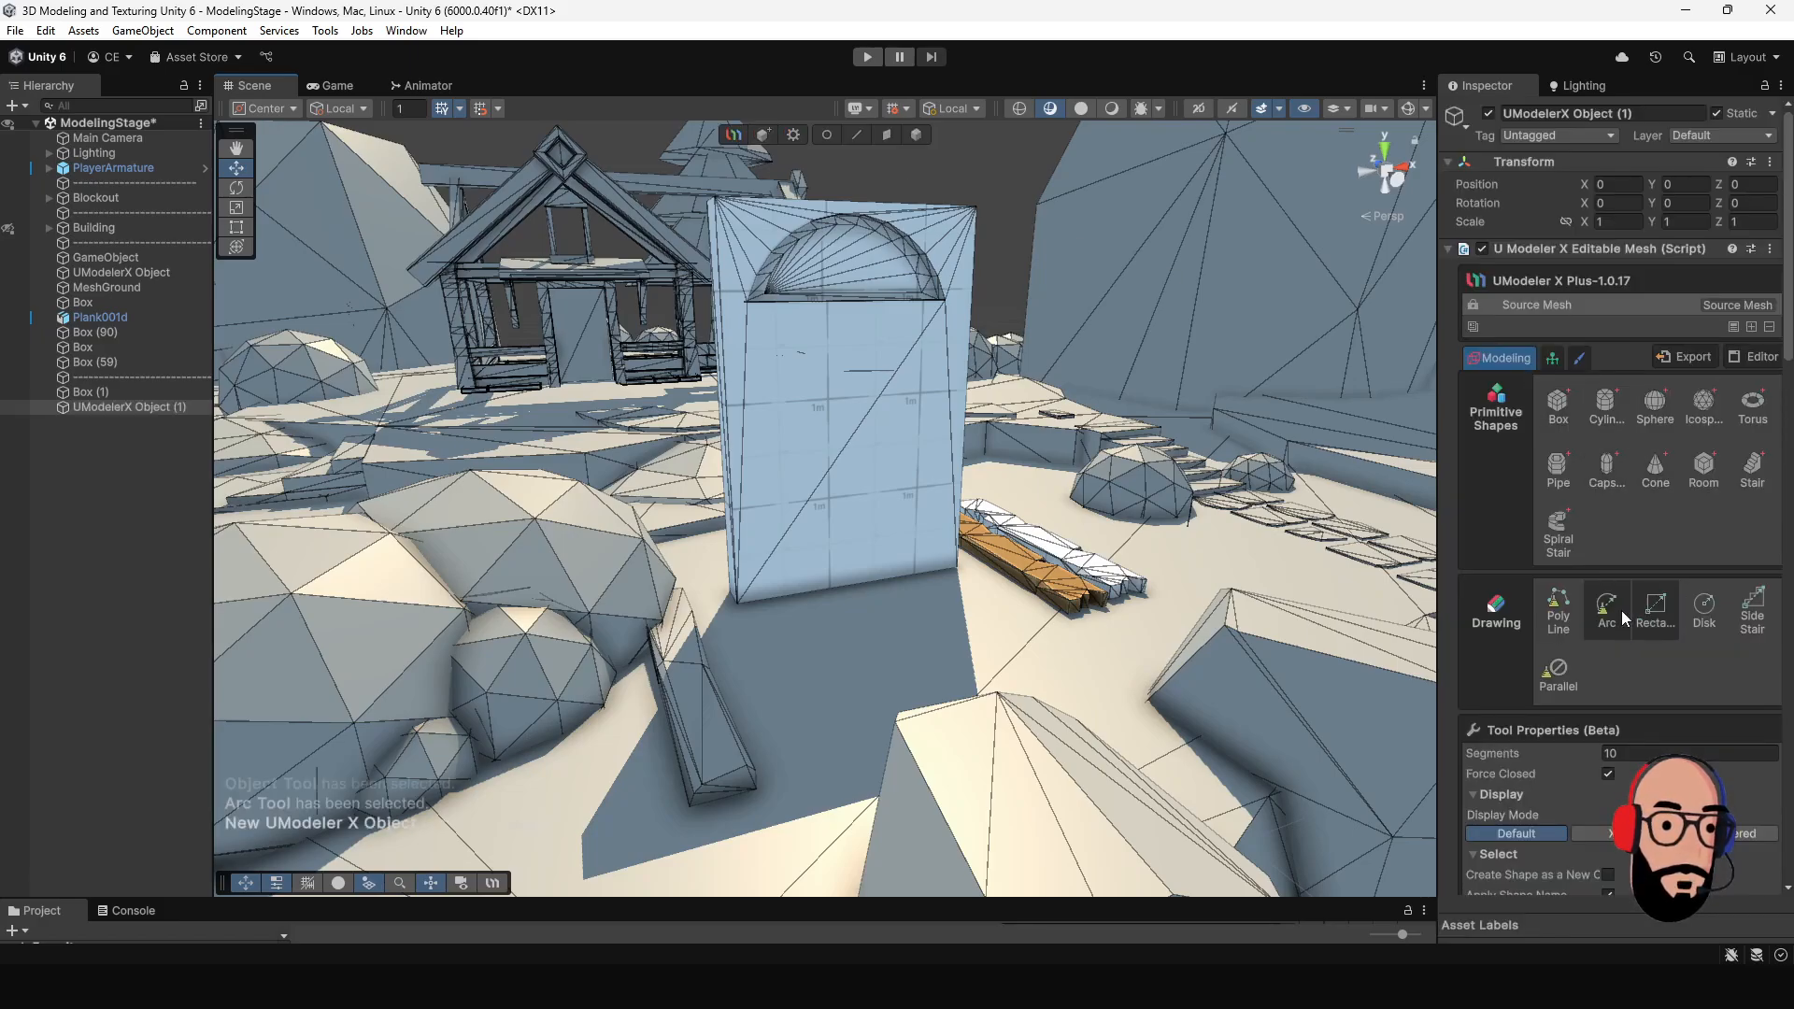
- Draw a closed 10-segment arc flat on the ground, spanning the top edge of the front stairs
middle_drag(892, 674, 970, 566)
alt+drag(970, 566, 864, 659)
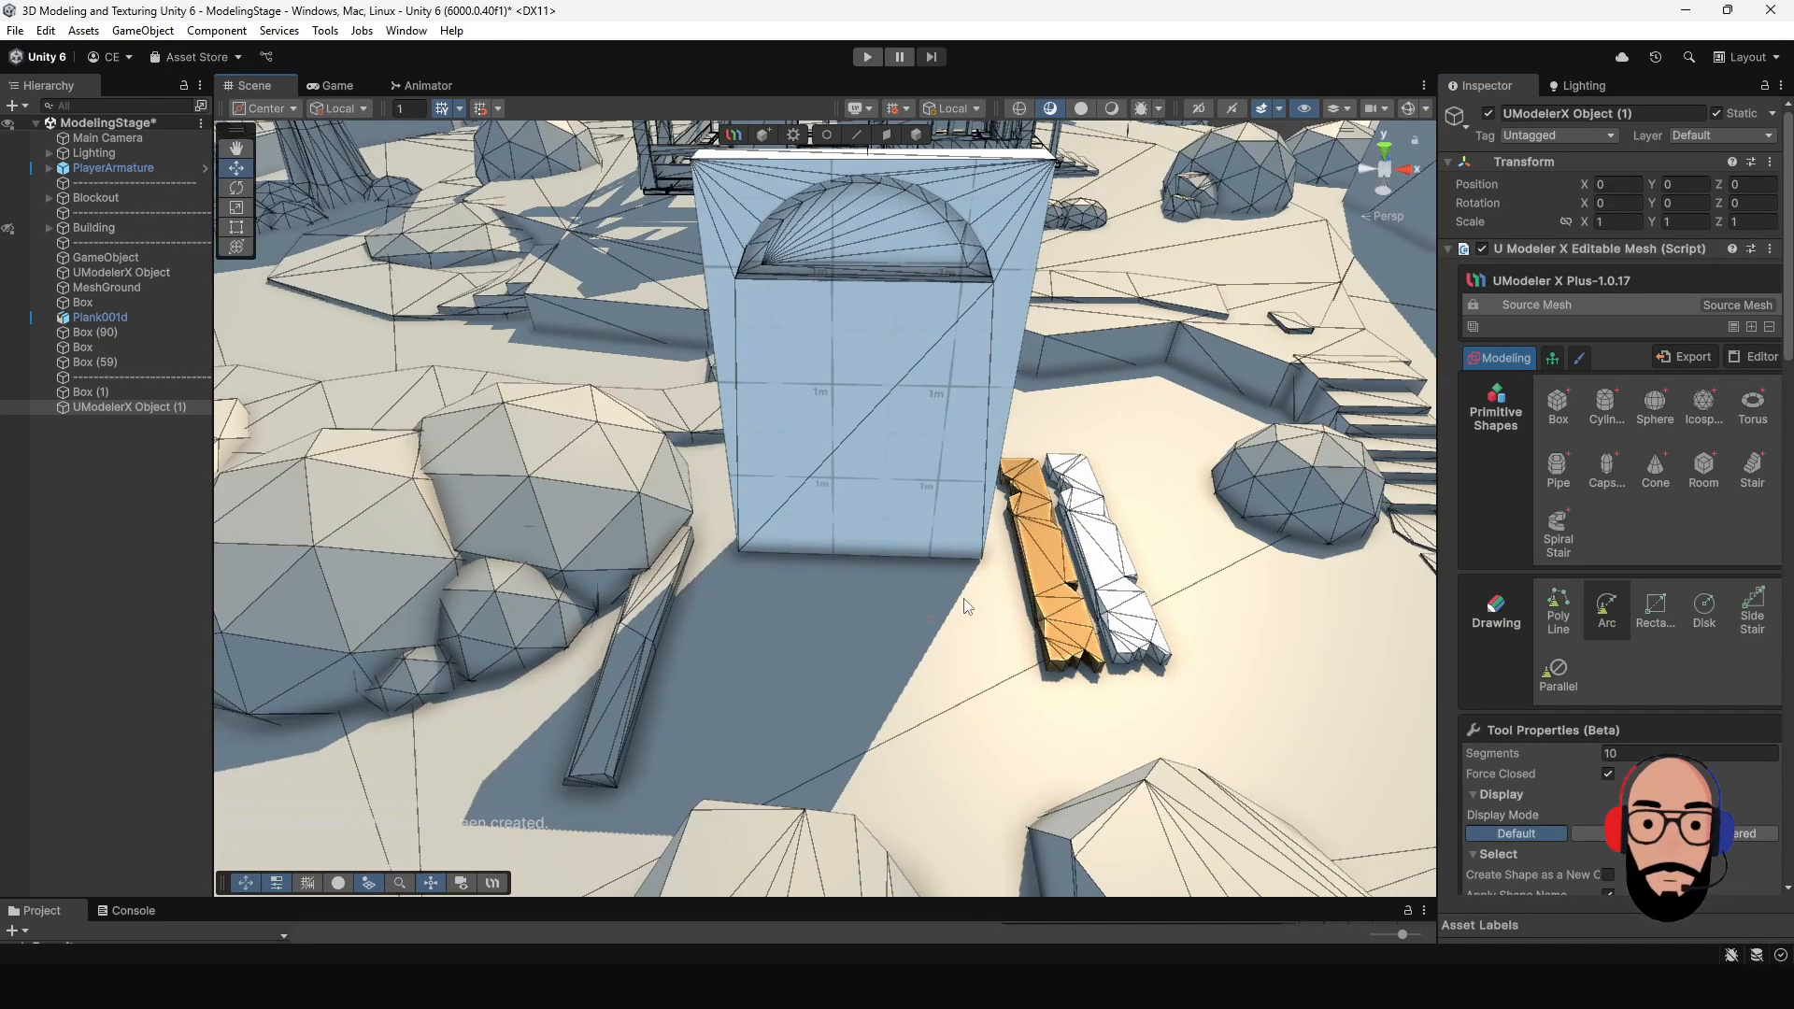
middle_drag(964, 601, 818, 555)
alt+drag(818, 561, 1006, 623)
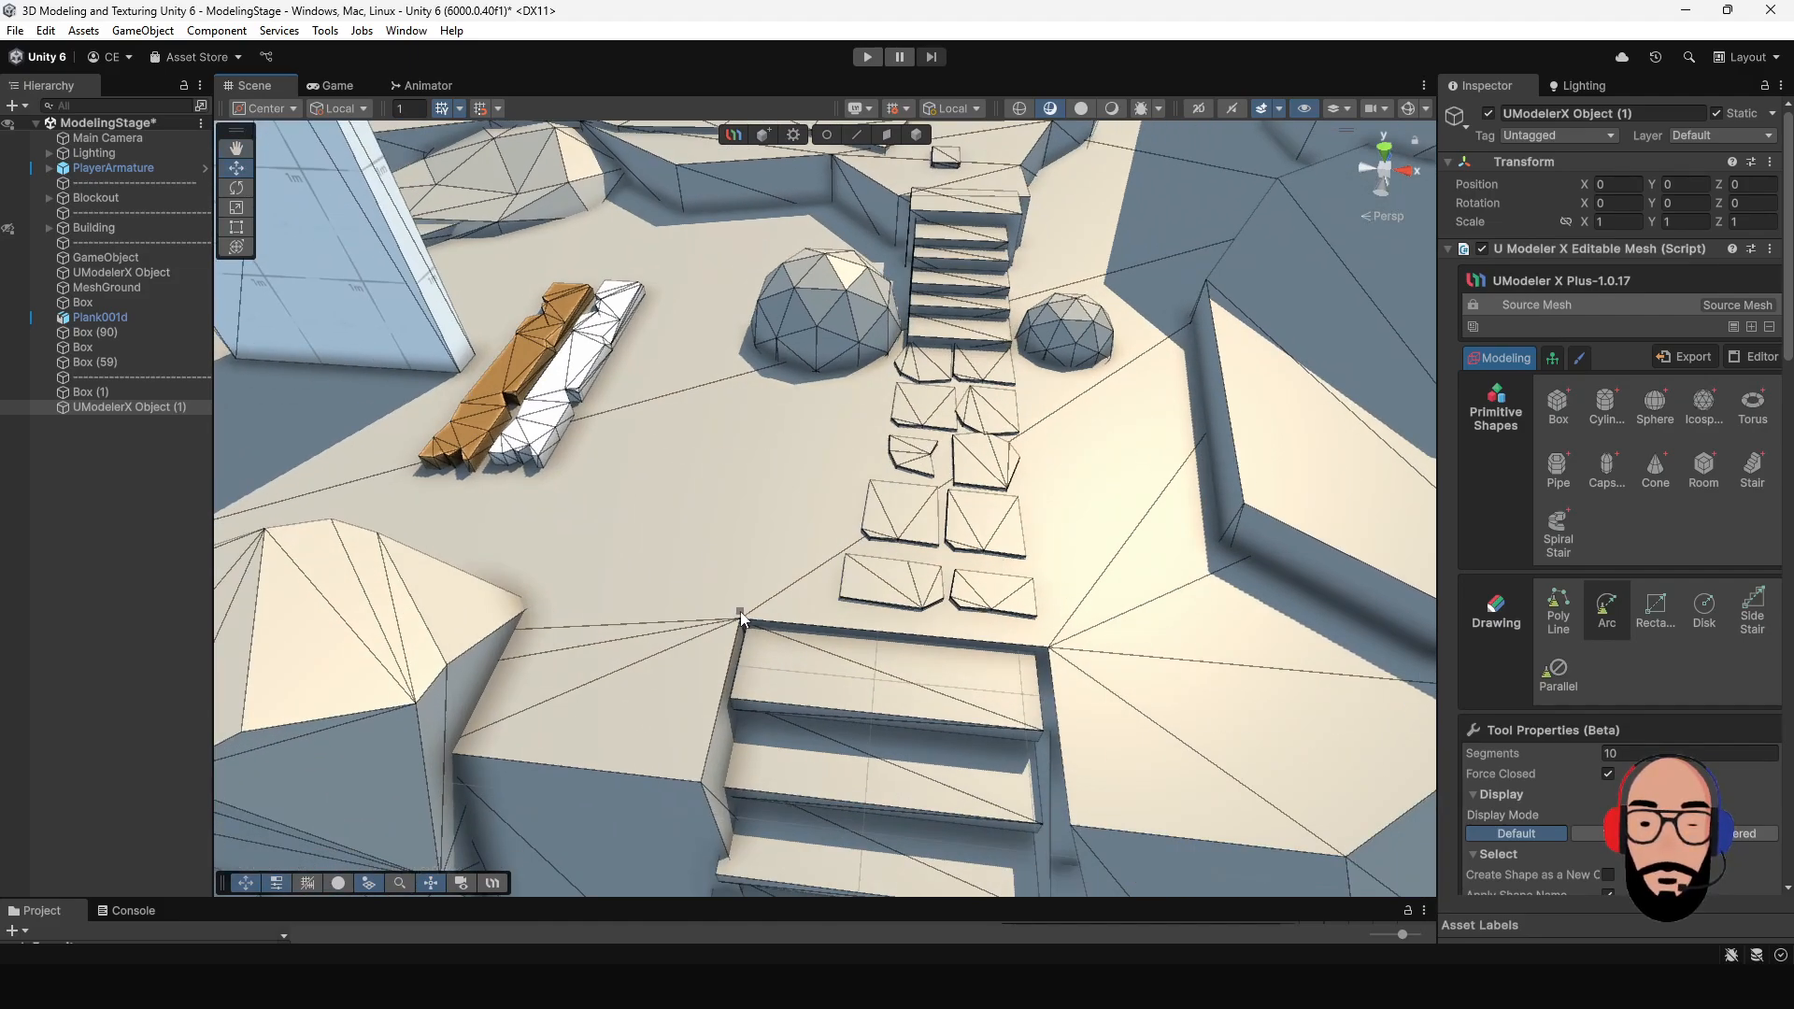
drag(743, 612, 1033, 632)
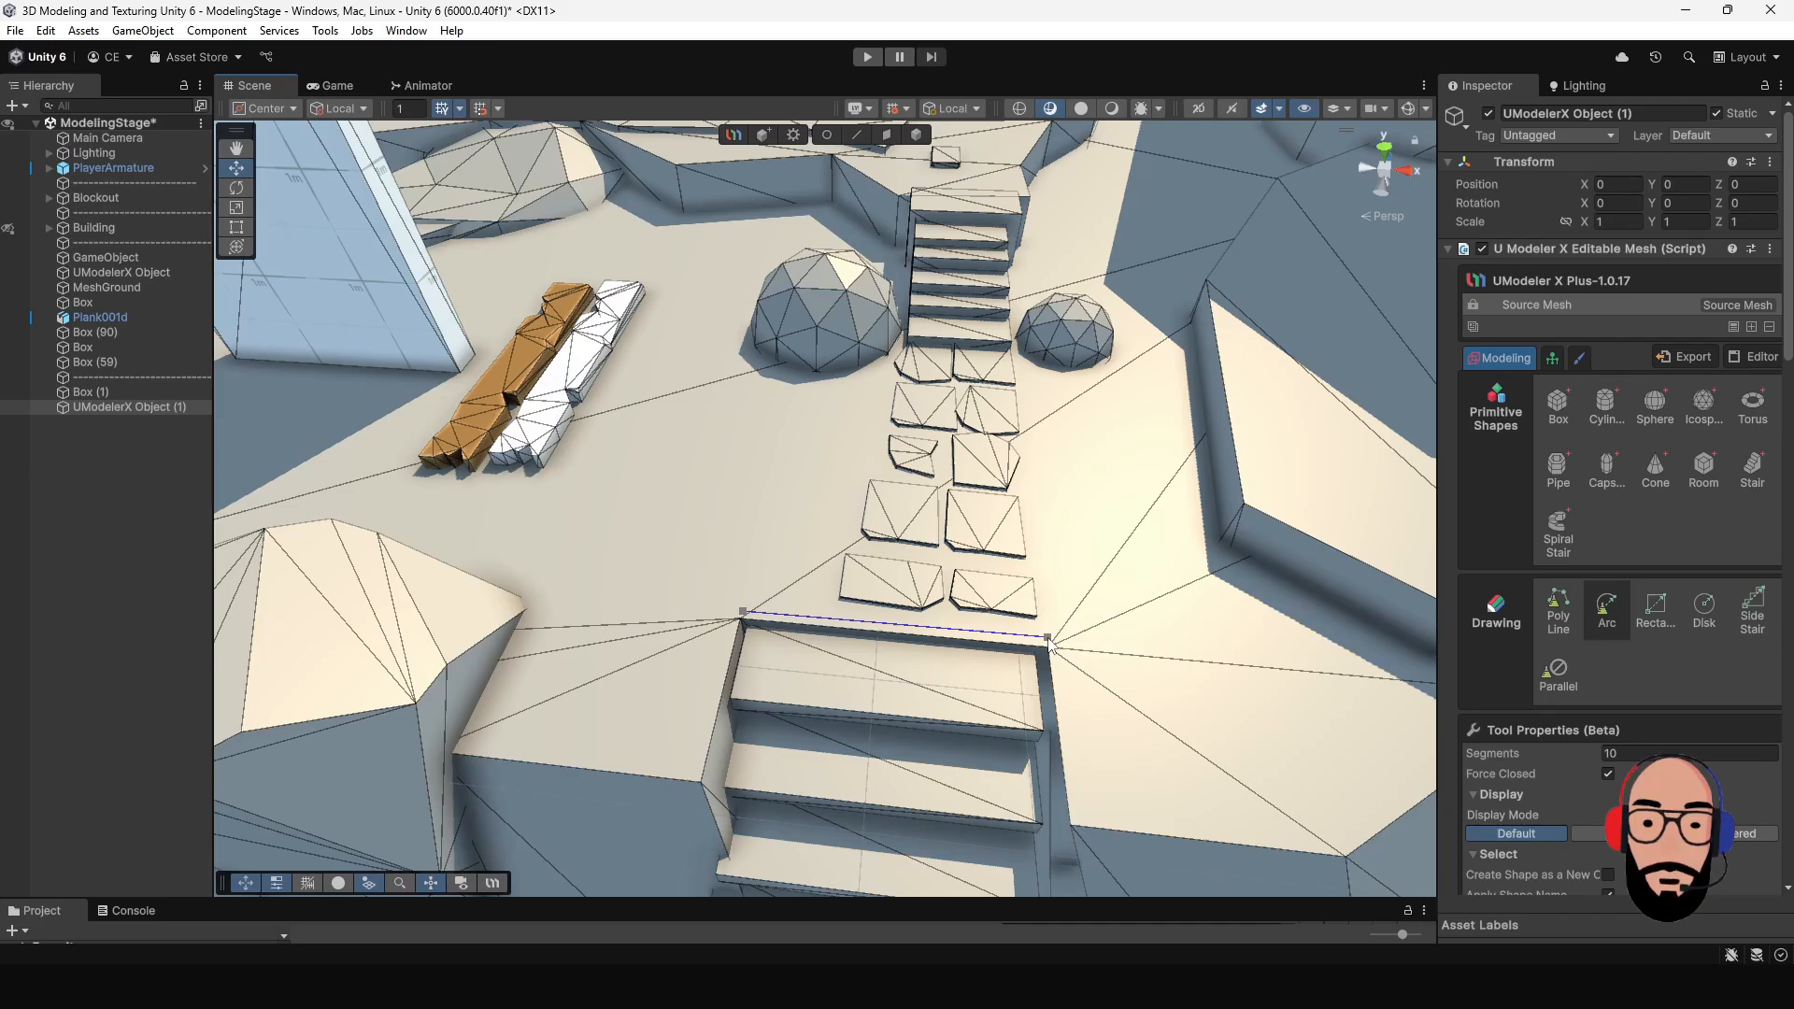
drag(1048, 638, 1047, 639)
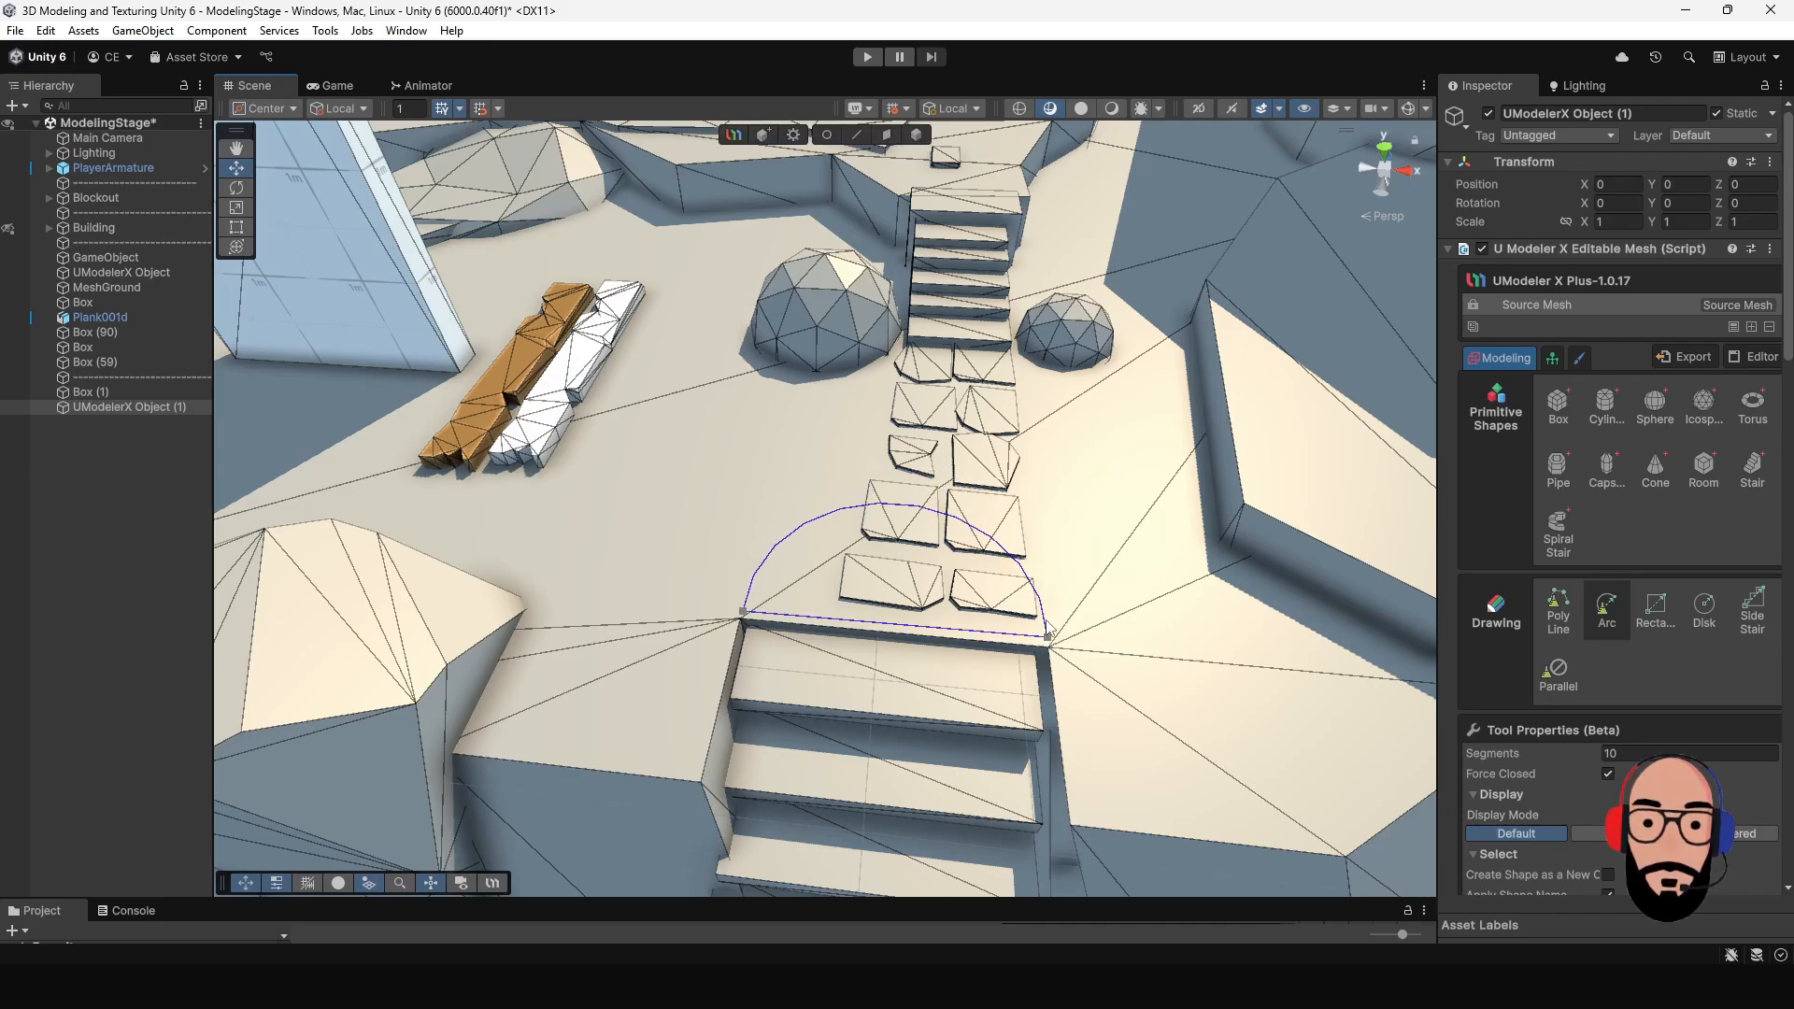
click(1047, 623)
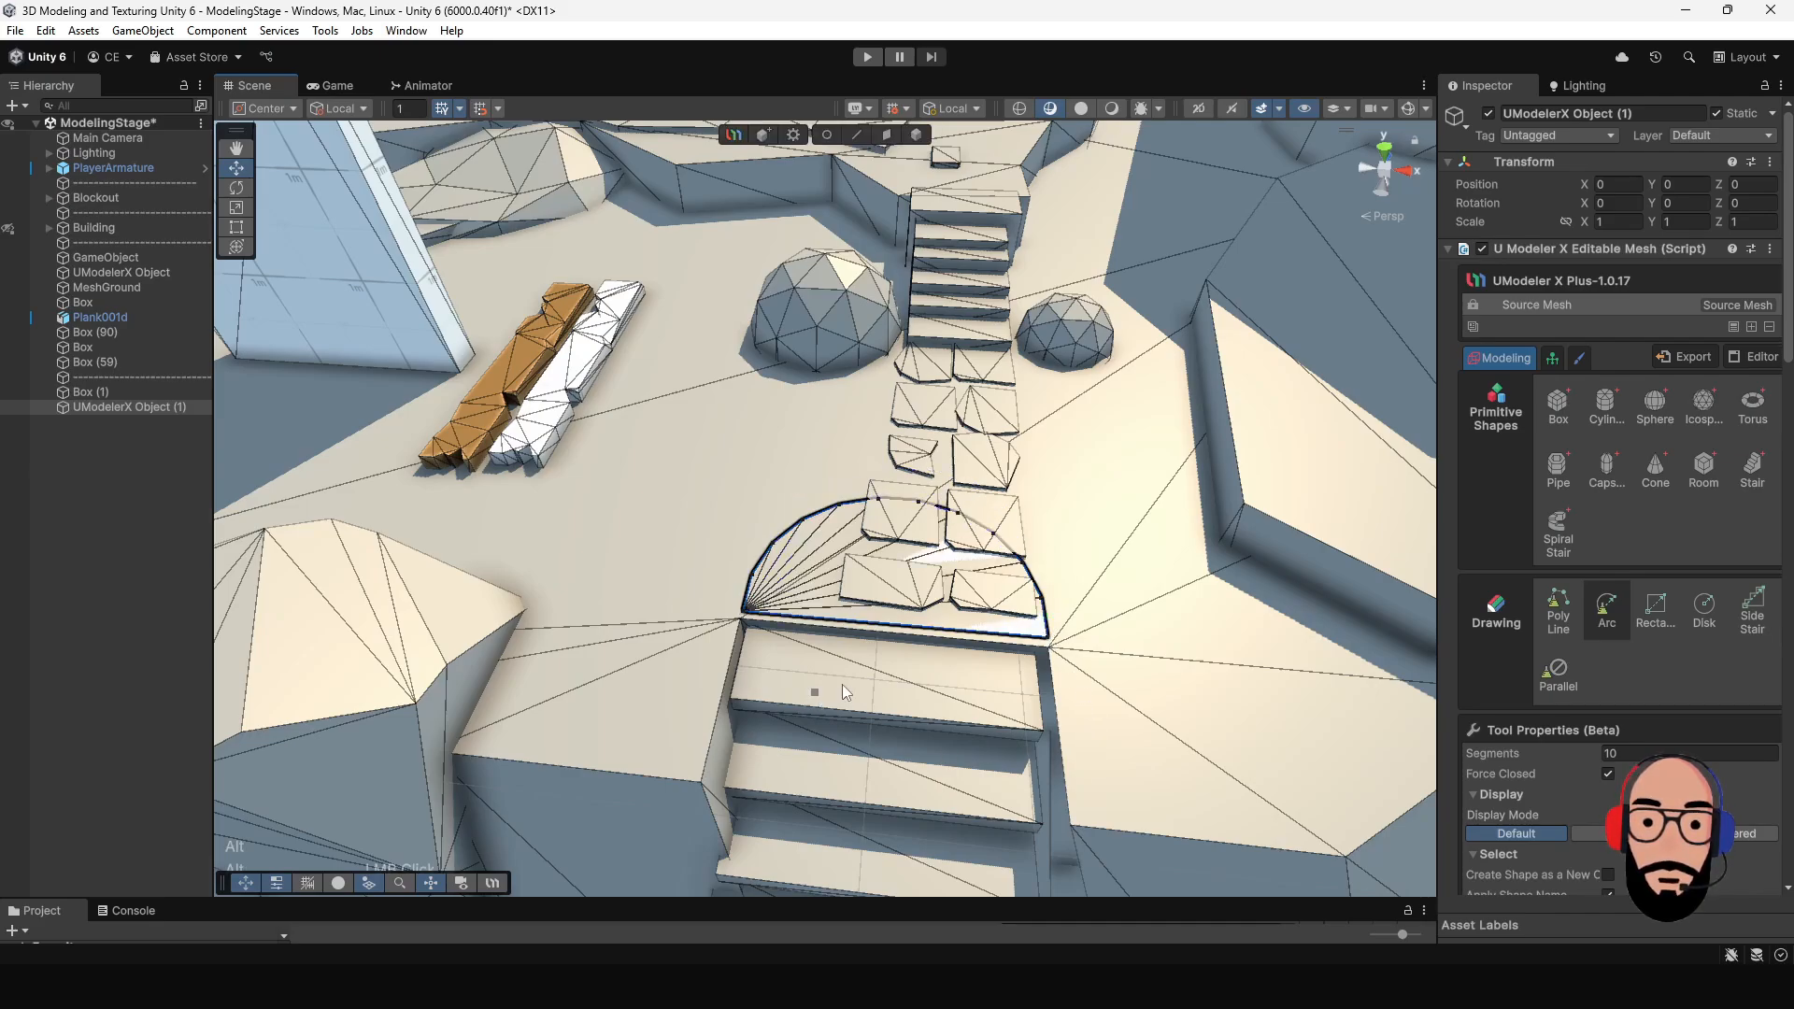
- Move the pivot of the new half-disk object to its center
alt+drag(843, 692, 901, 565)
middle_drag(887, 584, 870, 640)
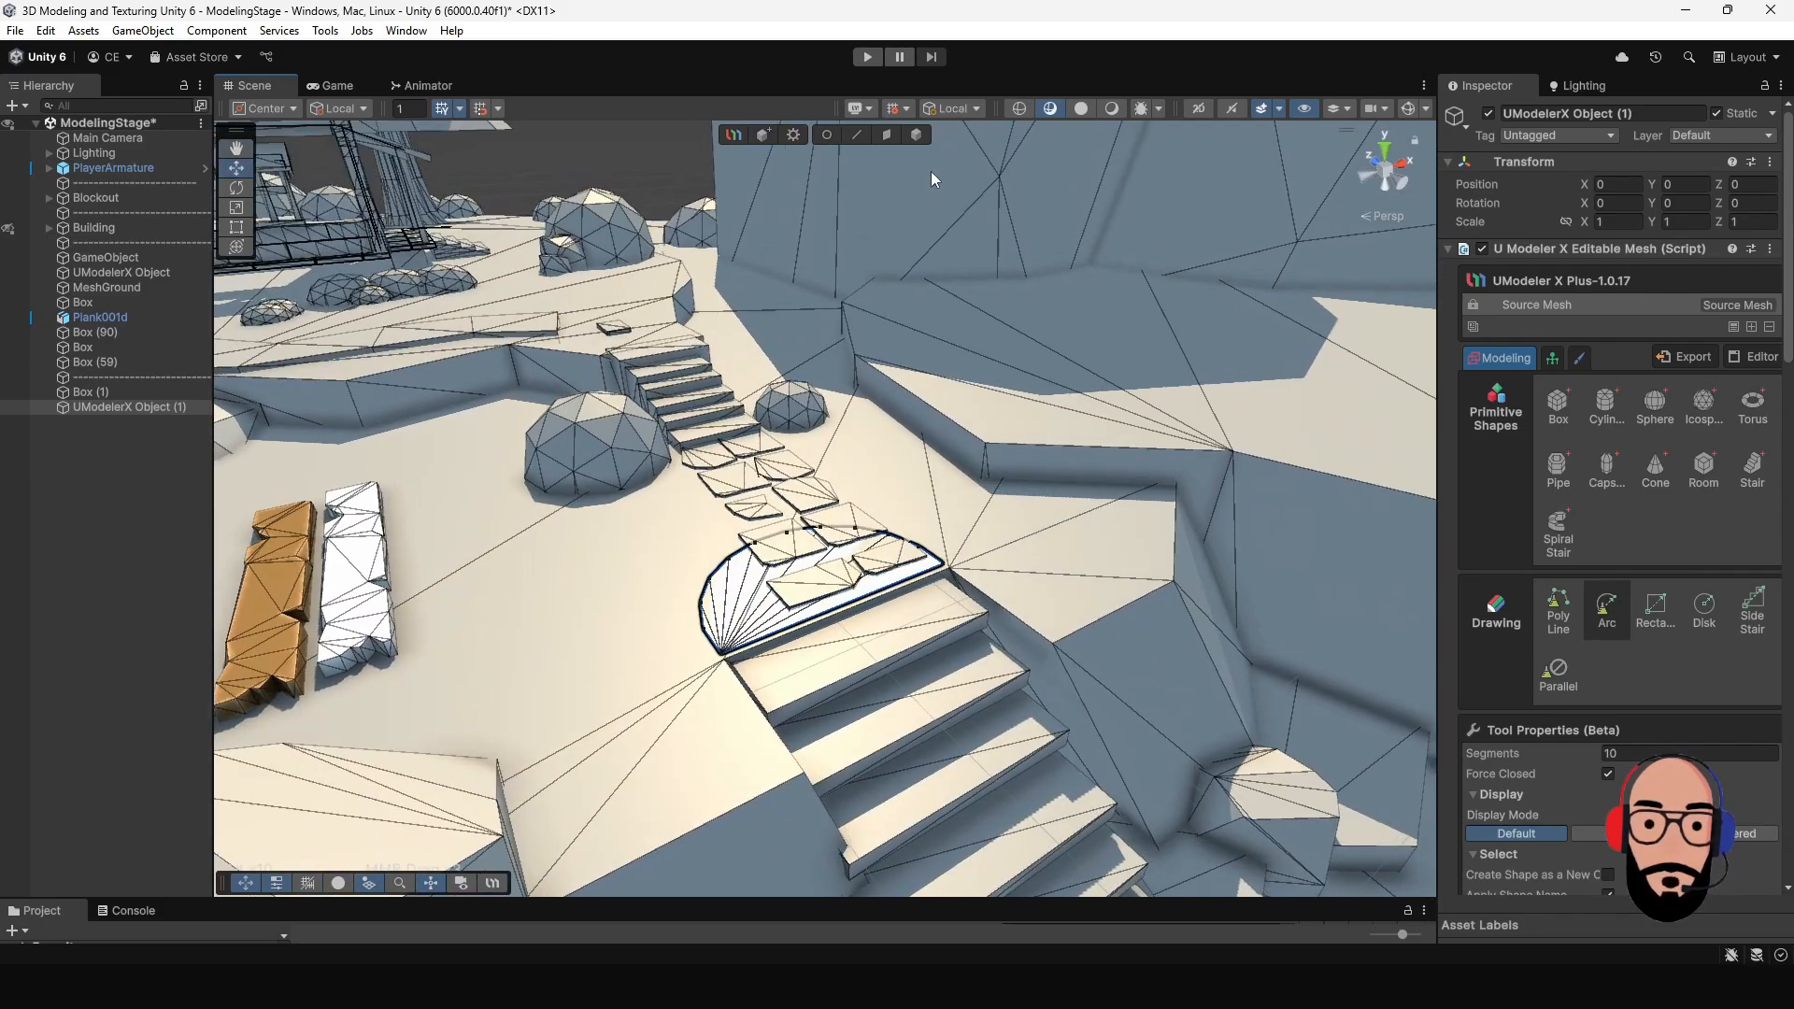
click(918, 135)
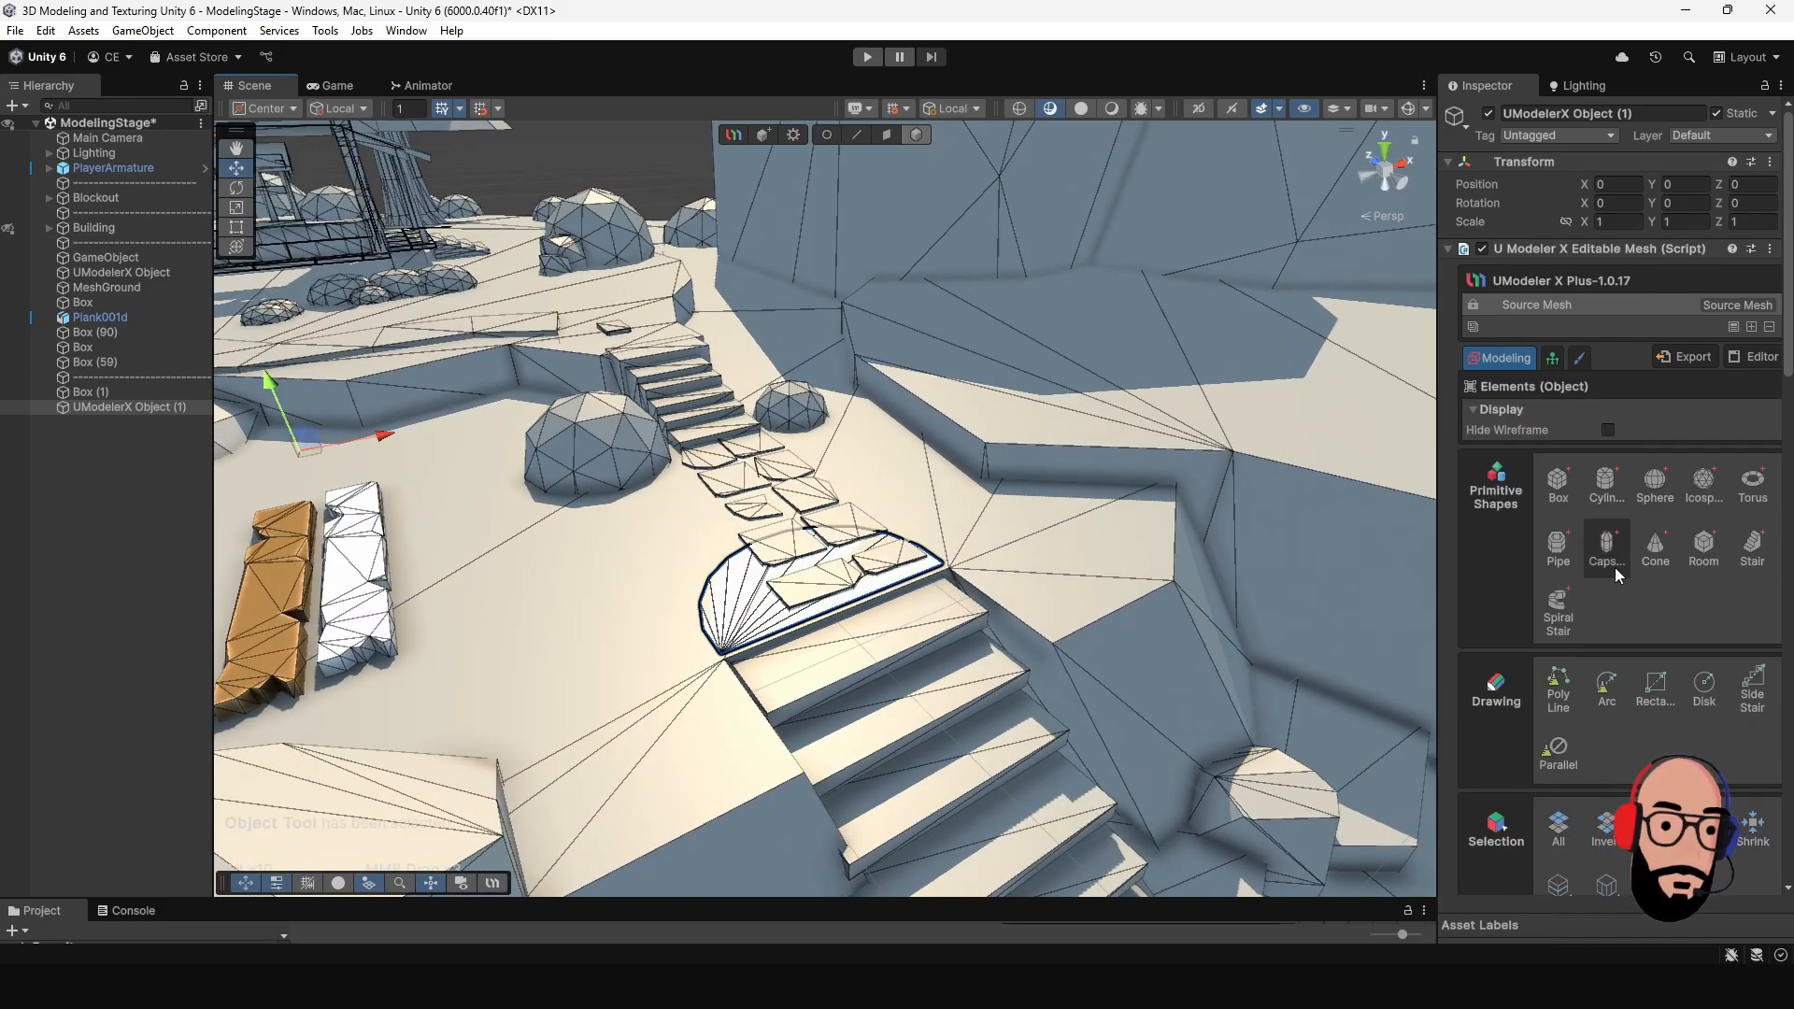
scroll(1615, 568, down, 15)
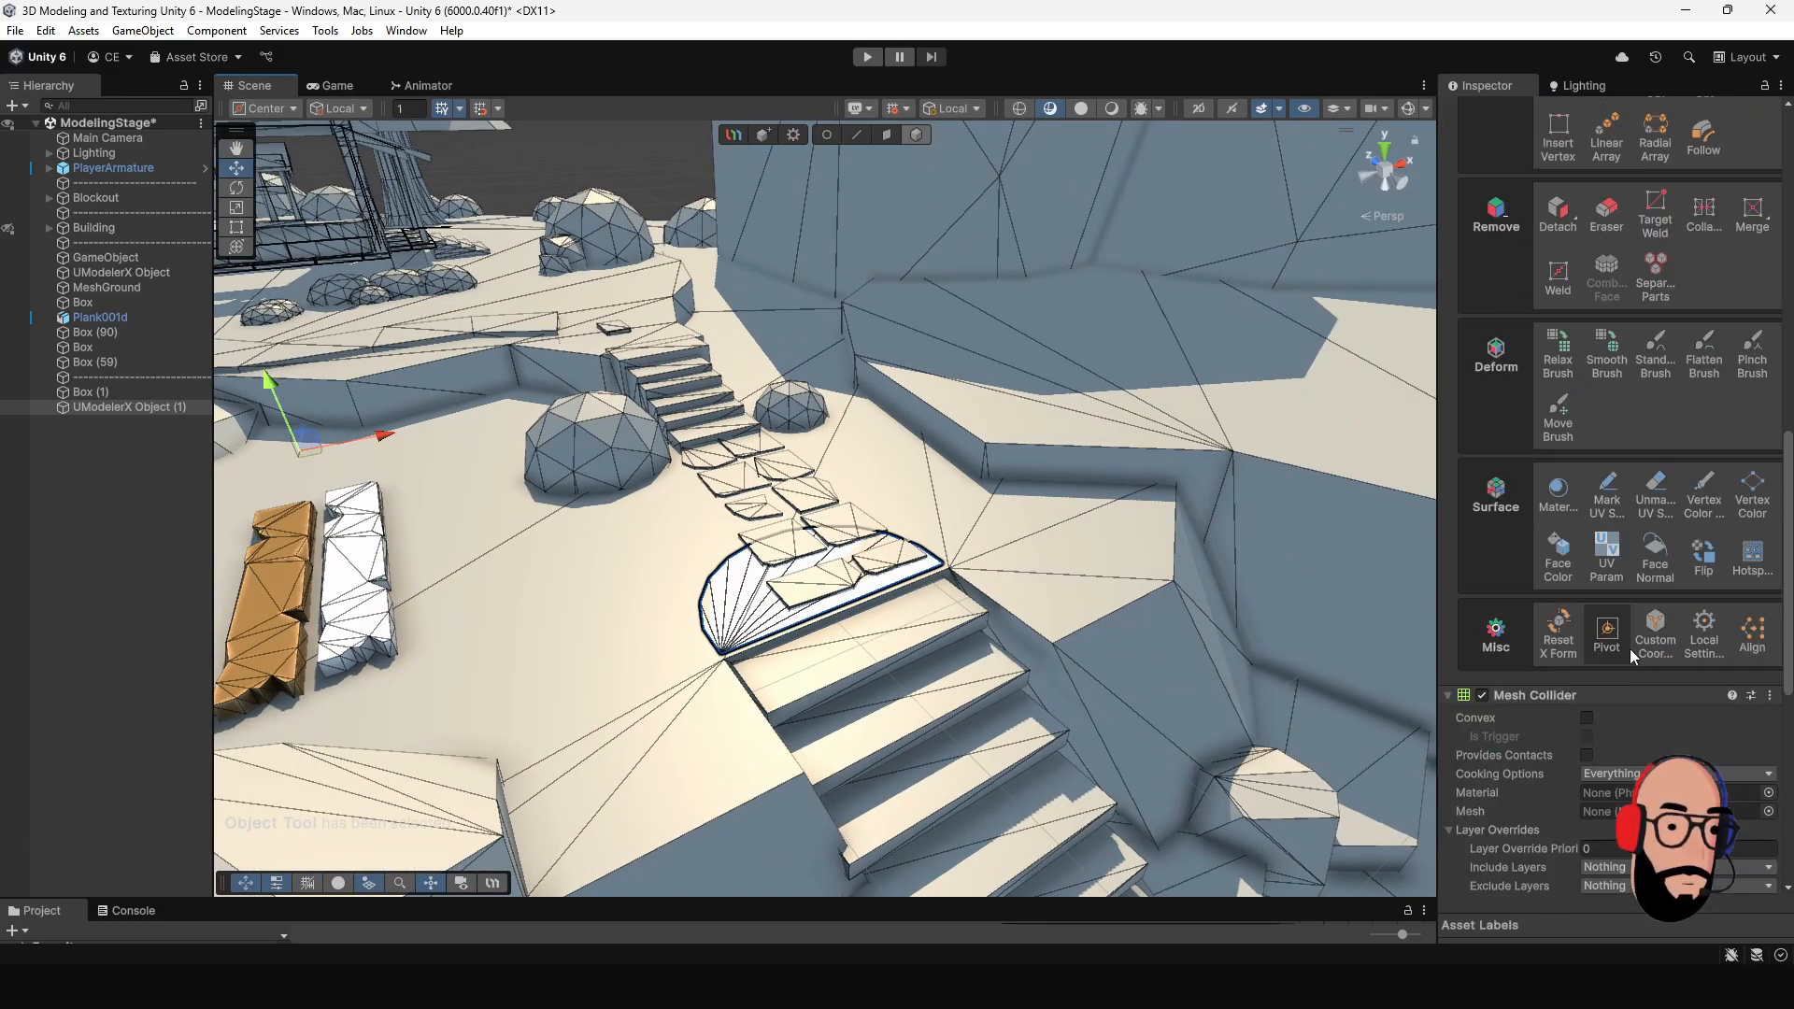
click(1608, 635)
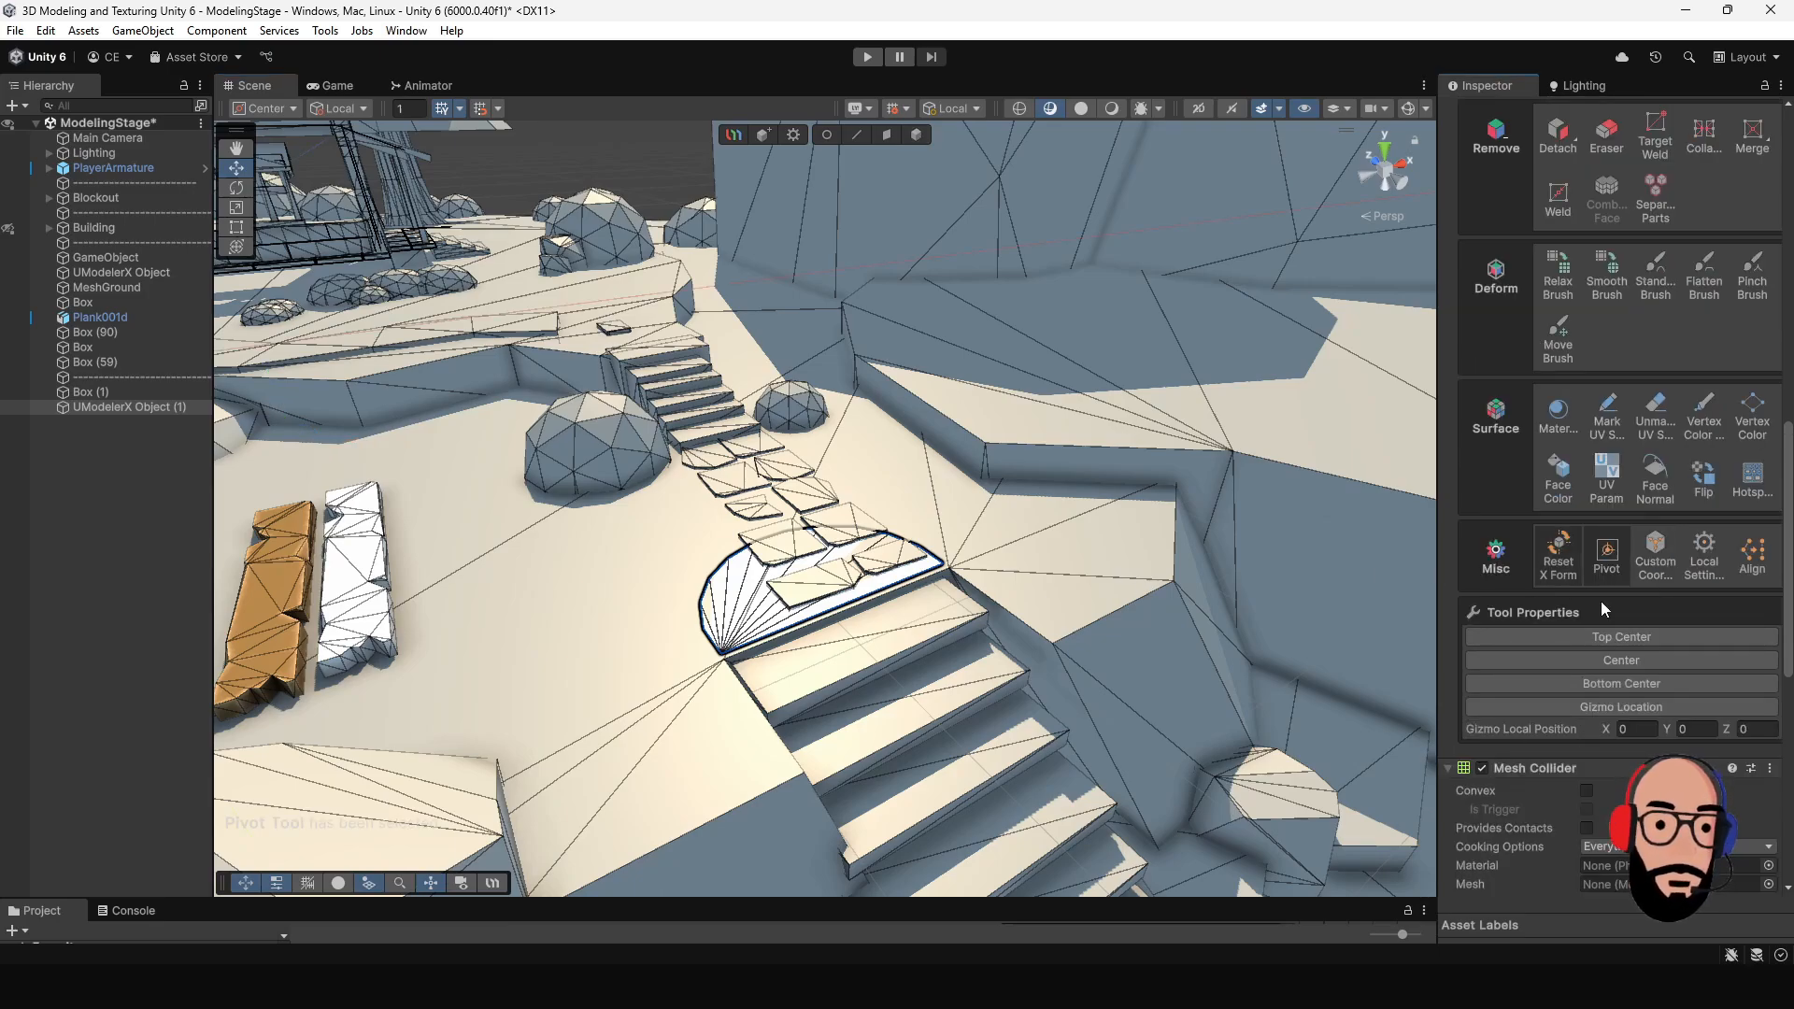
click(1617, 659)
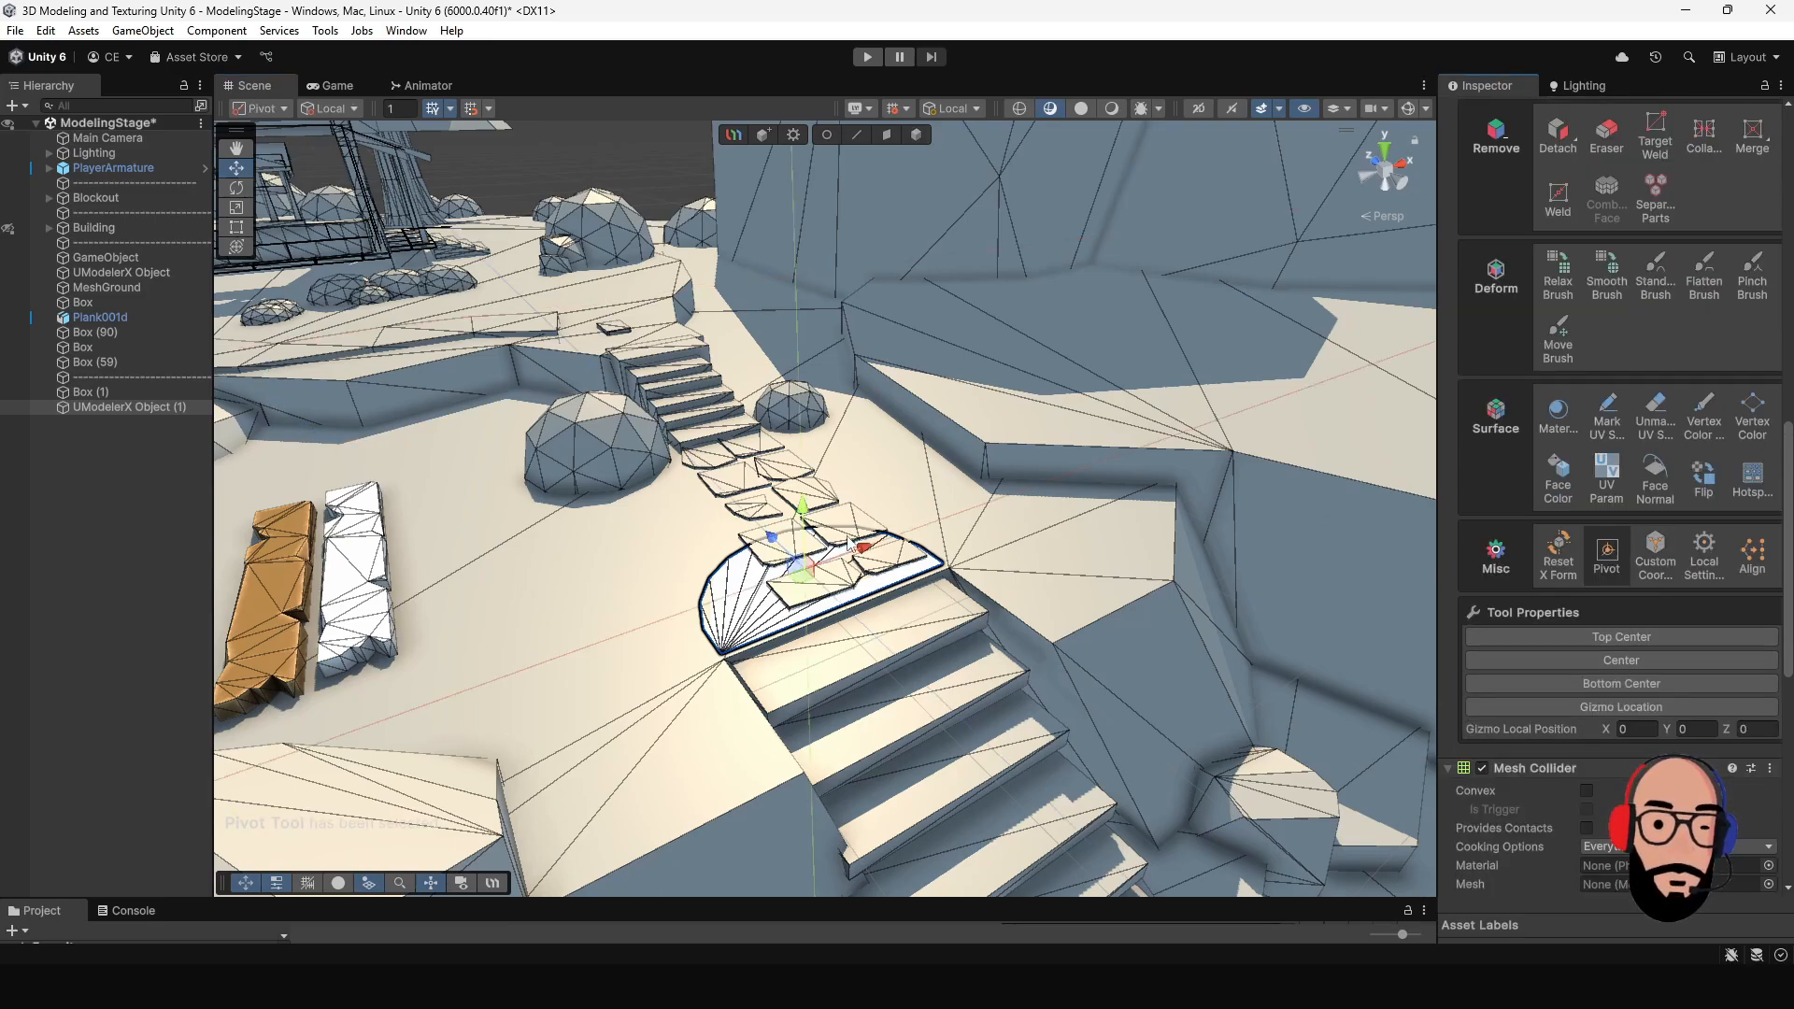
- Raise the half disk off the ground and rotate it to stand upright facing the stairs
click(915, 136)
drag(806, 521, 888, 429)
key(f)
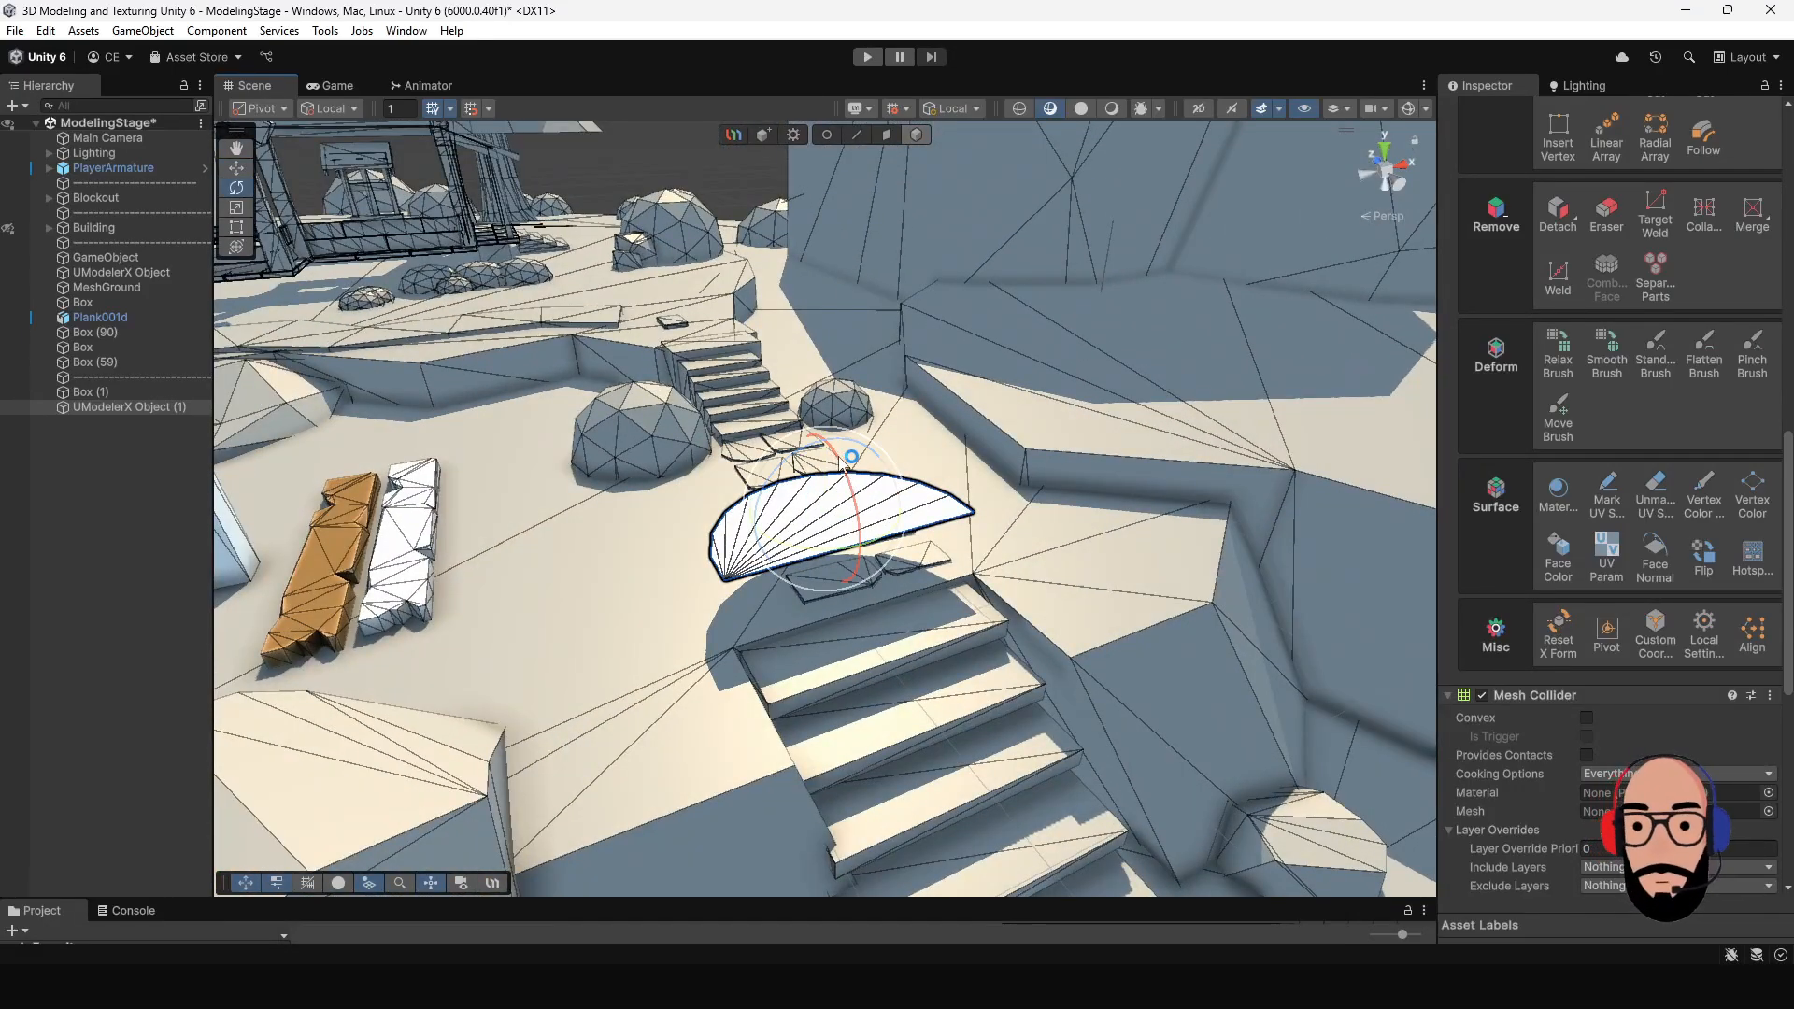
drag(841, 465, 879, 612)
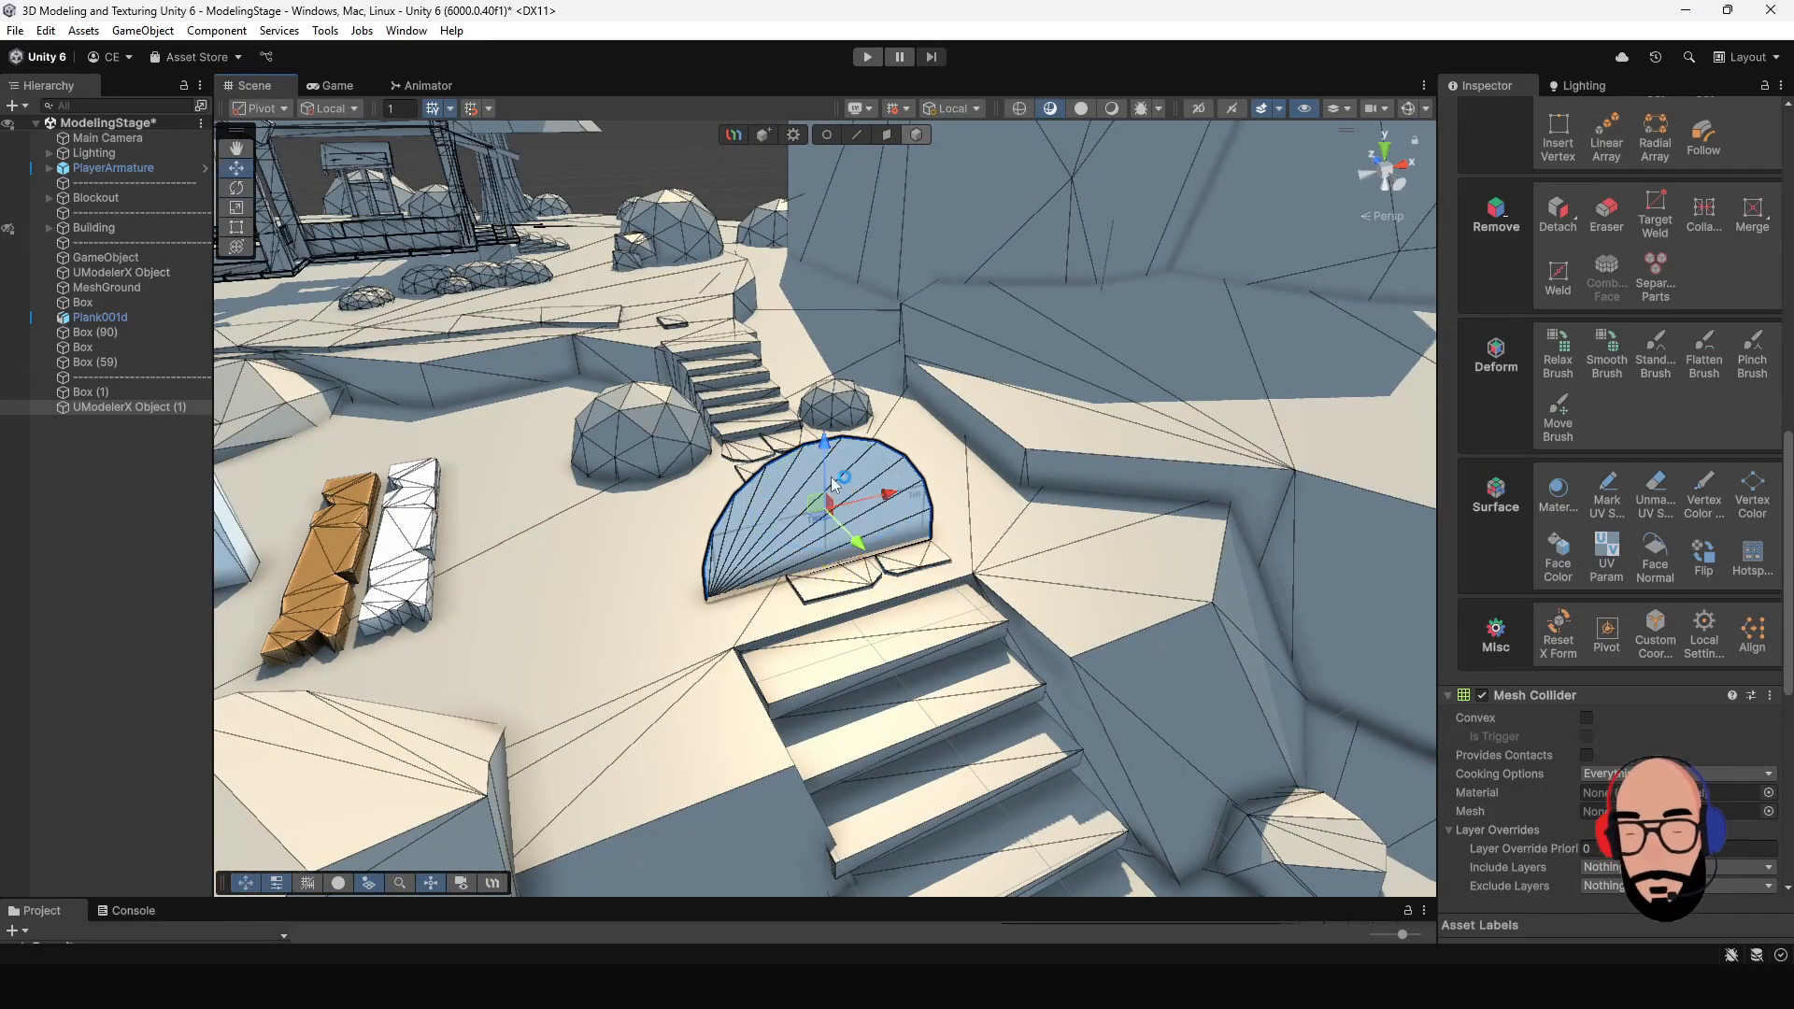
- Move the upright half disk up above the stepping-stone path
drag(813, 380, 814, 339)
alt+drag(846, 505, 934, 608)
scroll(957, 556, down, 5)
scroll(944, 621, up, 3)
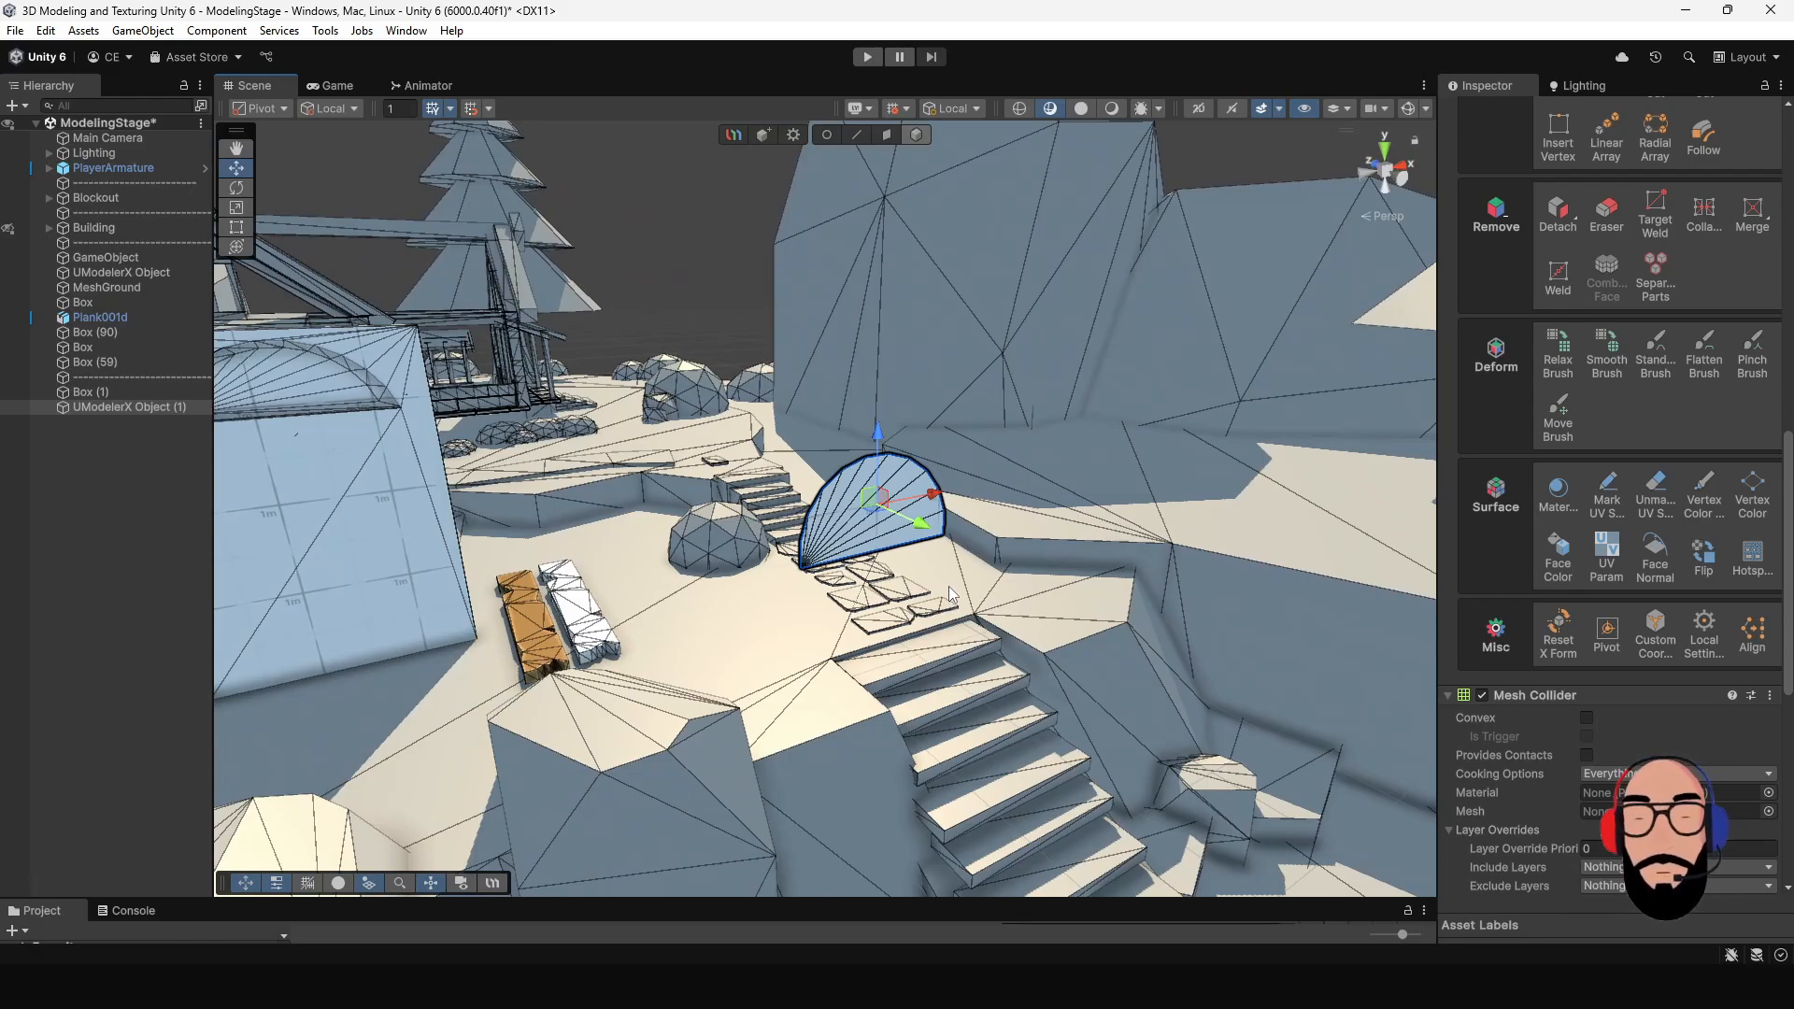
scroll(960, 556, up, 3)
alt+drag(794, 552, 861, 243)
scroll(861, 469, up, 2)
scroll(860, 469, down, 3)
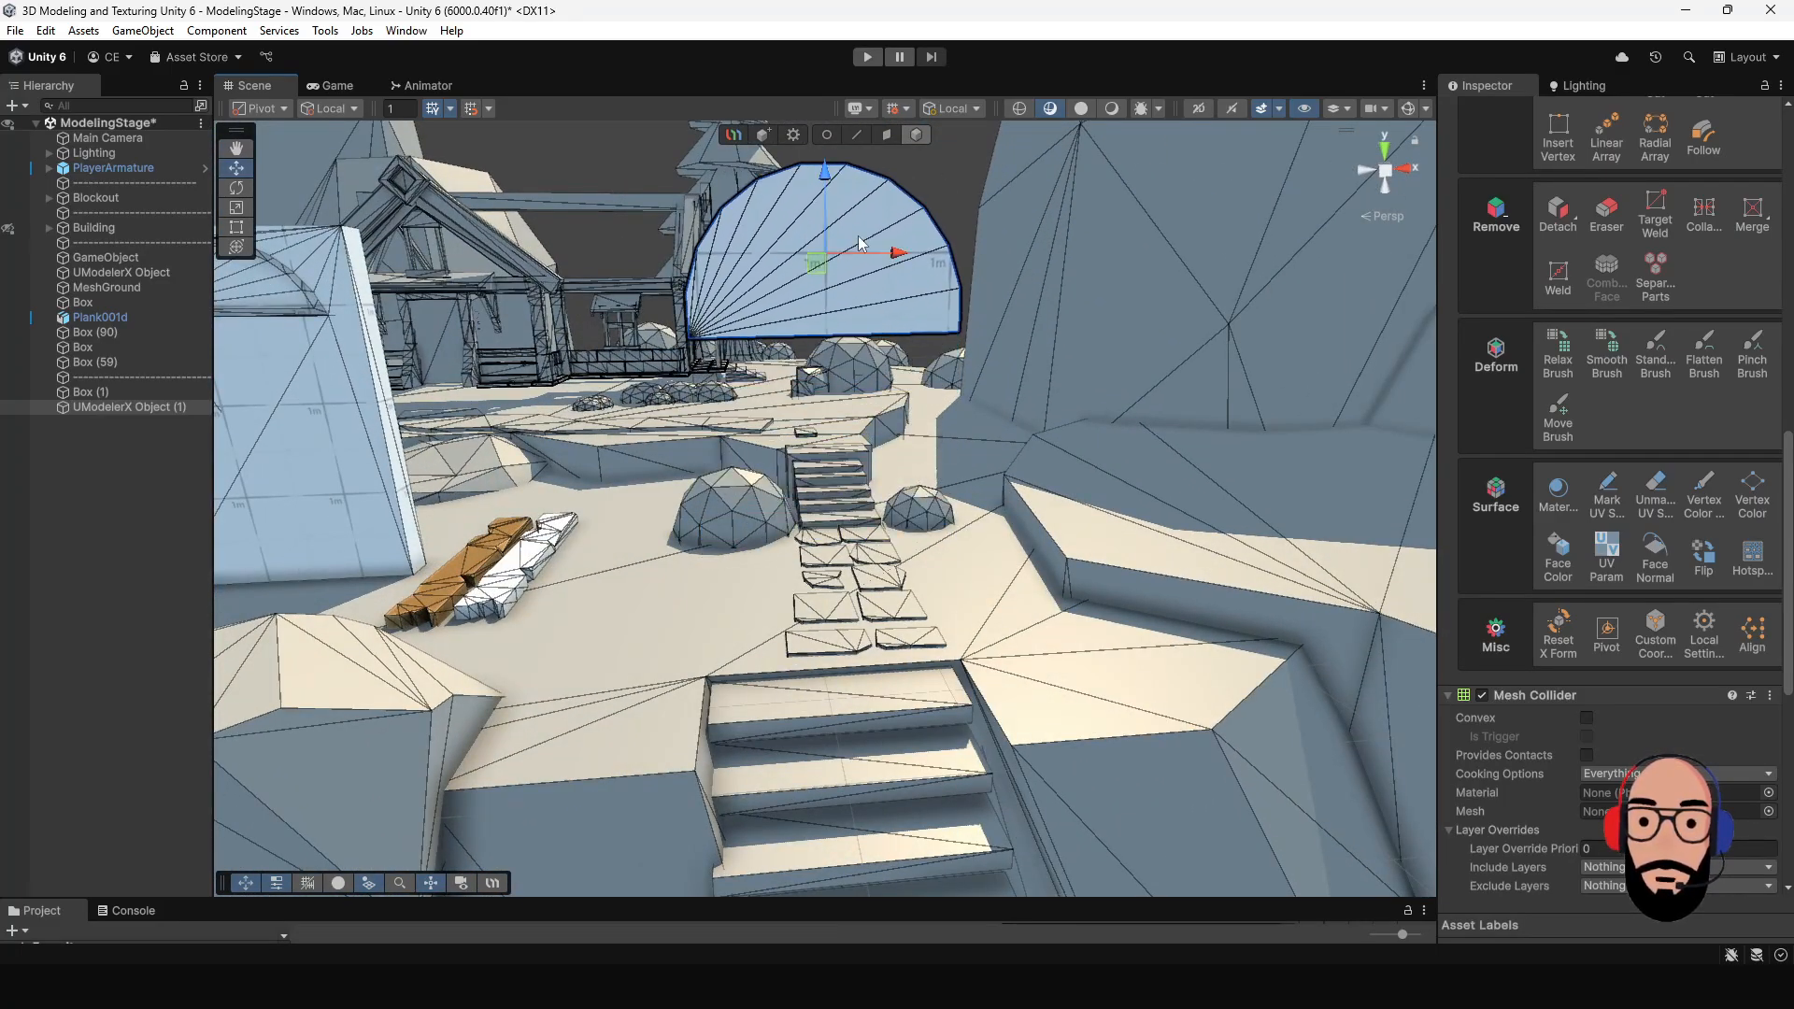
- Check the half disk from several angles and set the handle position to Center
middle_drag(860, 243, 853, 389)
alt+drag(852, 388, 737, 342)
alt+drag(736, 342, 864, 599)
middle_drag(864, 598, 806, 652)
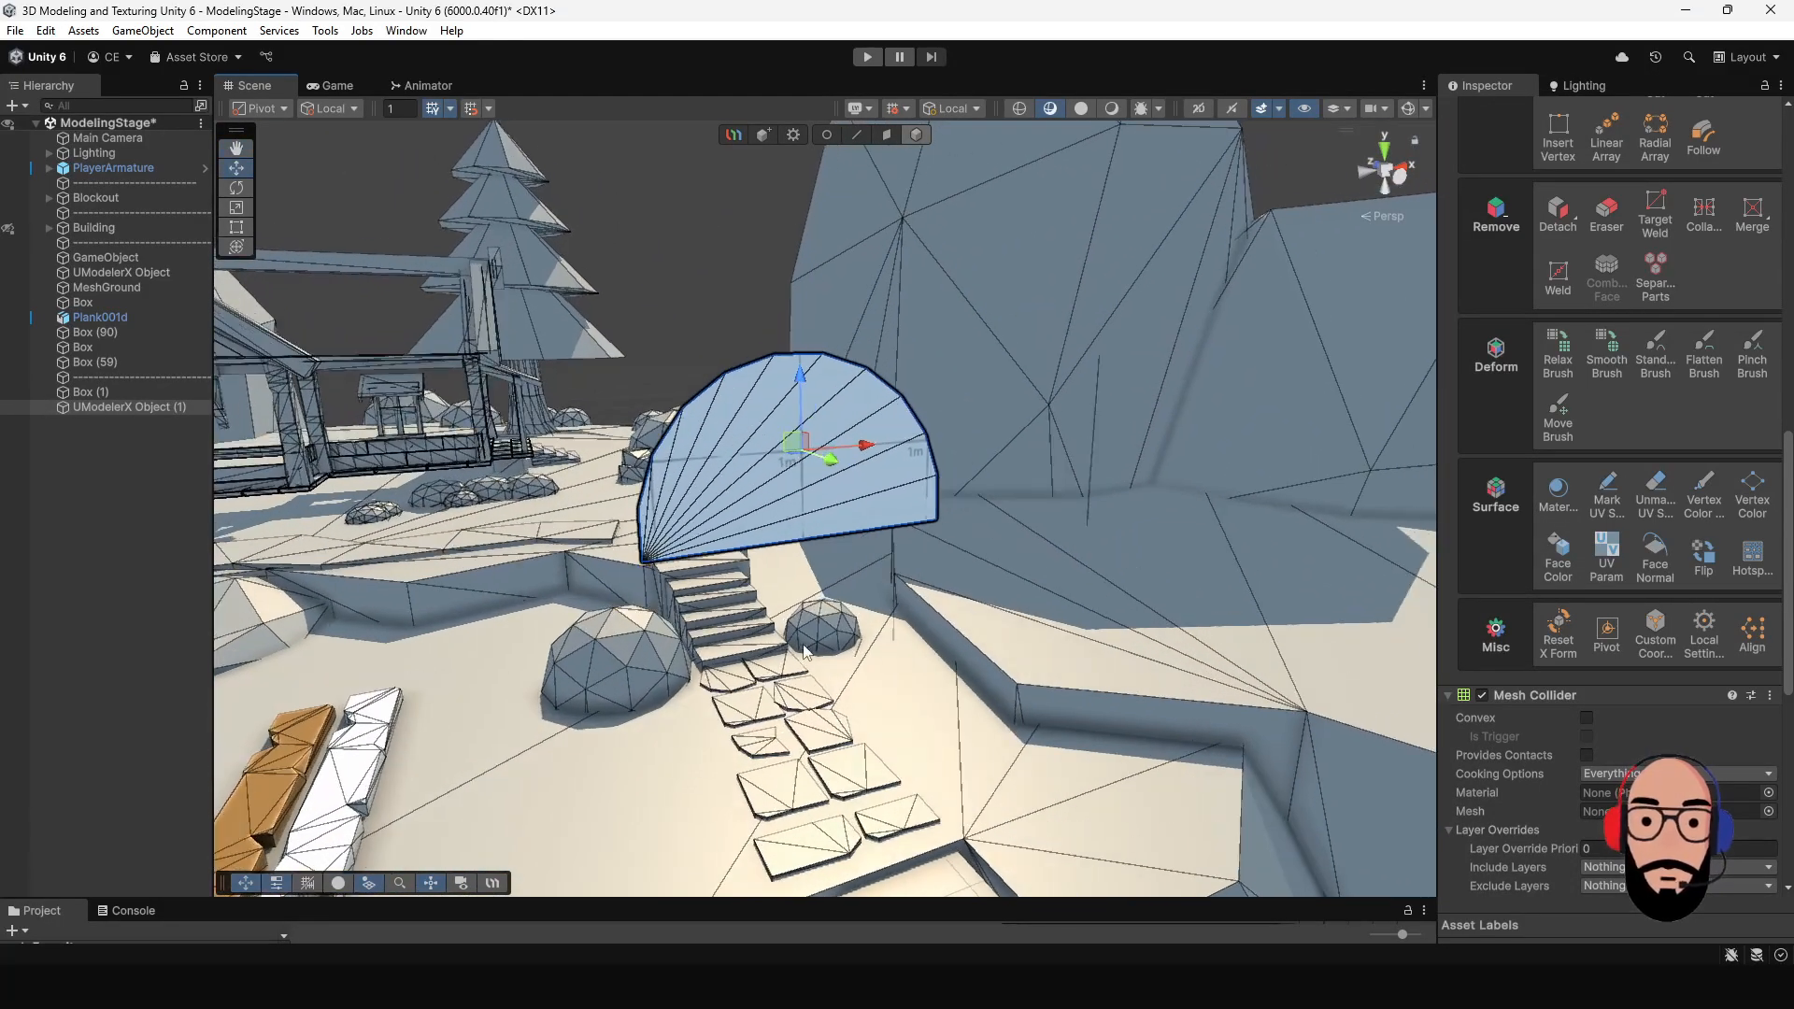
alt+drag(803, 646, 857, 557)
scroll(857, 557, down, 2)
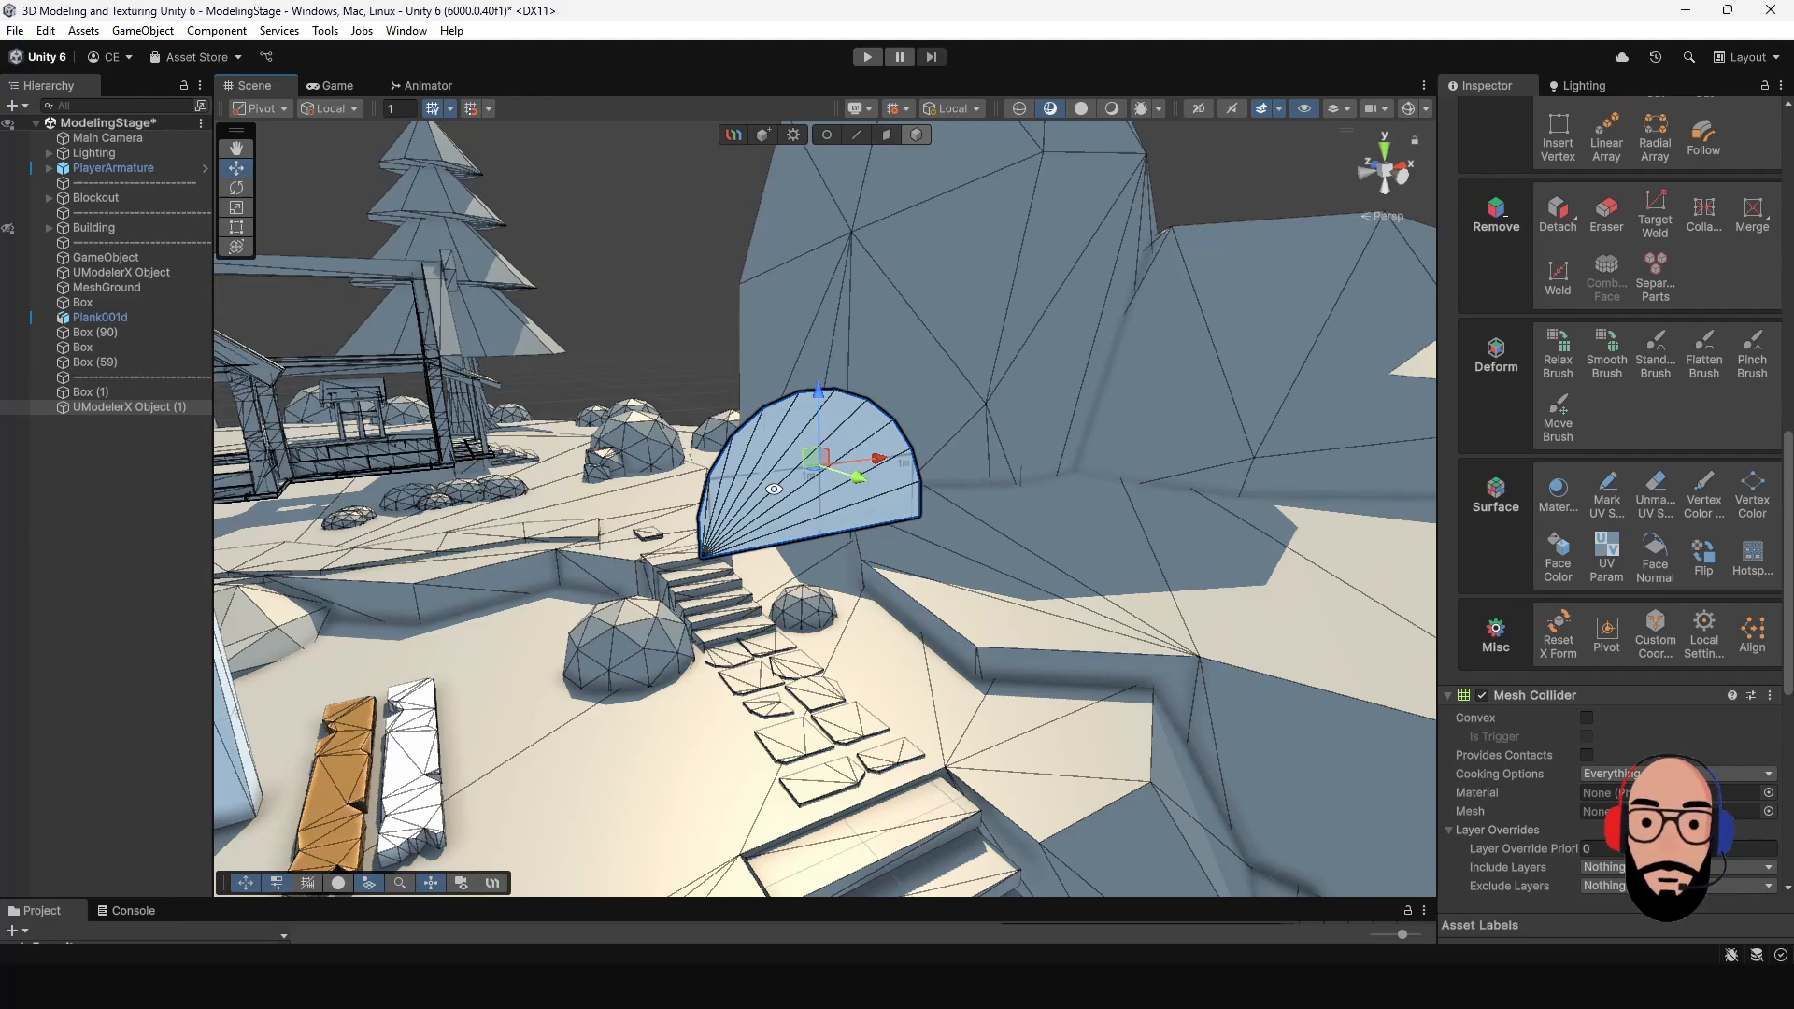
alt+drag(773, 488, 887, 542)
click(260, 109)
click(293, 137)
- Select all border edges of the half disk and extrude them backward to give the shape thickness
scroll(1607, 504, up, 3)
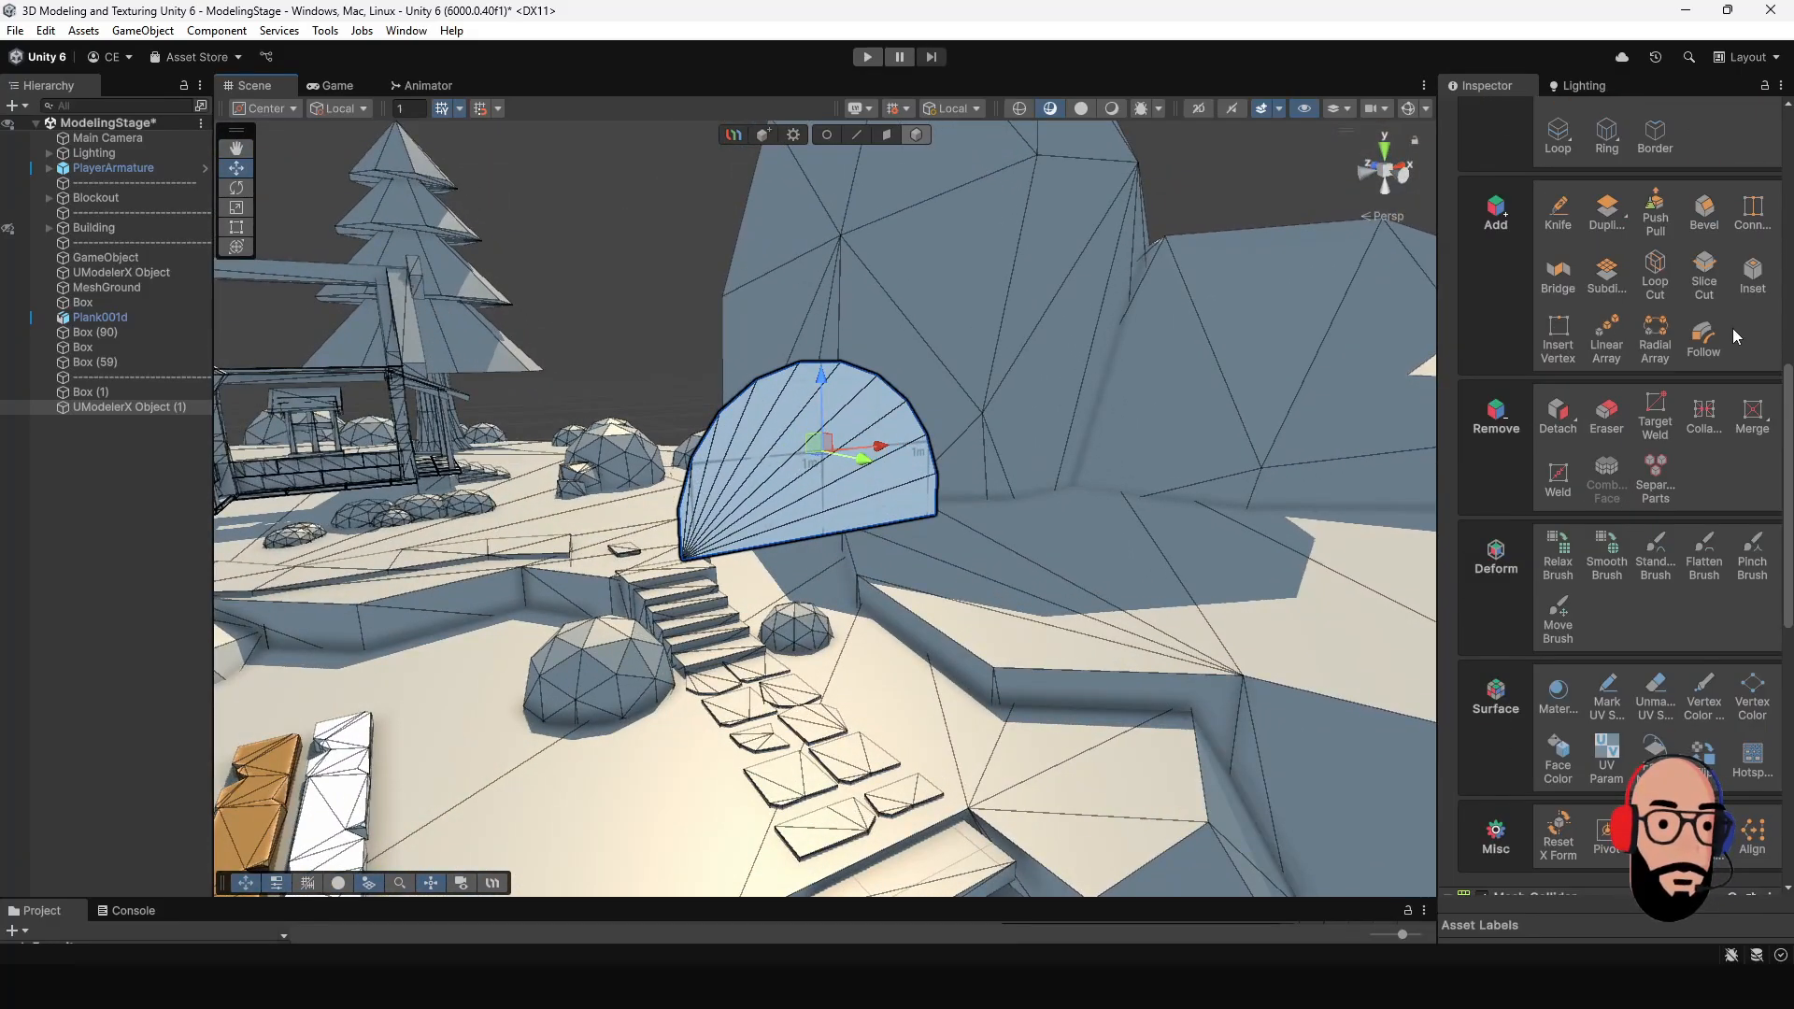
click(1607, 416)
alt+drag(907, 504, 851, 175)
click(858, 134)
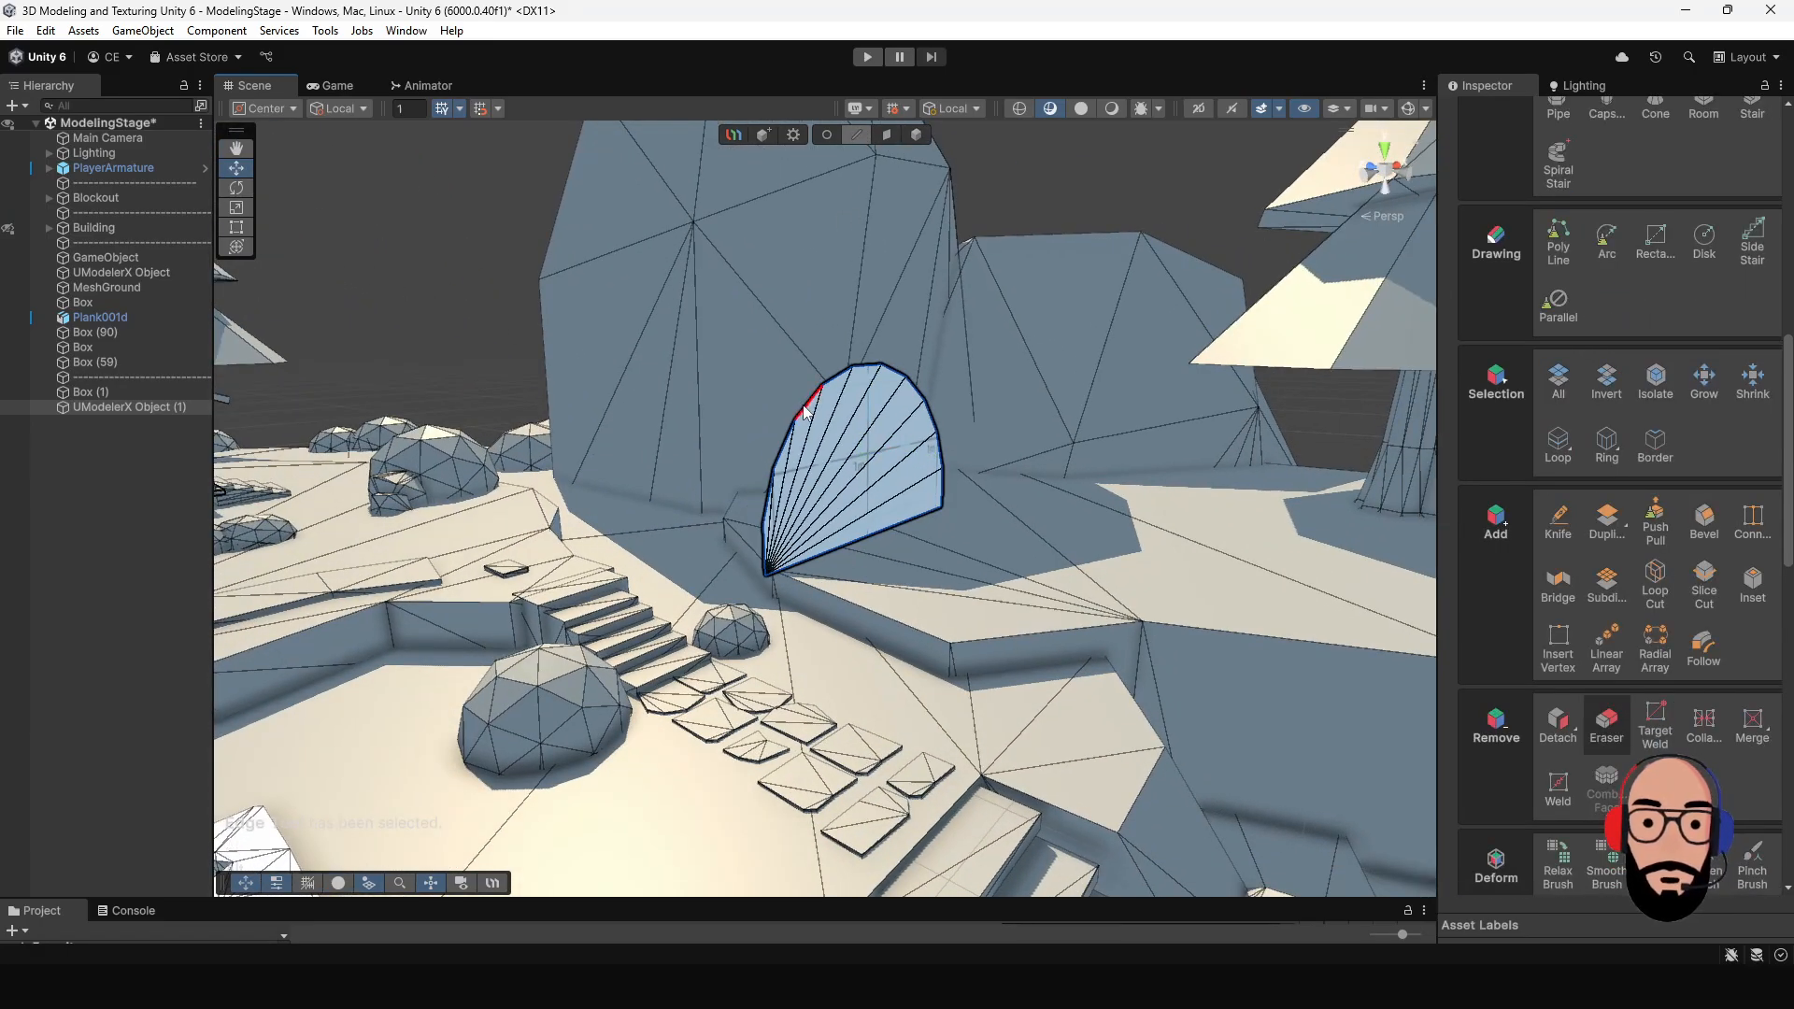
drag(690, 300, 1063, 603)
shift+drag(911, 464, 1118, 485)
- Bridge the selected open edge loop to close the back of the half-round shape
key(f)
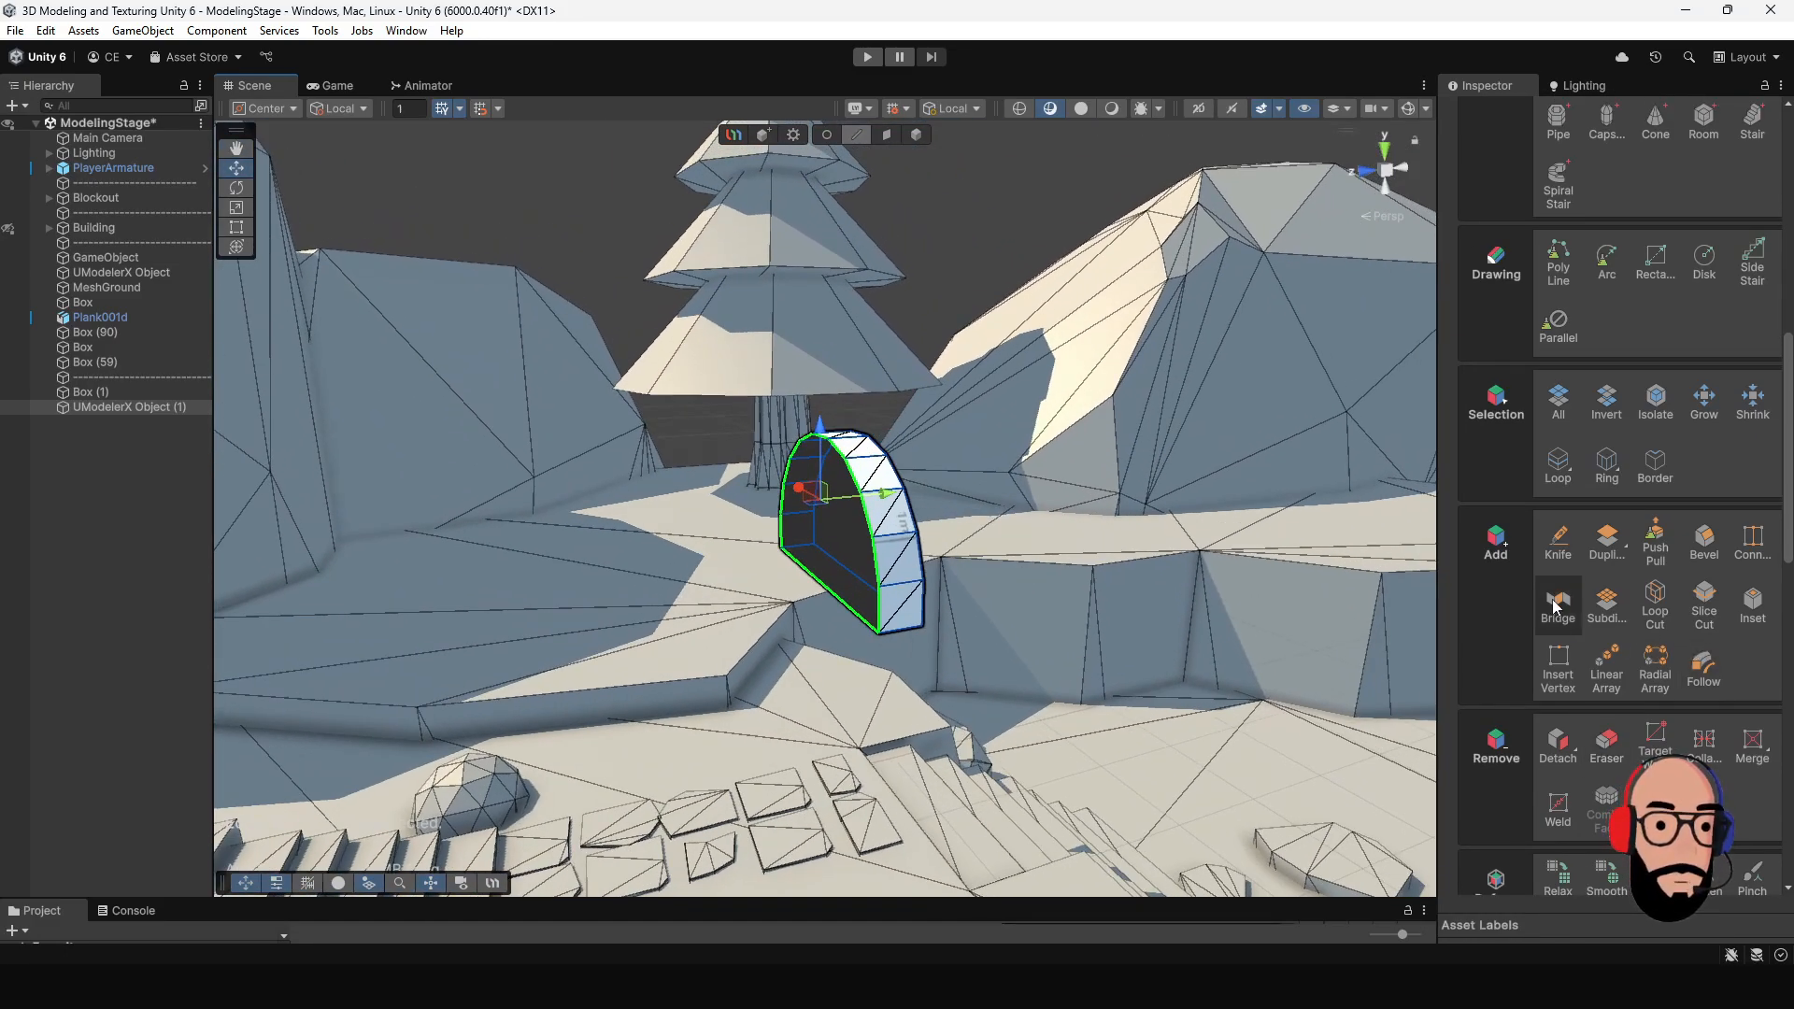
alt+drag(1043, 568, 838, 478)
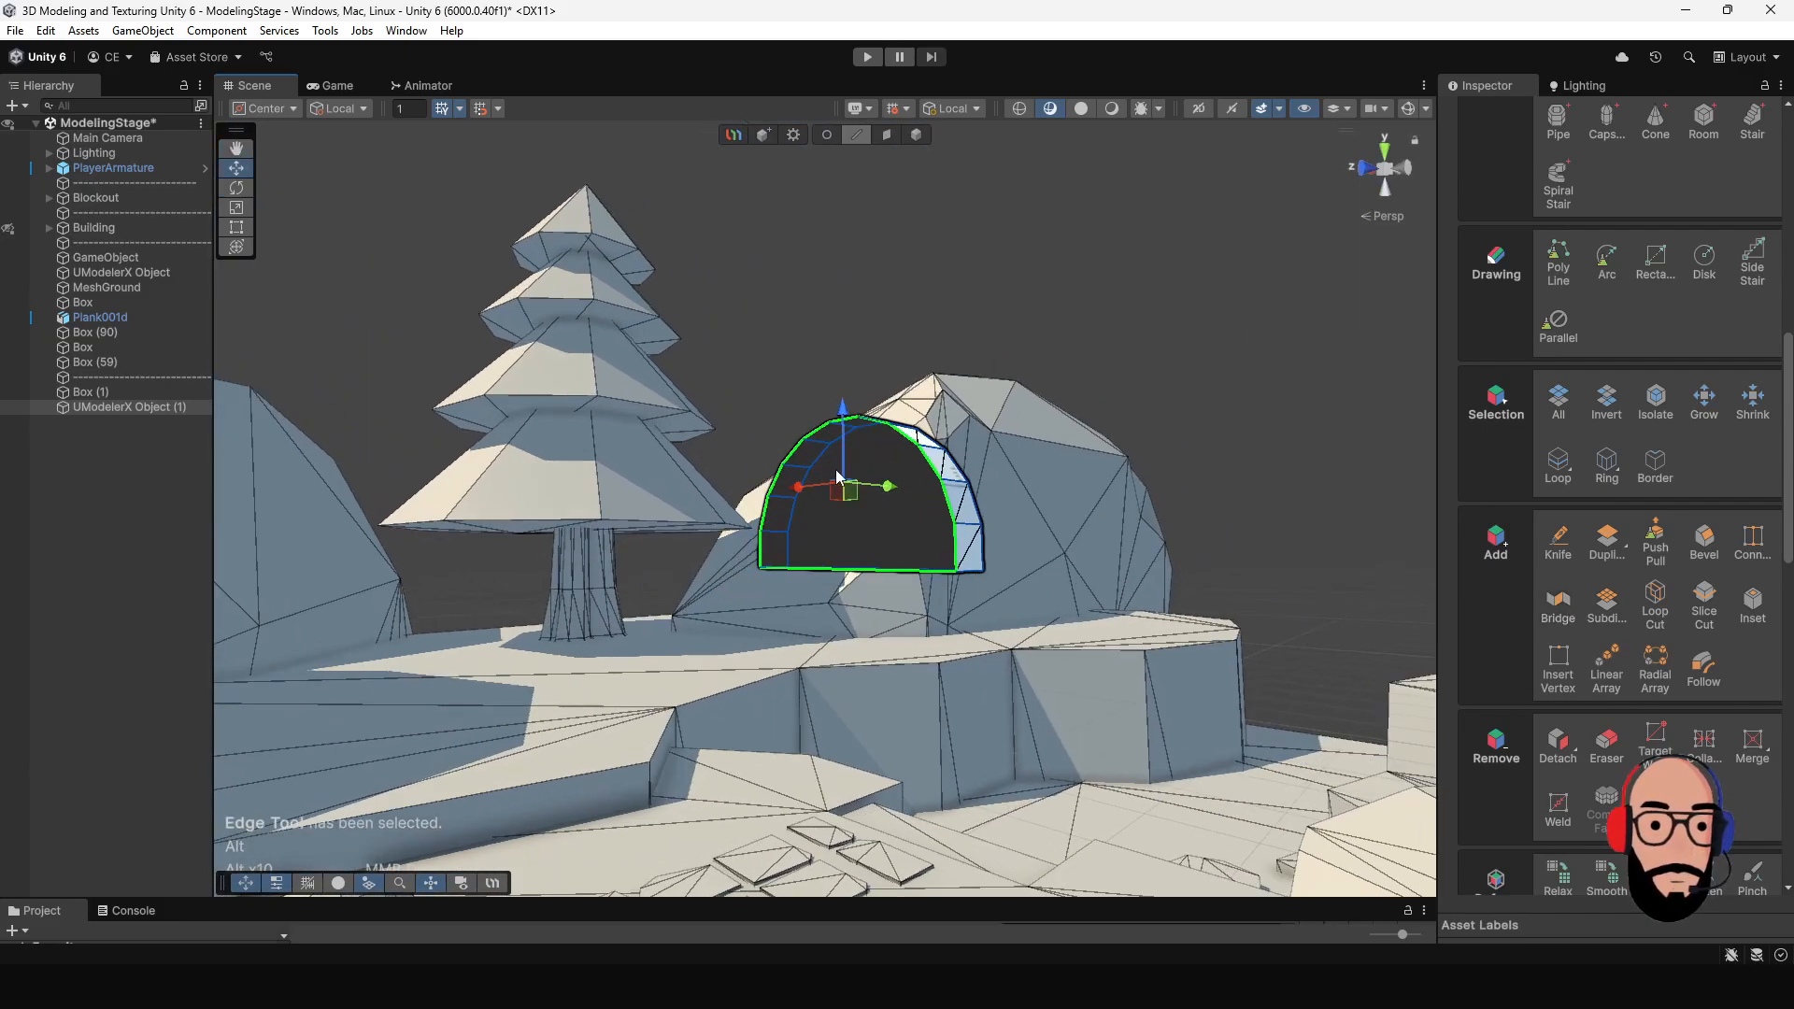
click(1559, 610)
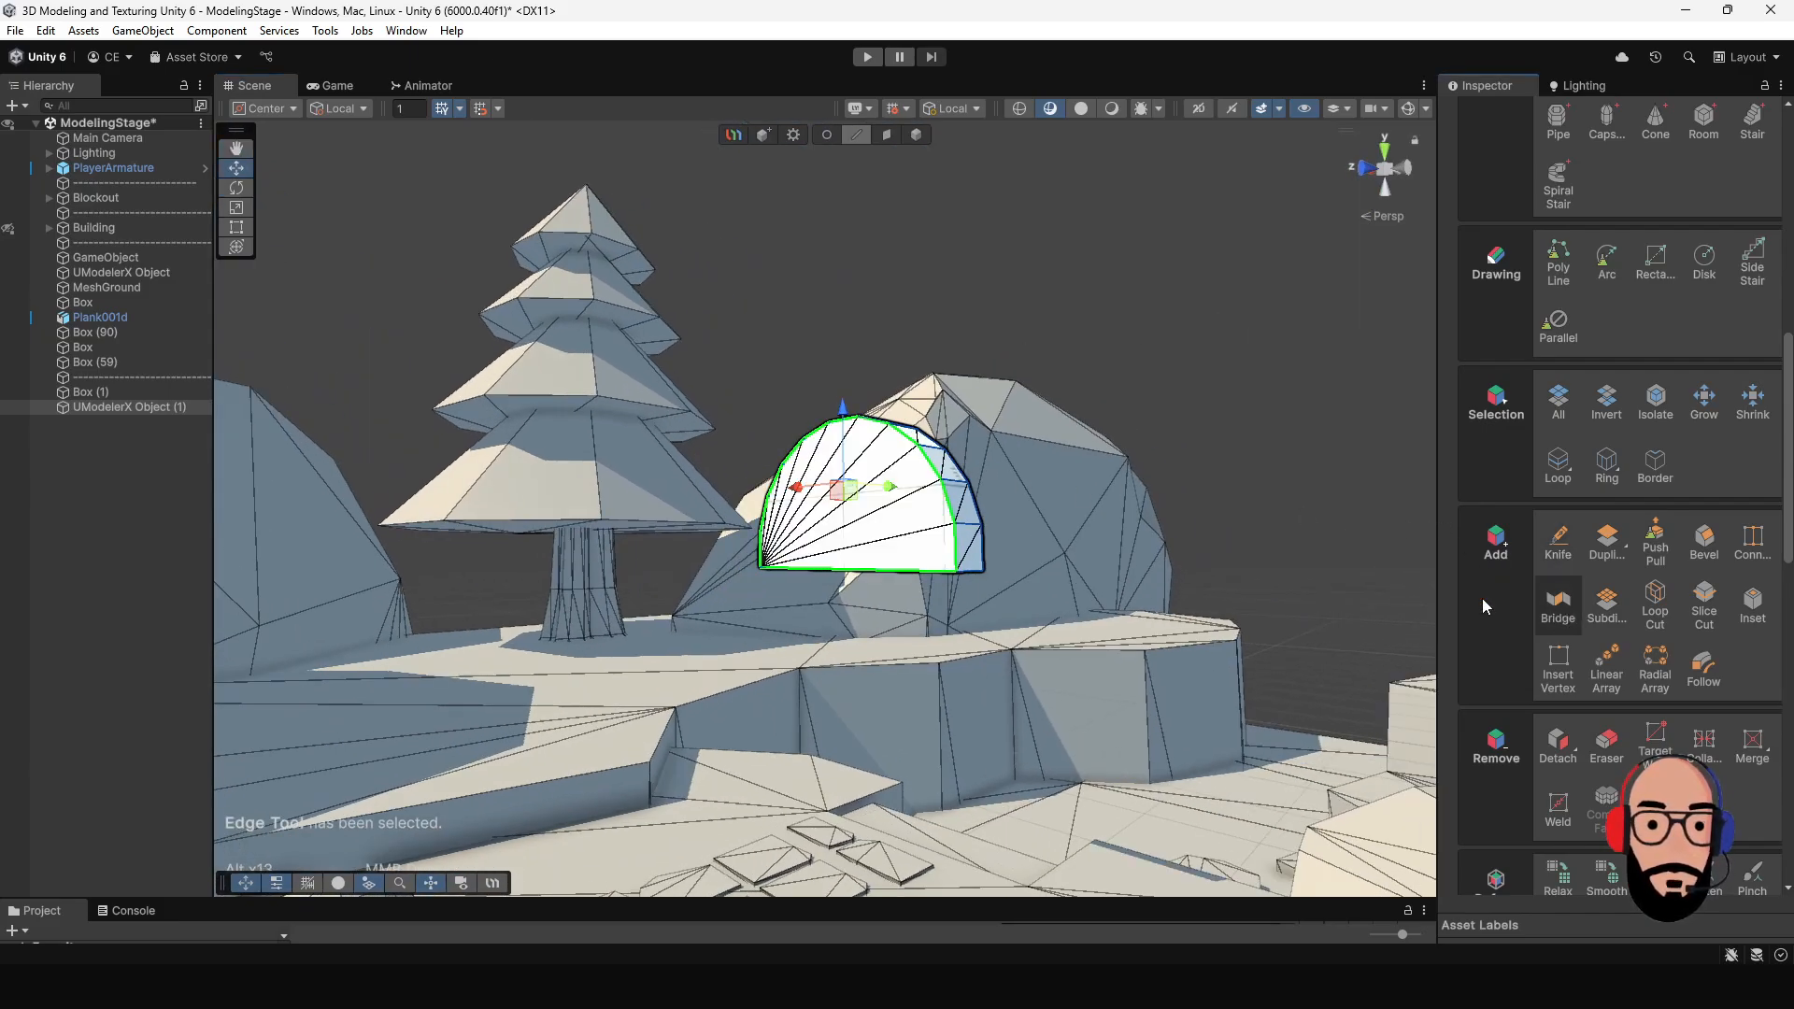
- Inset the half-round front face and shift the inner face slightly down to even out the border
alt+drag(995, 561, 683, 586)
shift+drag(776, 532, 916, 531)
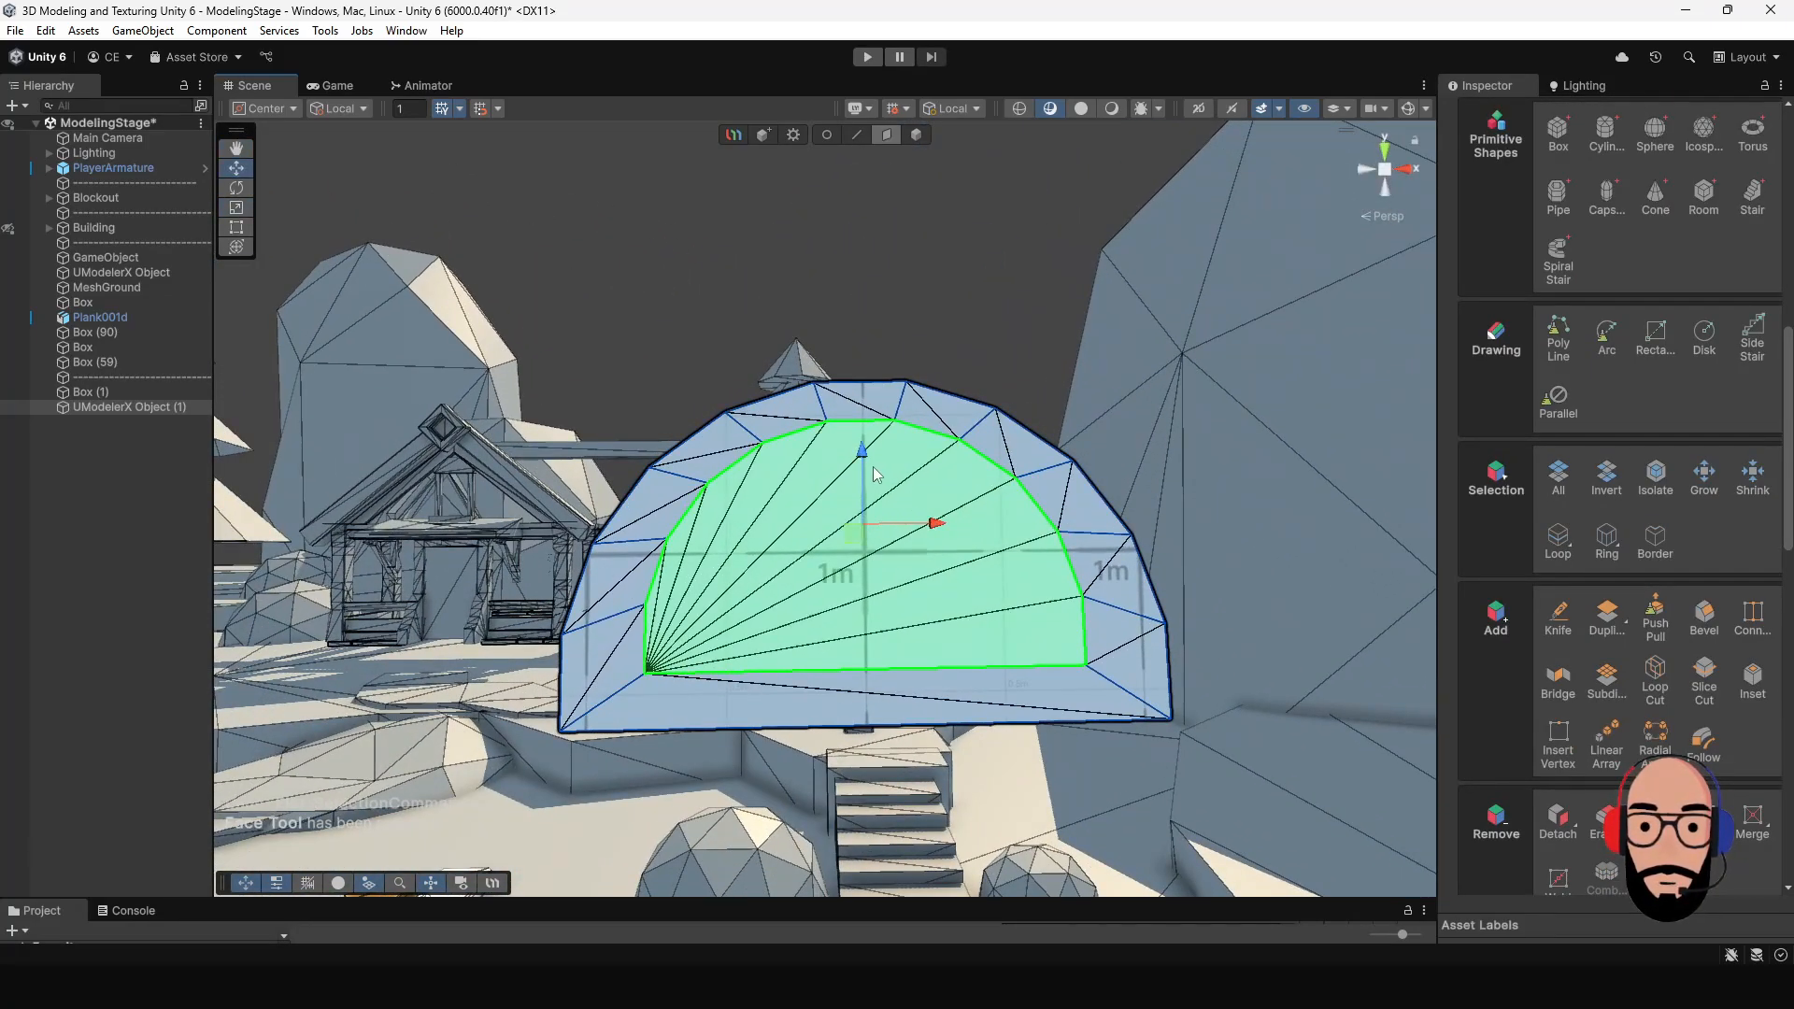
right_drag(861, 460, 456, 598)
alt+drag(456, 598, 918, 529)
scroll(829, 701, up, 4)
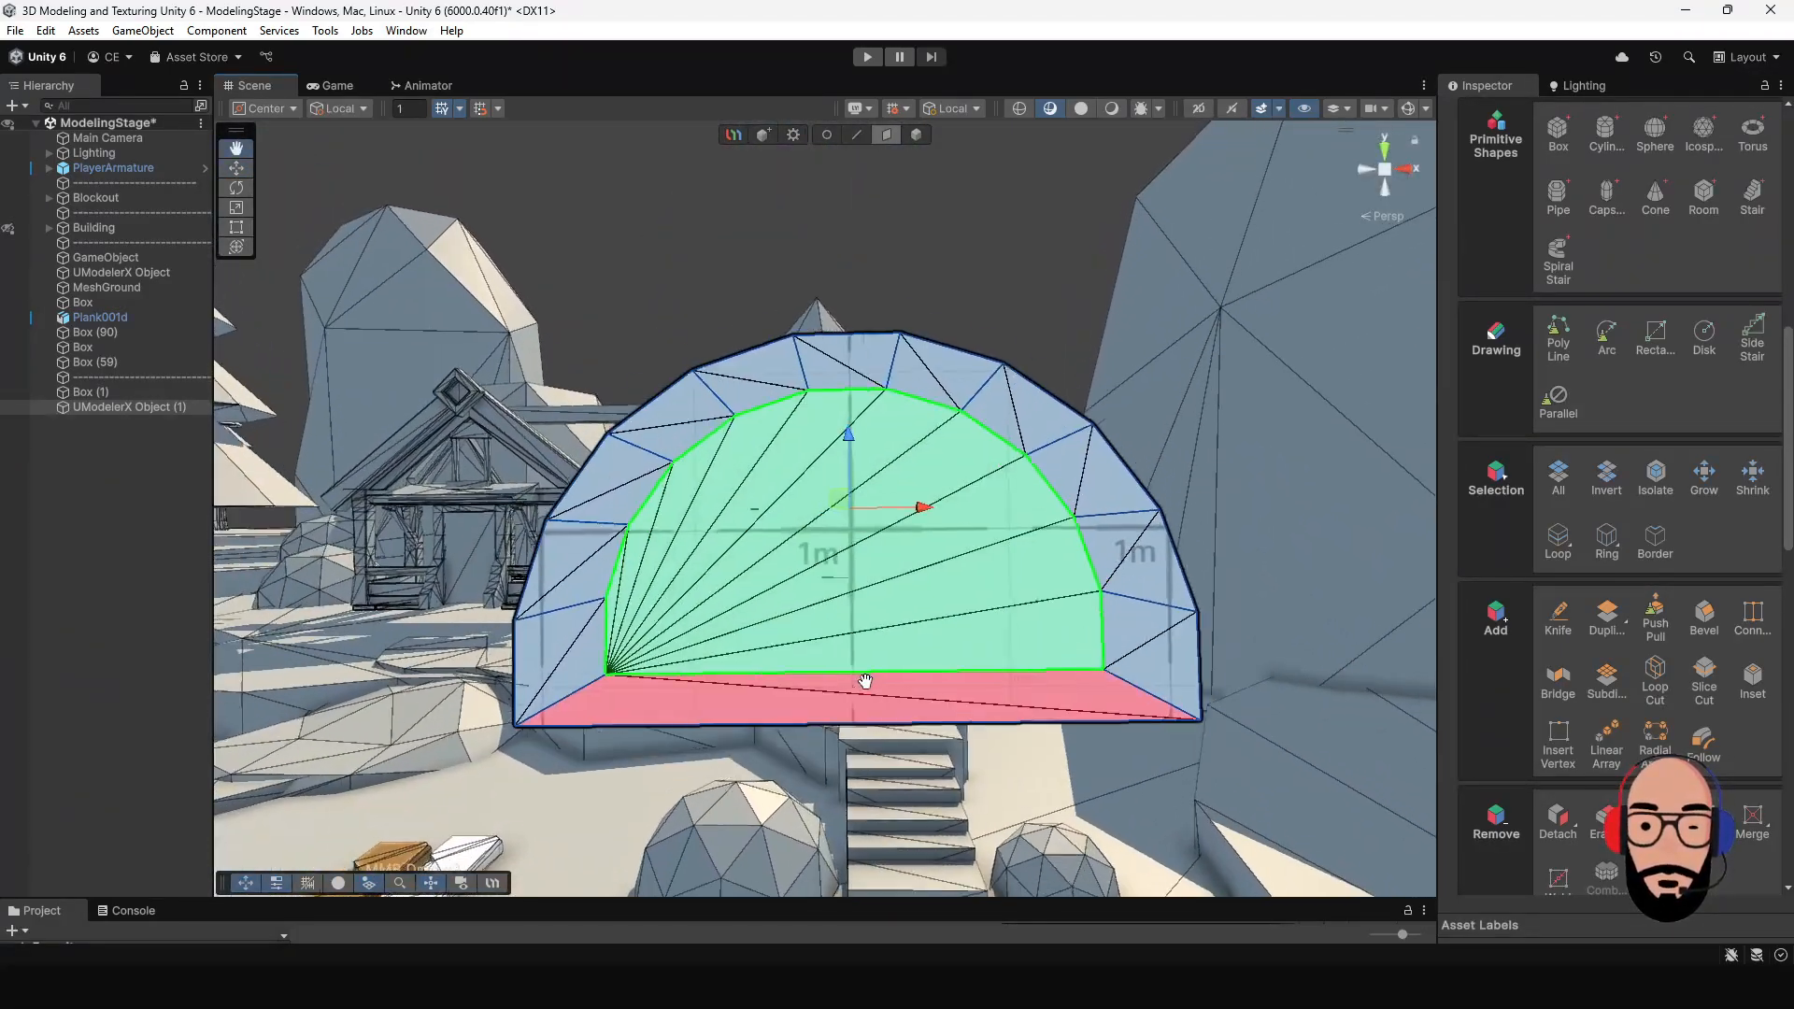
scroll(774, 613, down, 2)
- Knife a cut from the inset's lower left corner down the front border and across the half-round's underside to the back edge
click(827, 134)
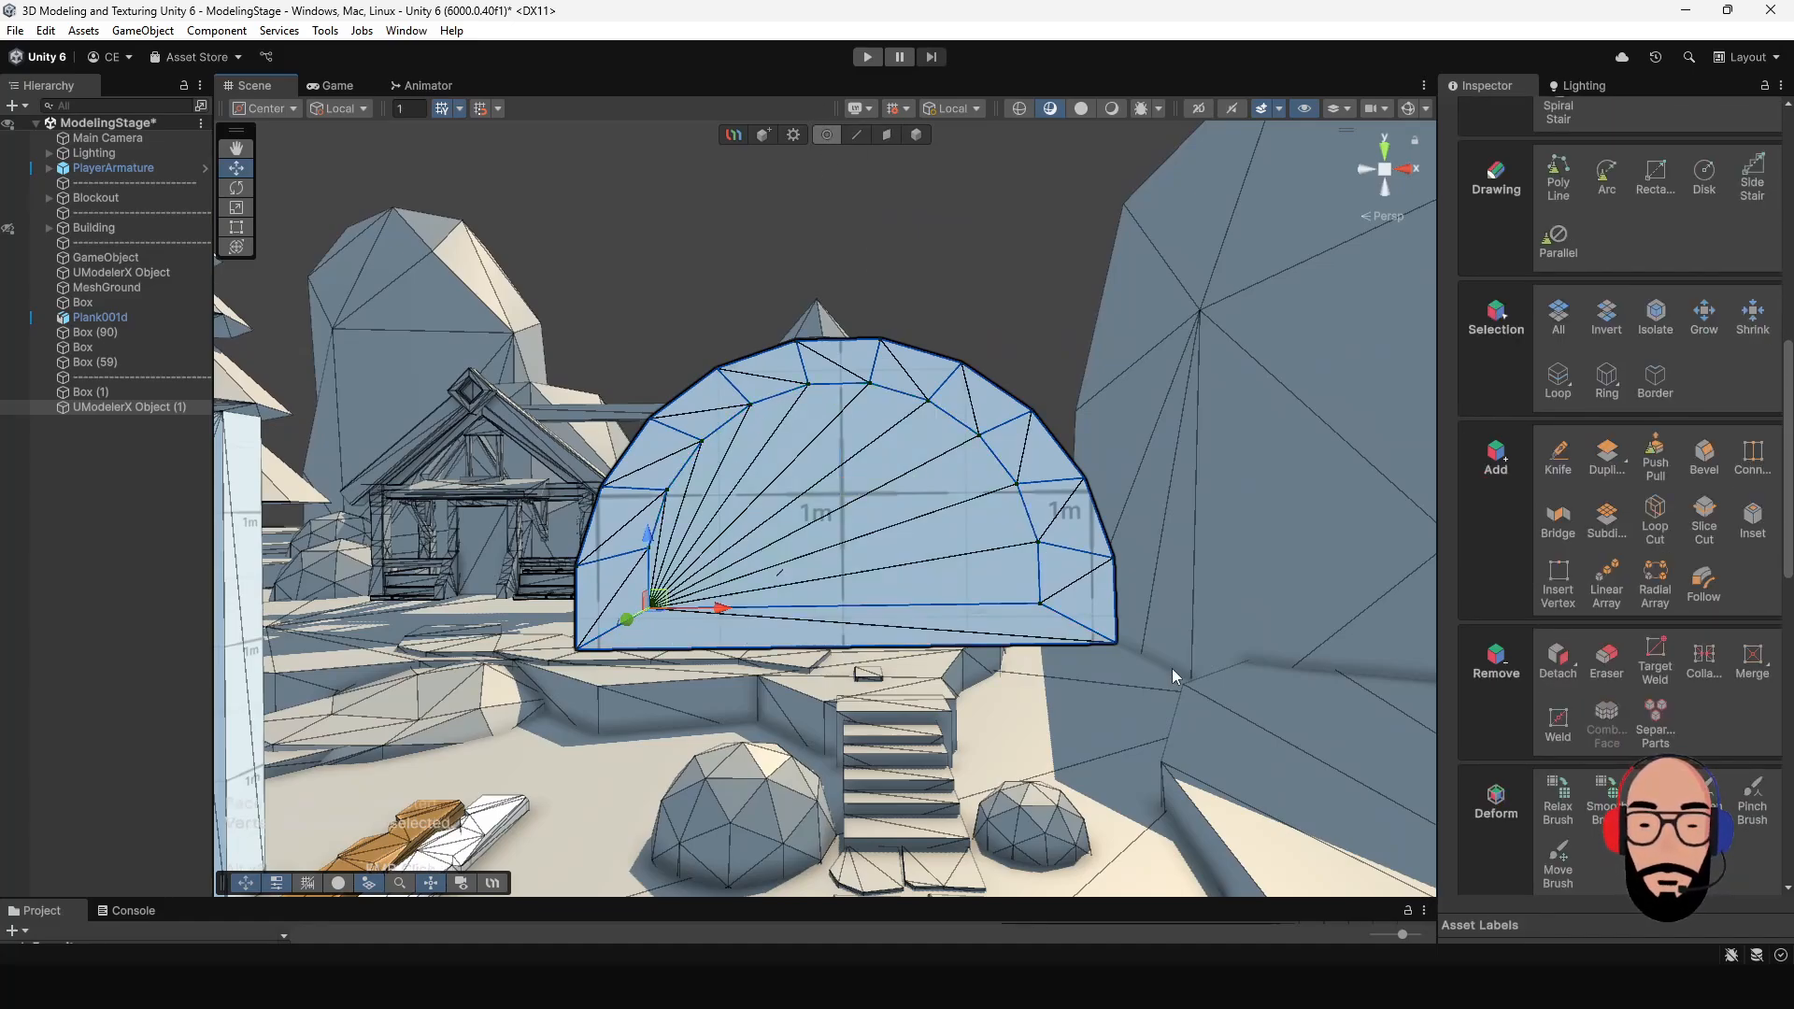
alt+drag(1054, 697, 1058, 542)
alt+drag(1104, 726, 914, 586)
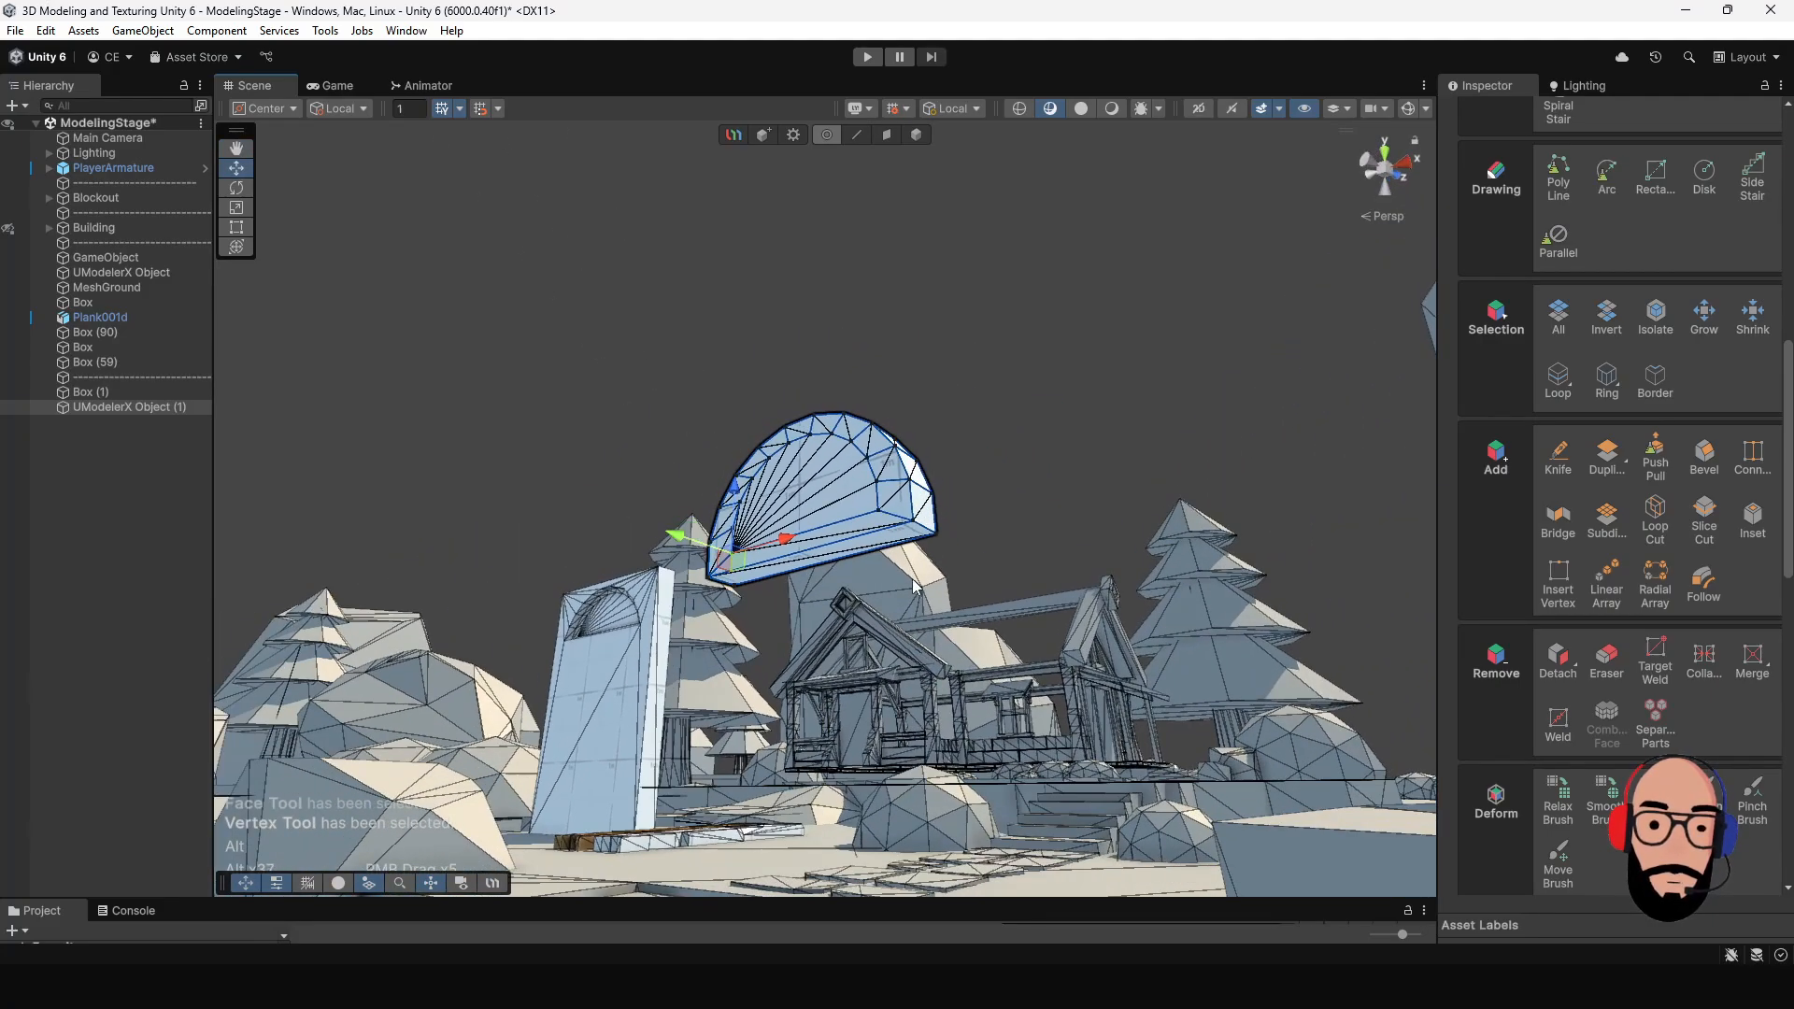
alt+drag(917, 669, 1047, 554)
scroll(944, 747, up, 5)
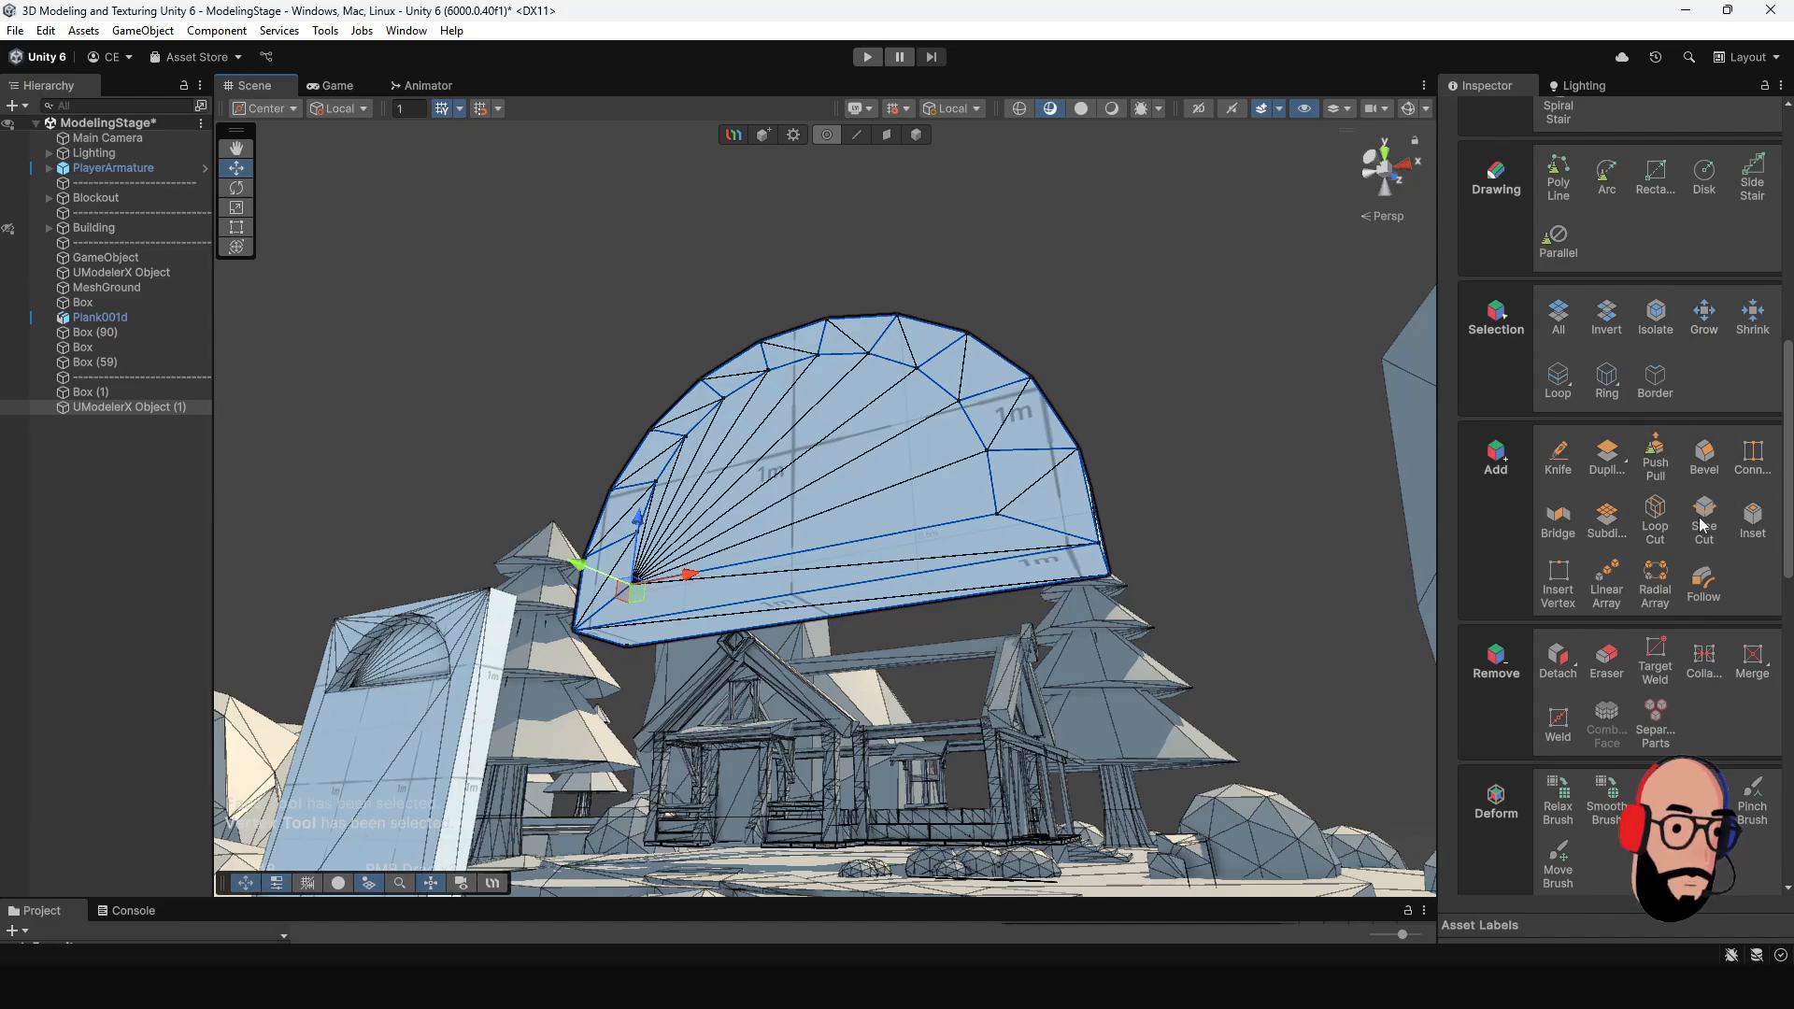
click(1562, 458)
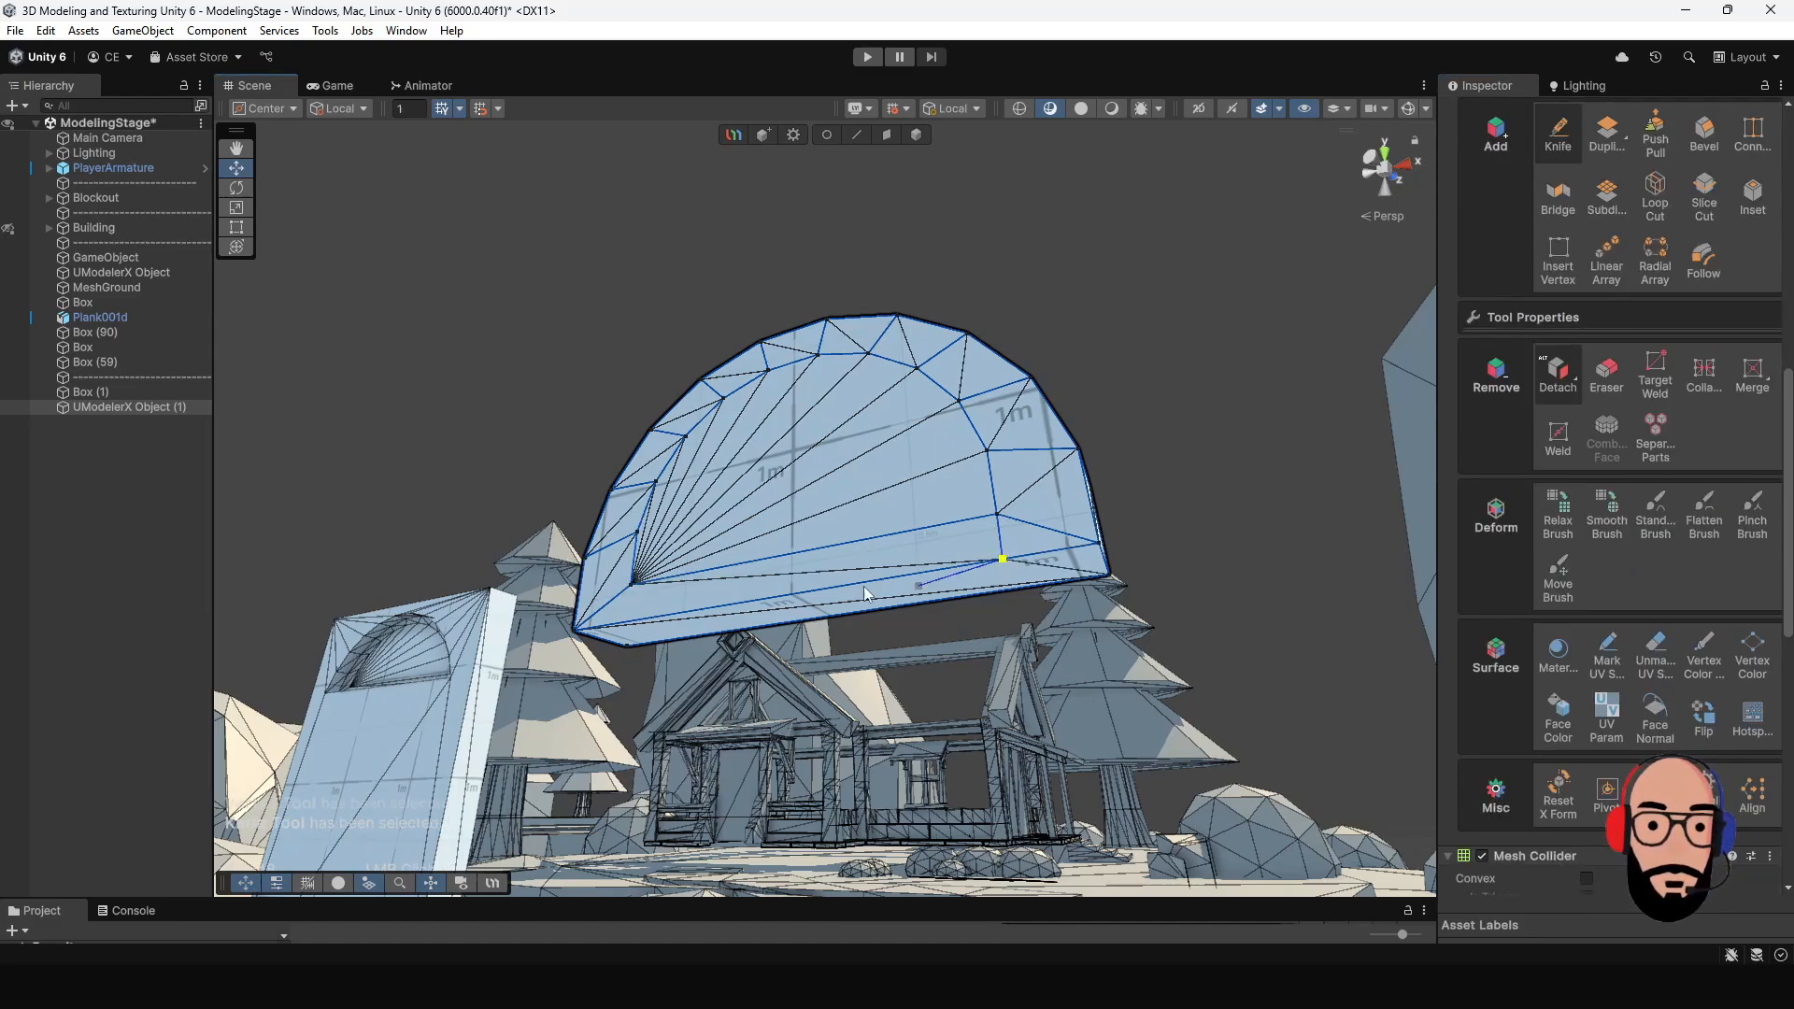
alt+drag(855, 598, 953, 682)
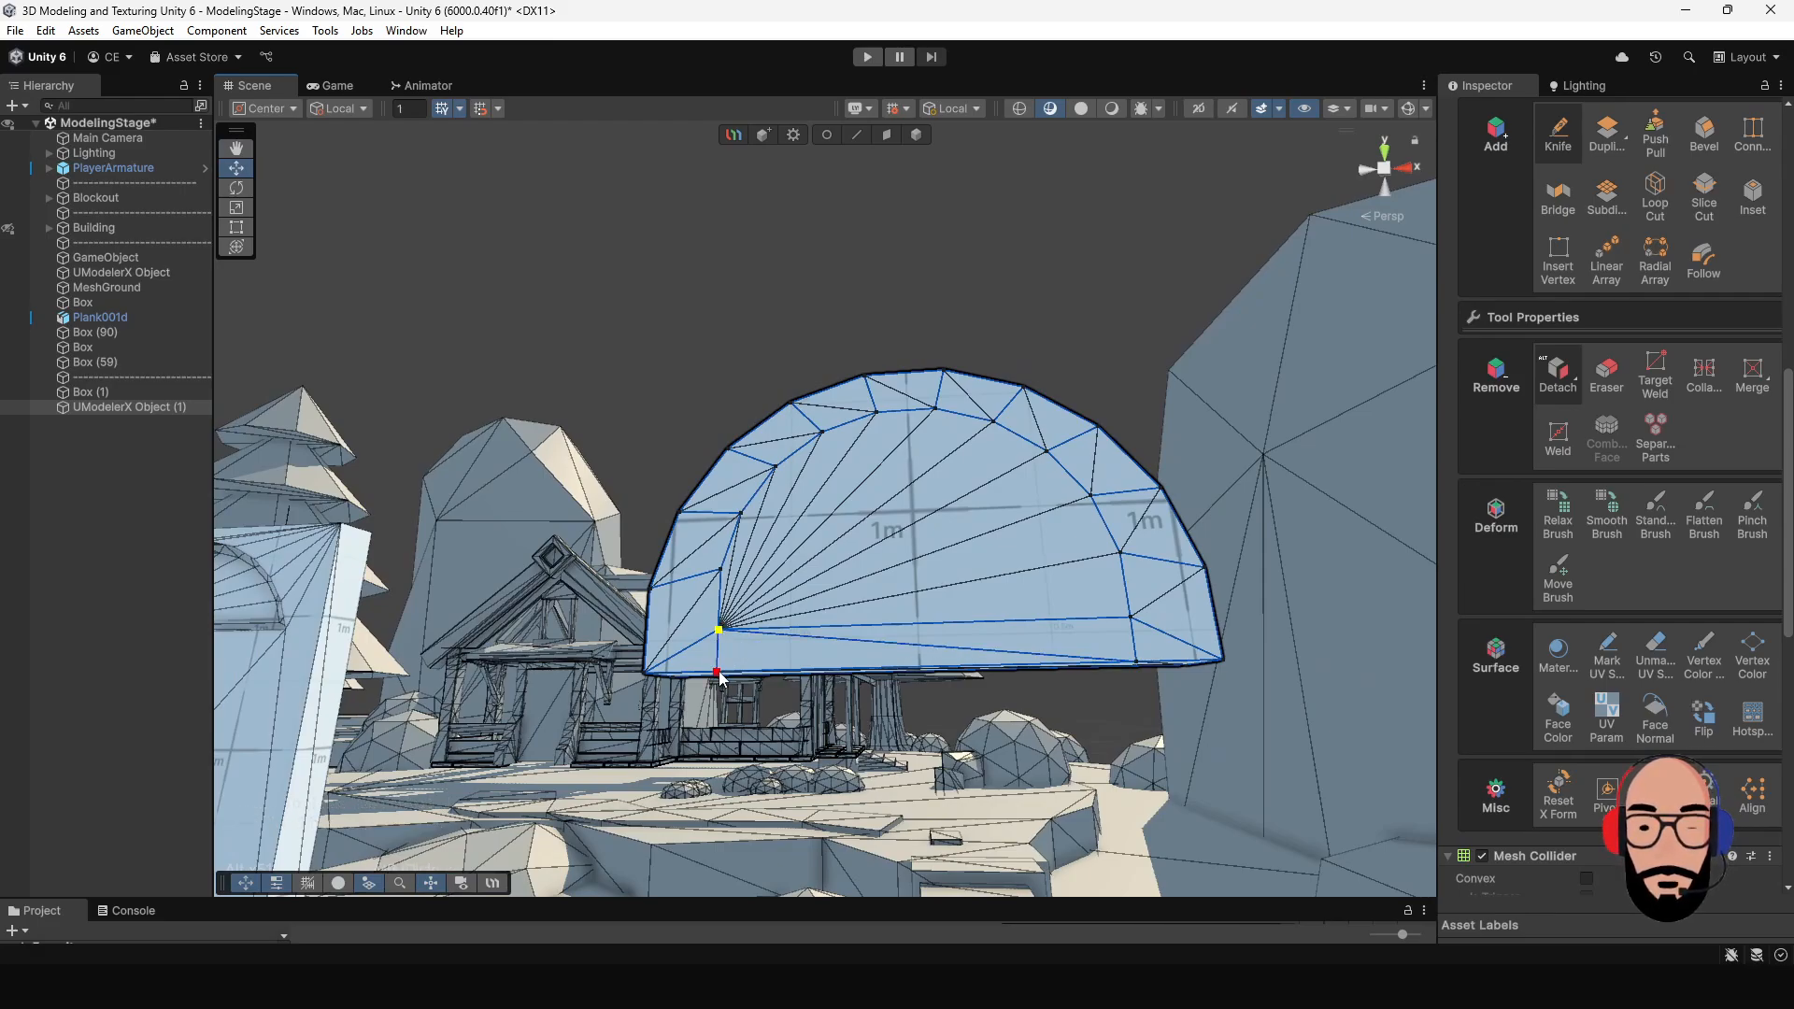
alt+drag(720, 679, 908, 683)
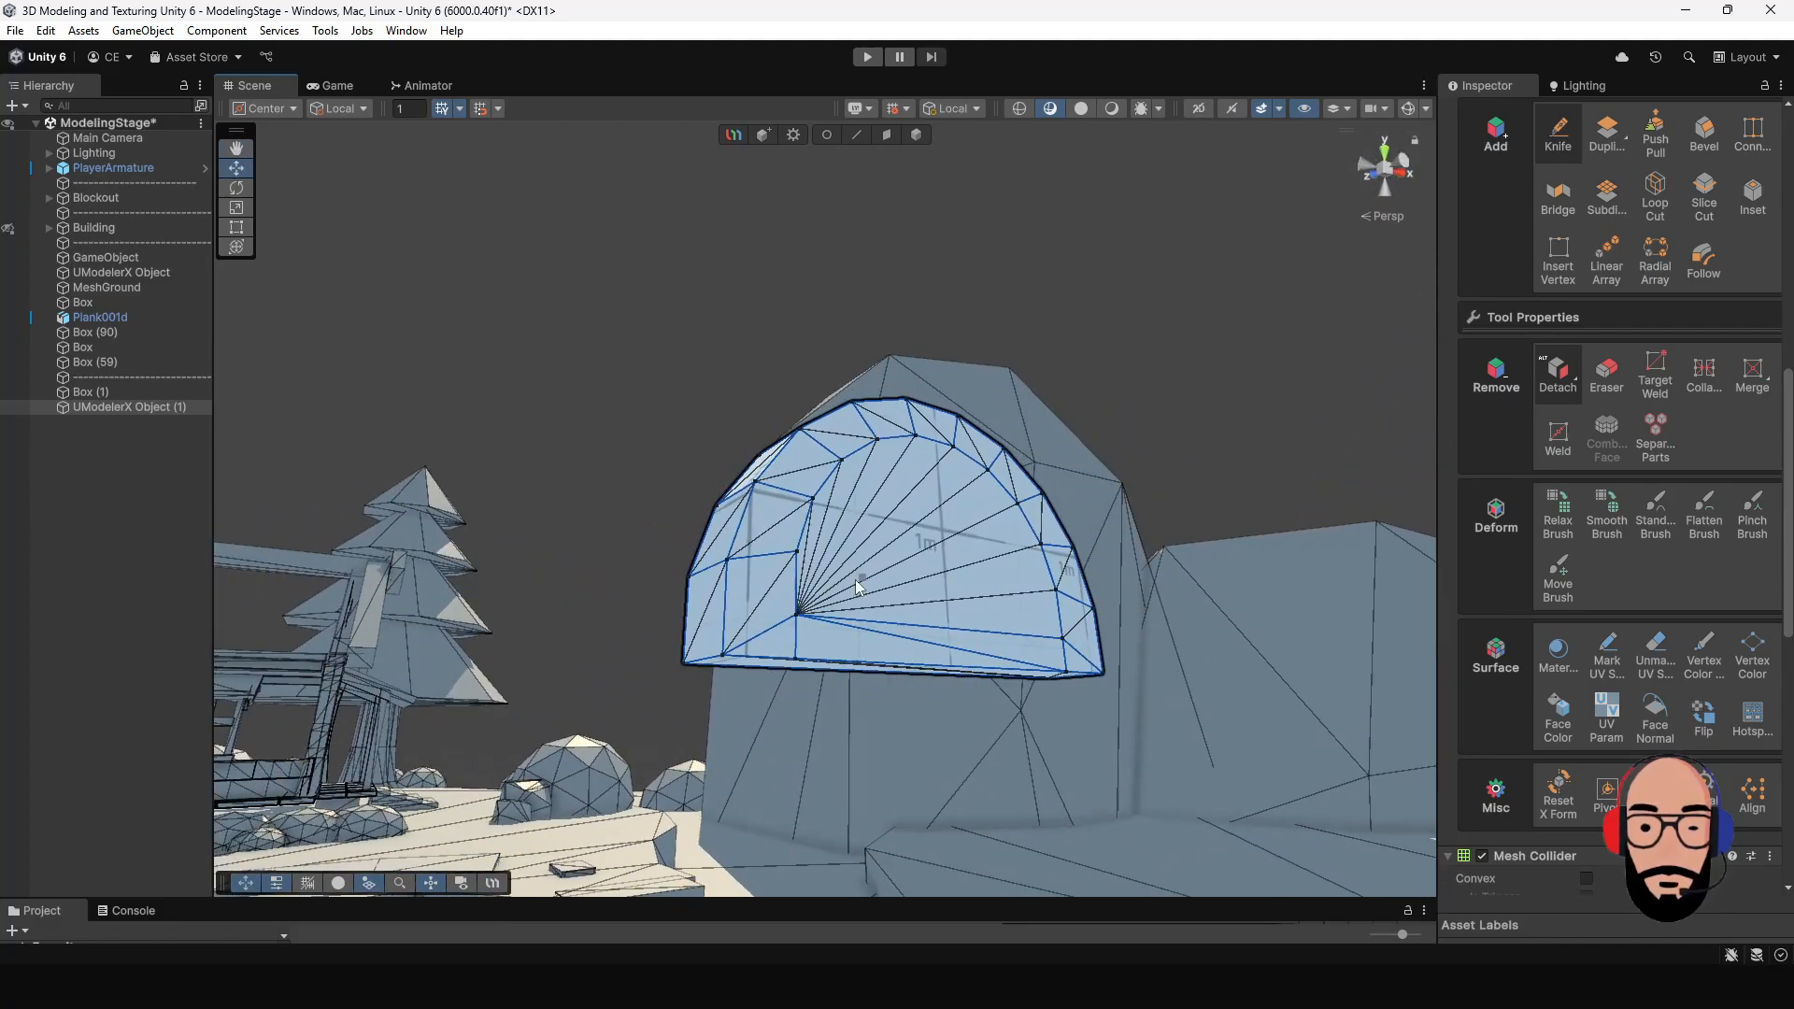
alt+drag(855, 579, 834, 352)
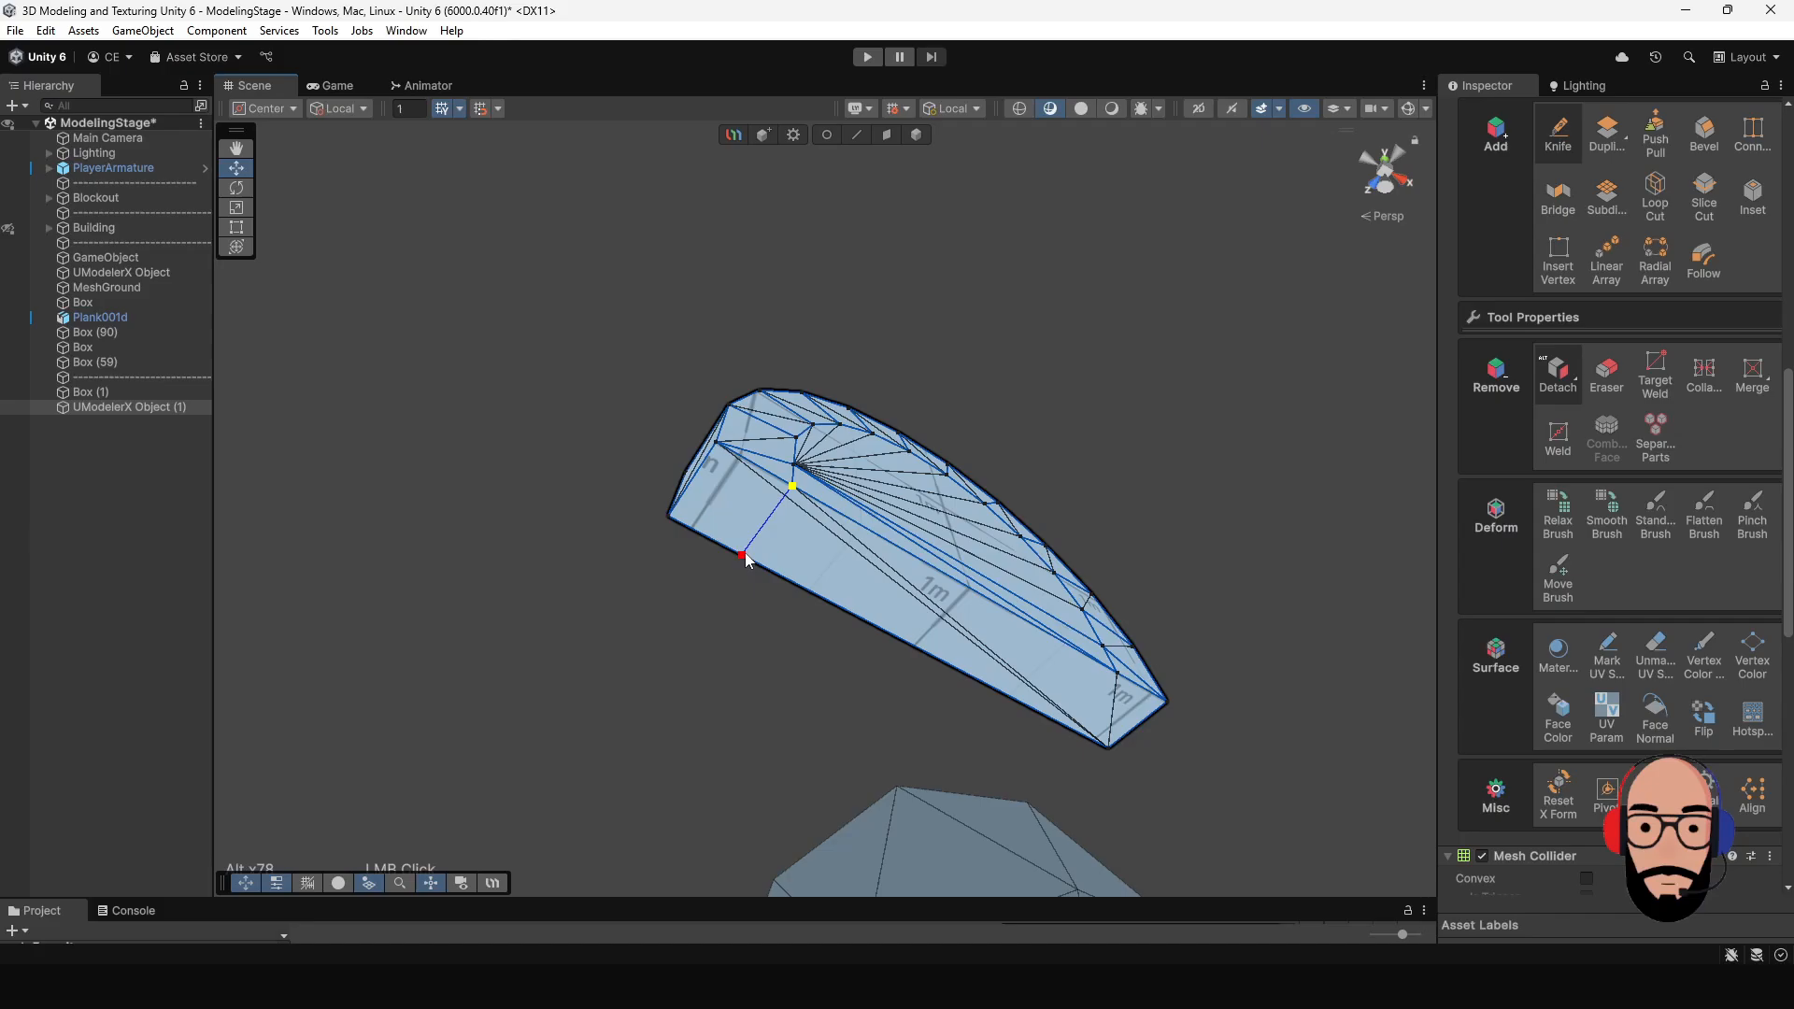
alt+drag(746, 559, 771, 568)
- Knife a matching cut from the inset's lower right corner across the underside of the half-round shape
alt+drag(957, 572, 1006, 607)
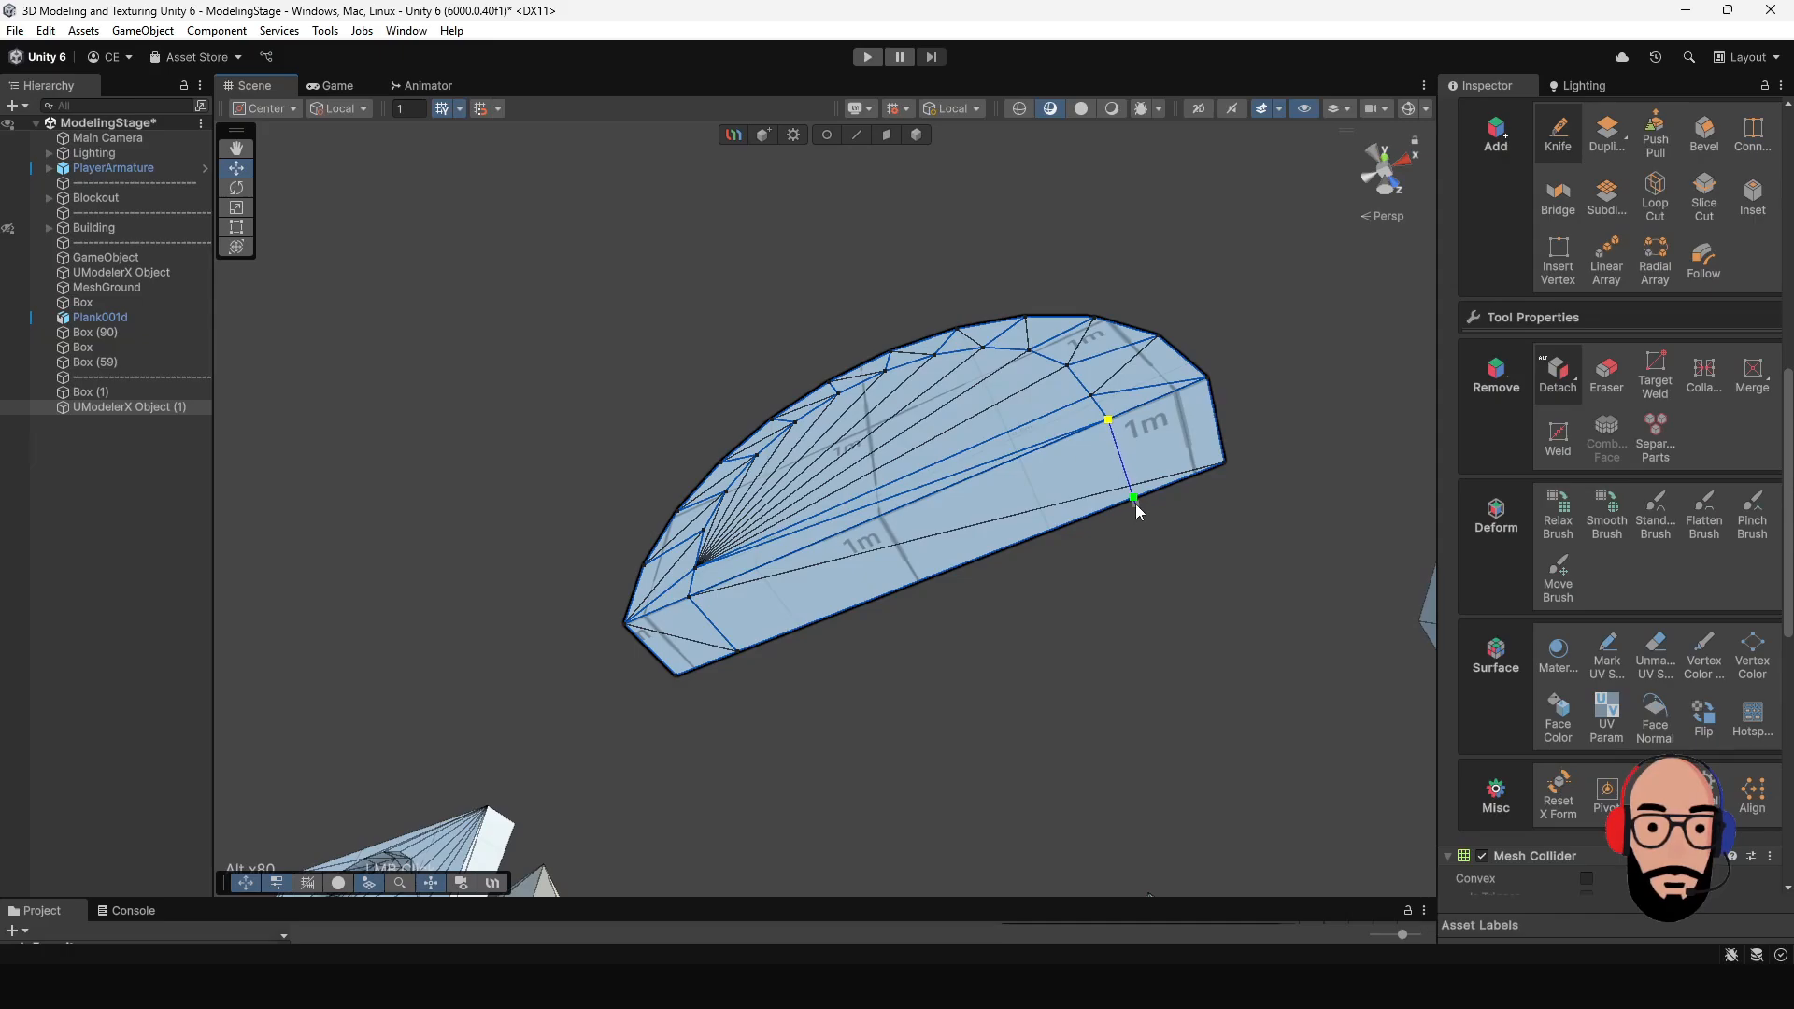
alt+drag(1136, 503, 1100, 516)
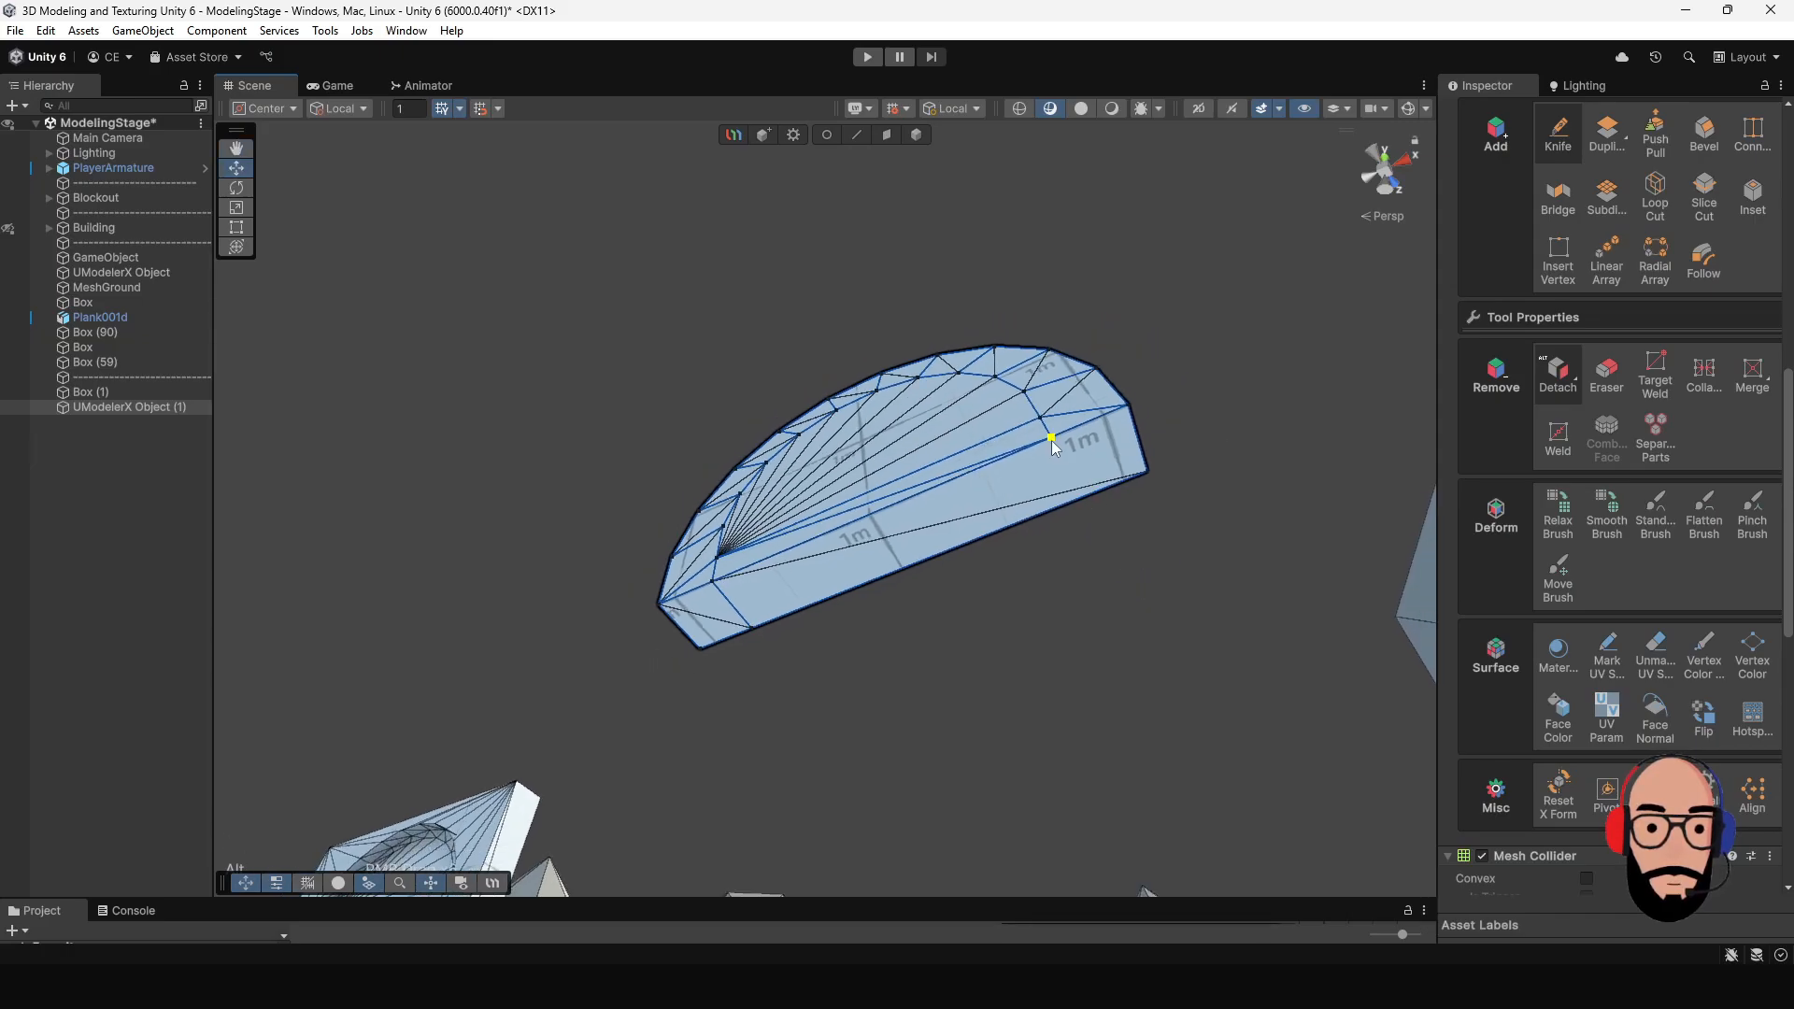
alt+drag(1178, 606, 1063, 643)
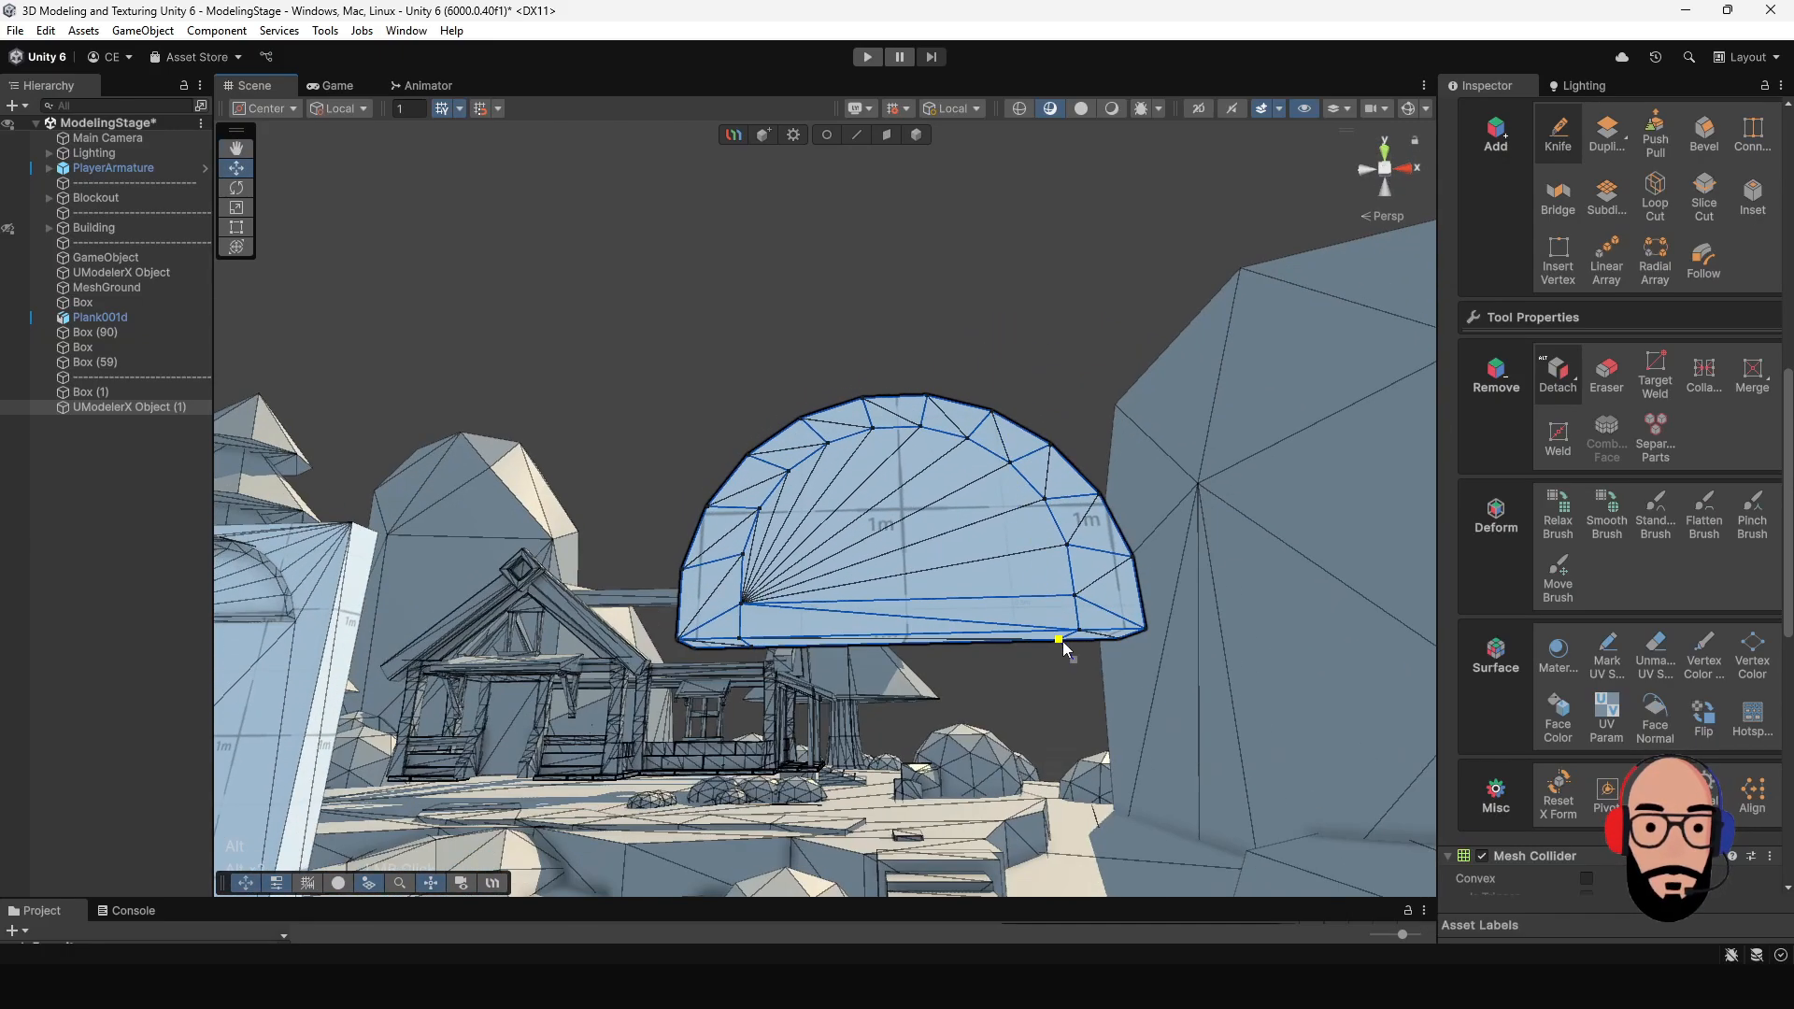
- Select the two end faces on the underside of the half-round and extrude them down to the ground as doorway legs
click(921, 138)
alt+drag(794, 607, 847, 544)
click(888, 137)
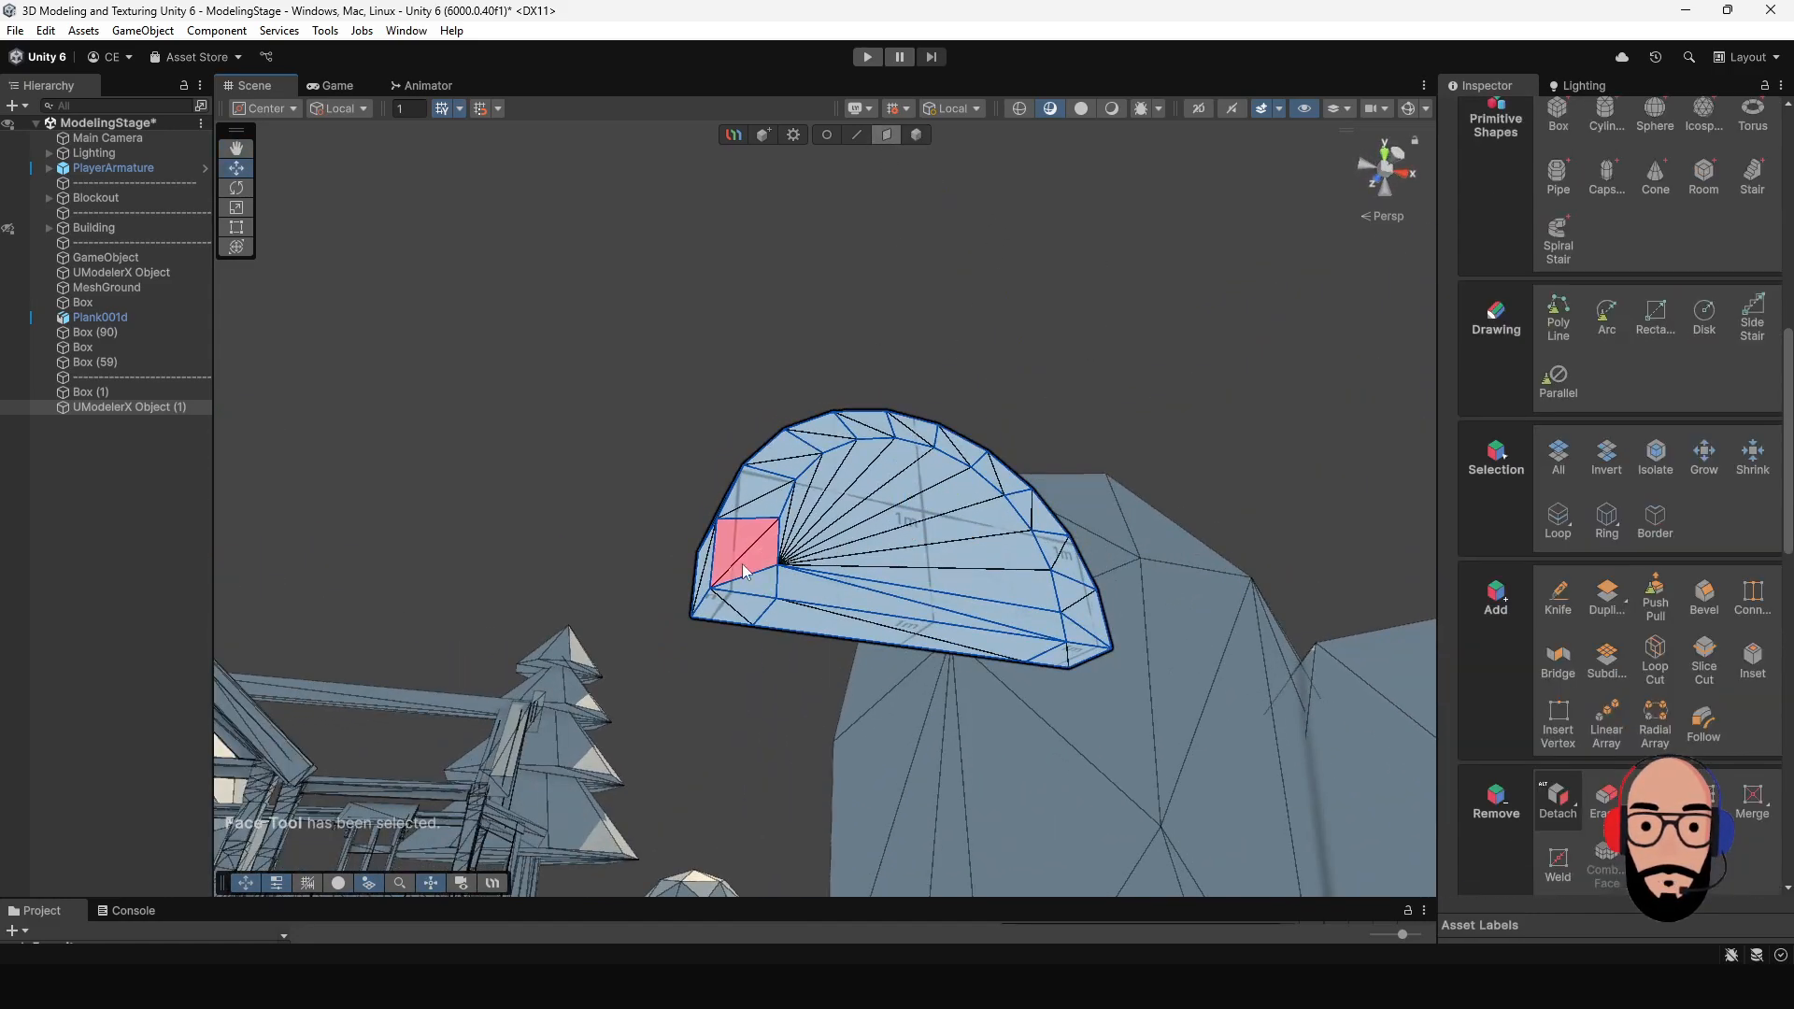
click(731, 607)
alt+drag(1102, 692, 1047, 864)
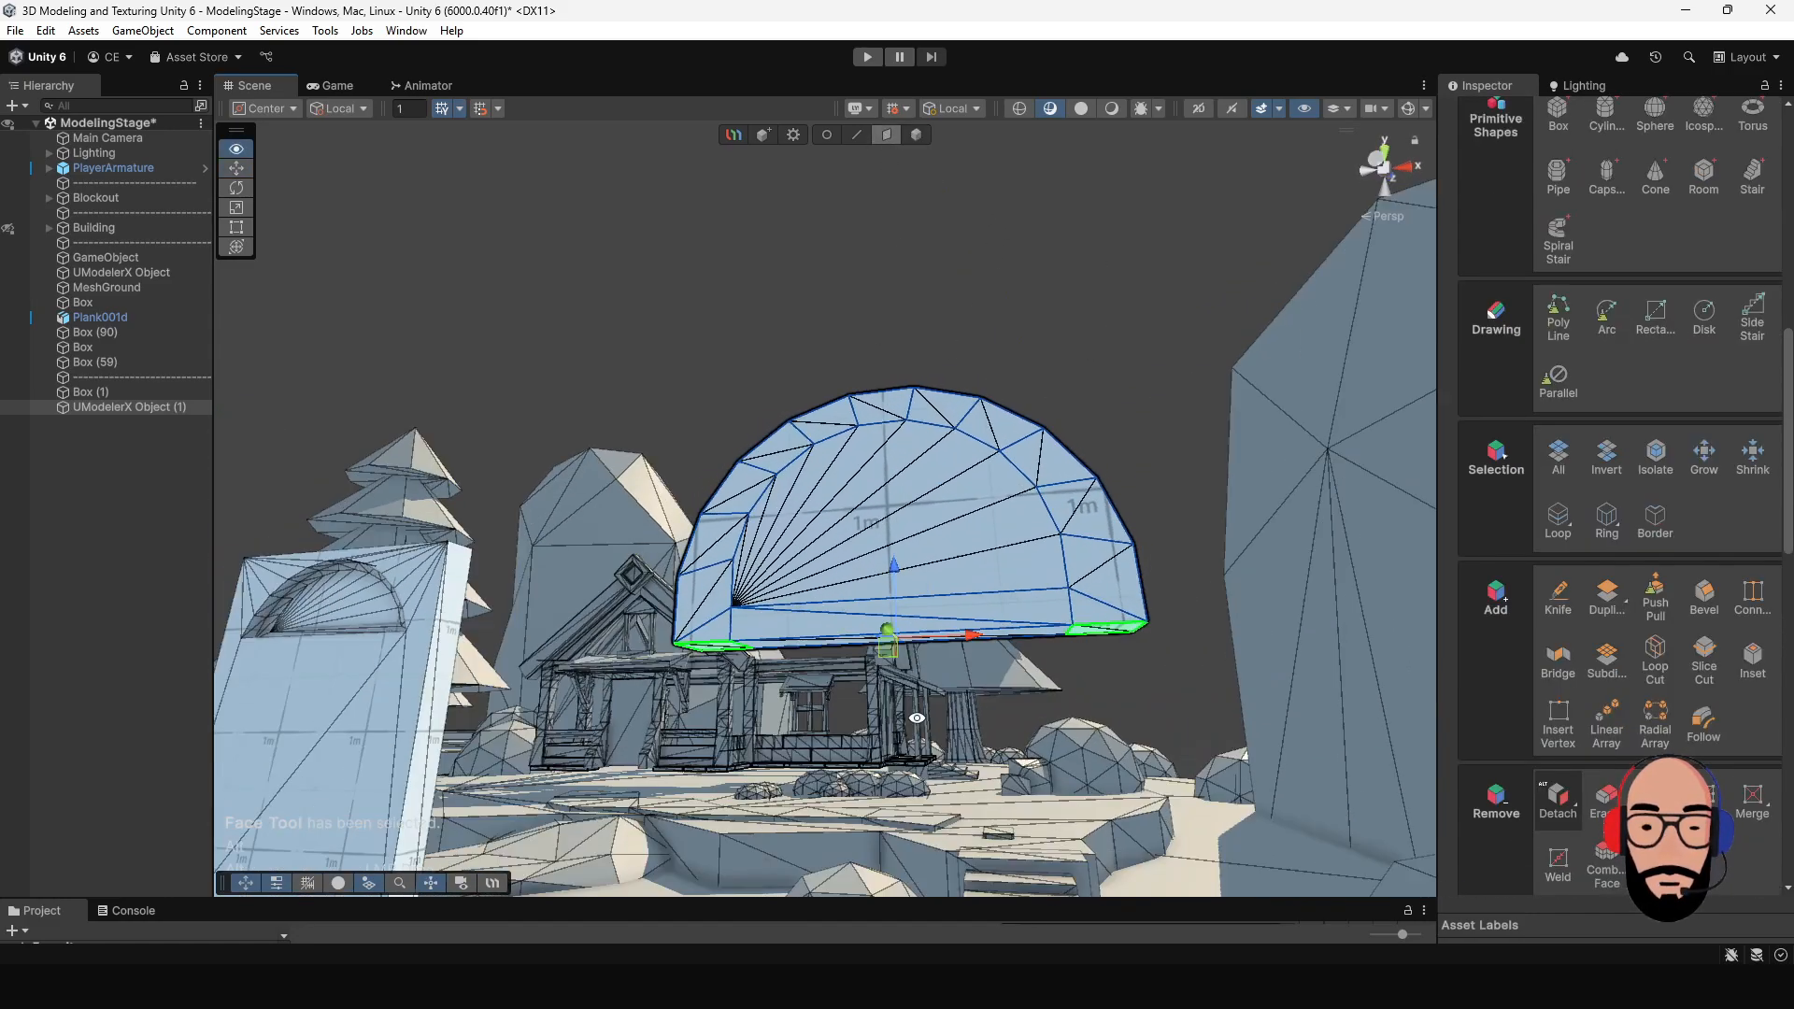
scroll(865, 523, down, 5)
middle_drag(864, 523, 848, 355)
alt+drag(848, 355, 867, 456)
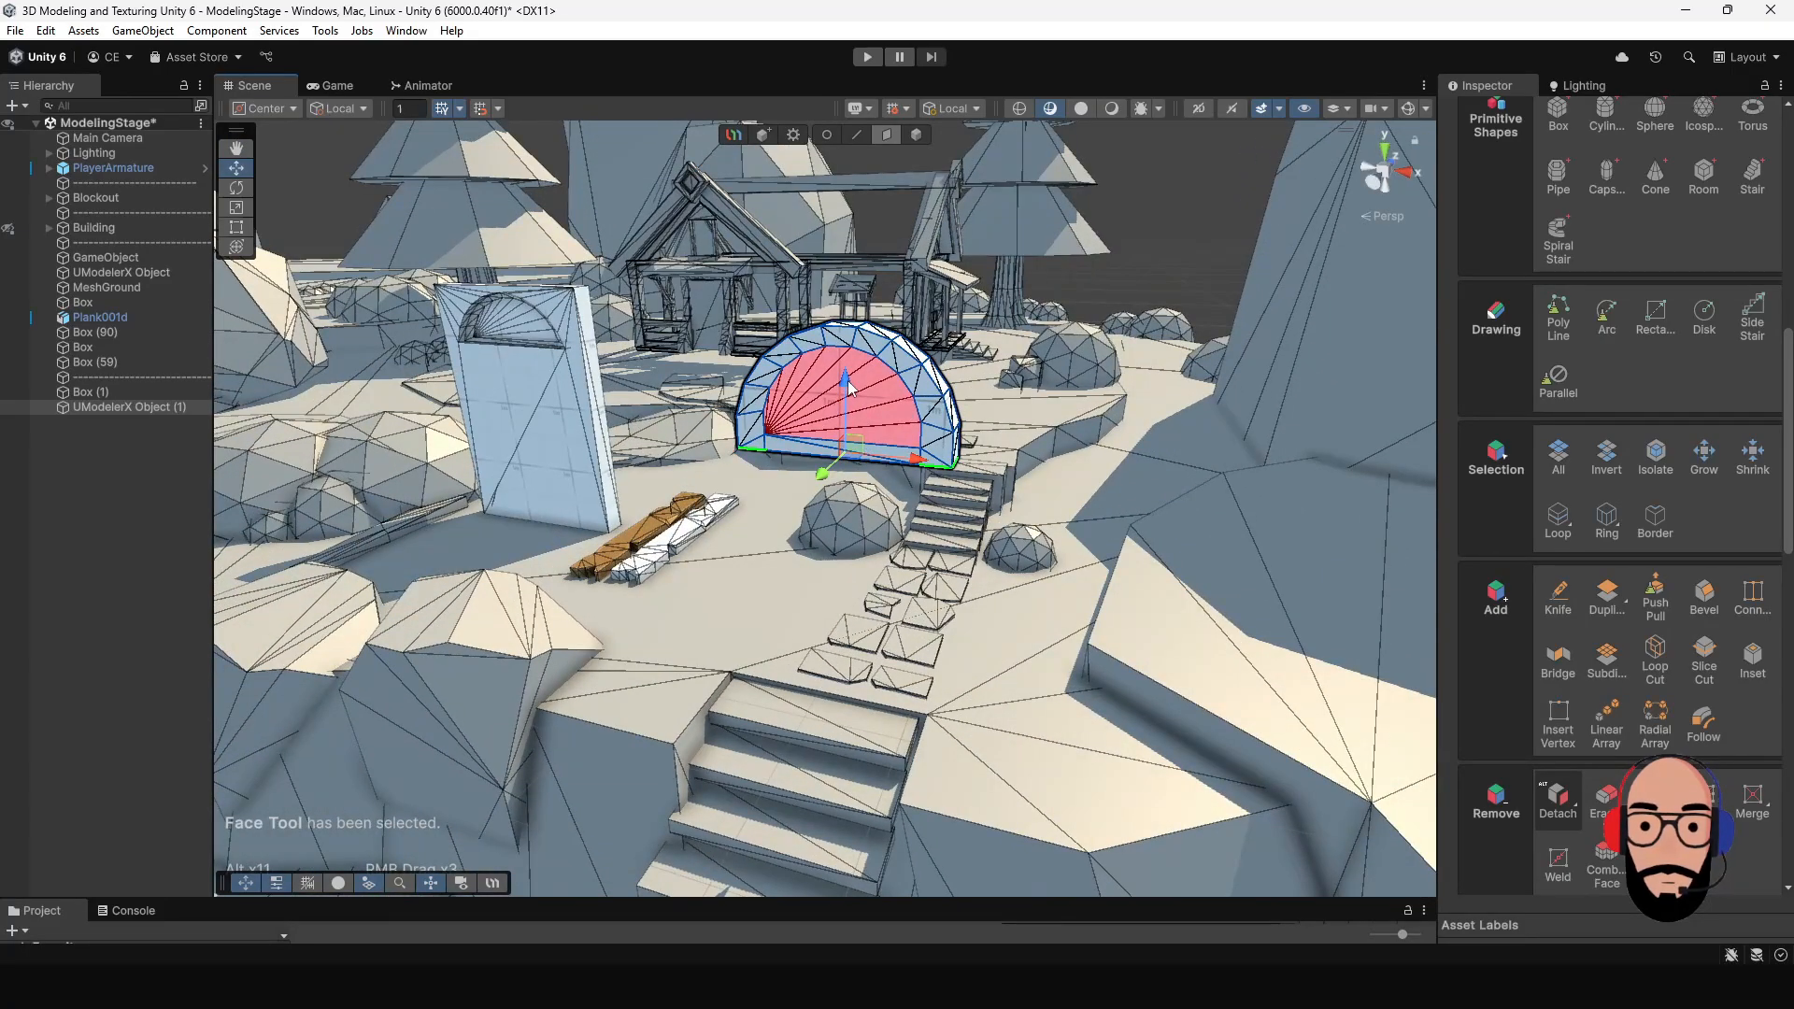
shift+drag(849, 380, 852, 607)
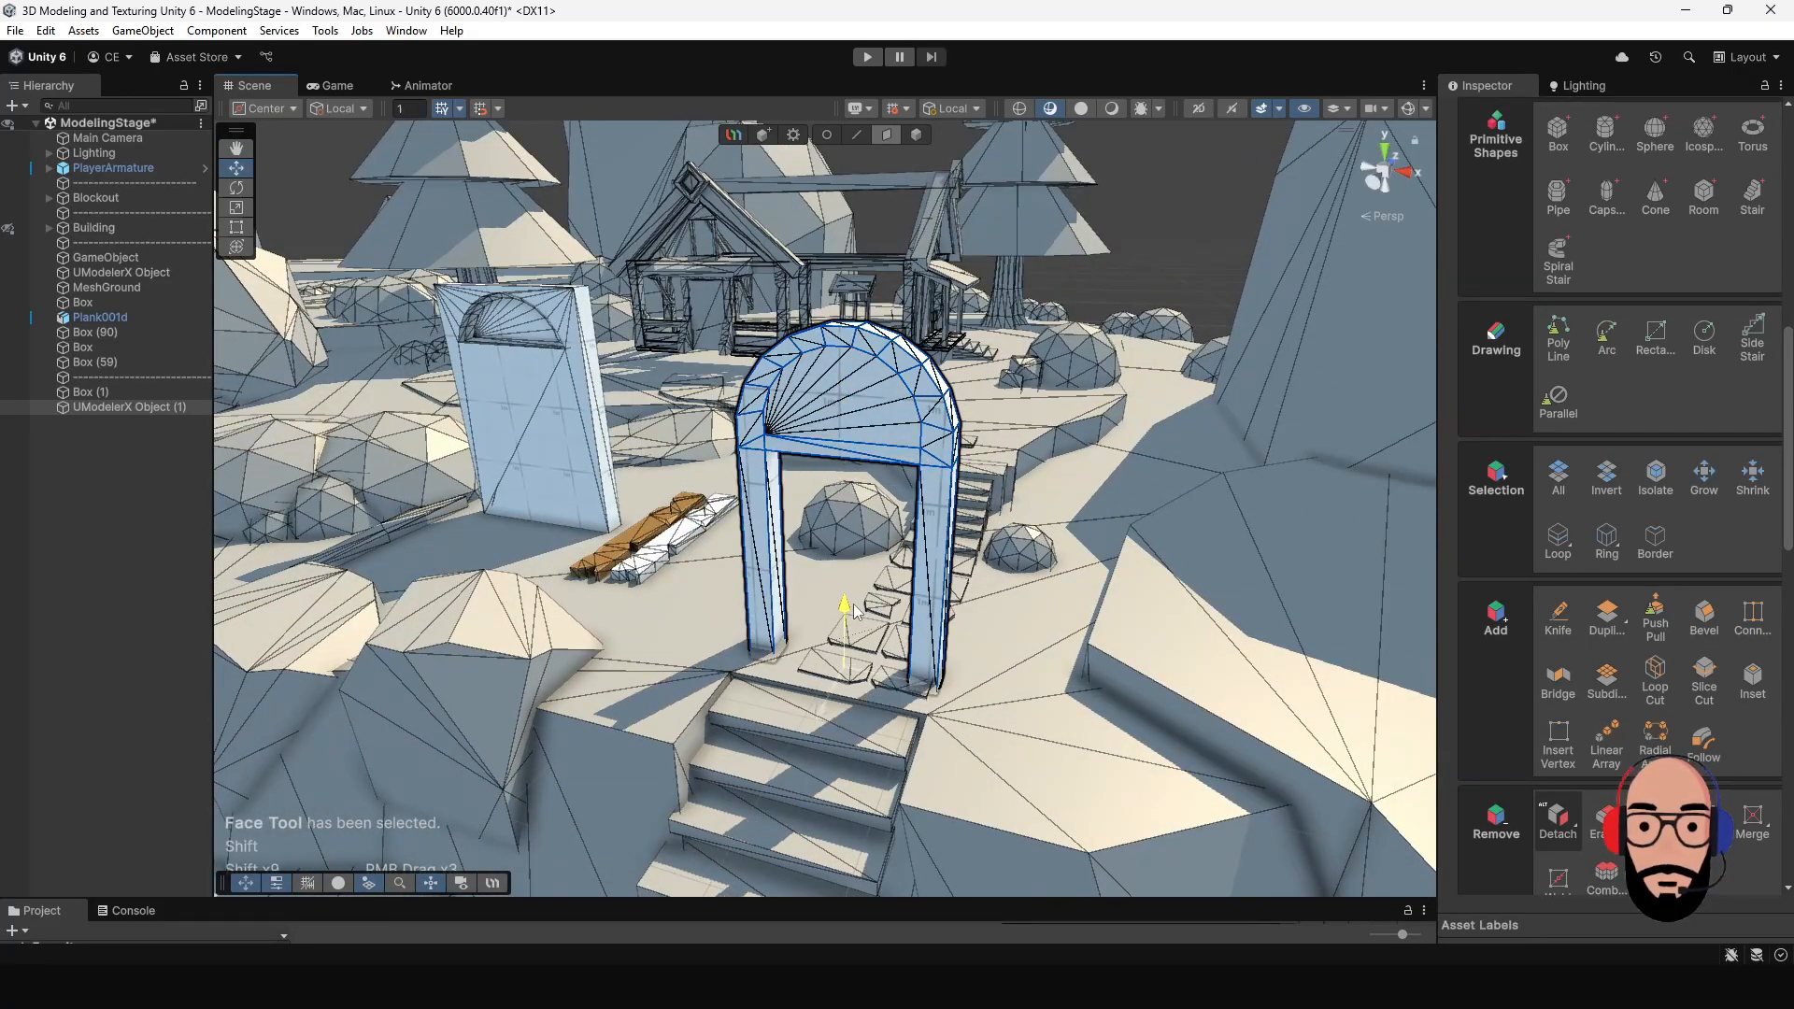
- Examine the arched doorway and its two legs as a whole object from several angles
alt+drag(767, 257, 962, 208)
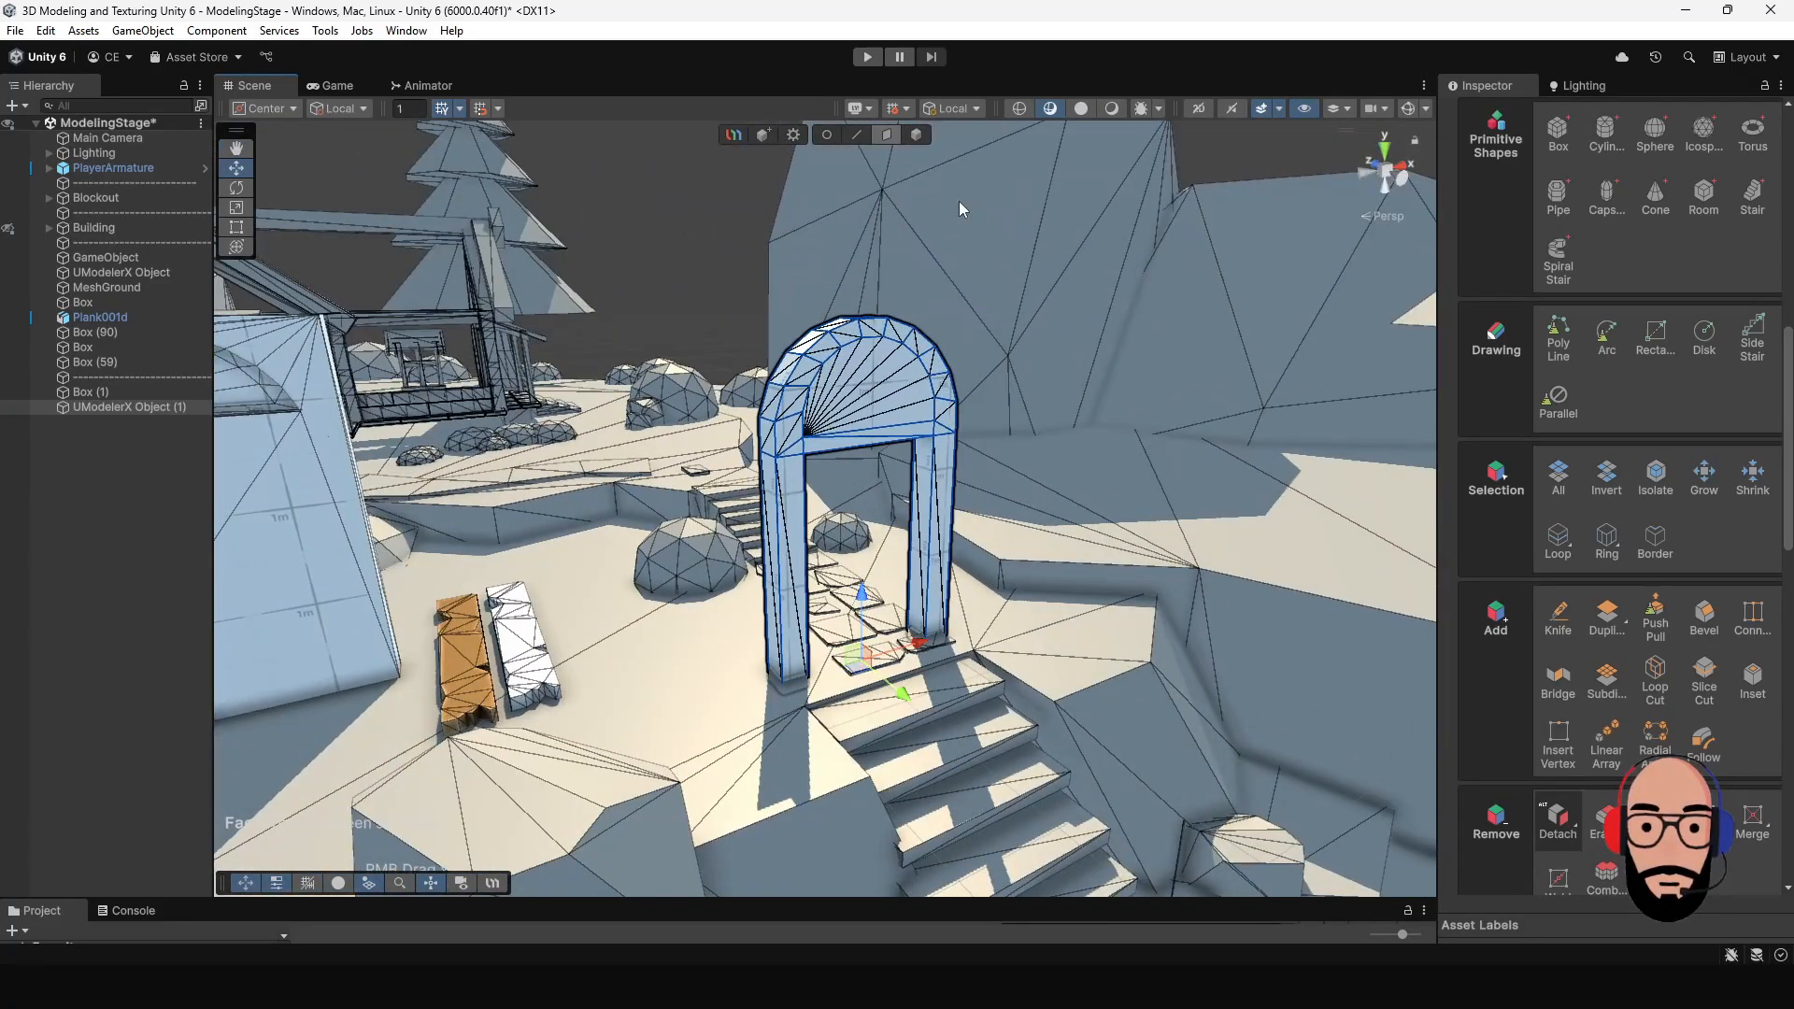
click(917, 136)
alt+drag(920, 420, 937, 572)
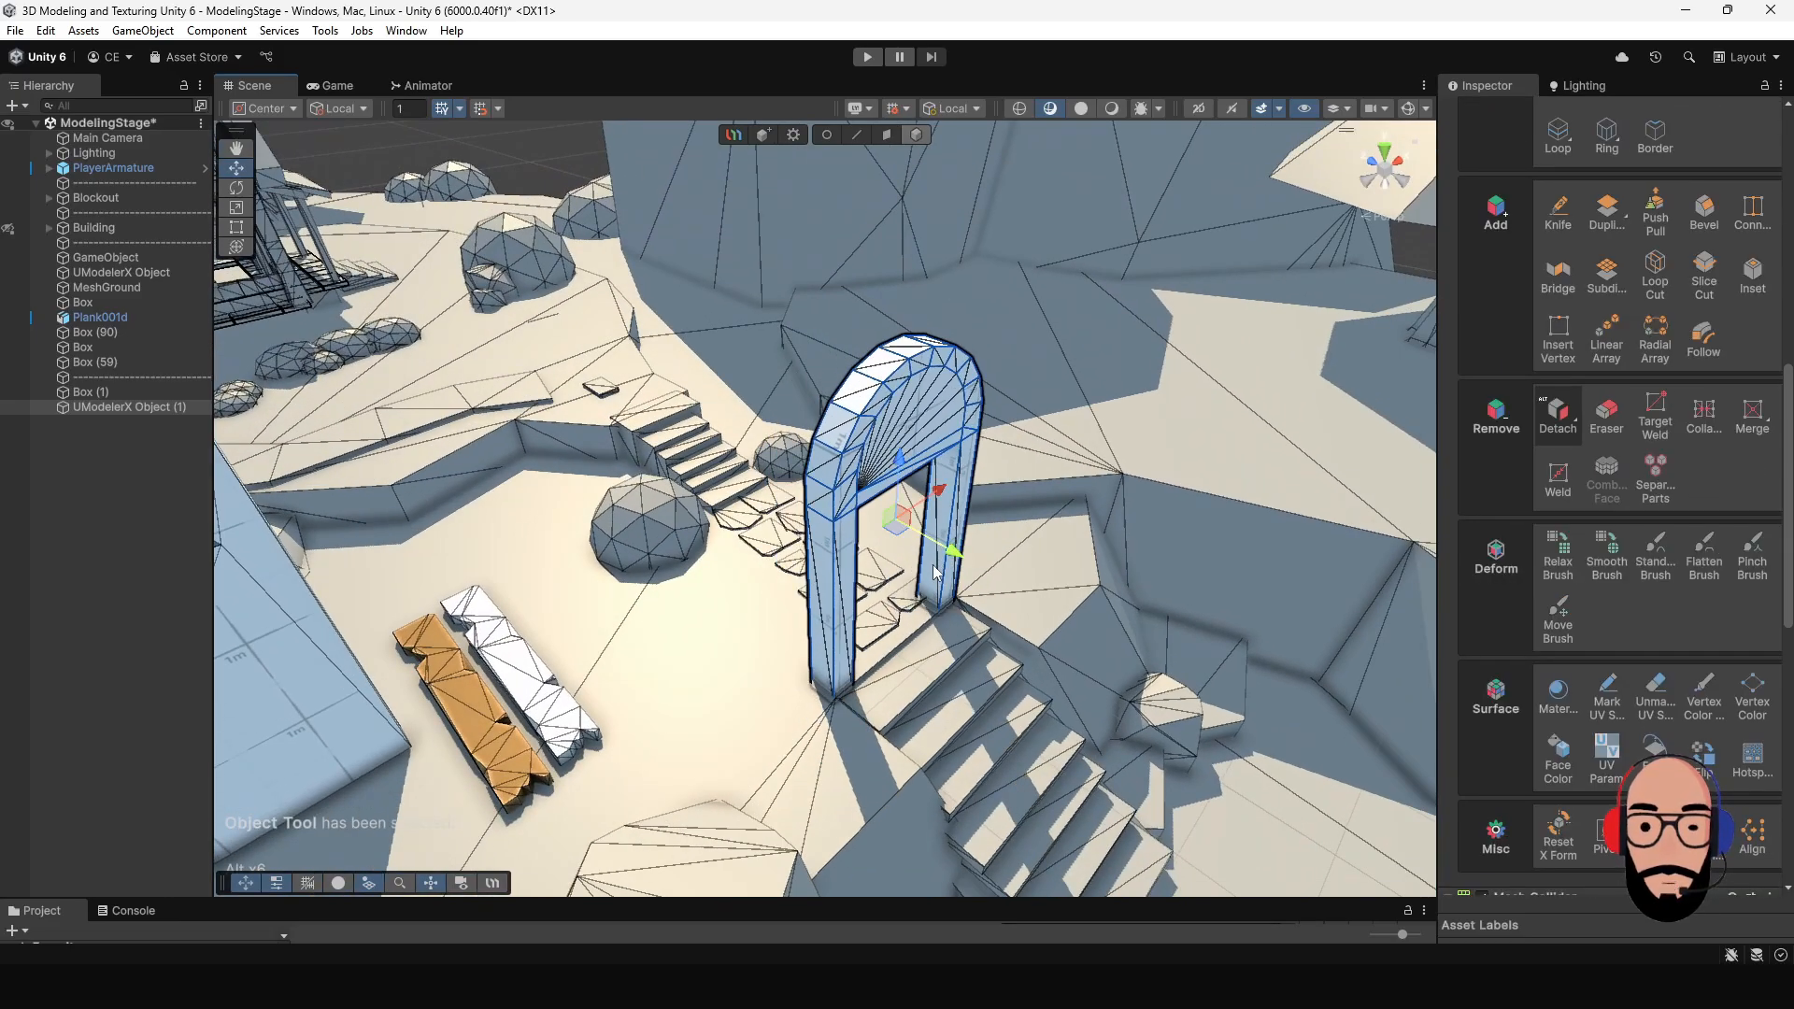
scroll(1024, 633, up, 6)
alt+drag(1024, 631, 859, 462)
scroll(860, 462, down, 6)
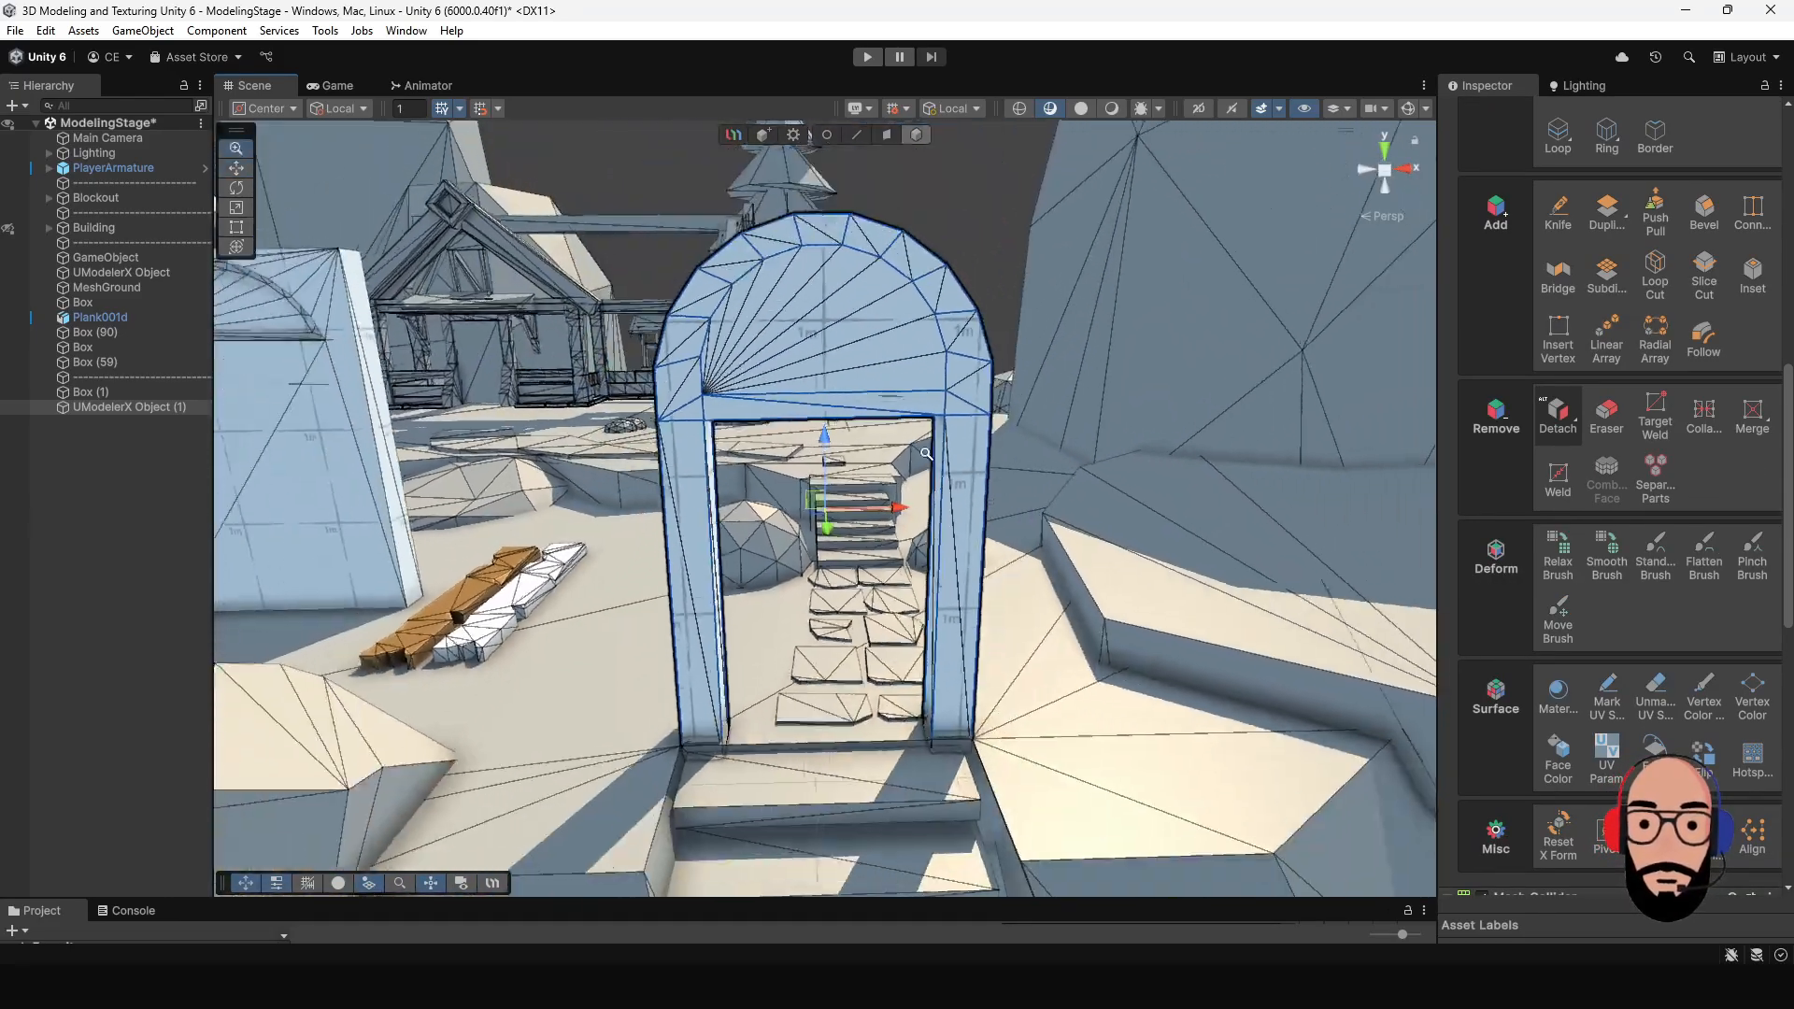
middle_drag(859, 460, 878, 548)
alt+drag(879, 549, 930, 666)
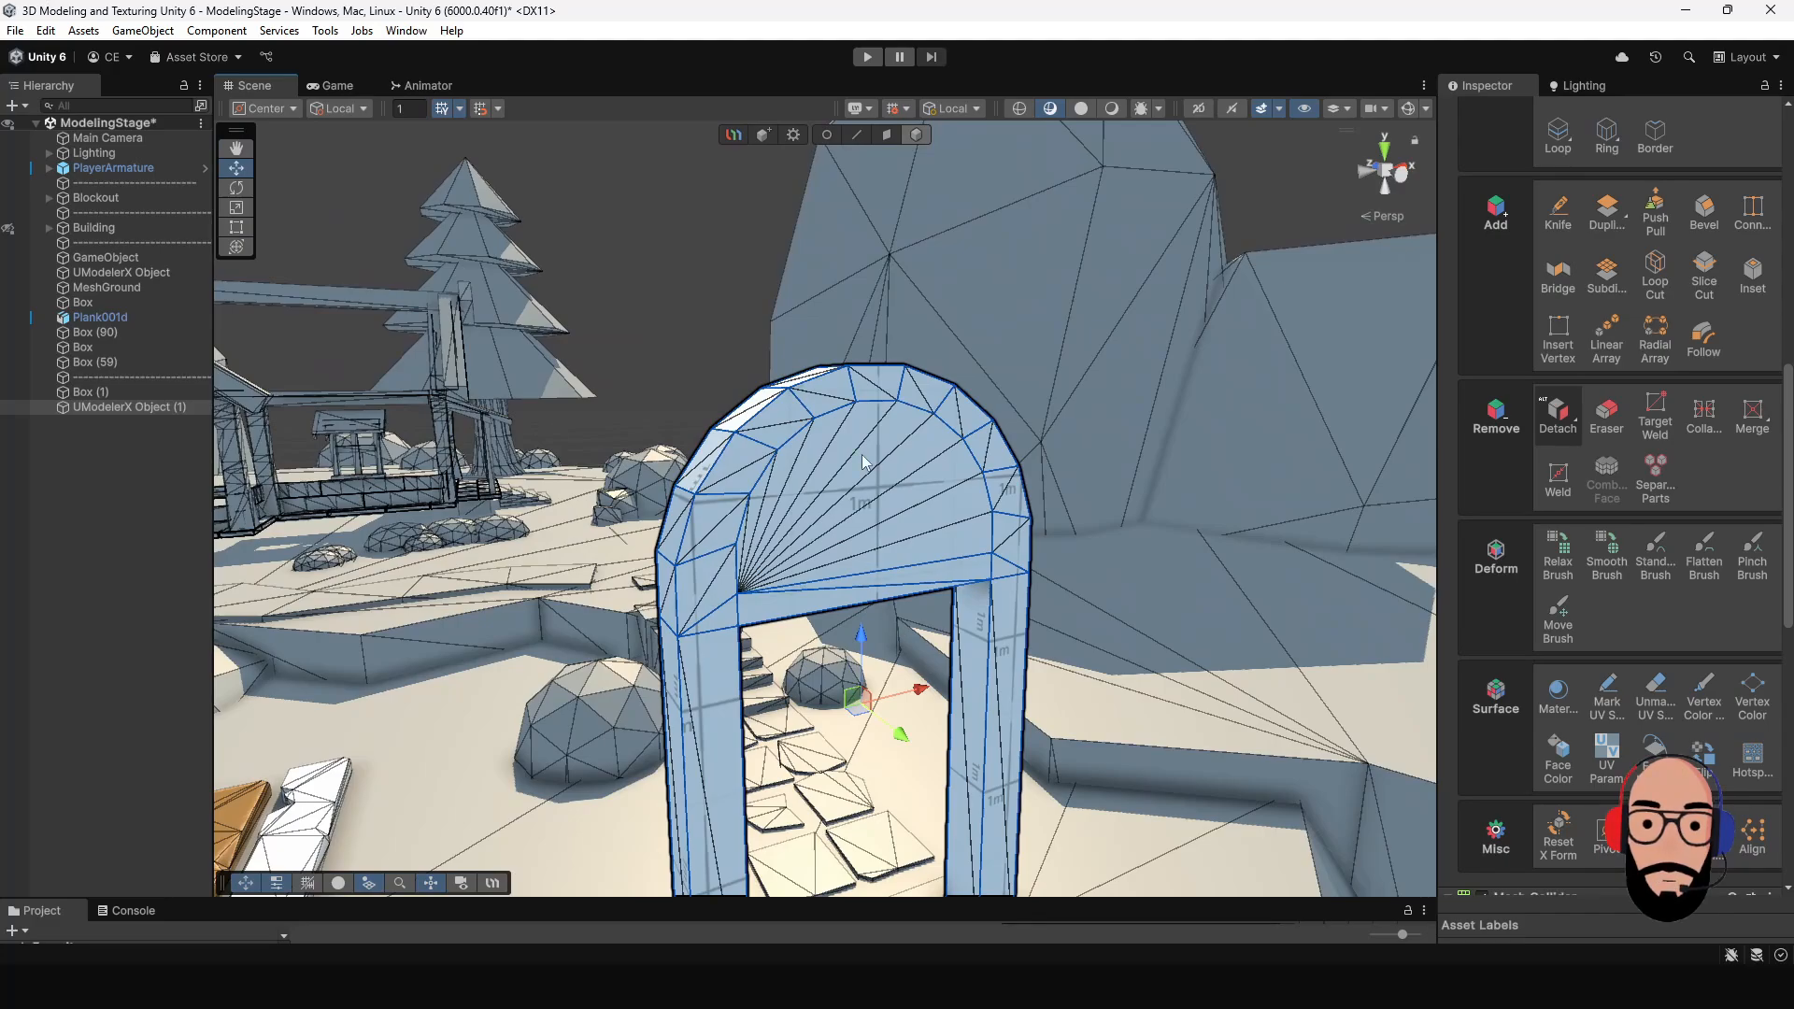
- Inset the half-round panel face above the doorway by scaling it and push it inward to form a recess
click(886, 134)
click(869, 449)
alt+drag(869, 449, 886, 504)
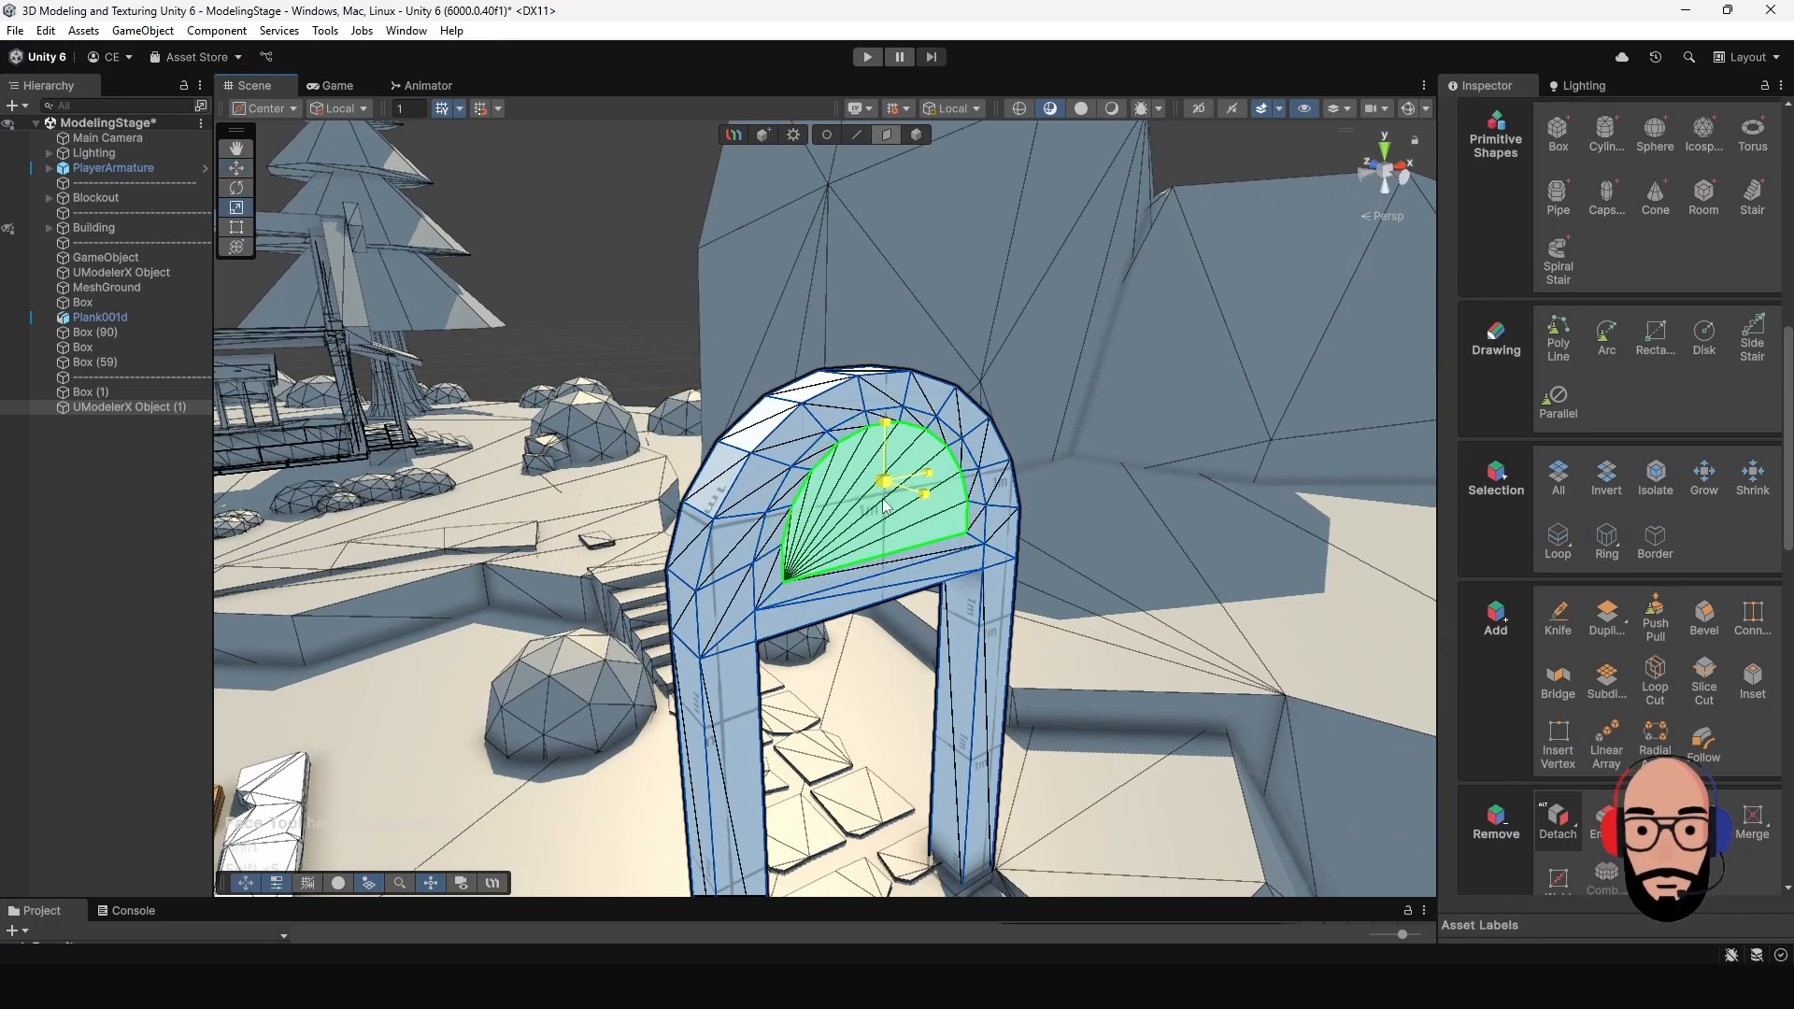
scroll(937, 543, up, 2)
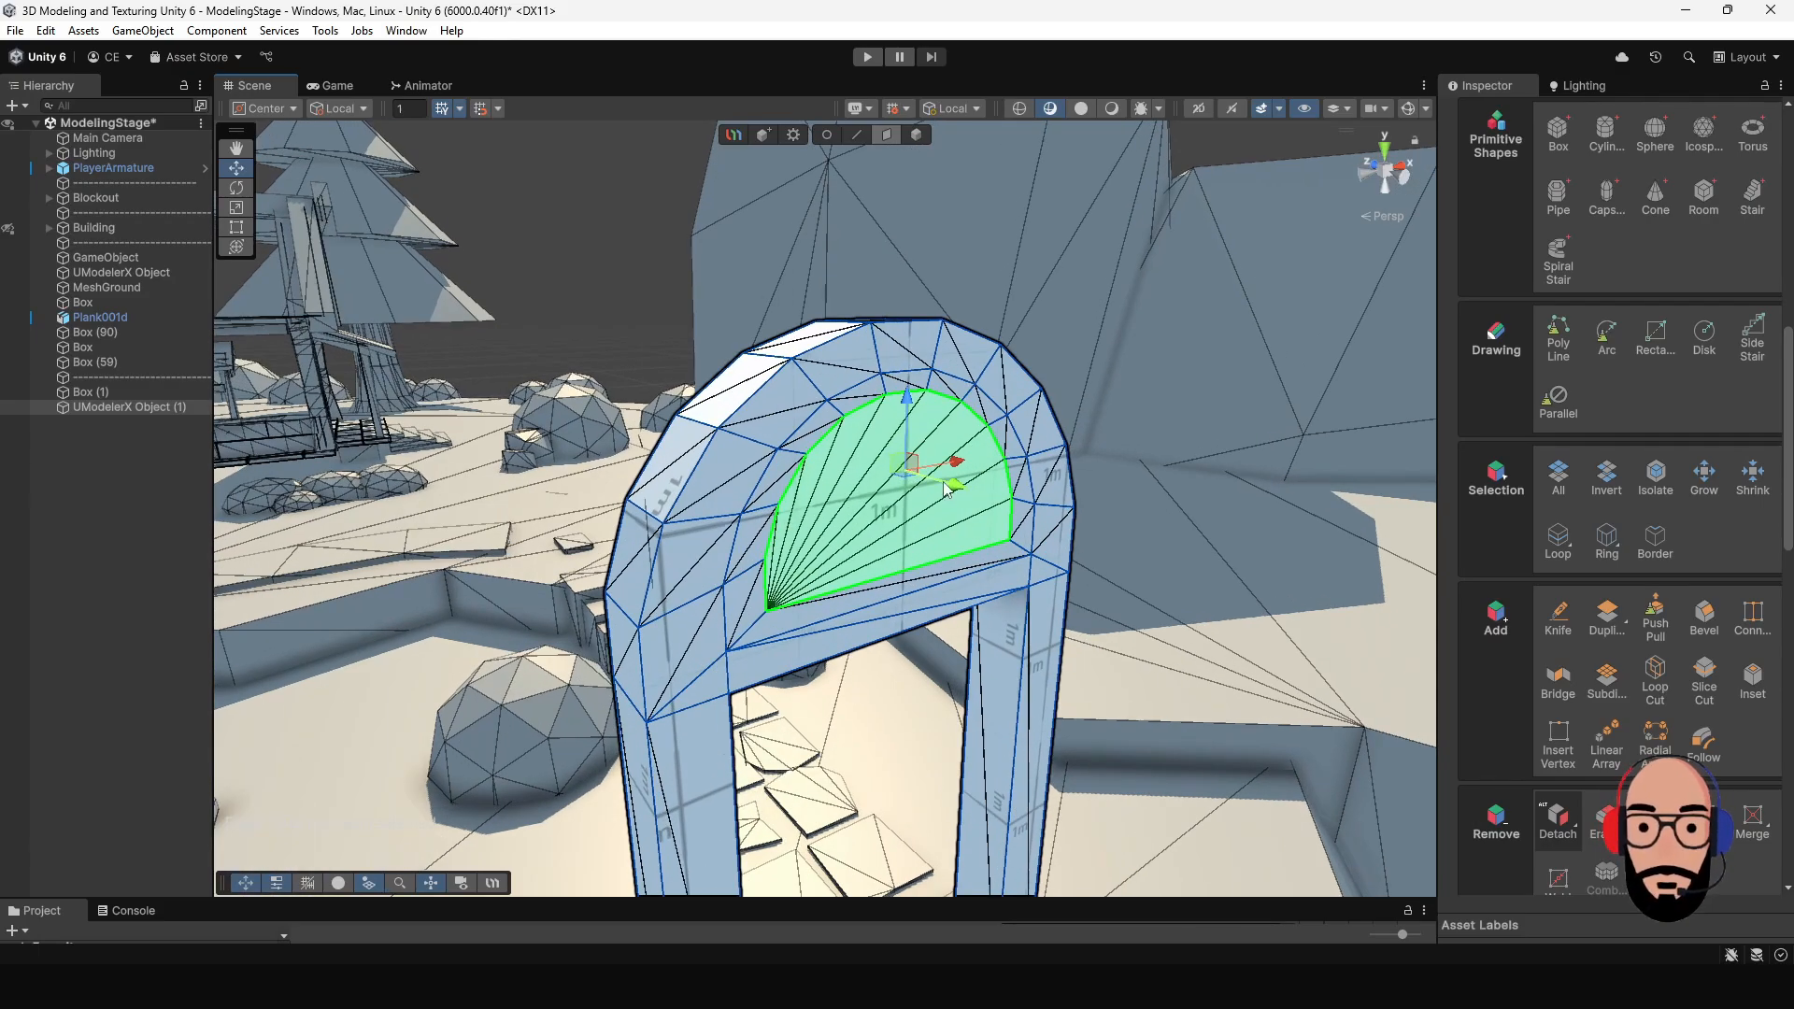
drag(955, 486, 614, 552)
scroll(579, 588, down, 3)
scroll(738, 603, up, 2)
alt+drag(739, 603, 988, 676)
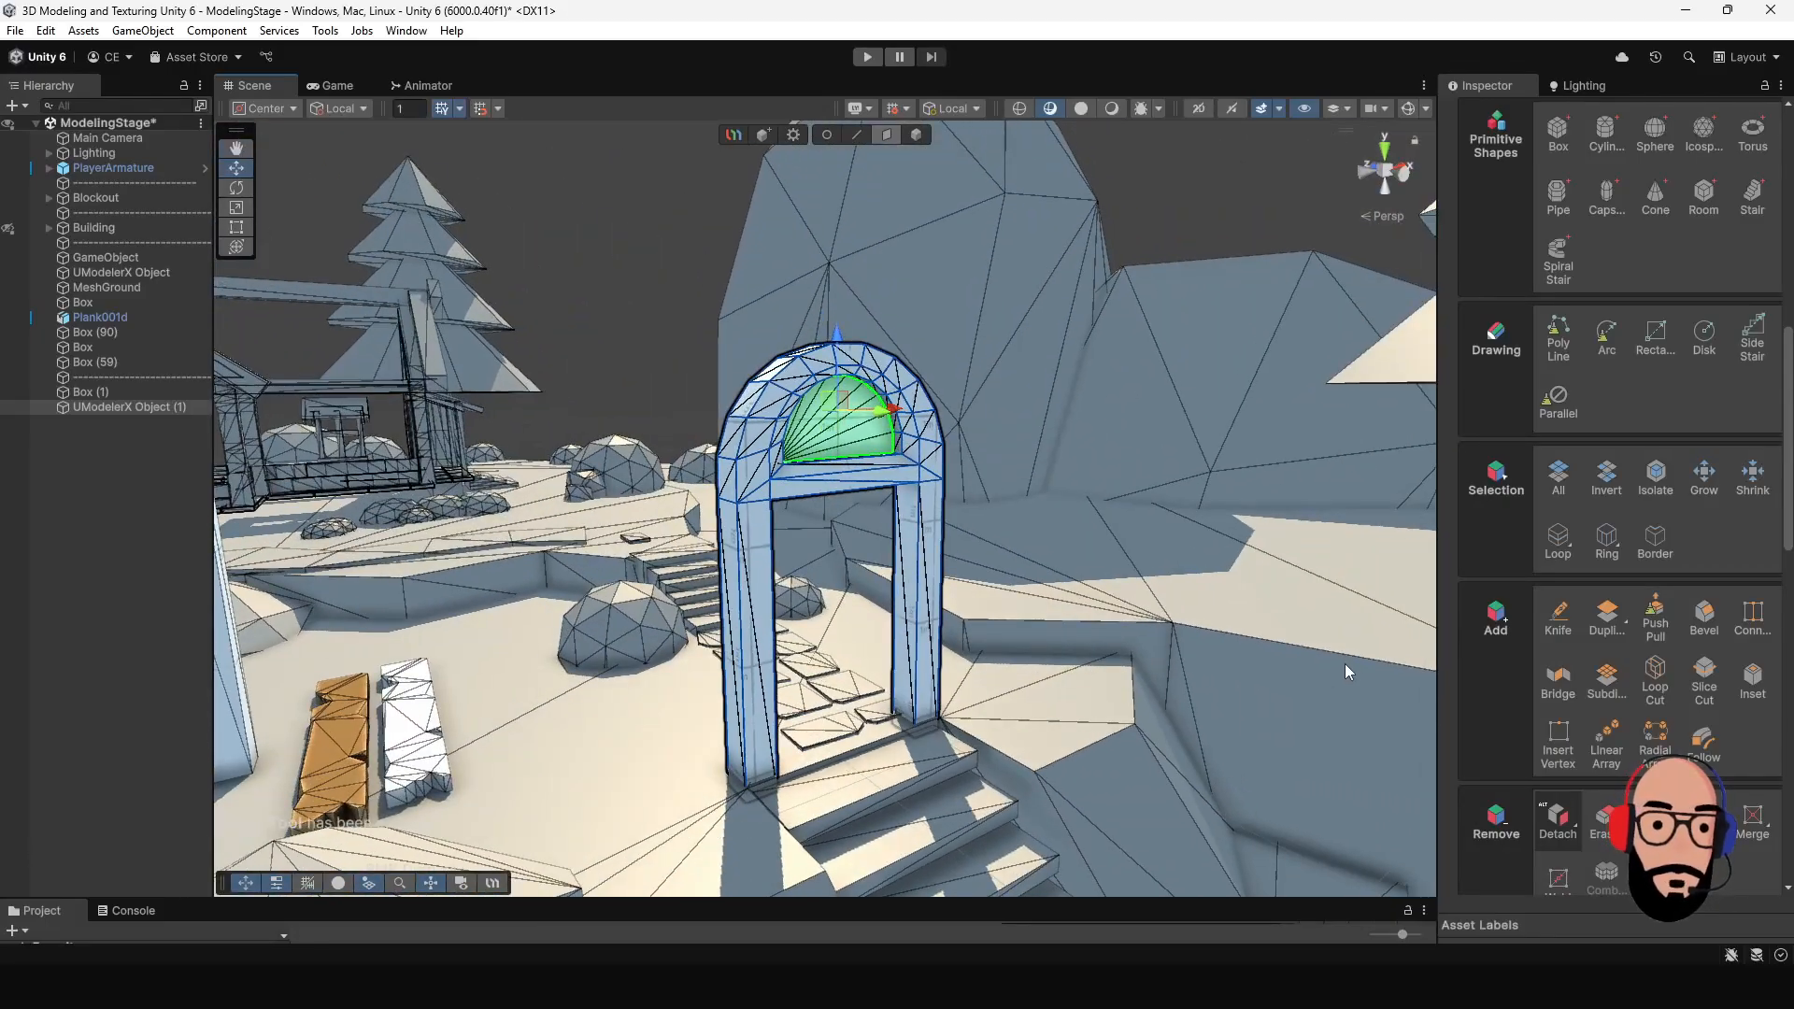
- Add a single loop cut around the lower part of each doorway leg
click(1655, 687)
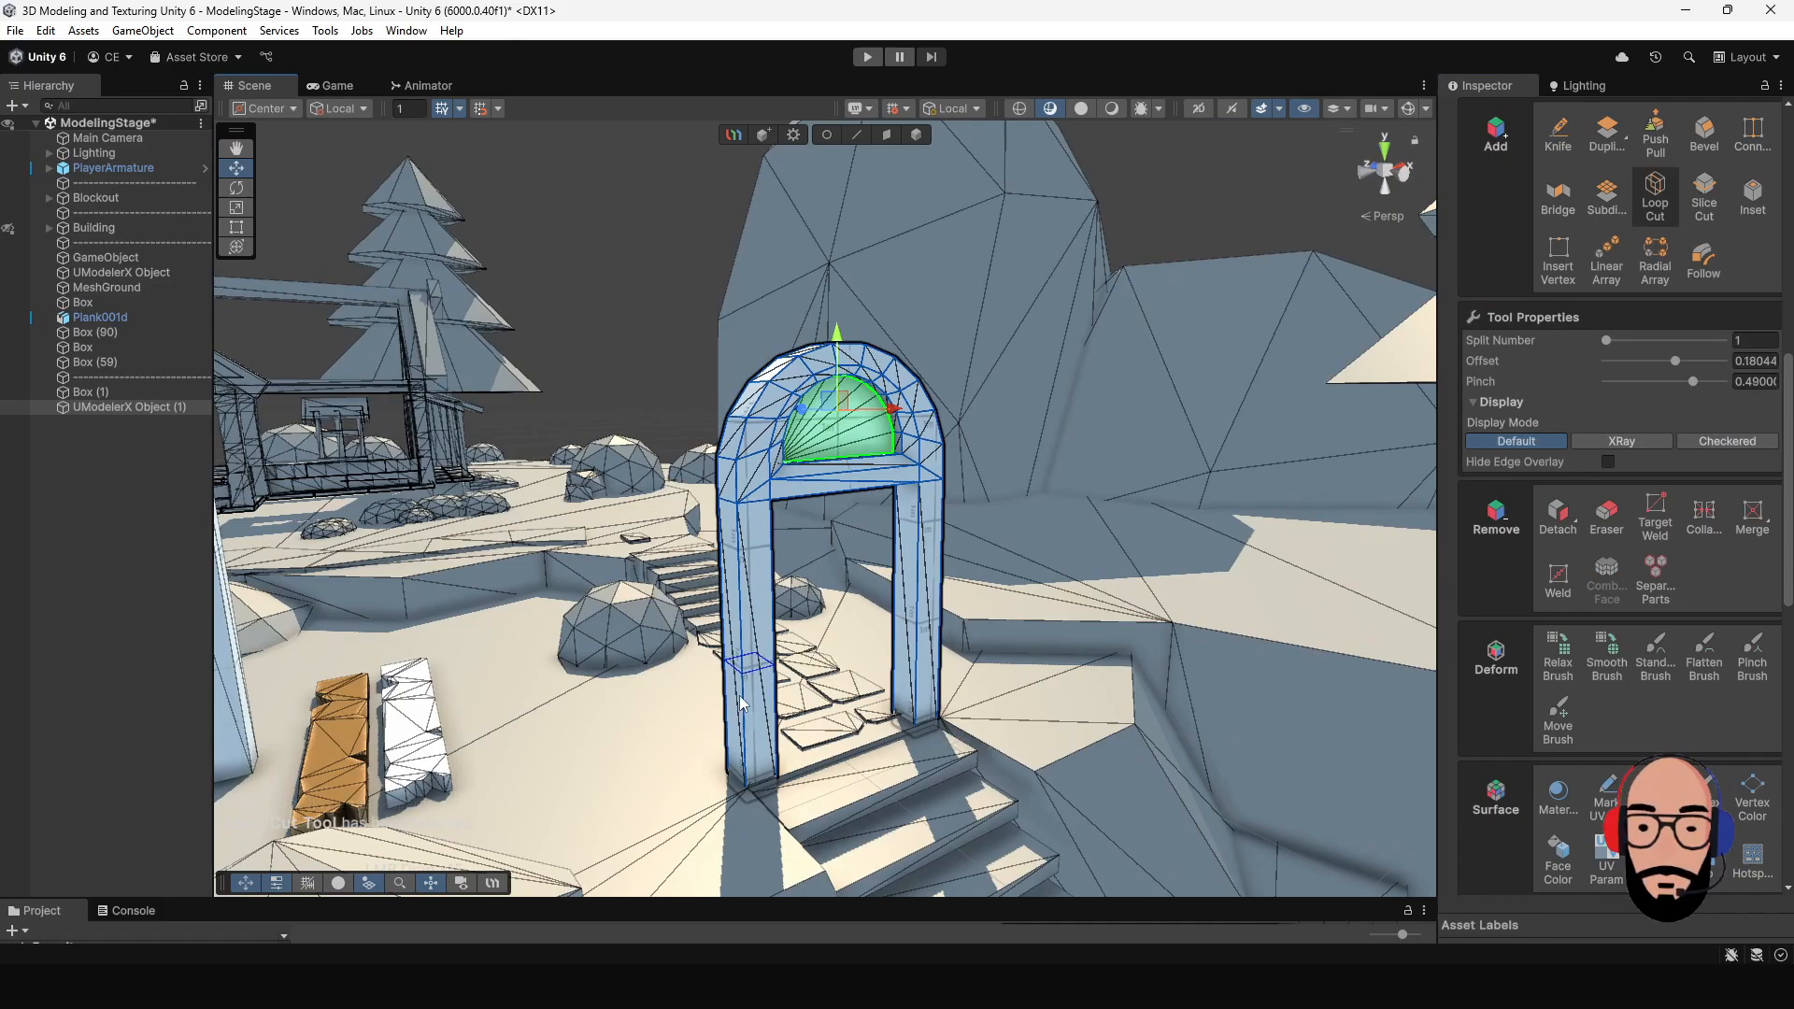
alt+drag(742, 703, 944, 642)
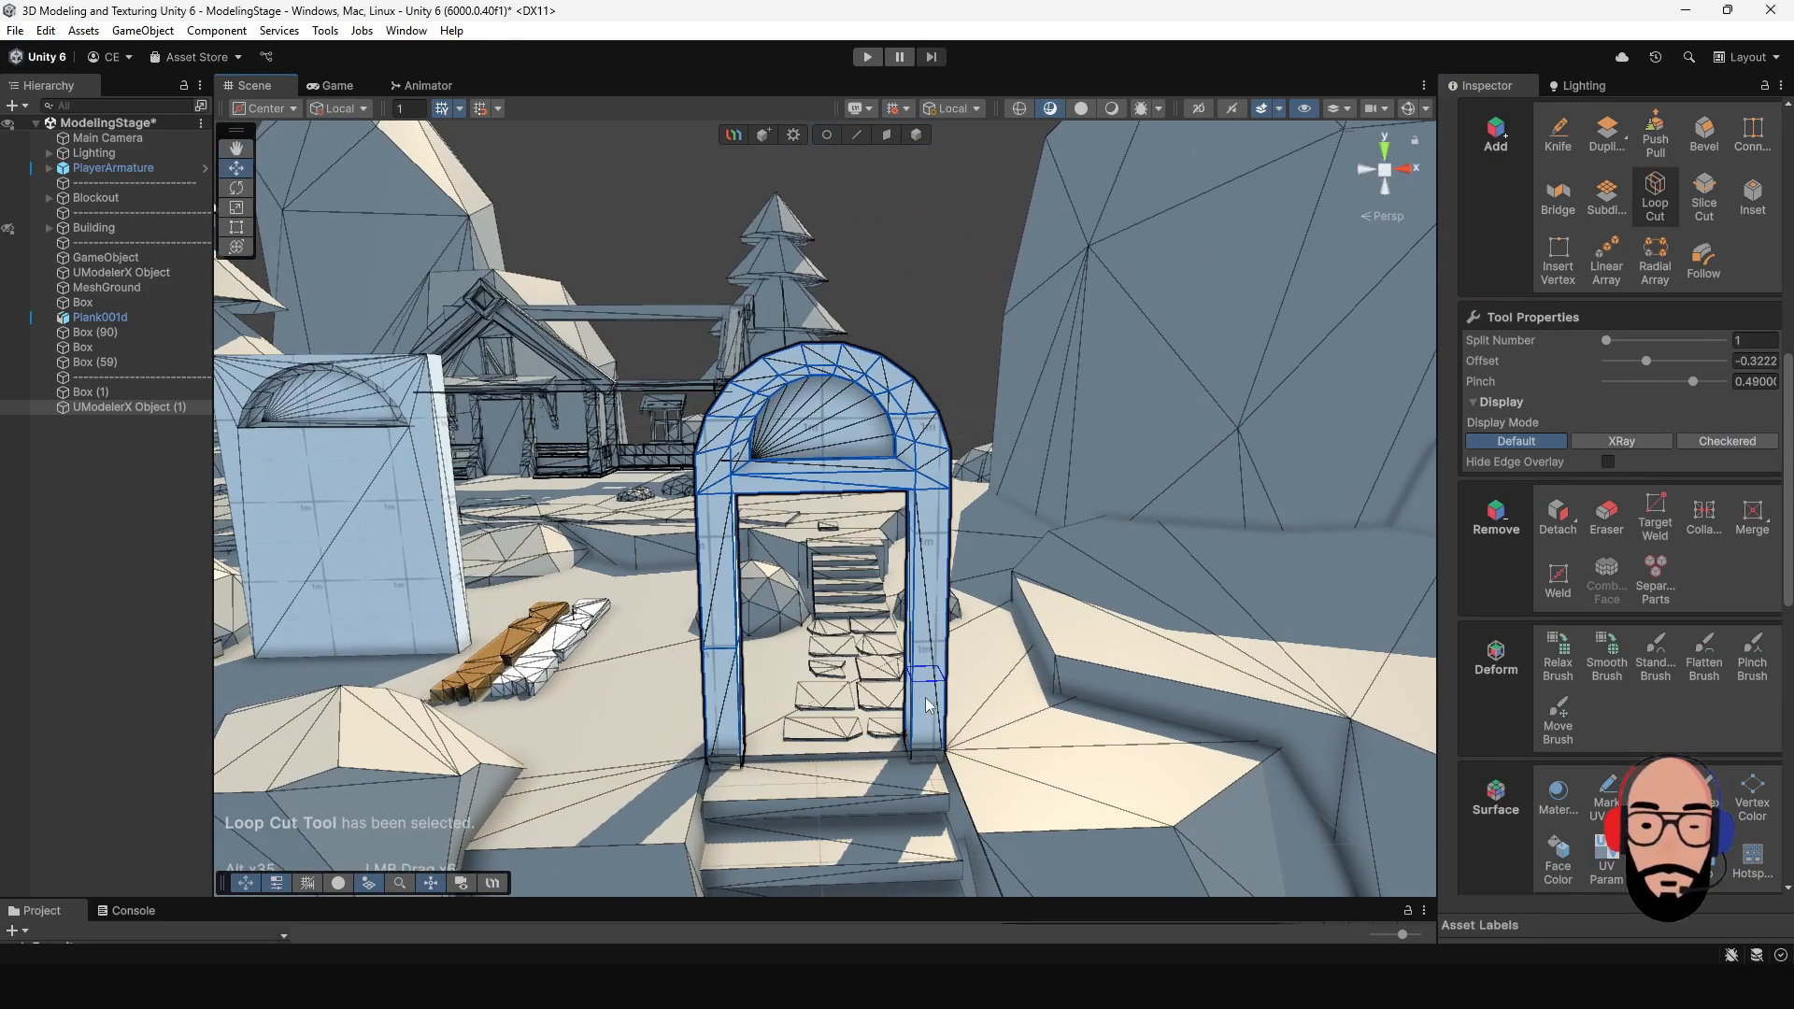
alt+drag(943, 635, 913, 593)
click(892, 137)
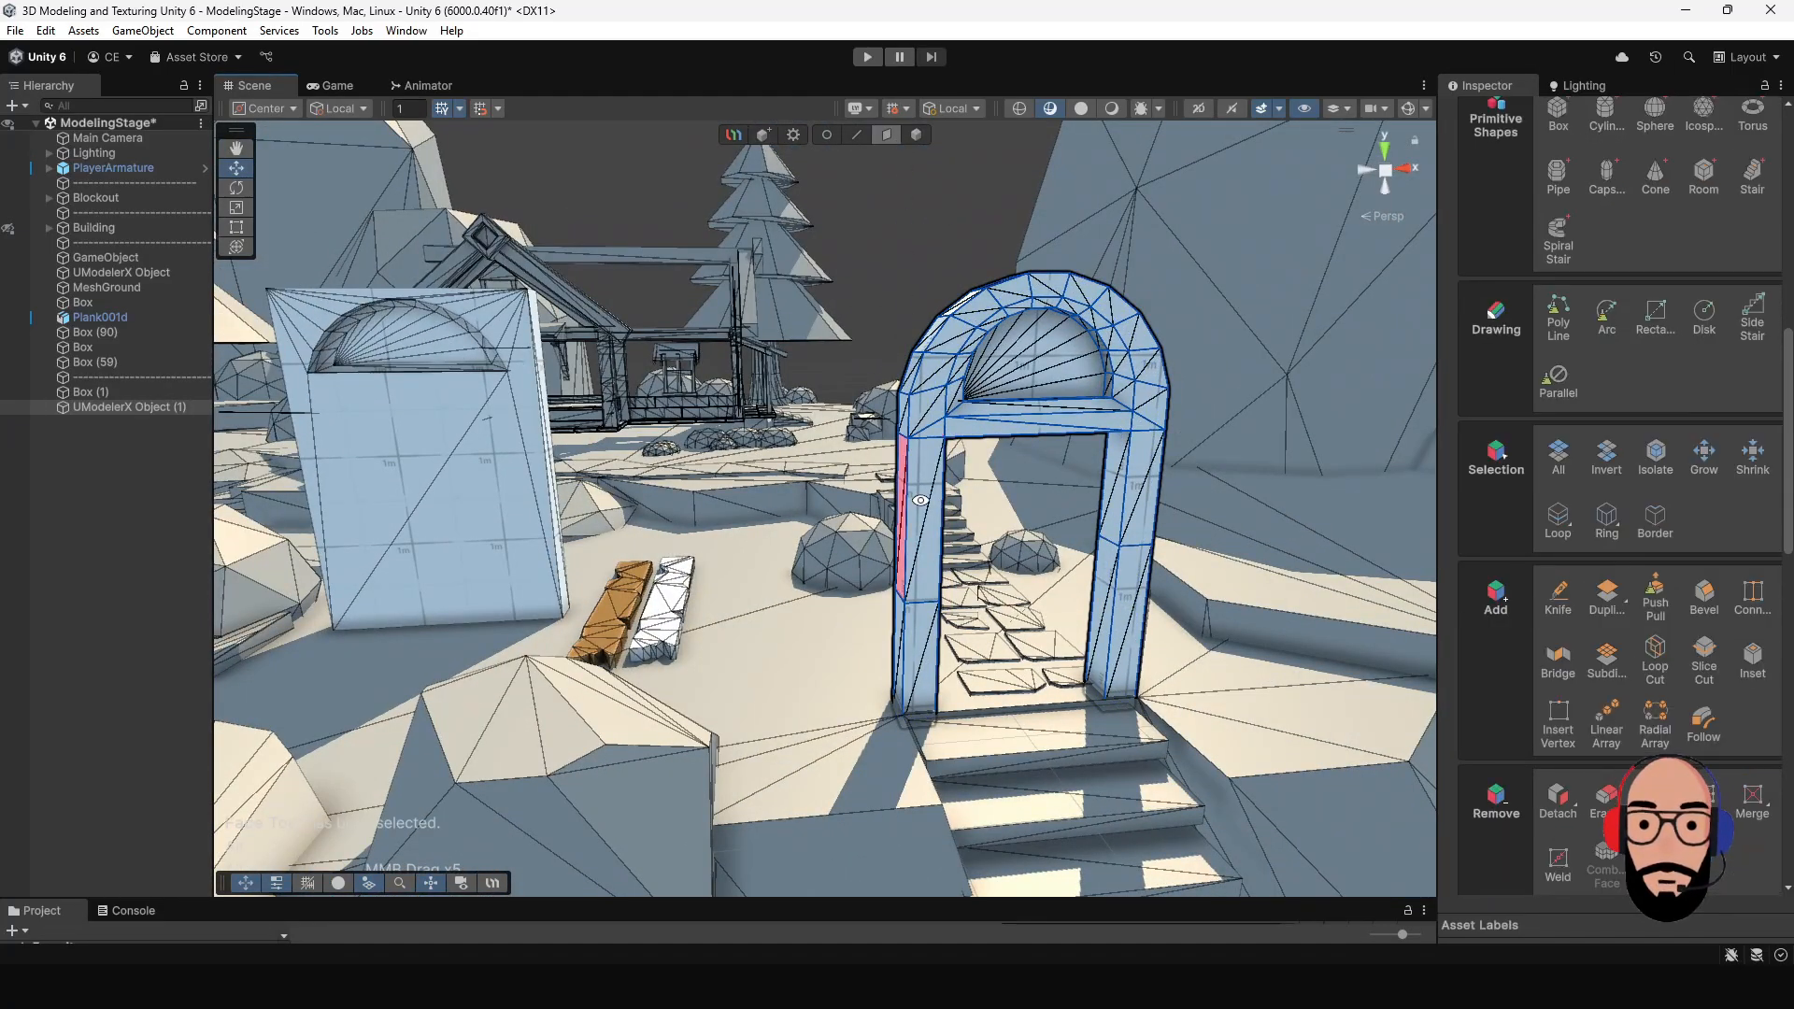
- Extrude the lower outer side face of each doorway leg outward in segments to form low side walls
alt+drag(911, 532, 964, 644)
click(918, 610)
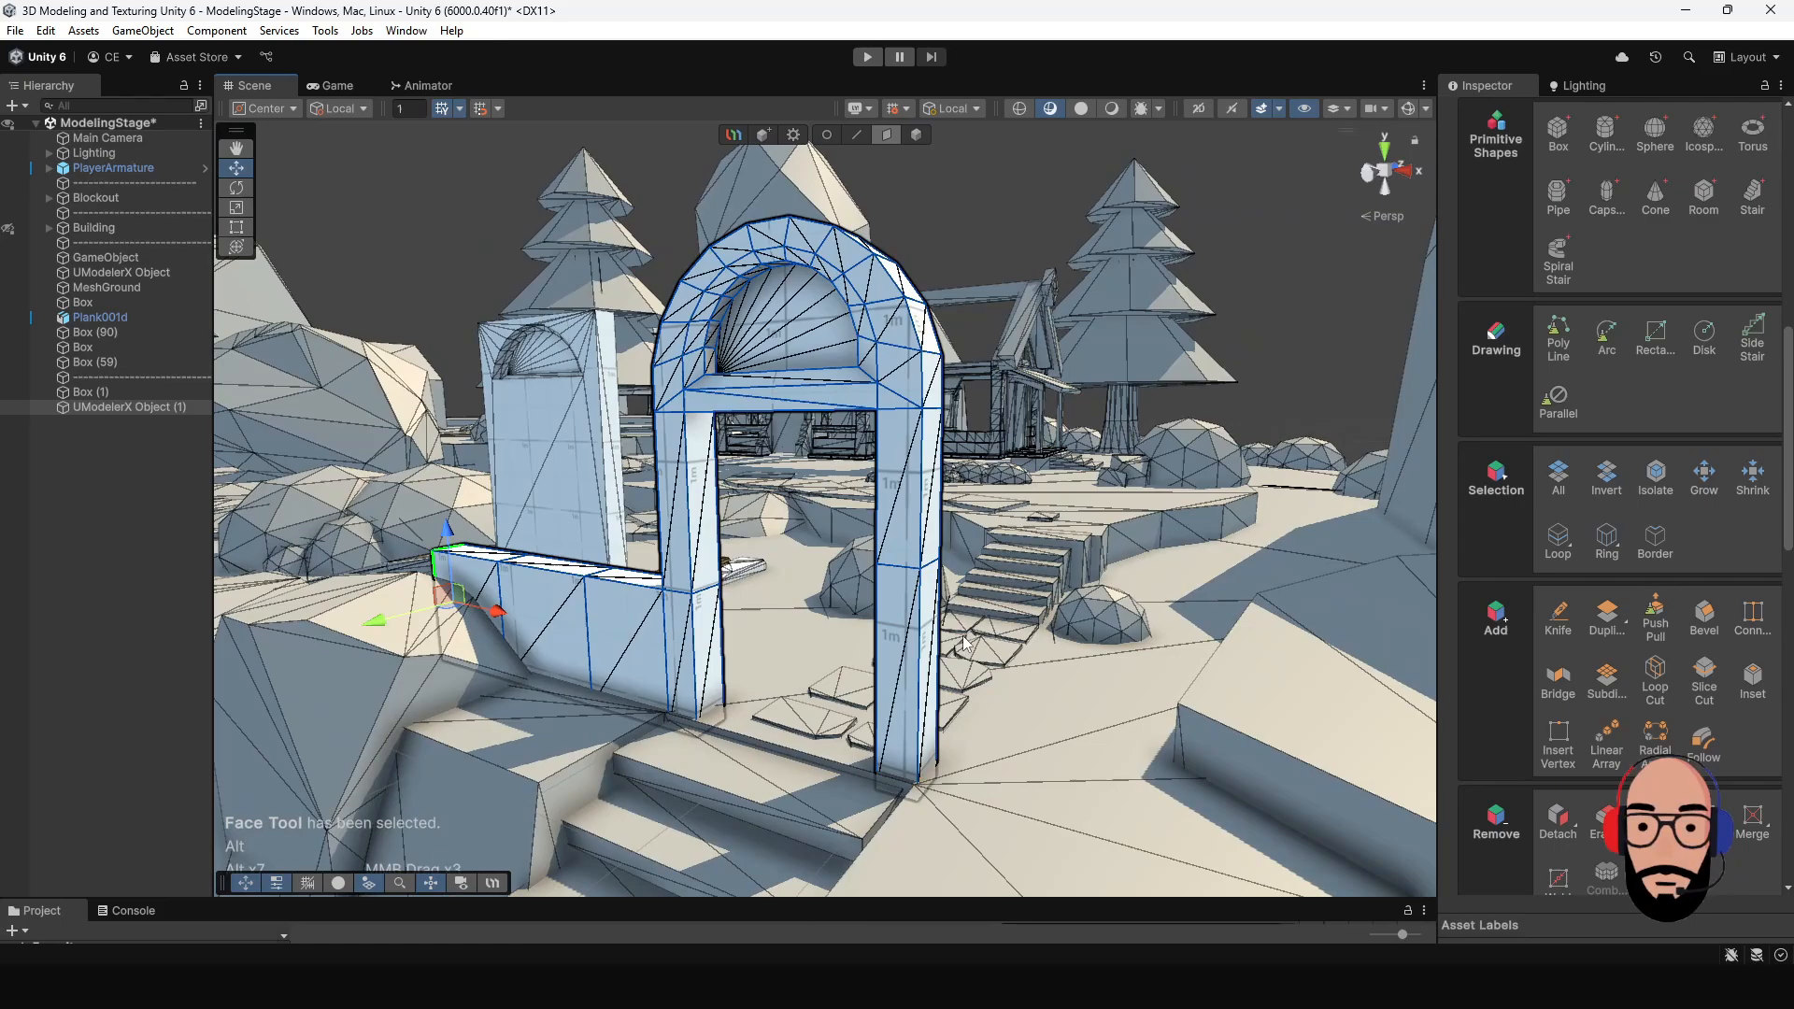
click(937, 609)
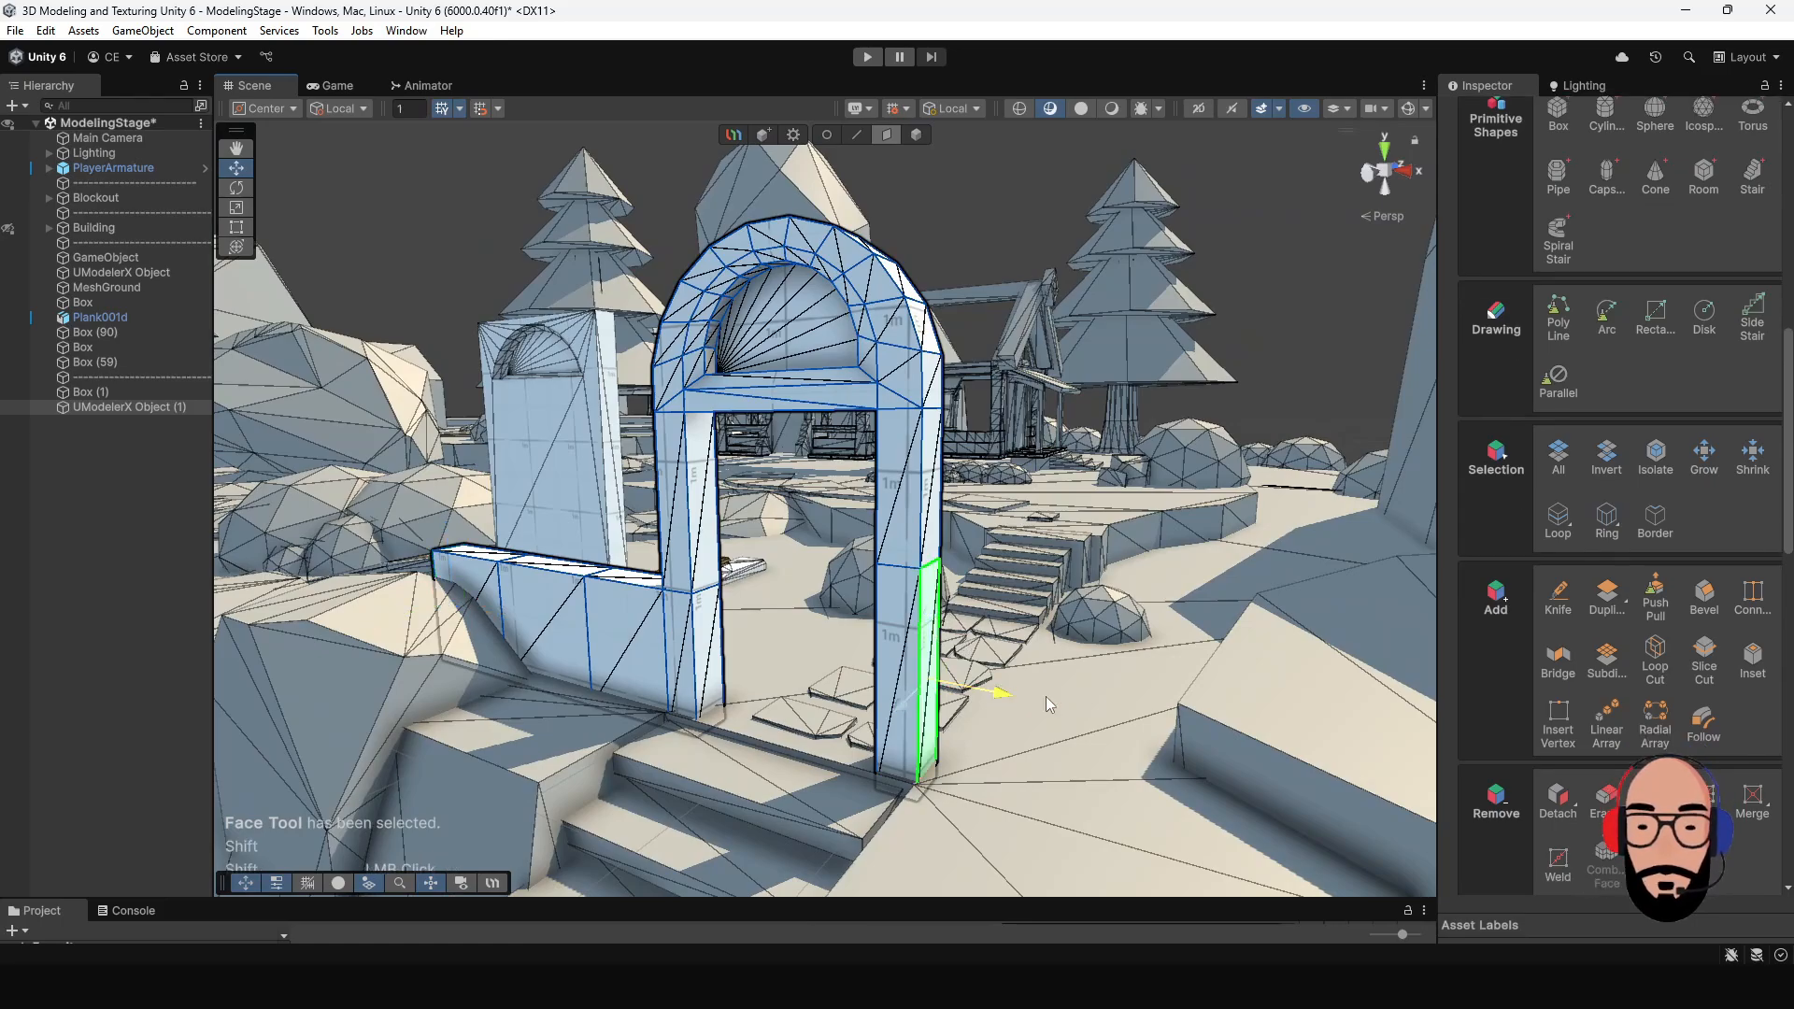
shift+drag(1046, 698, 1346, 776)
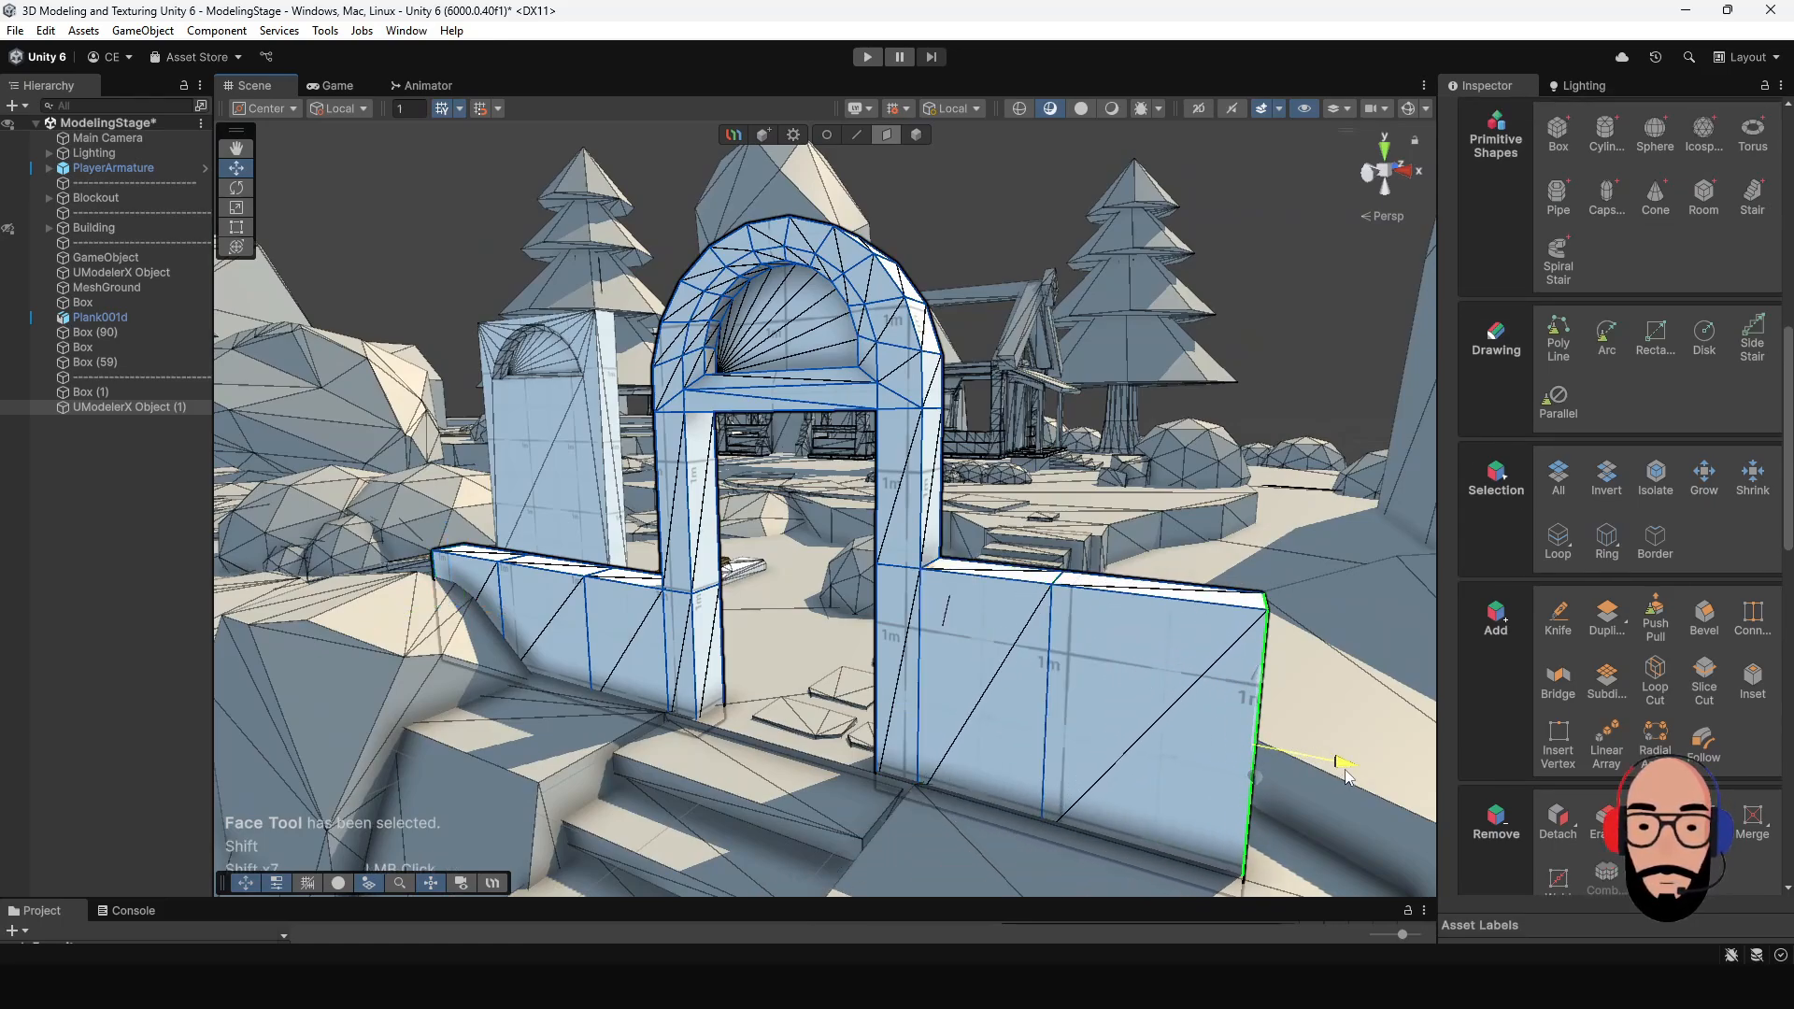
- Lower the top vertices at the outer end and middle of the right side wall so it slopes away from the arch
click(826, 136)
drag(1152, 482, 1382, 712)
drag(1270, 533, 1269, 645)
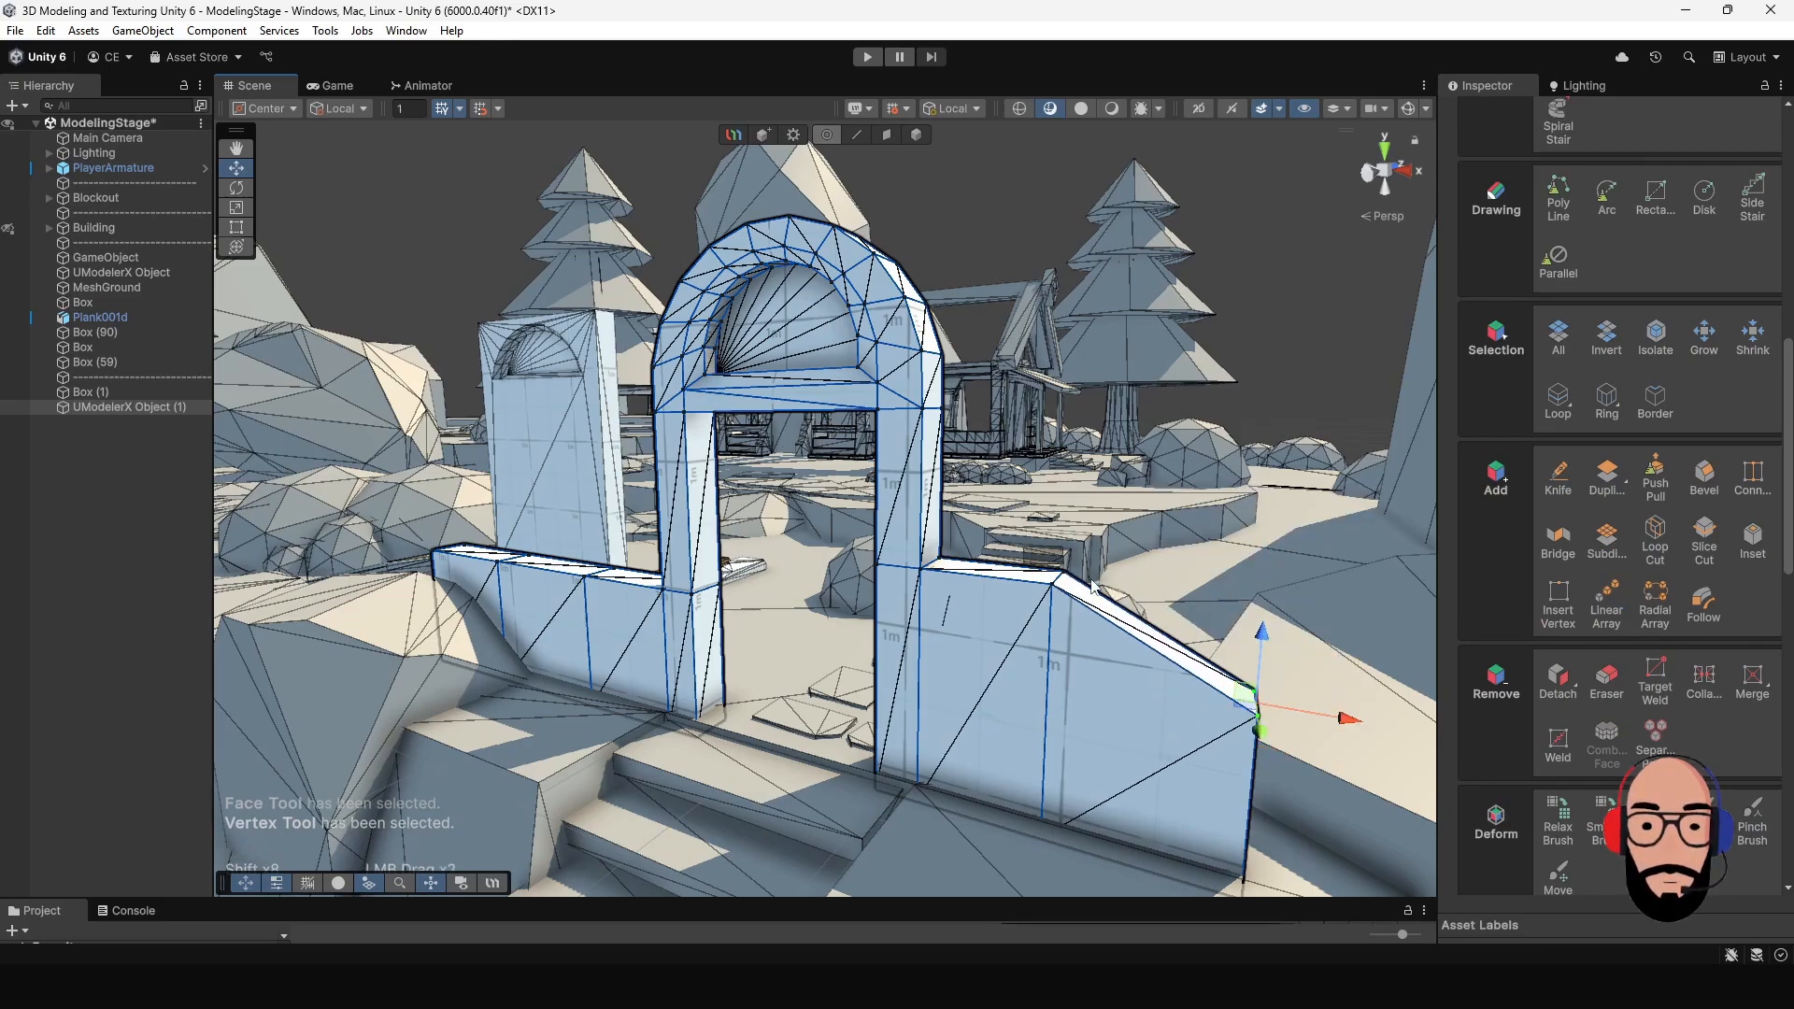
click(1056, 581)
drag(1056, 524, 867, 546)
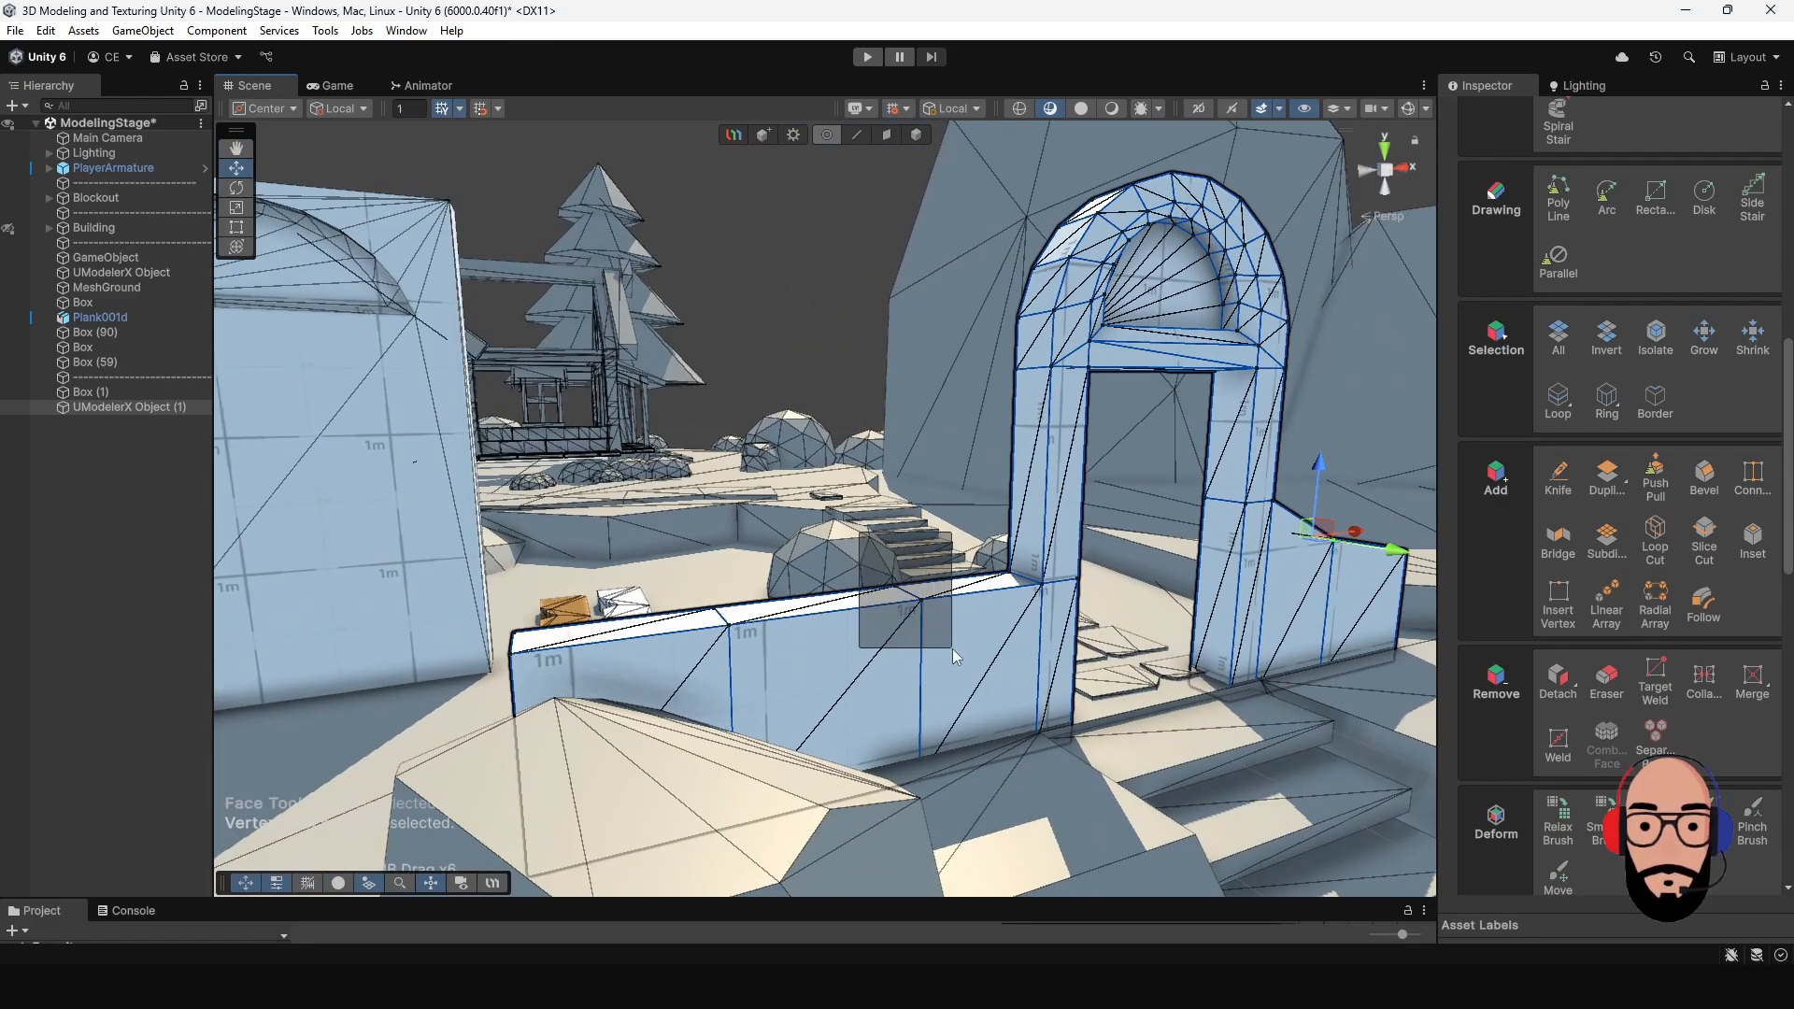
- Raise the left side wall's top vertices beside the leg and at its outer segment to vary the wall's height
drag(951, 648, 951, 648)
drag(908, 539, 1023, 623)
drag(941, 495, 941, 437)
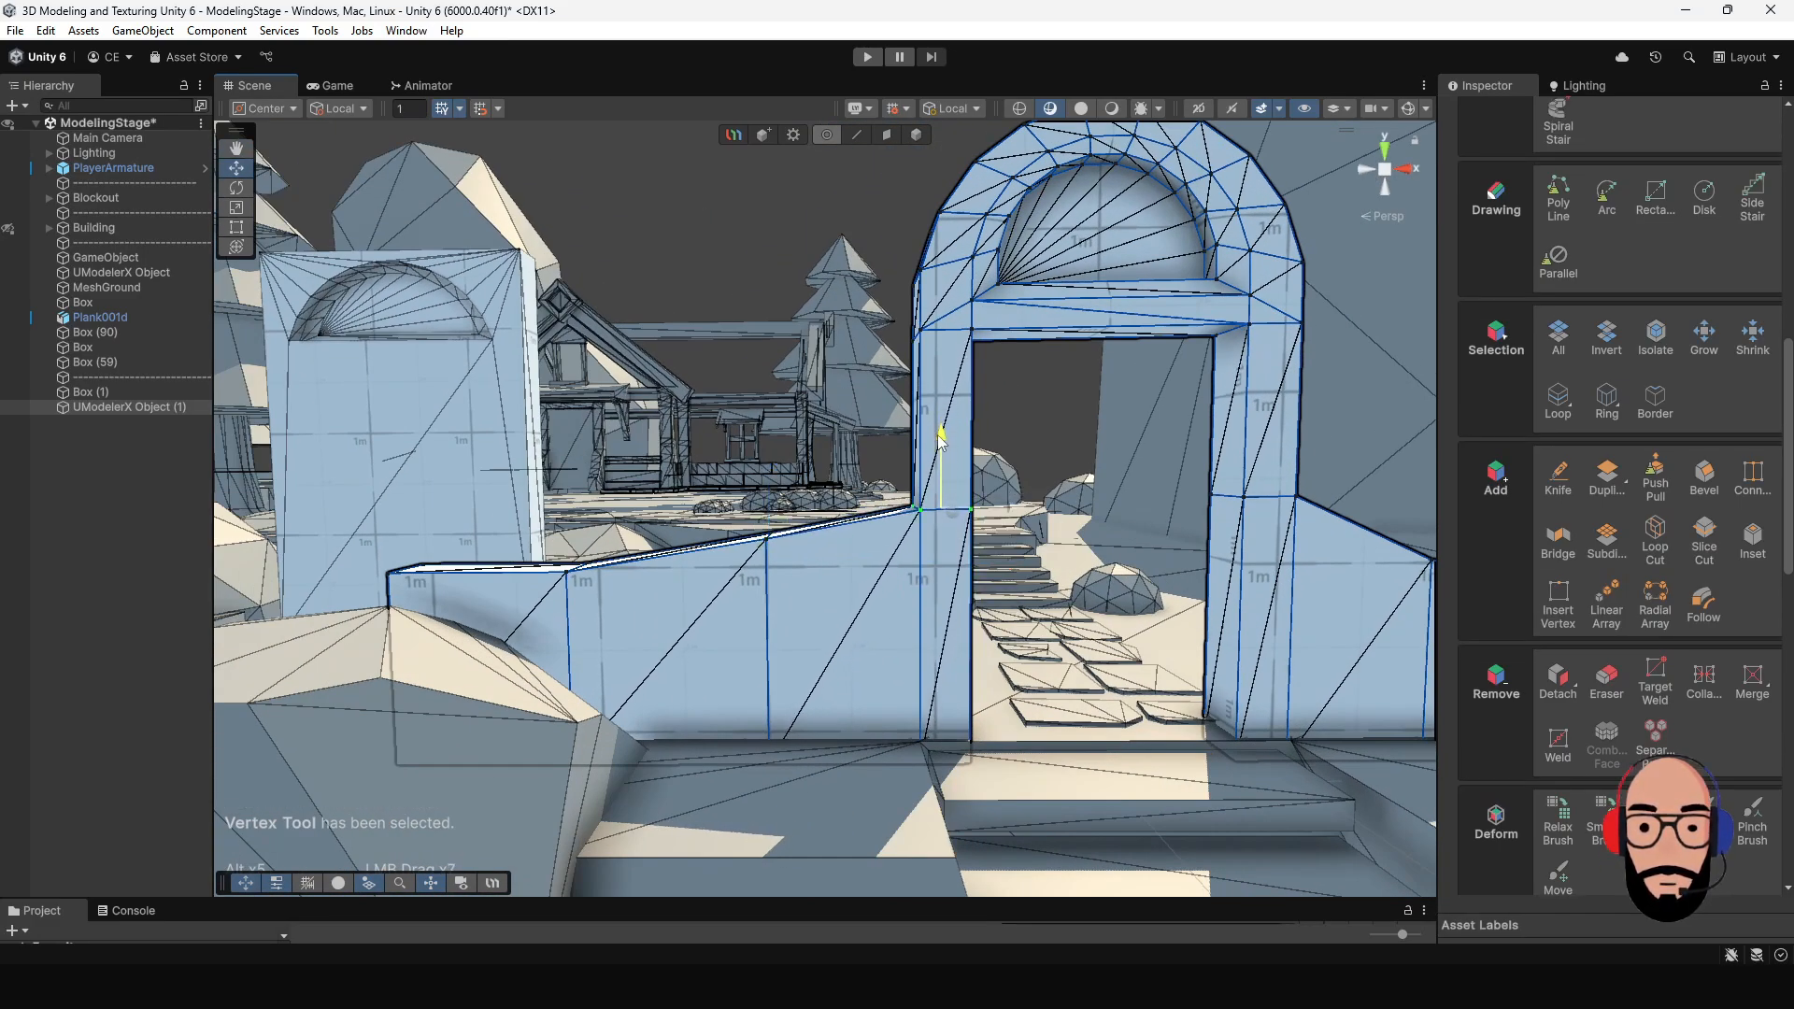
drag(534, 518, 642, 644)
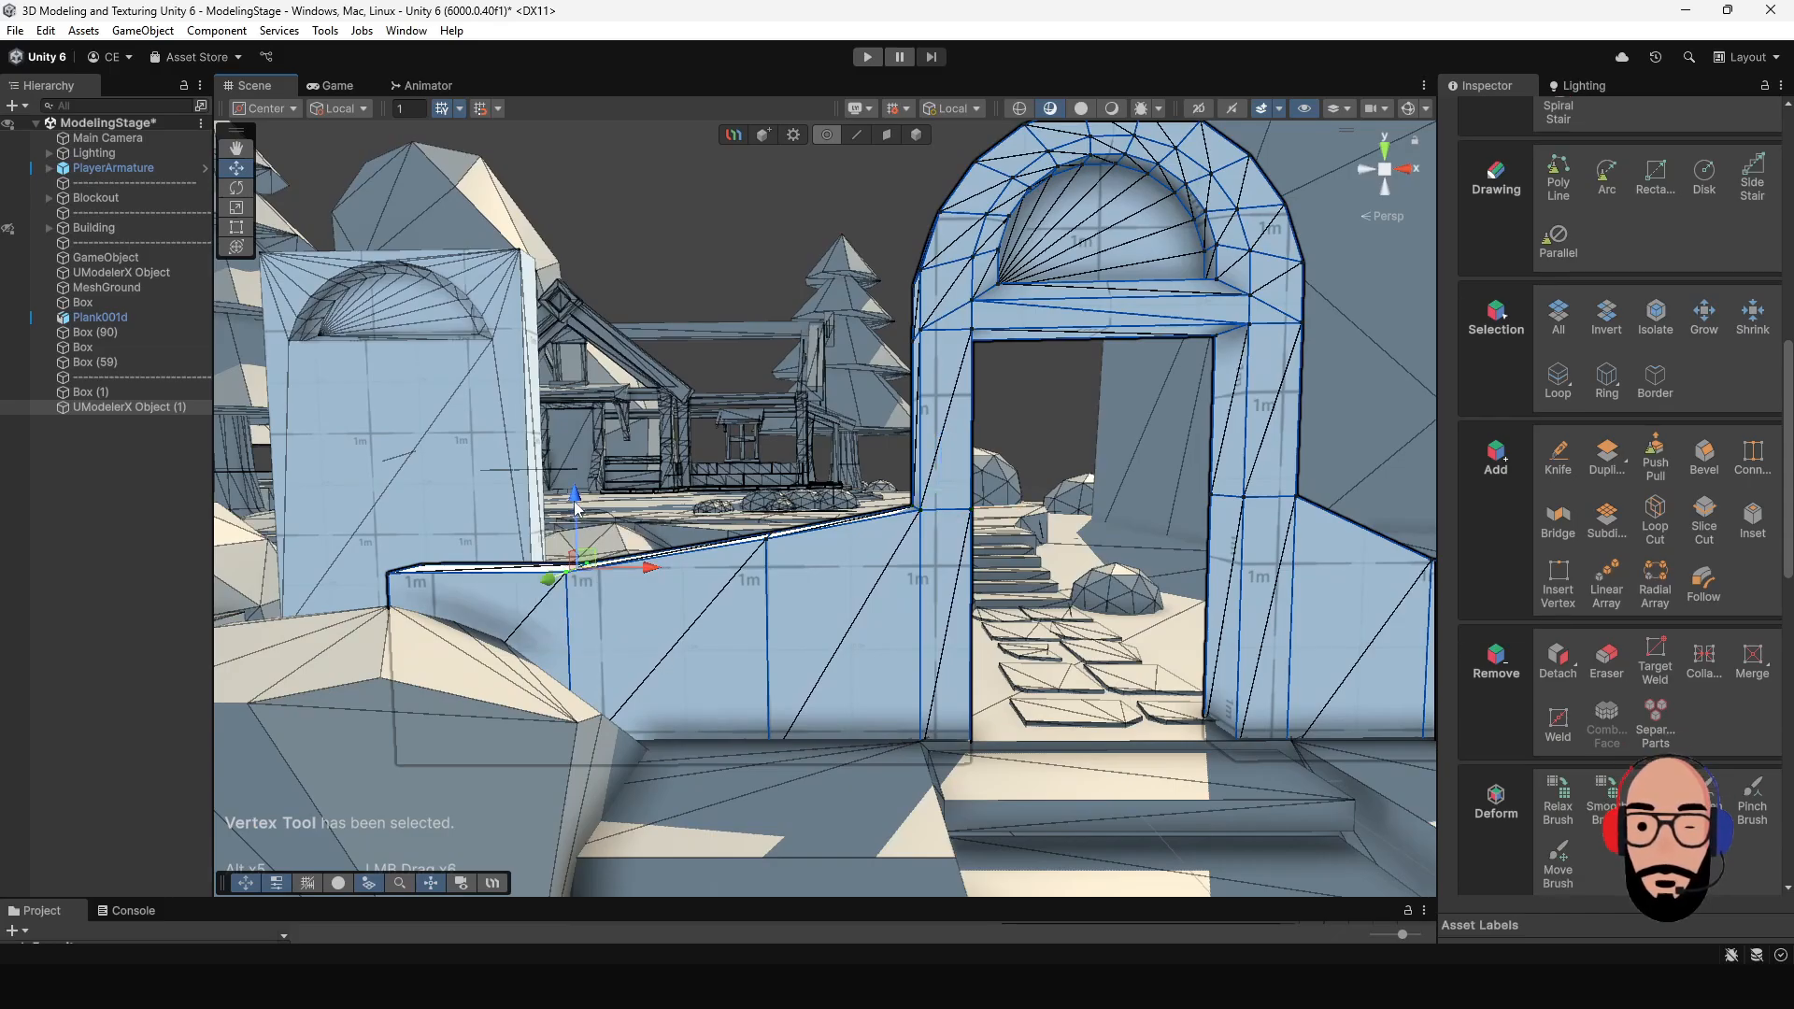
drag(585, 500, 582, 457)
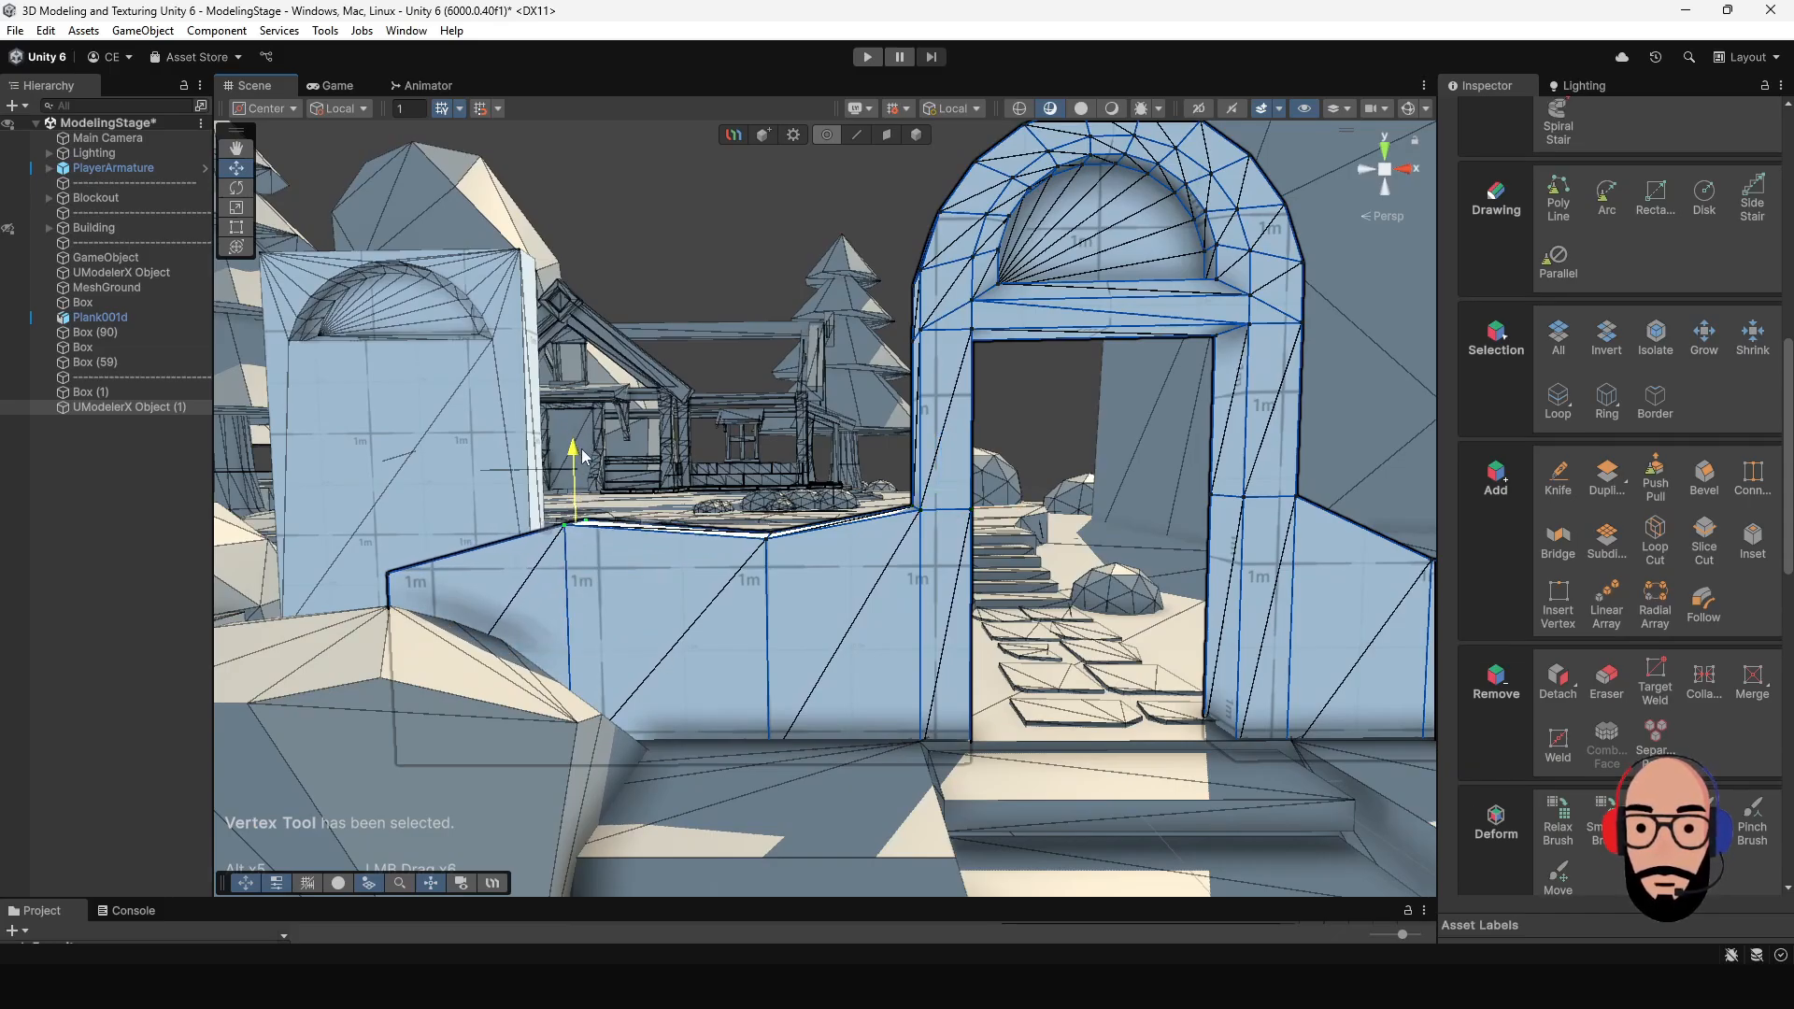
- Examine the archway with its side walls as a whole object from several angles and distances
alt+right_drag(876, 582, 811, 581)
alt+drag(811, 581, 769, 499)
alt+right_drag(769, 498, 817, 633)
middle_drag(816, 632, 819, 586)
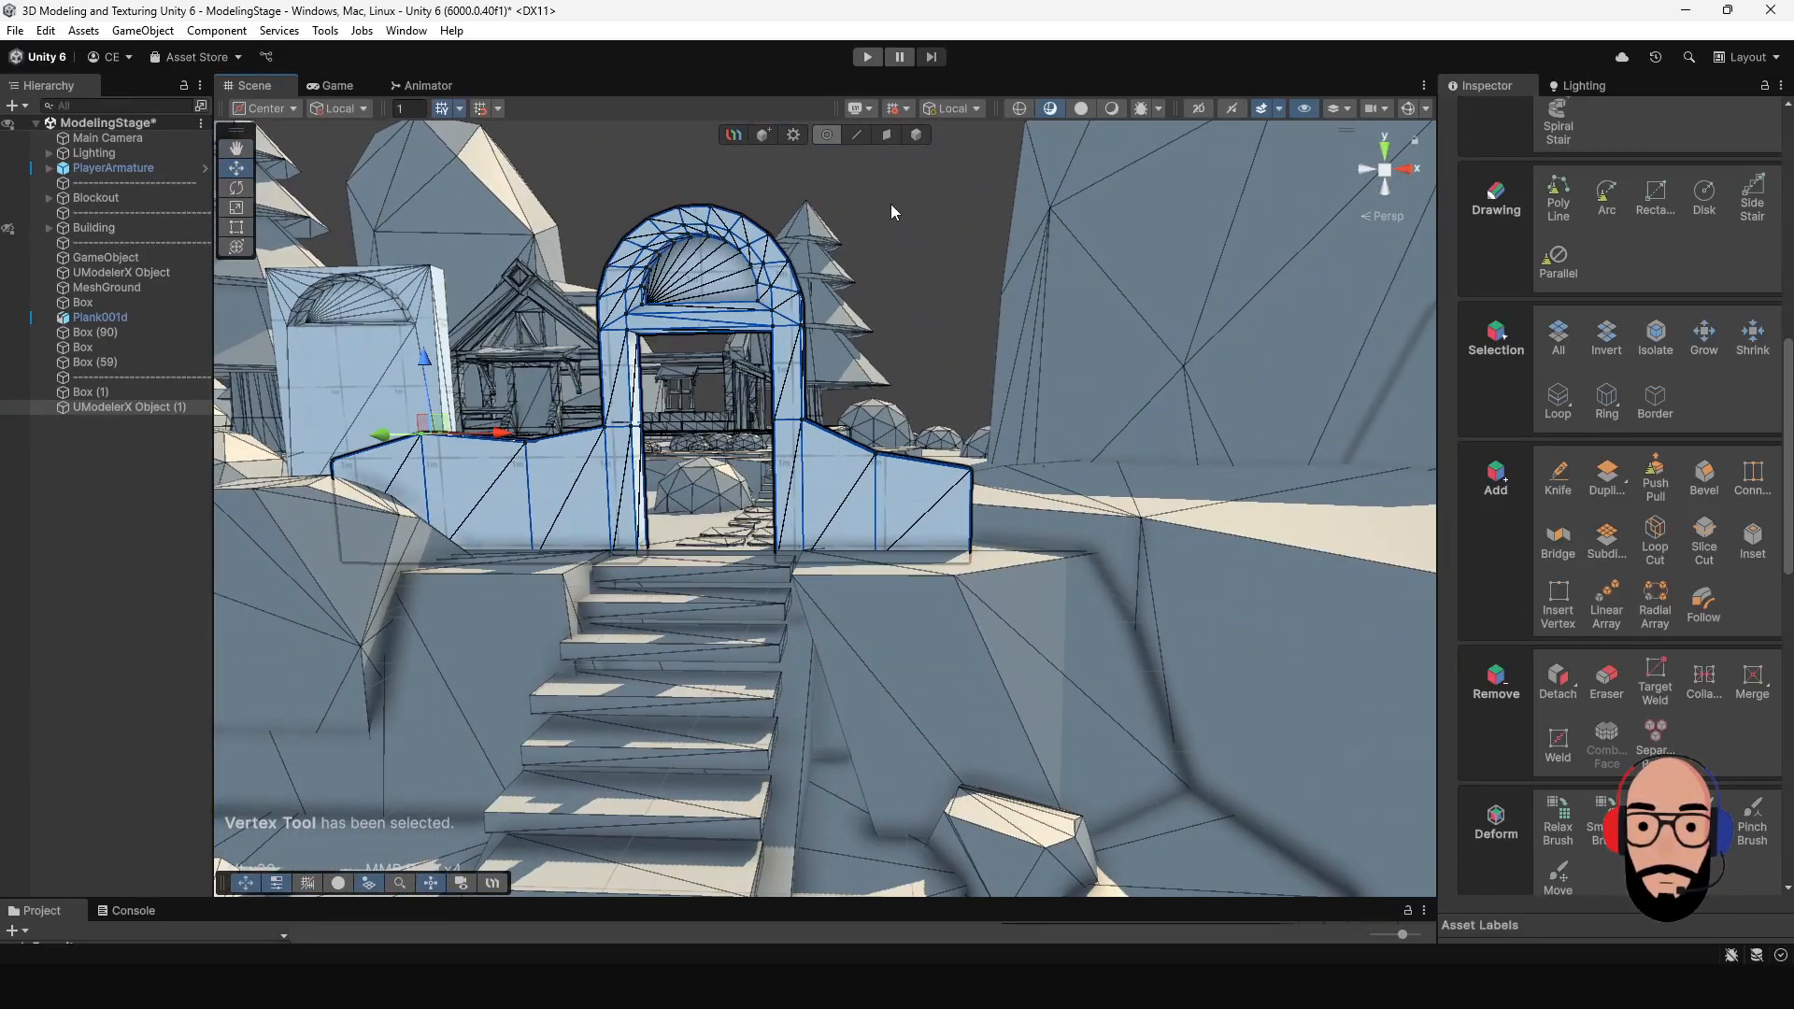
click(916, 134)
alt+drag(979, 250, 846, 439)
alt+right_drag(845, 439, 962, 717)
alt+drag(875, 628, 705, 507)
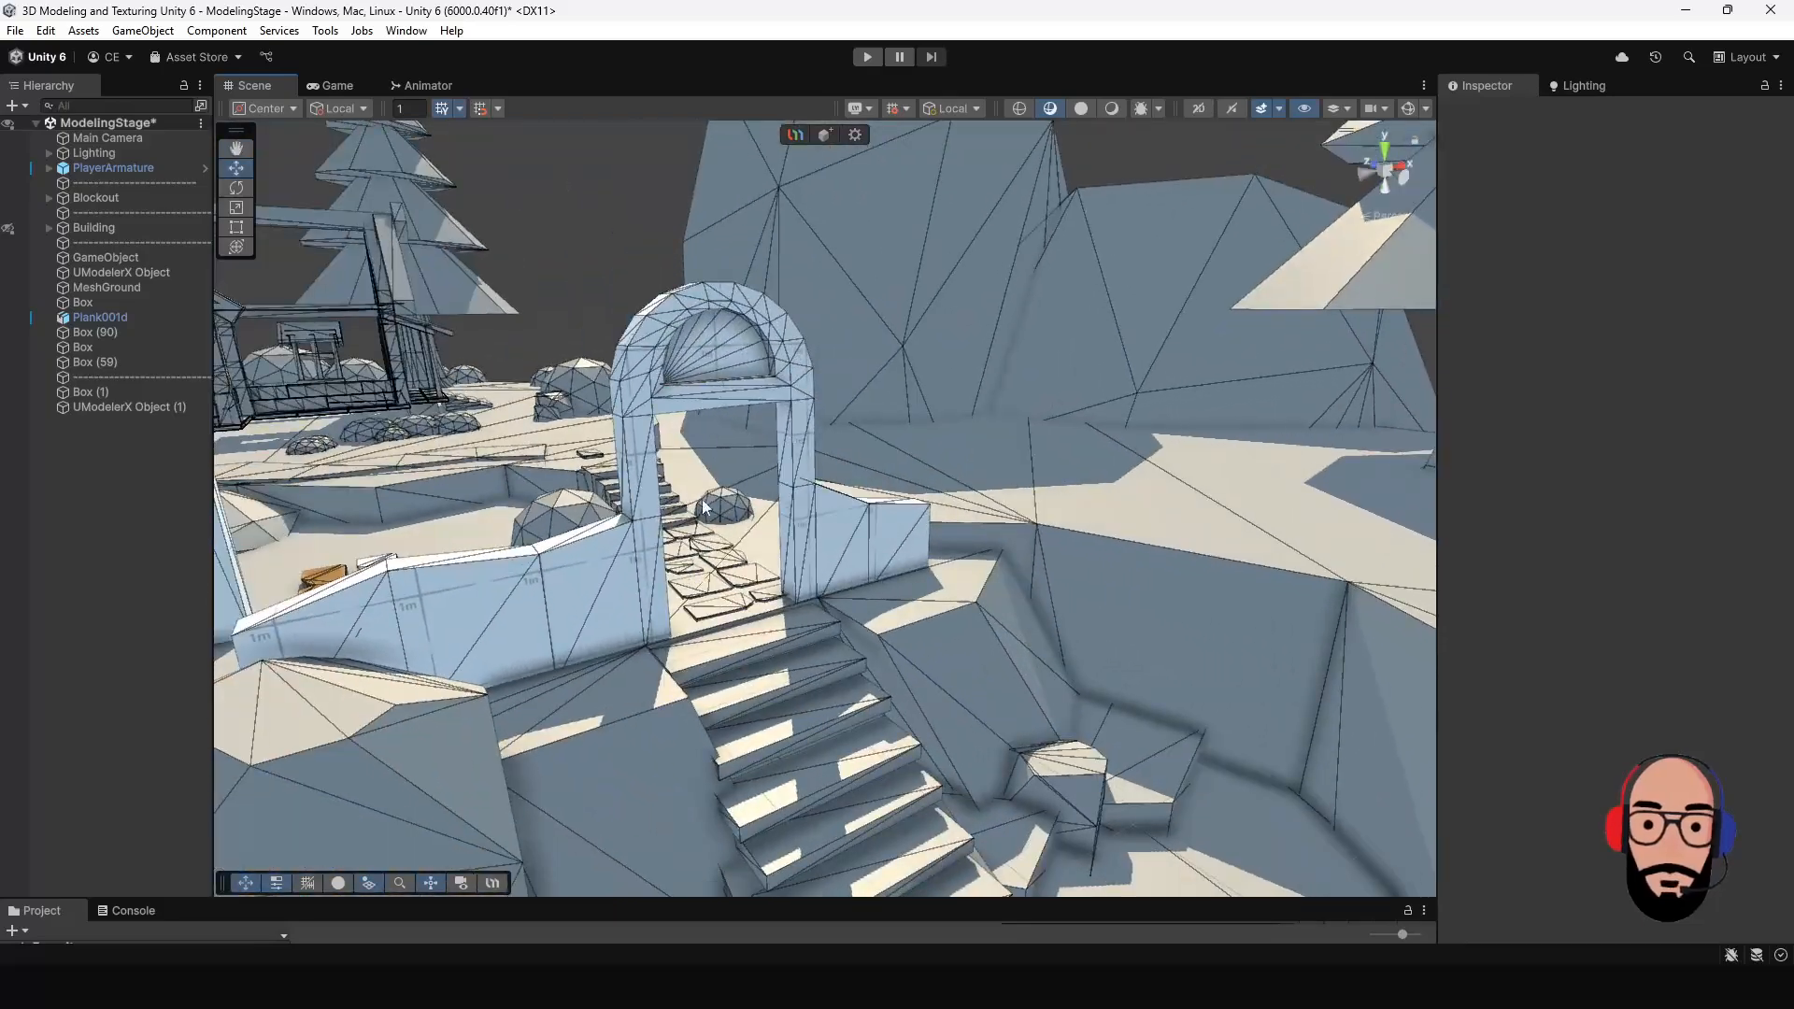
- Select the archway object and pick the edge loop along the arch's outer rim for edge editing
click(649, 378)
scroll(693, 423, up, 3)
alt+drag(694, 423, 897, 280)
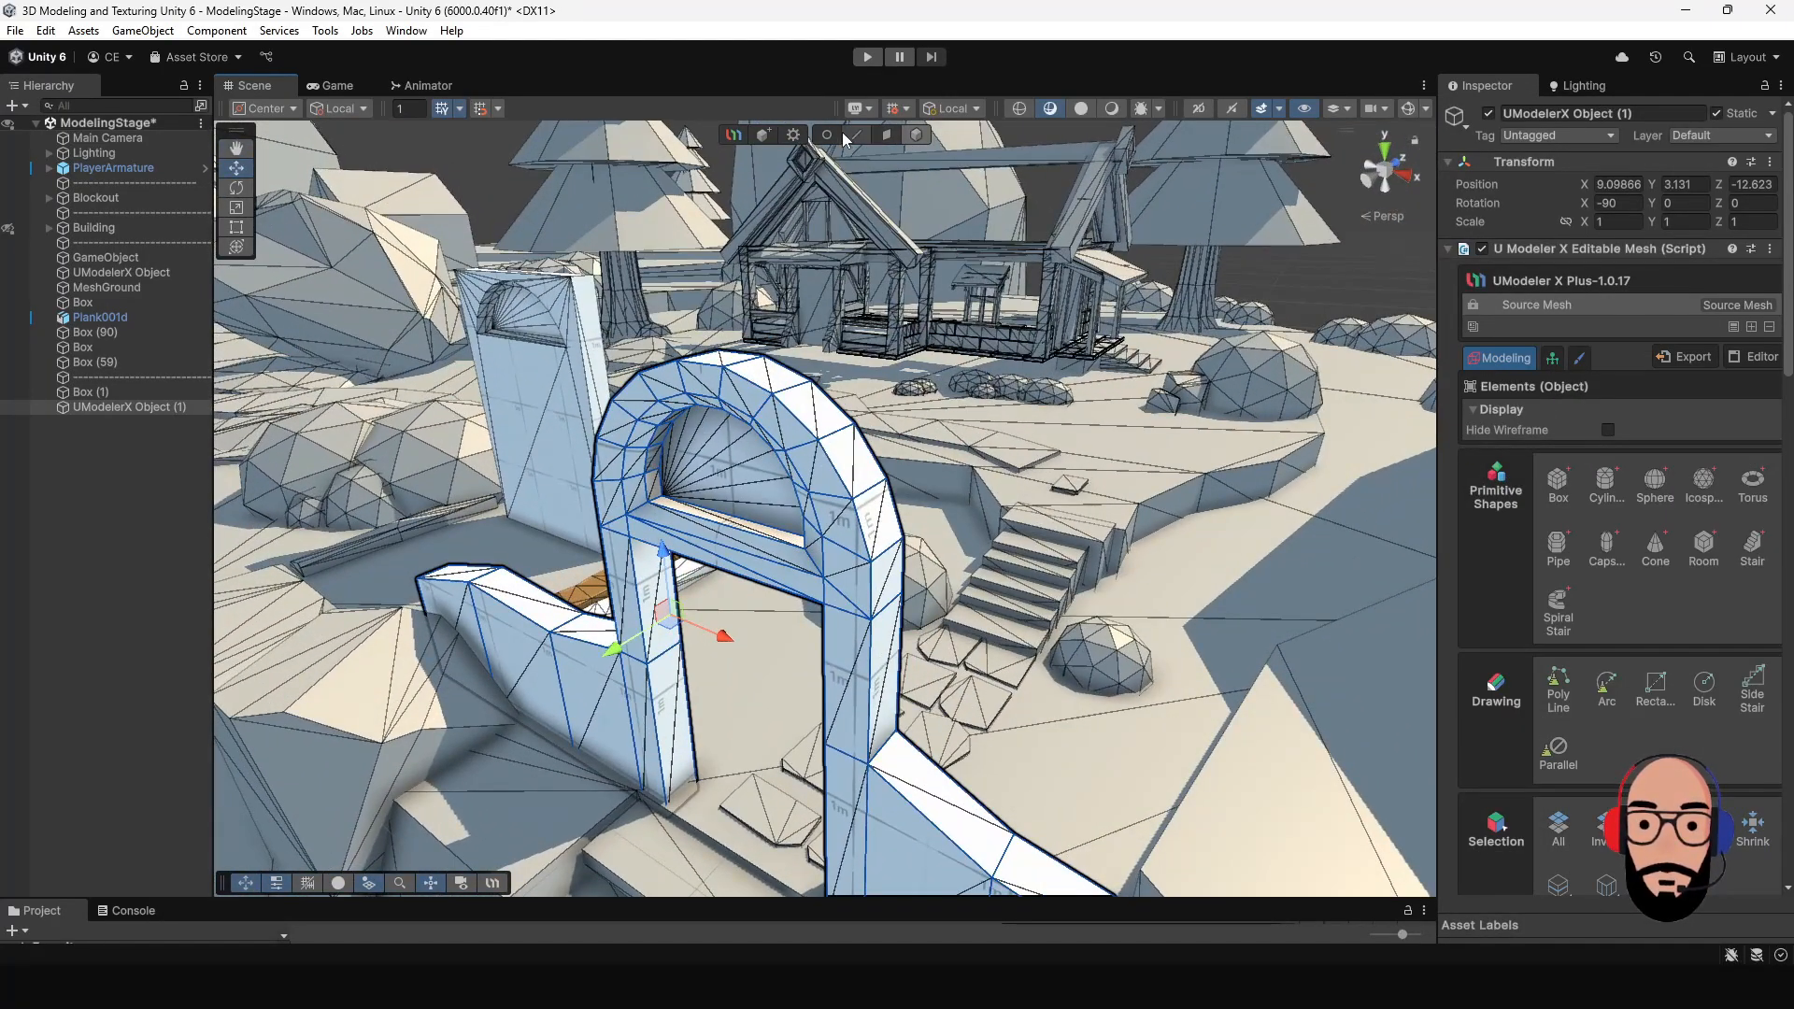
click(855, 136)
click(797, 411)
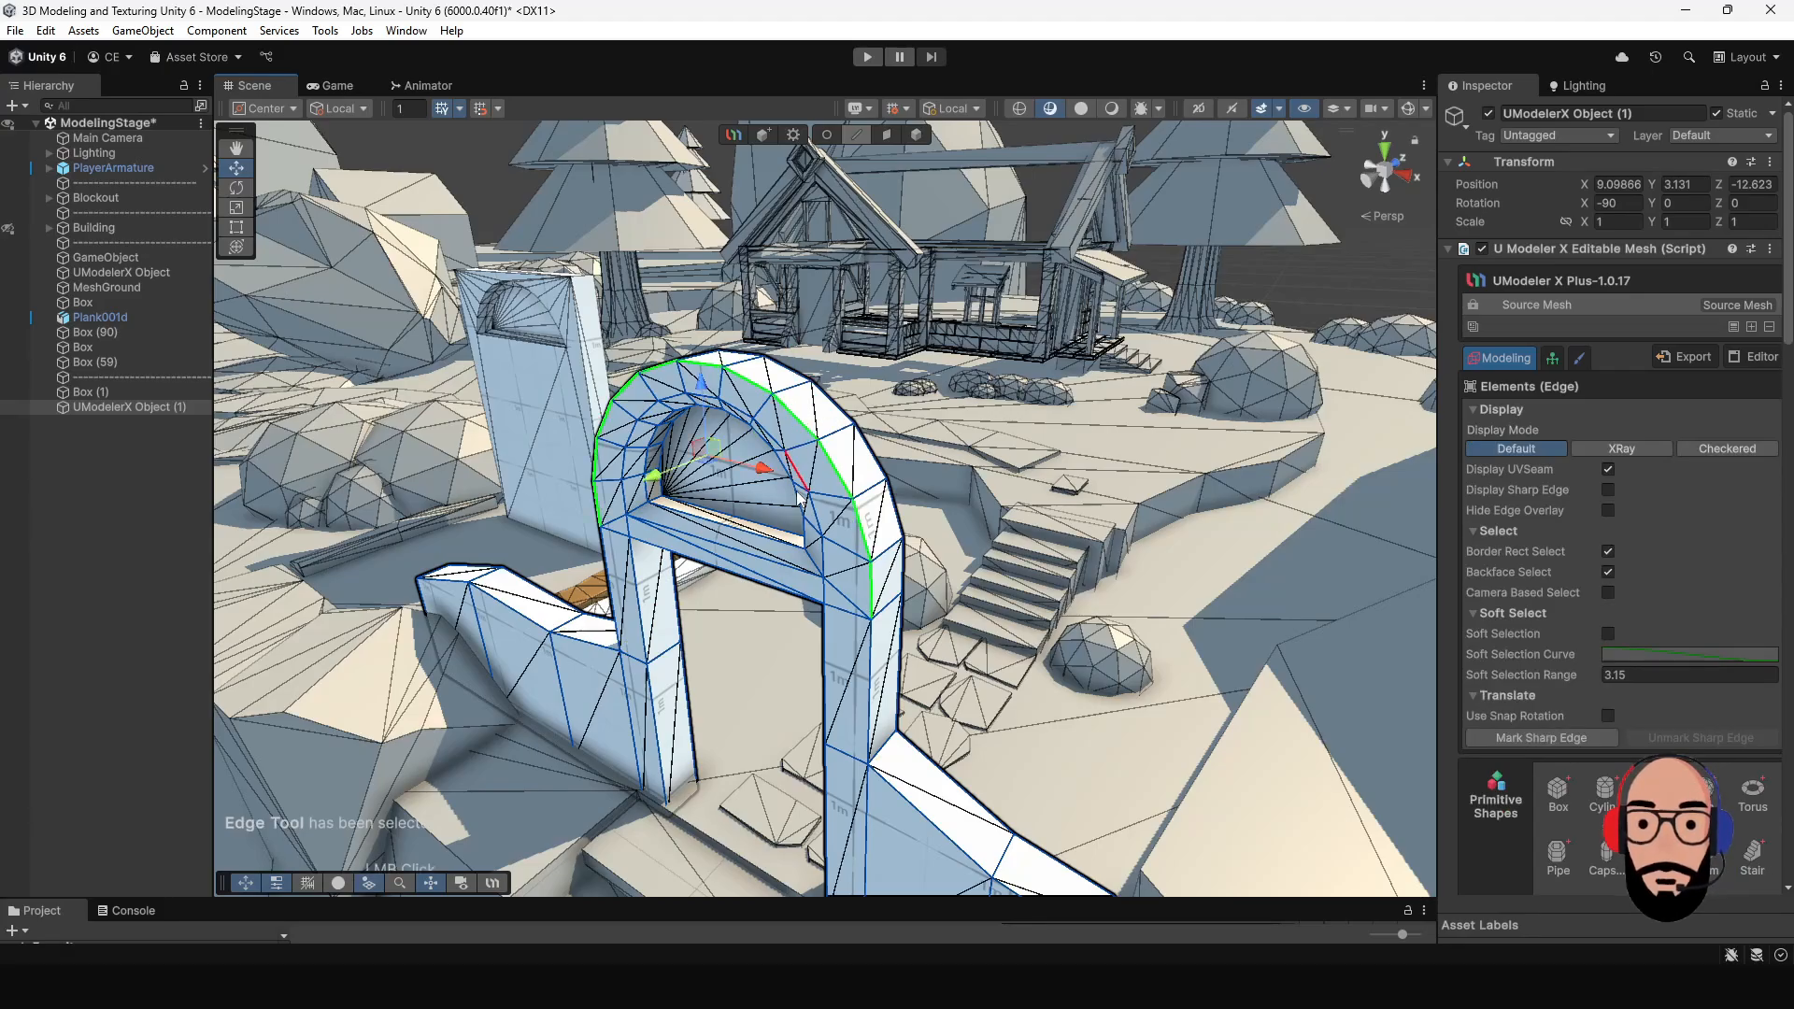
alt+drag(799, 498, 1001, 624)
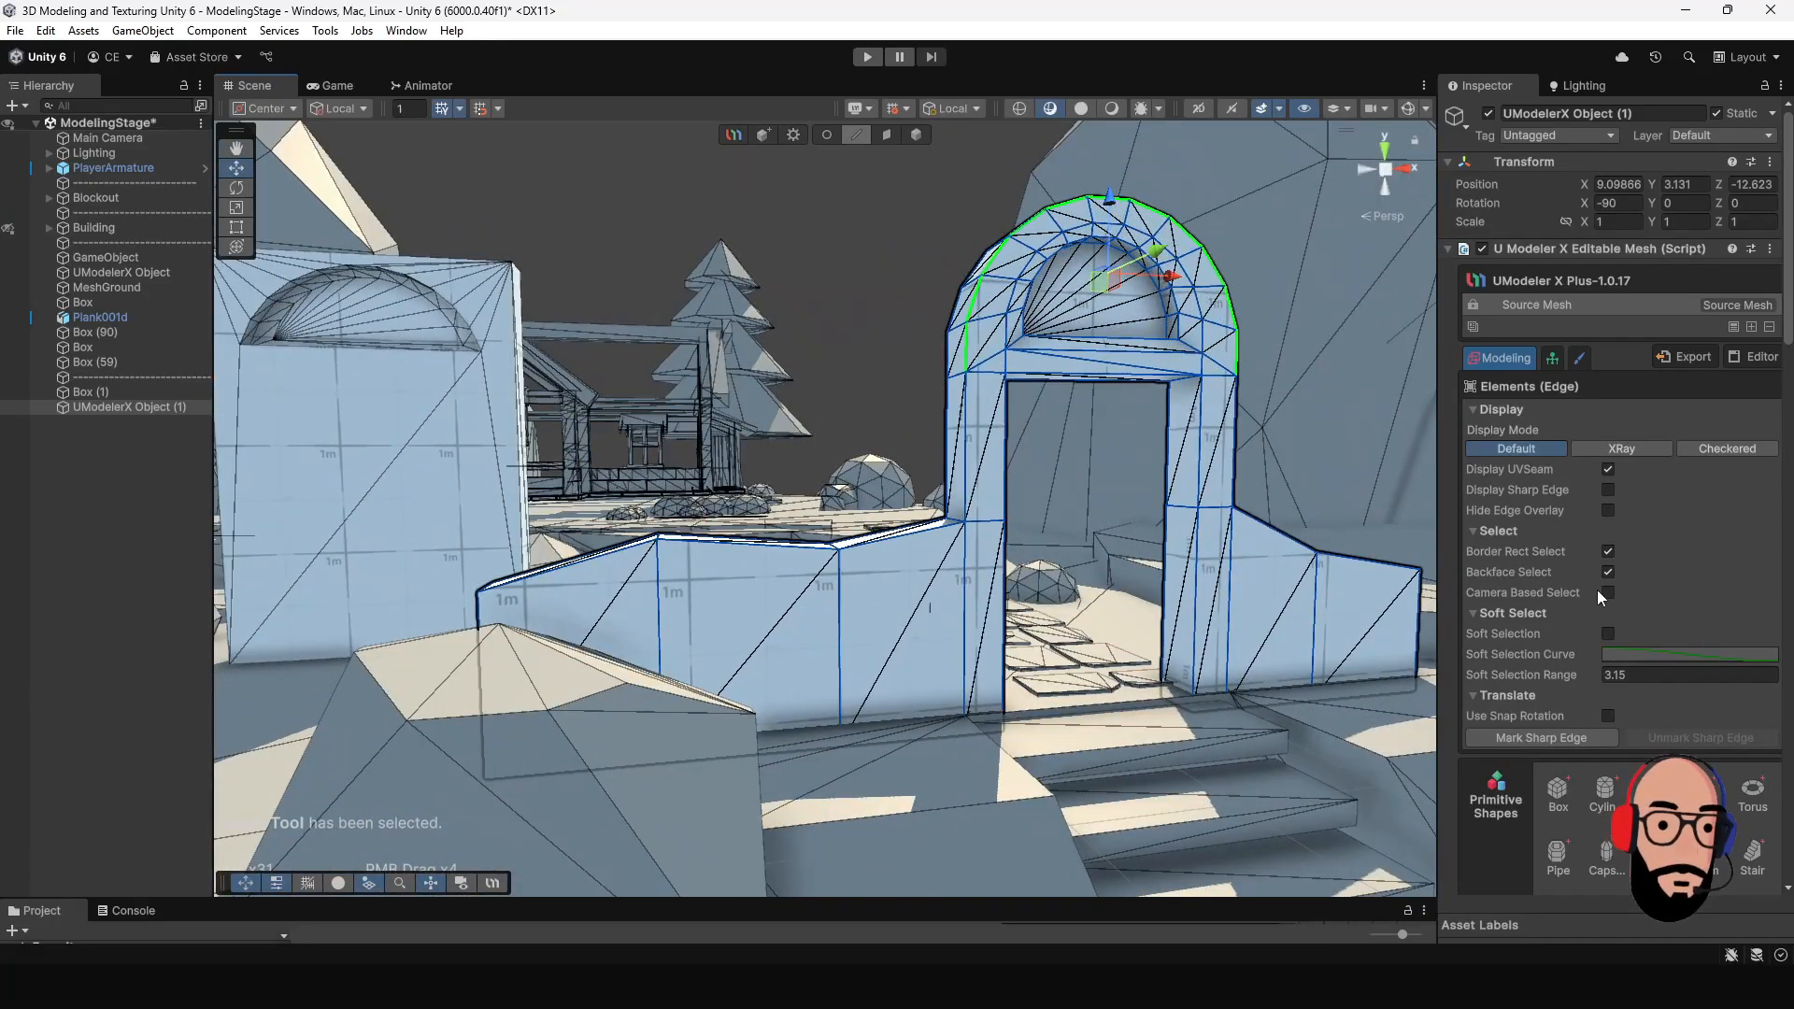
- Draw a small V-shaped notch outline with the Poly Line tool at the top edge of the left side wall's front face
scroll(1596, 598, down, 10)
scroll(832, 566, up, 2)
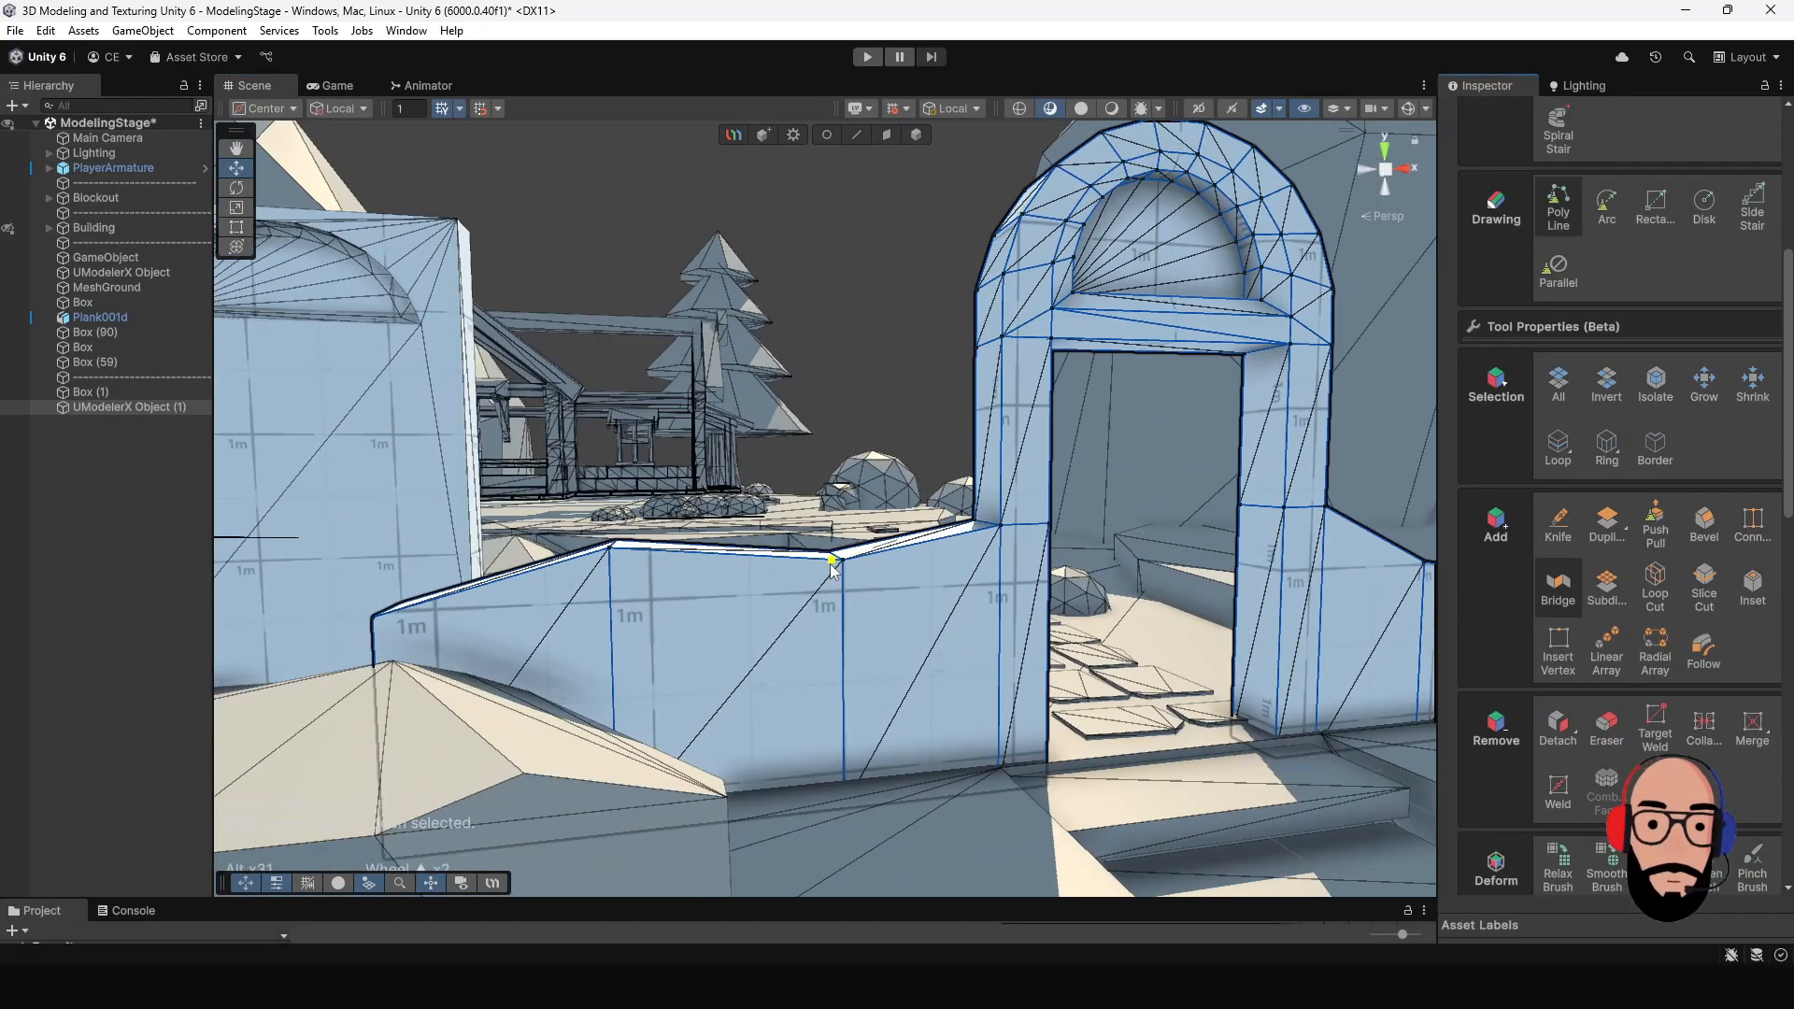
scroll(831, 563, up, 2)
middle_drag(831, 563, 945, 533)
alt+drag(945, 532, 913, 577)
click(874, 588)
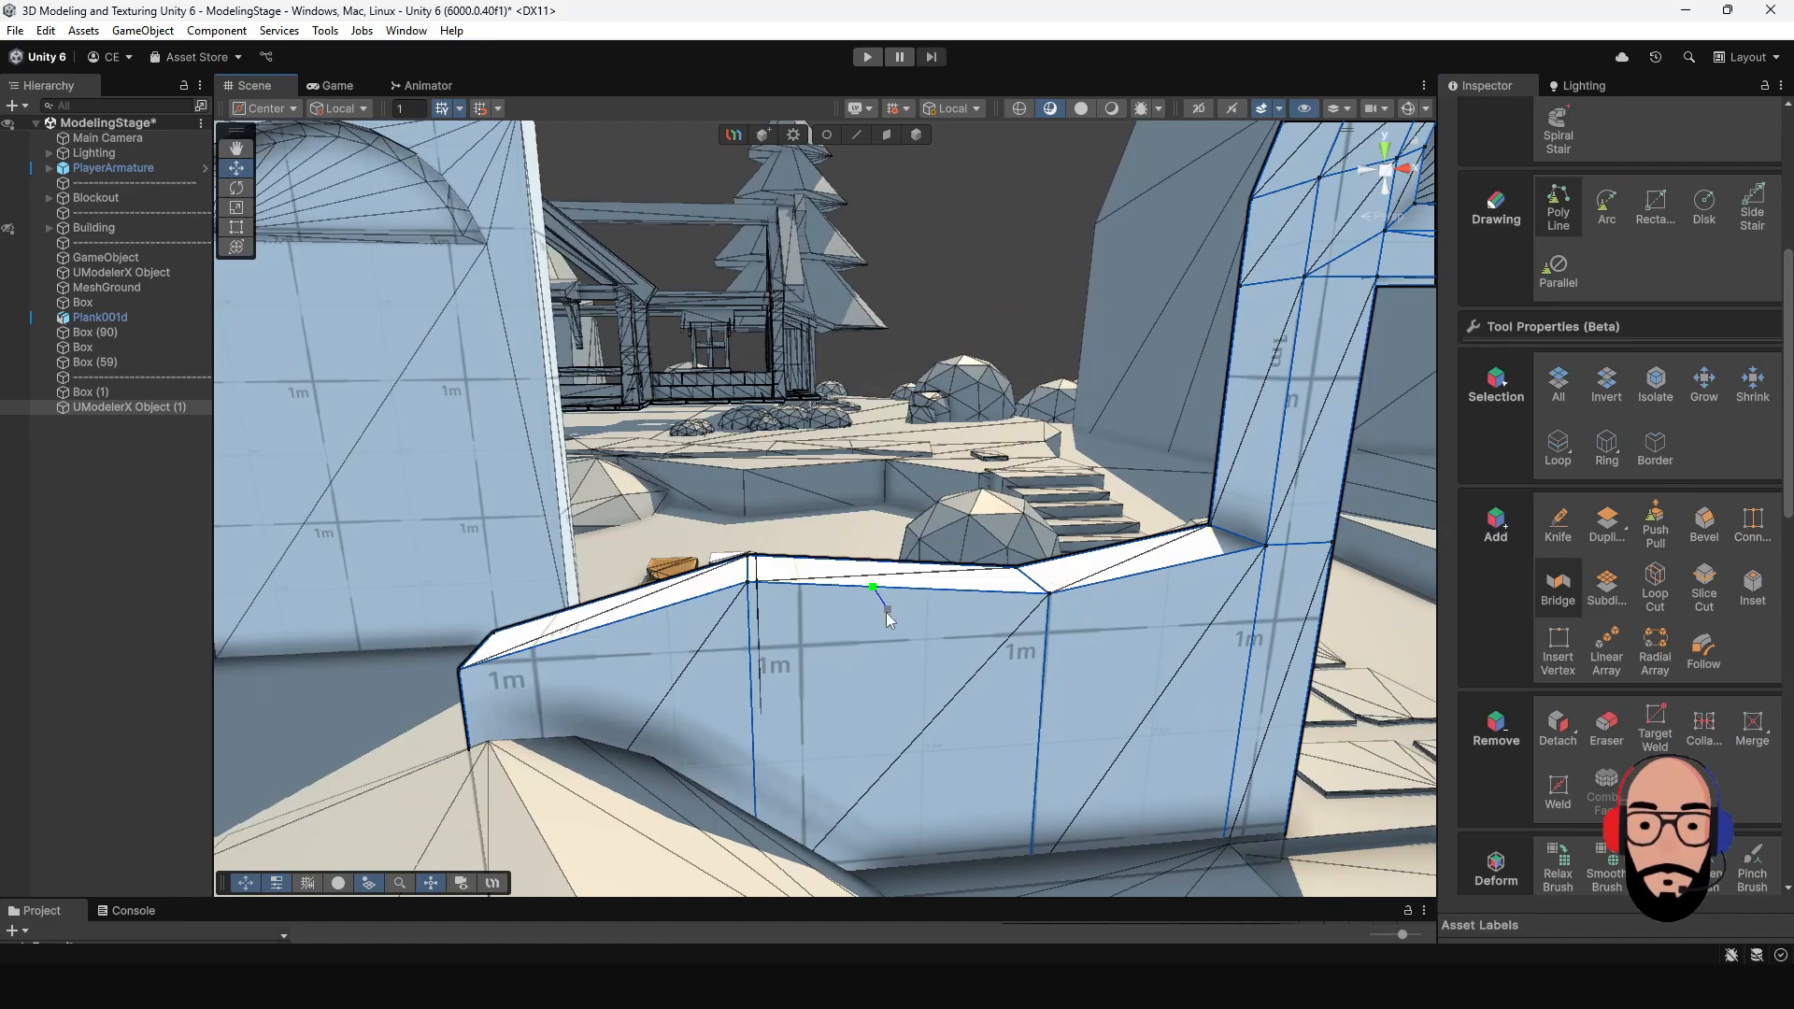
click(886, 614)
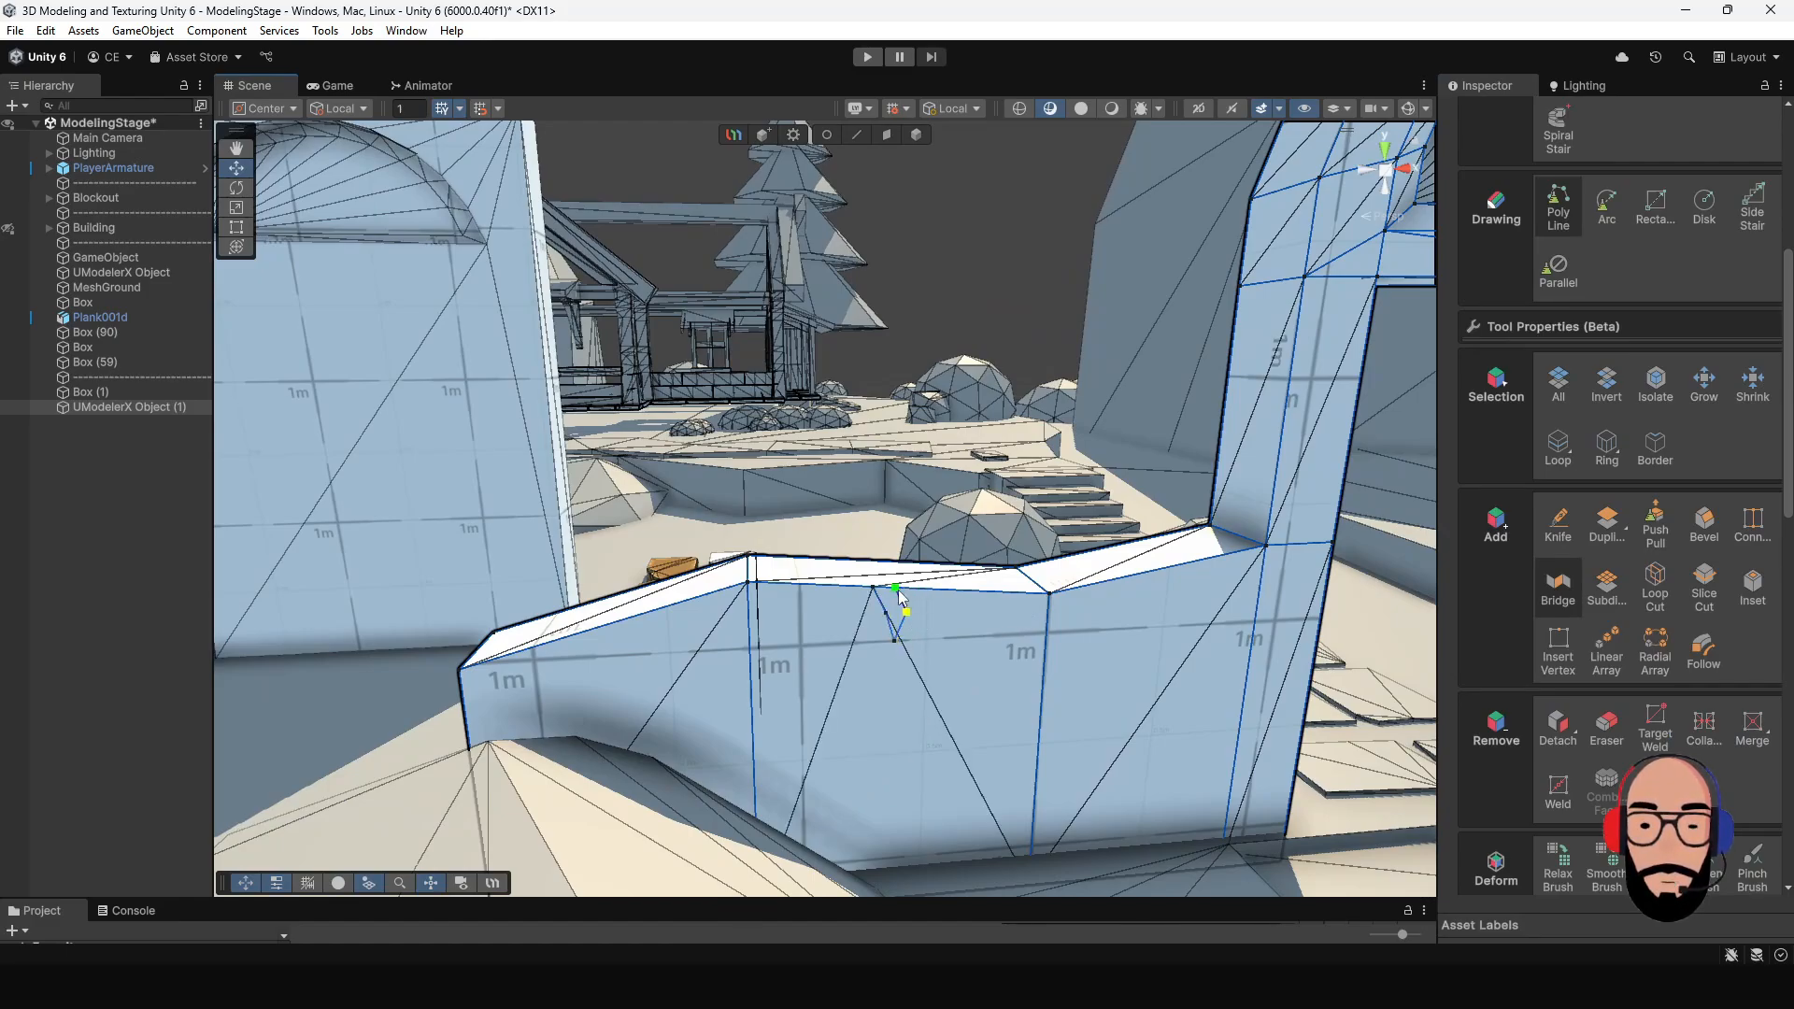
click(921, 597)
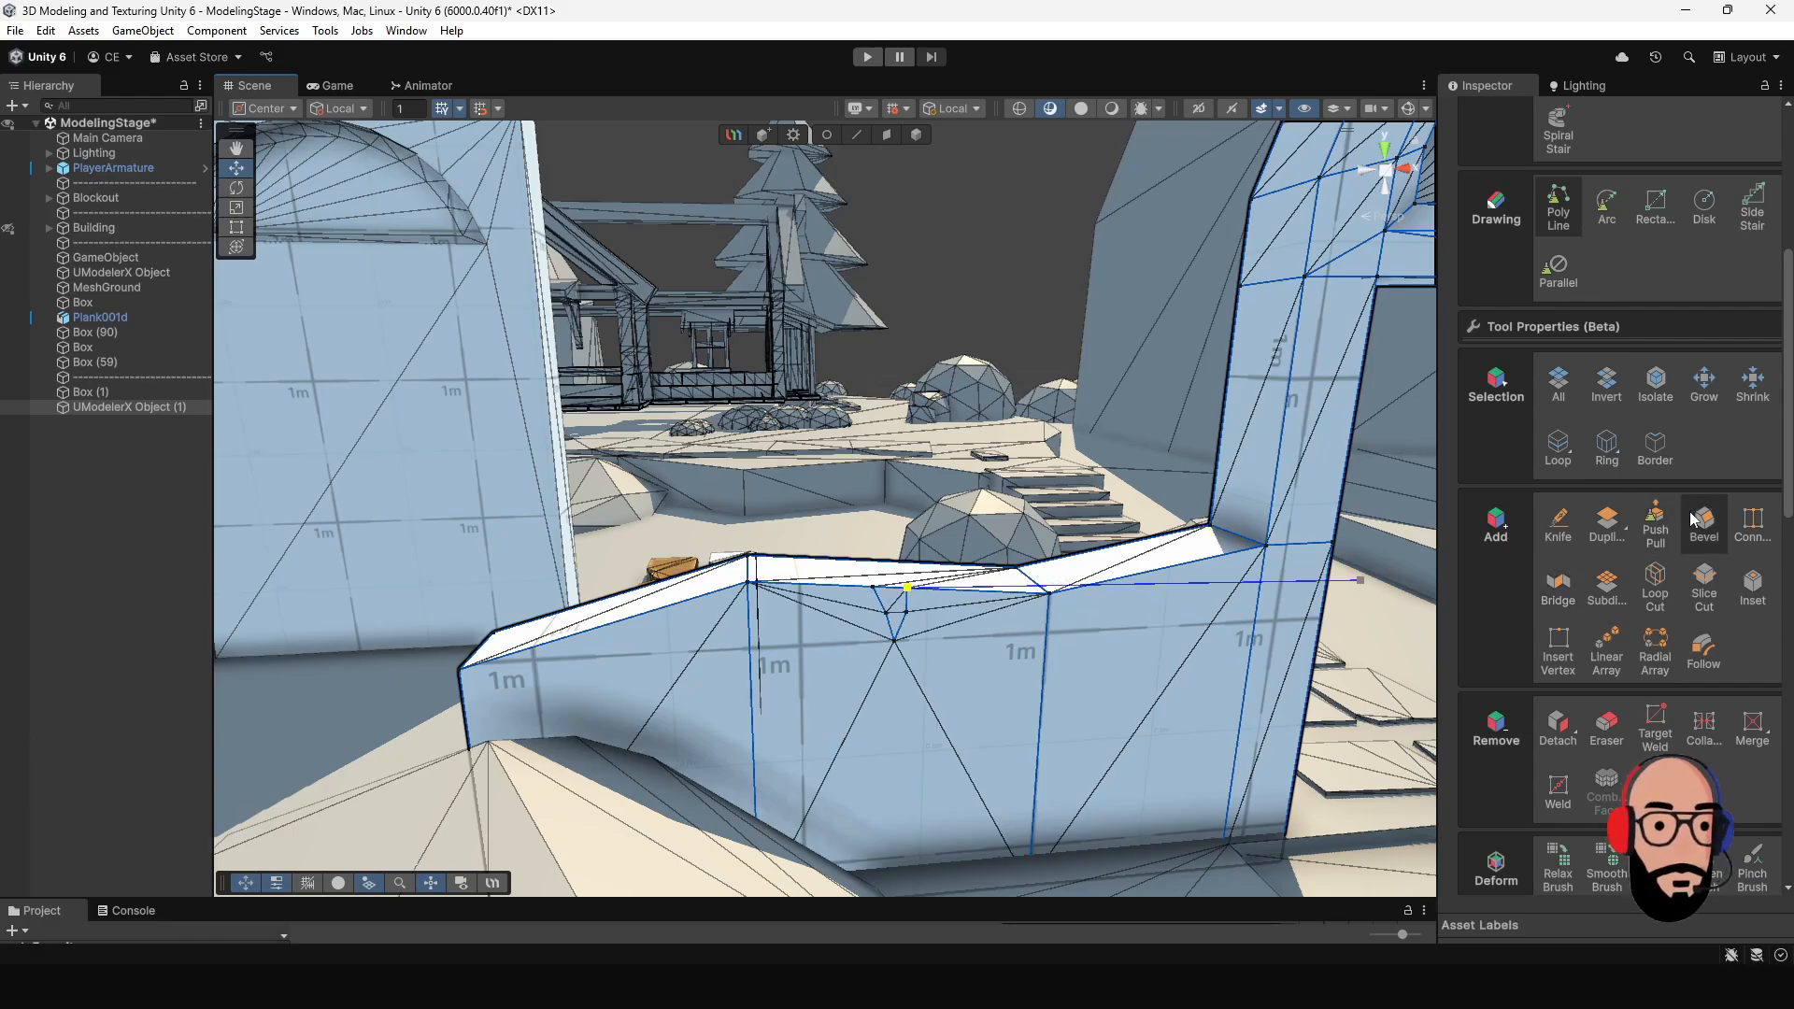
- Push the left wall's notch face back through the wall's thickness with Push Pull to cut out a chip
click(1655, 525)
alt+drag(1028, 645, 1099, 662)
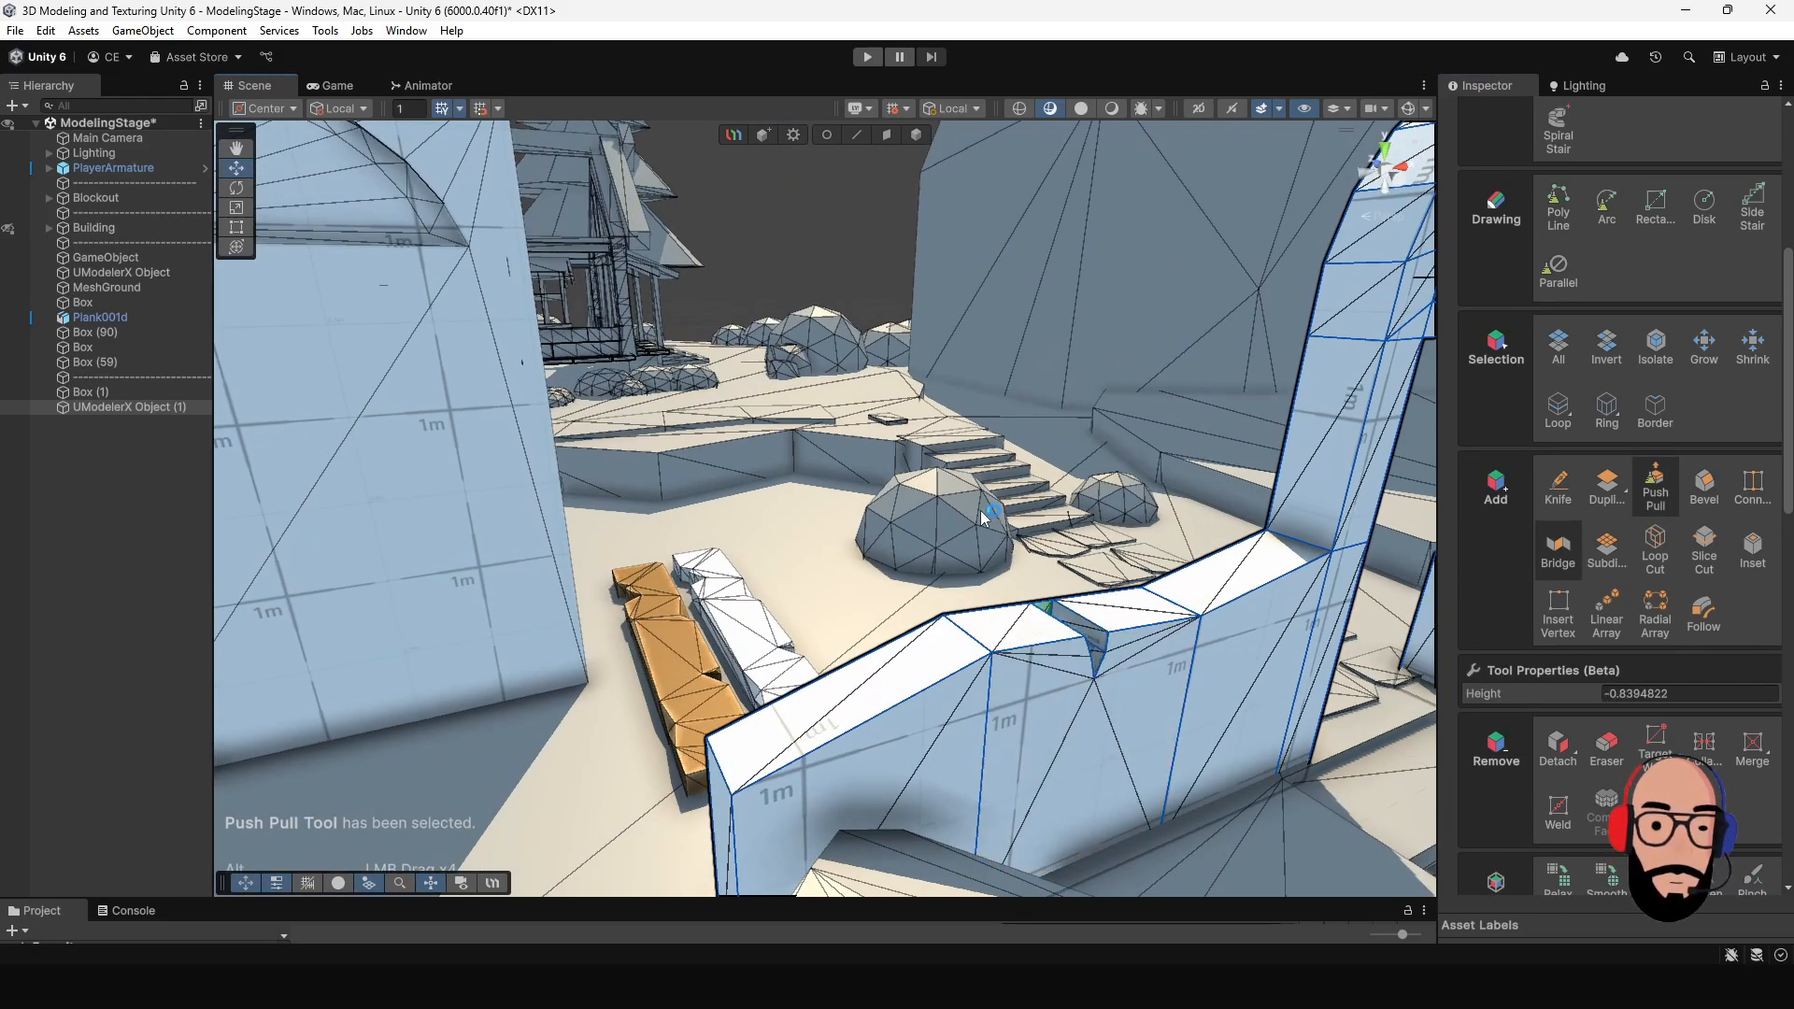
drag(981, 511, 1048, 565)
- Draw a small irregular notch outline with the Poly Line tool at the right side wall's top front edge, near its middle
alt+drag(1226, 637, 933, 514)
middle_drag(1039, 499, 667, 498)
alt+drag(916, 520, 967, 605)
alt+right_drag(967, 605, 1053, 671)
click(1558, 225)
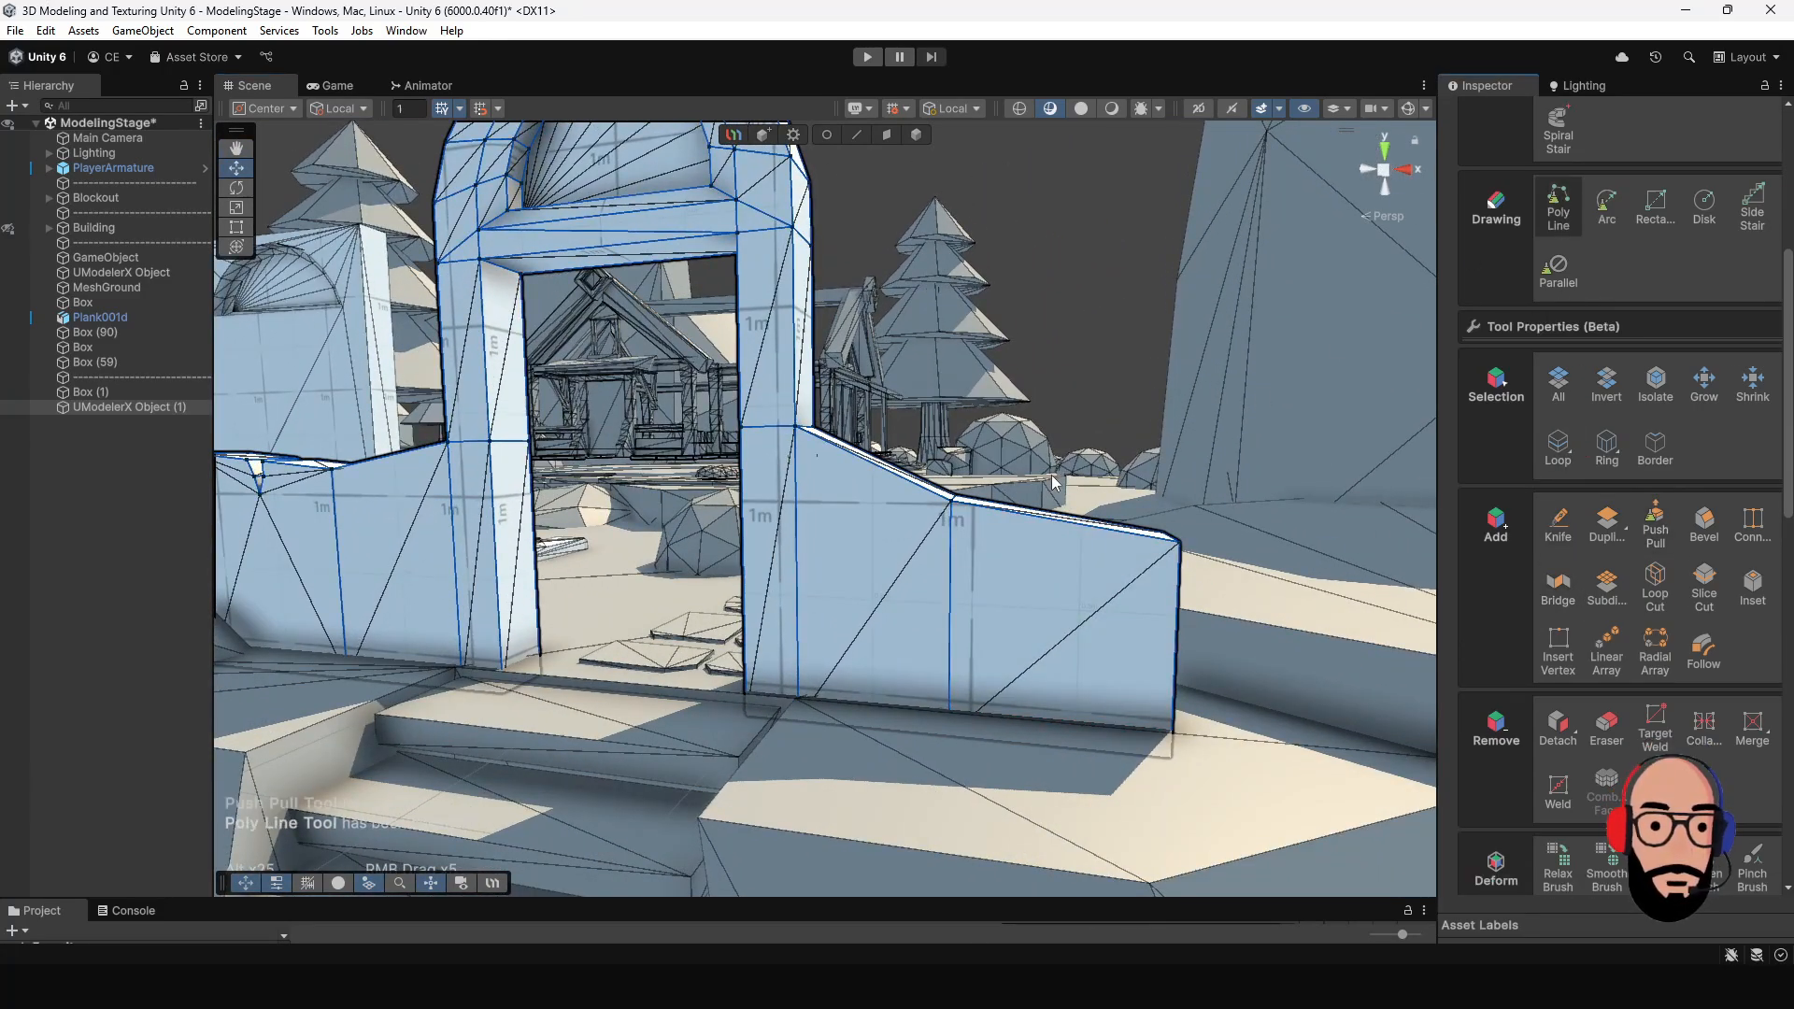
alt+right_drag(1051, 474, 1134, 534)
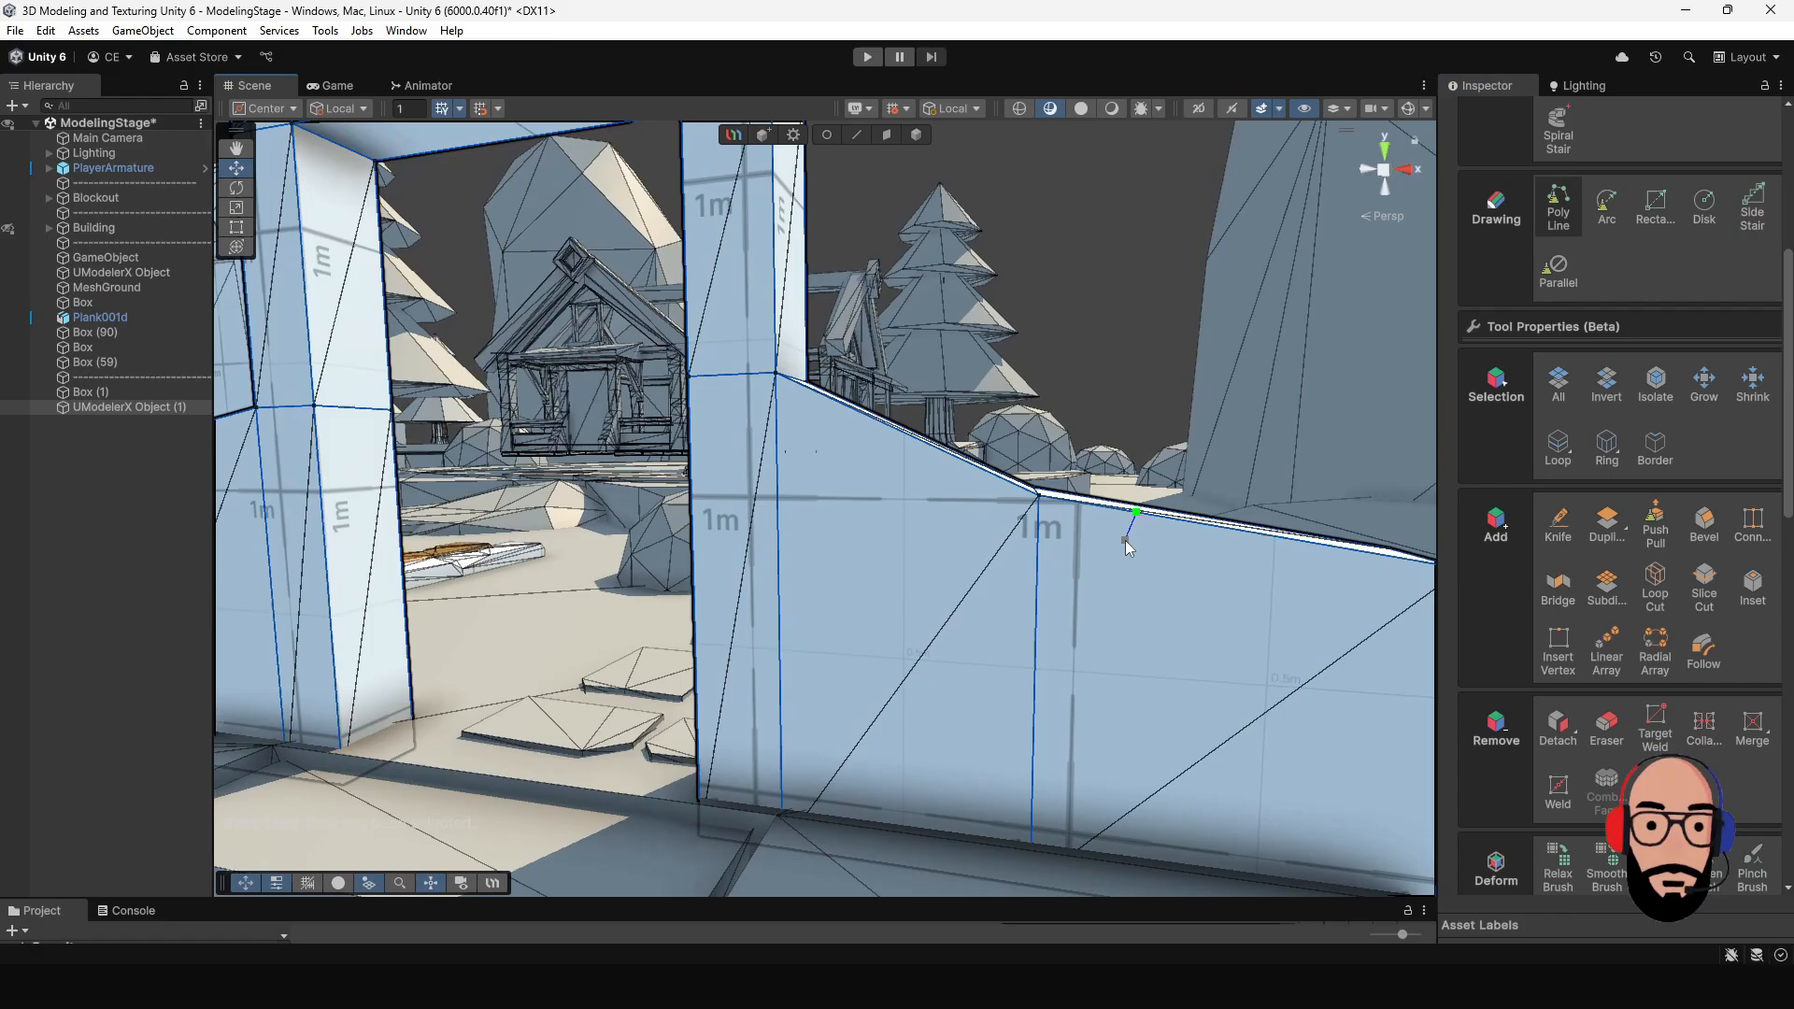
click(1125, 540)
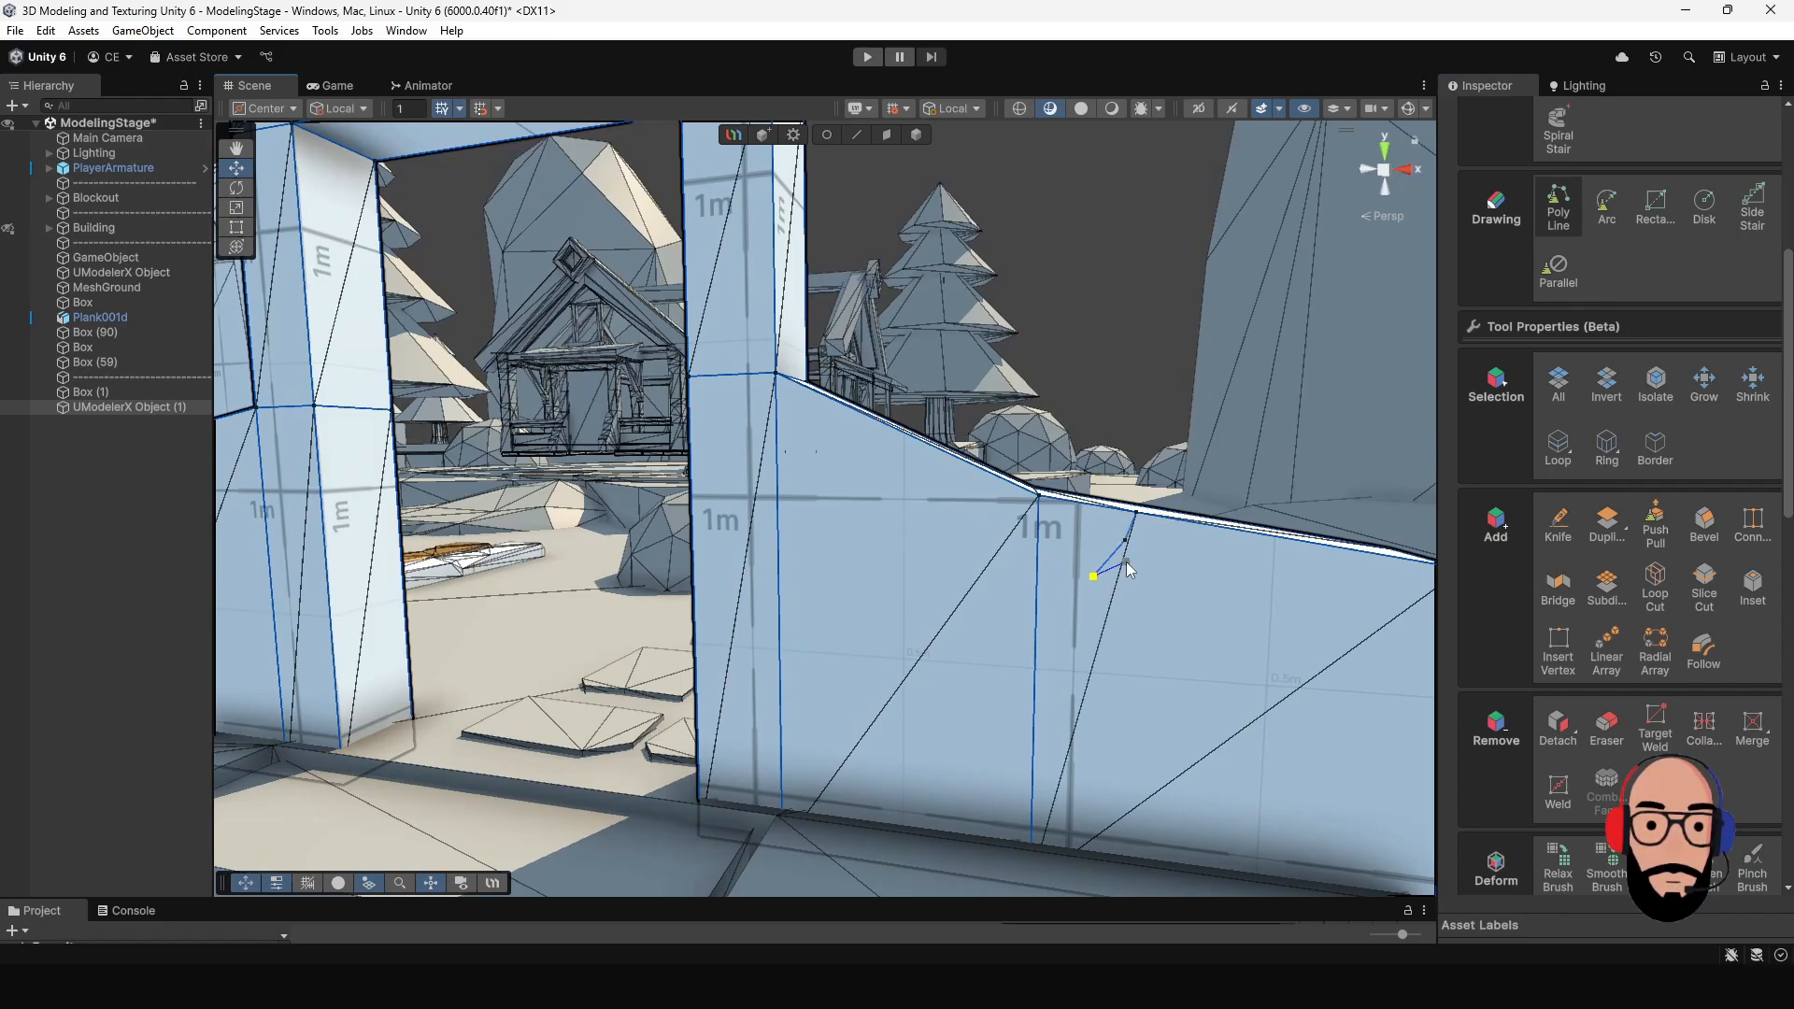
click(1205, 527)
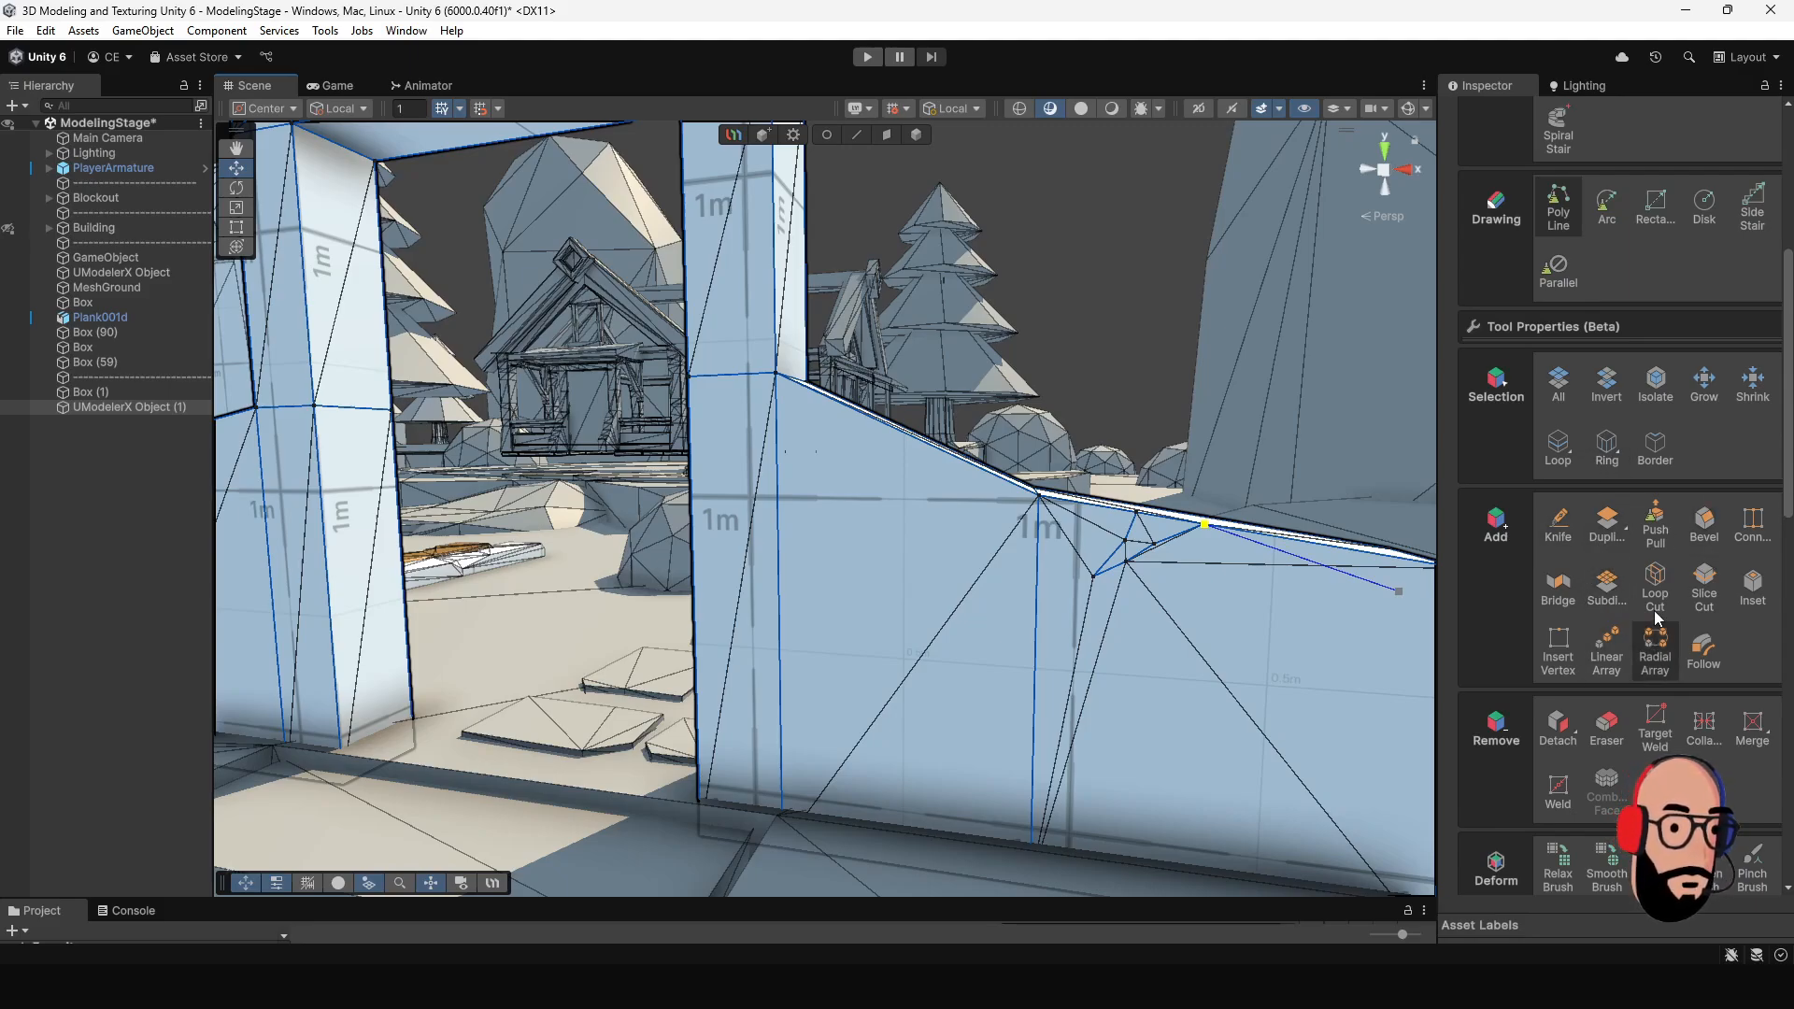
- Push the right wall's notch face back with Push Pull, height about -1.7, to cut the chip through the wall
click(1655, 528)
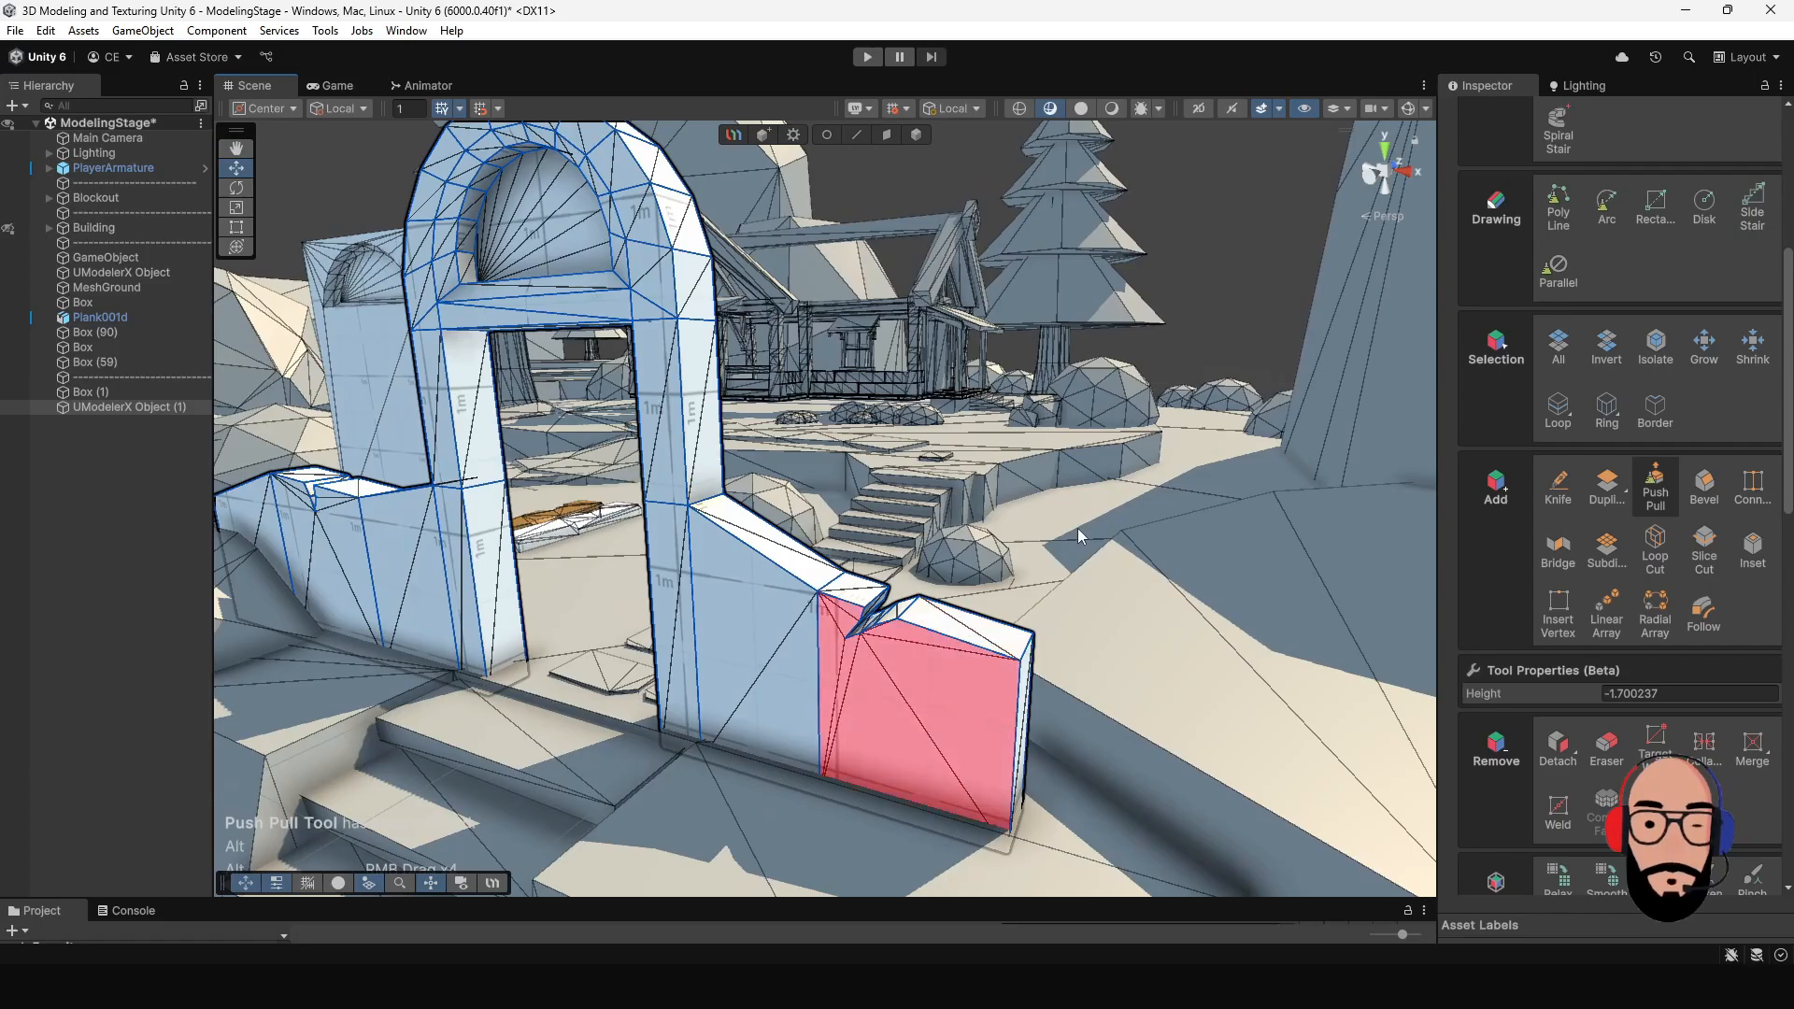
alt+right_drag(1078, 529, 876, 513)
alt+drag(876, 513, 873, 587)
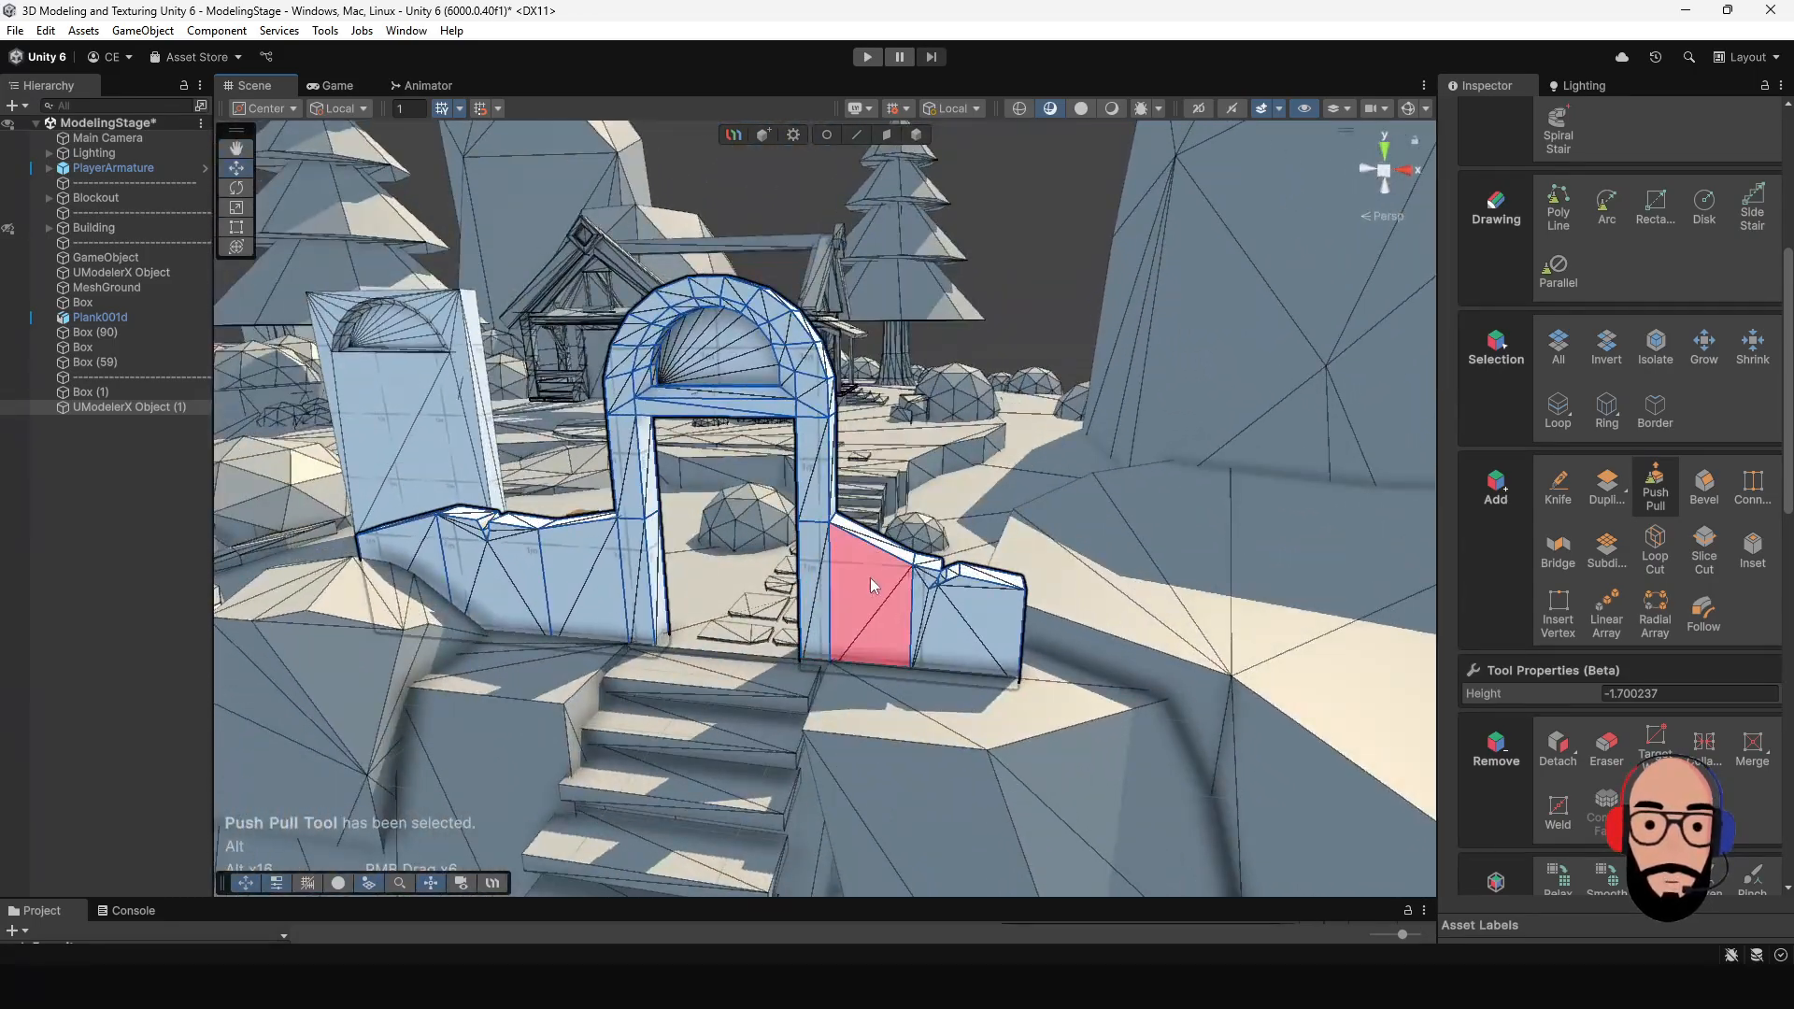
alt+middle_drag(874, 587, 848, 548)
alt+drag(848, 549, 913, 534)
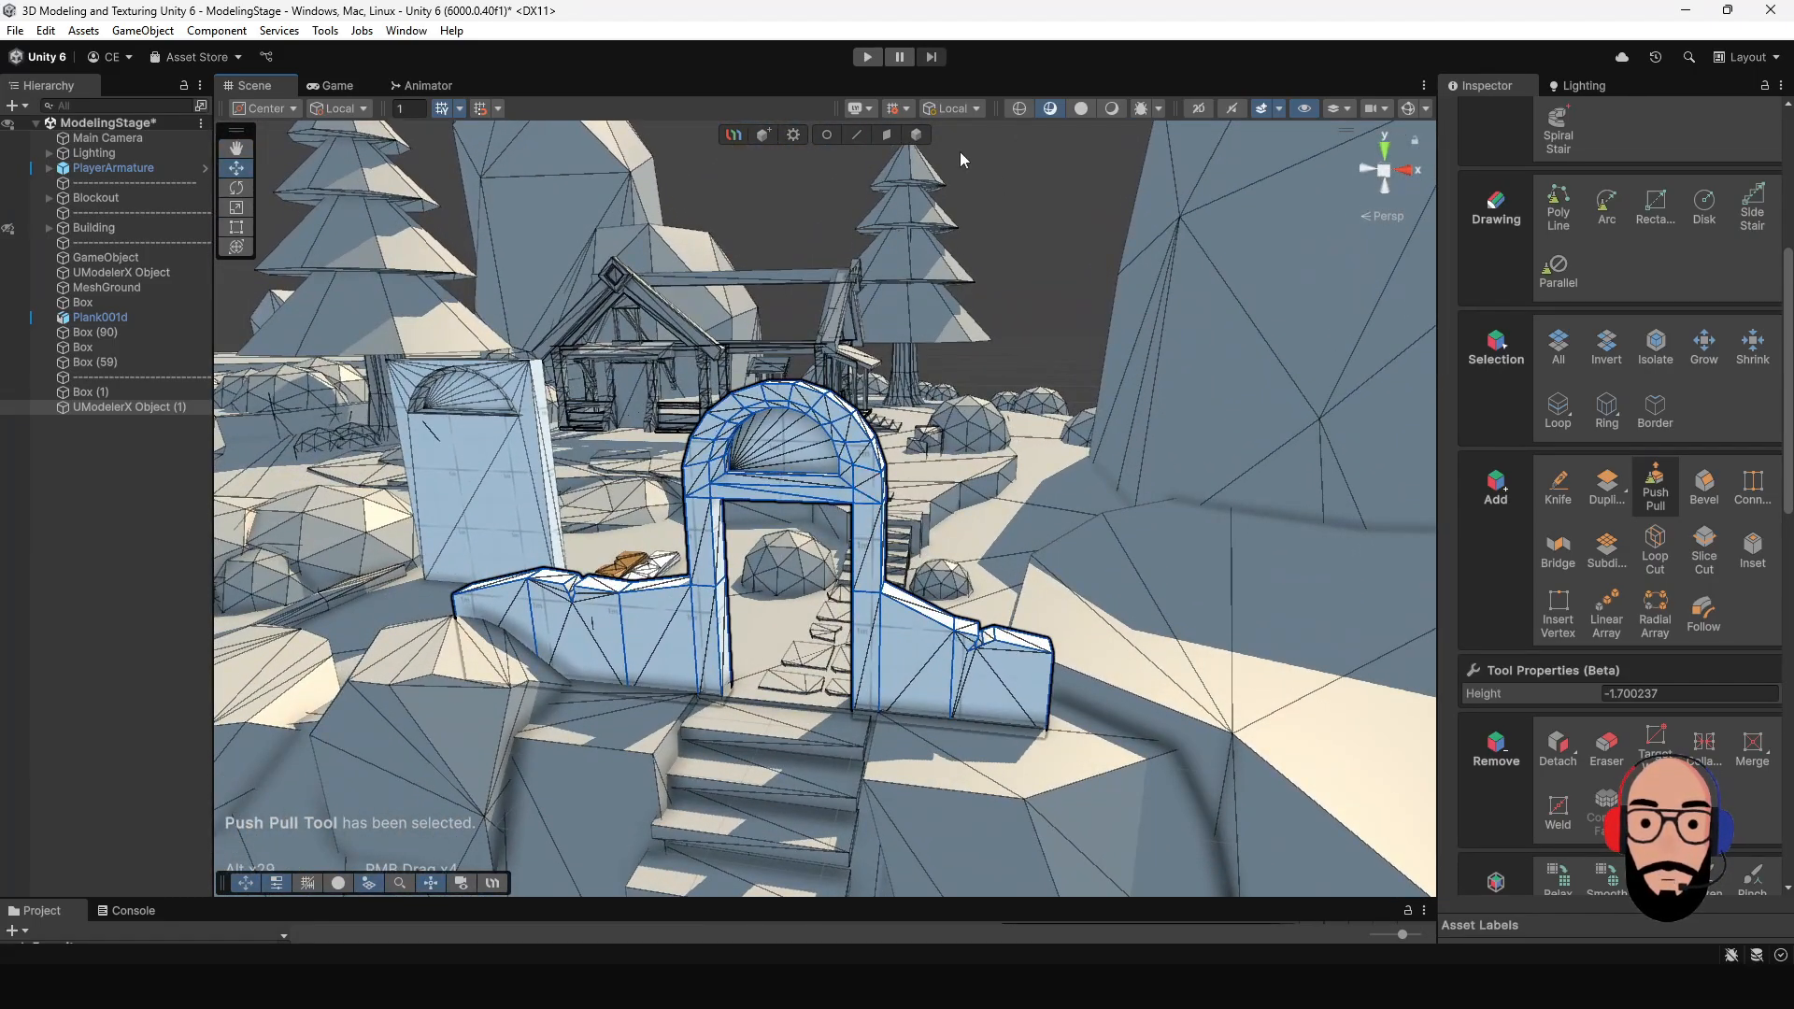
alt+right_drag(792, 499, 864, 496)
alt+drag(865, 496, 929, 544)
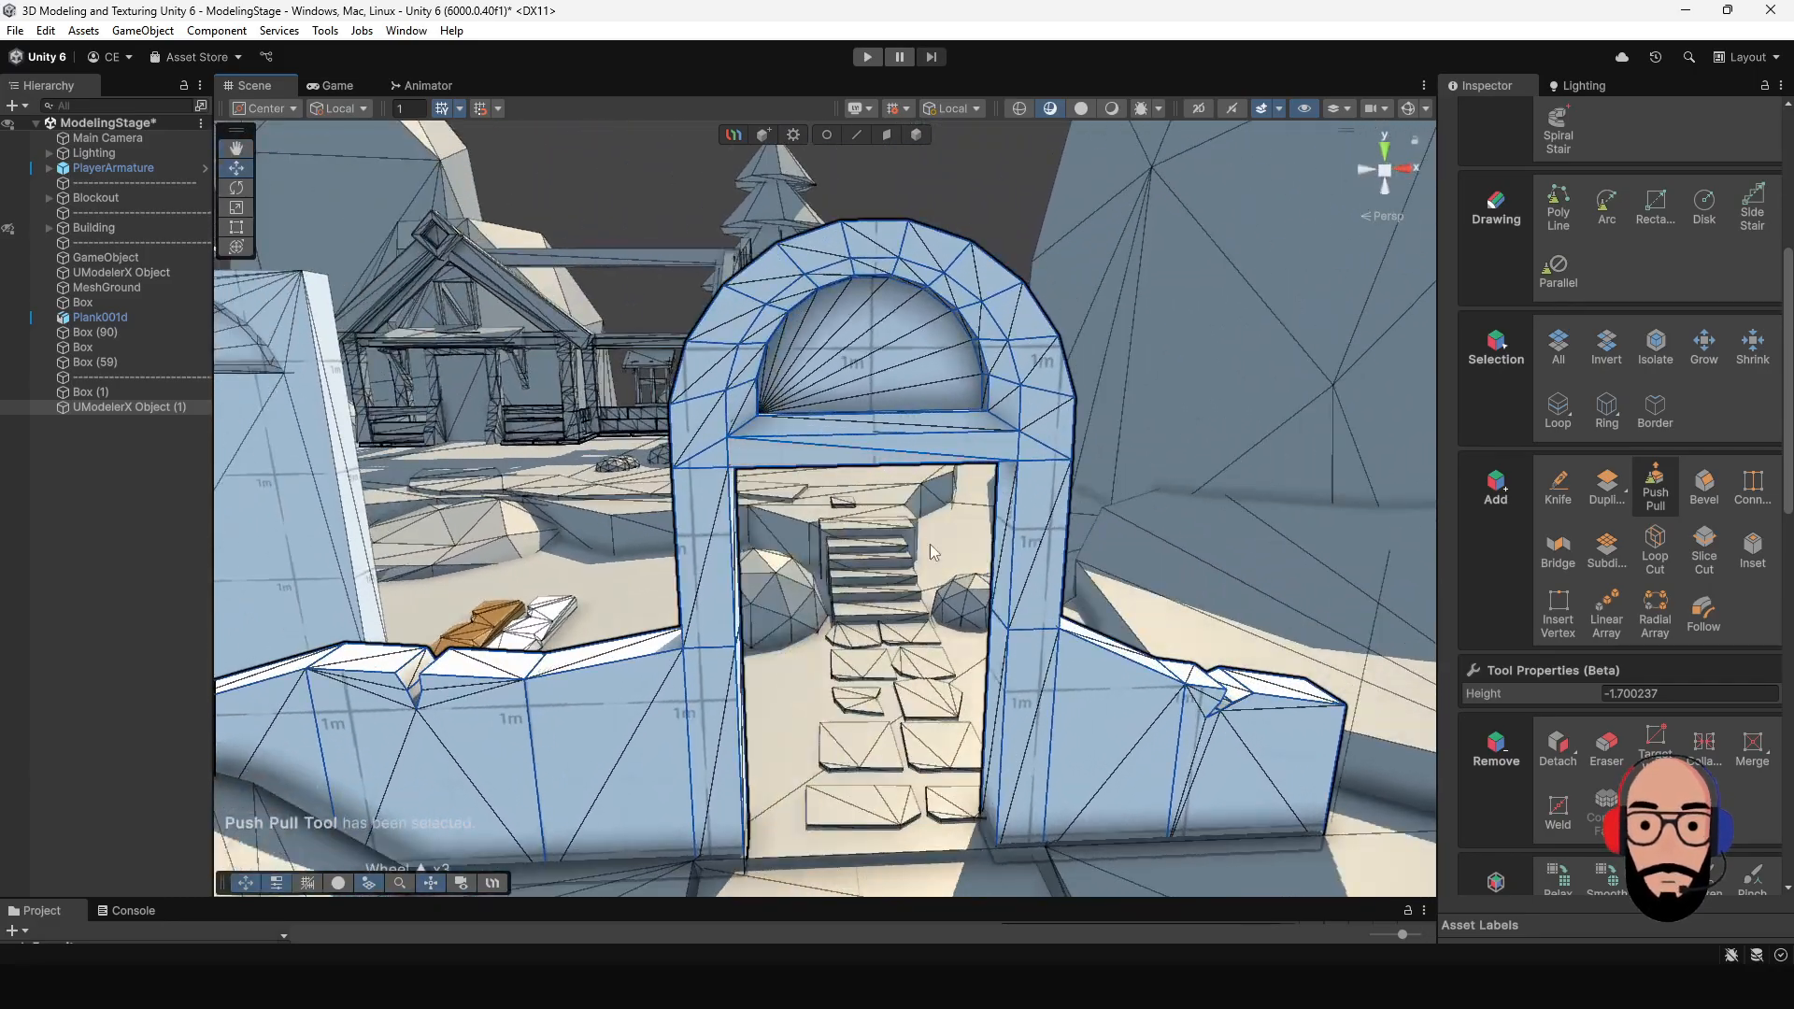
alt+right_drag(929, 544, 905, 537)
mouse_move(906, 538)
alt+mouse_down()
mouse_move(967, 570)
mouse_move(916, 533)
alt+mouse_up()
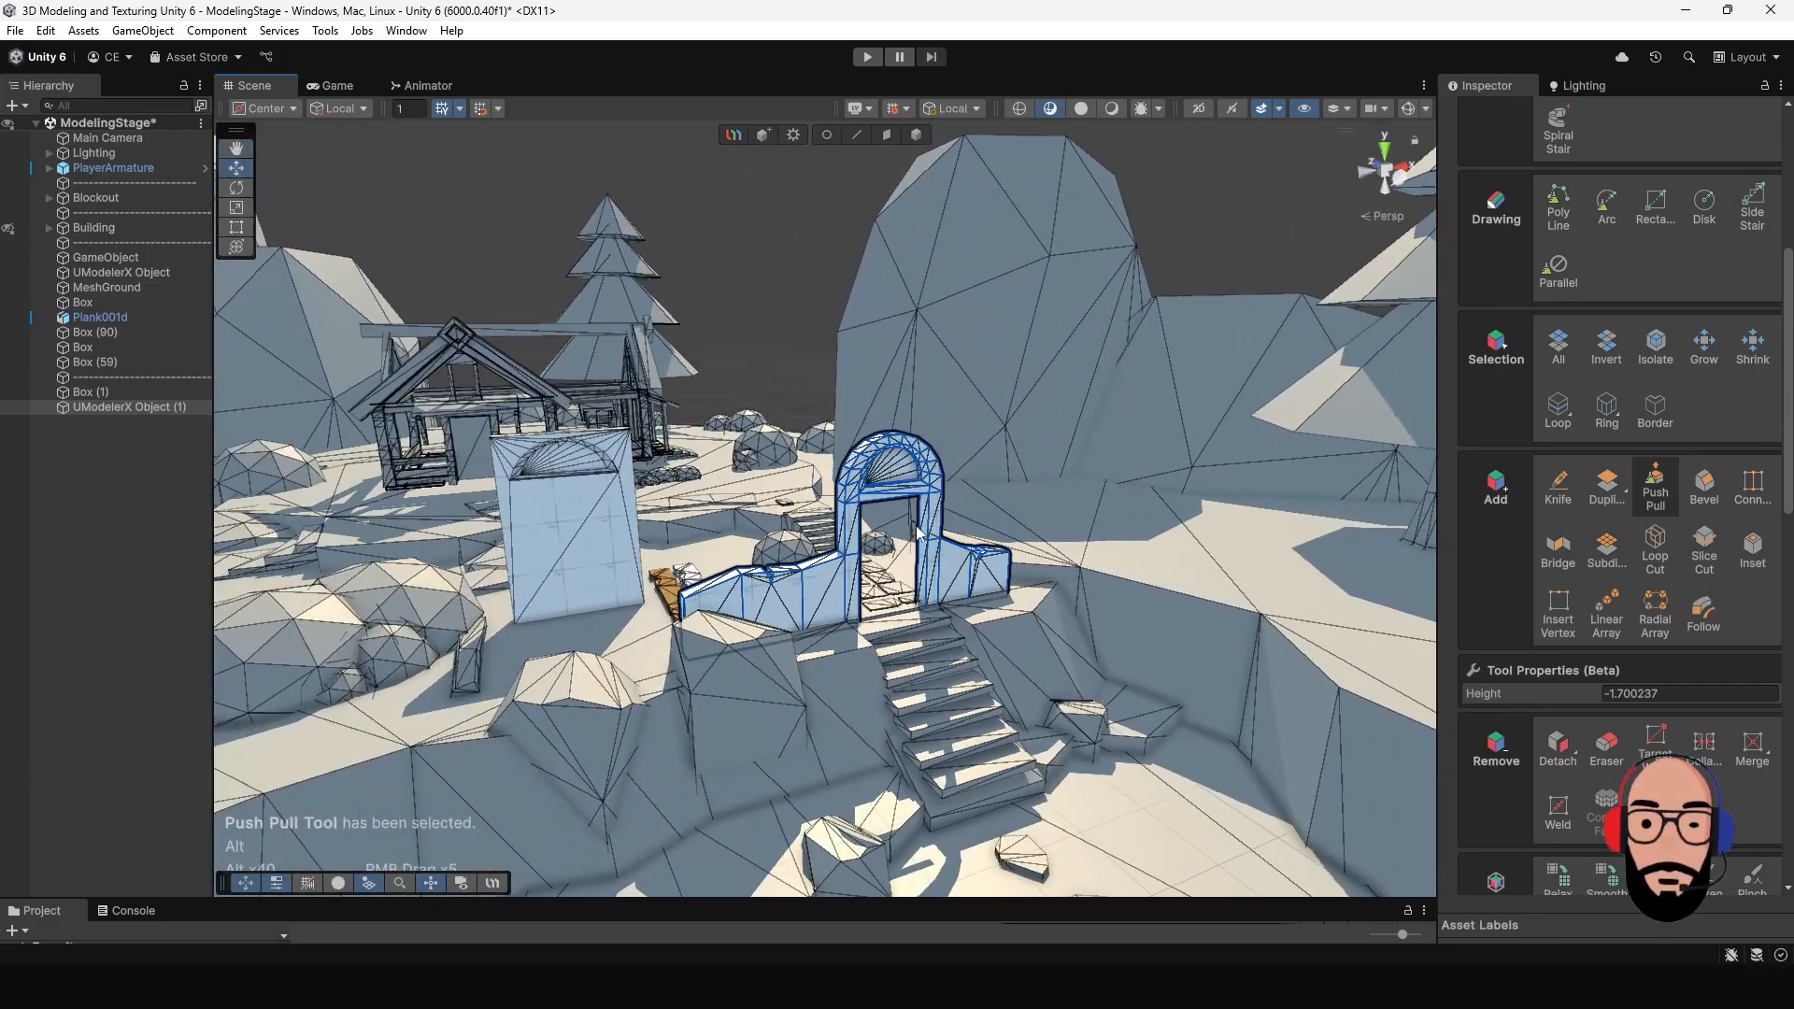
- Return to whole-object selection and delete the standalone box with the arched recess beside the archway
click(916, 135)
click(590, 558)
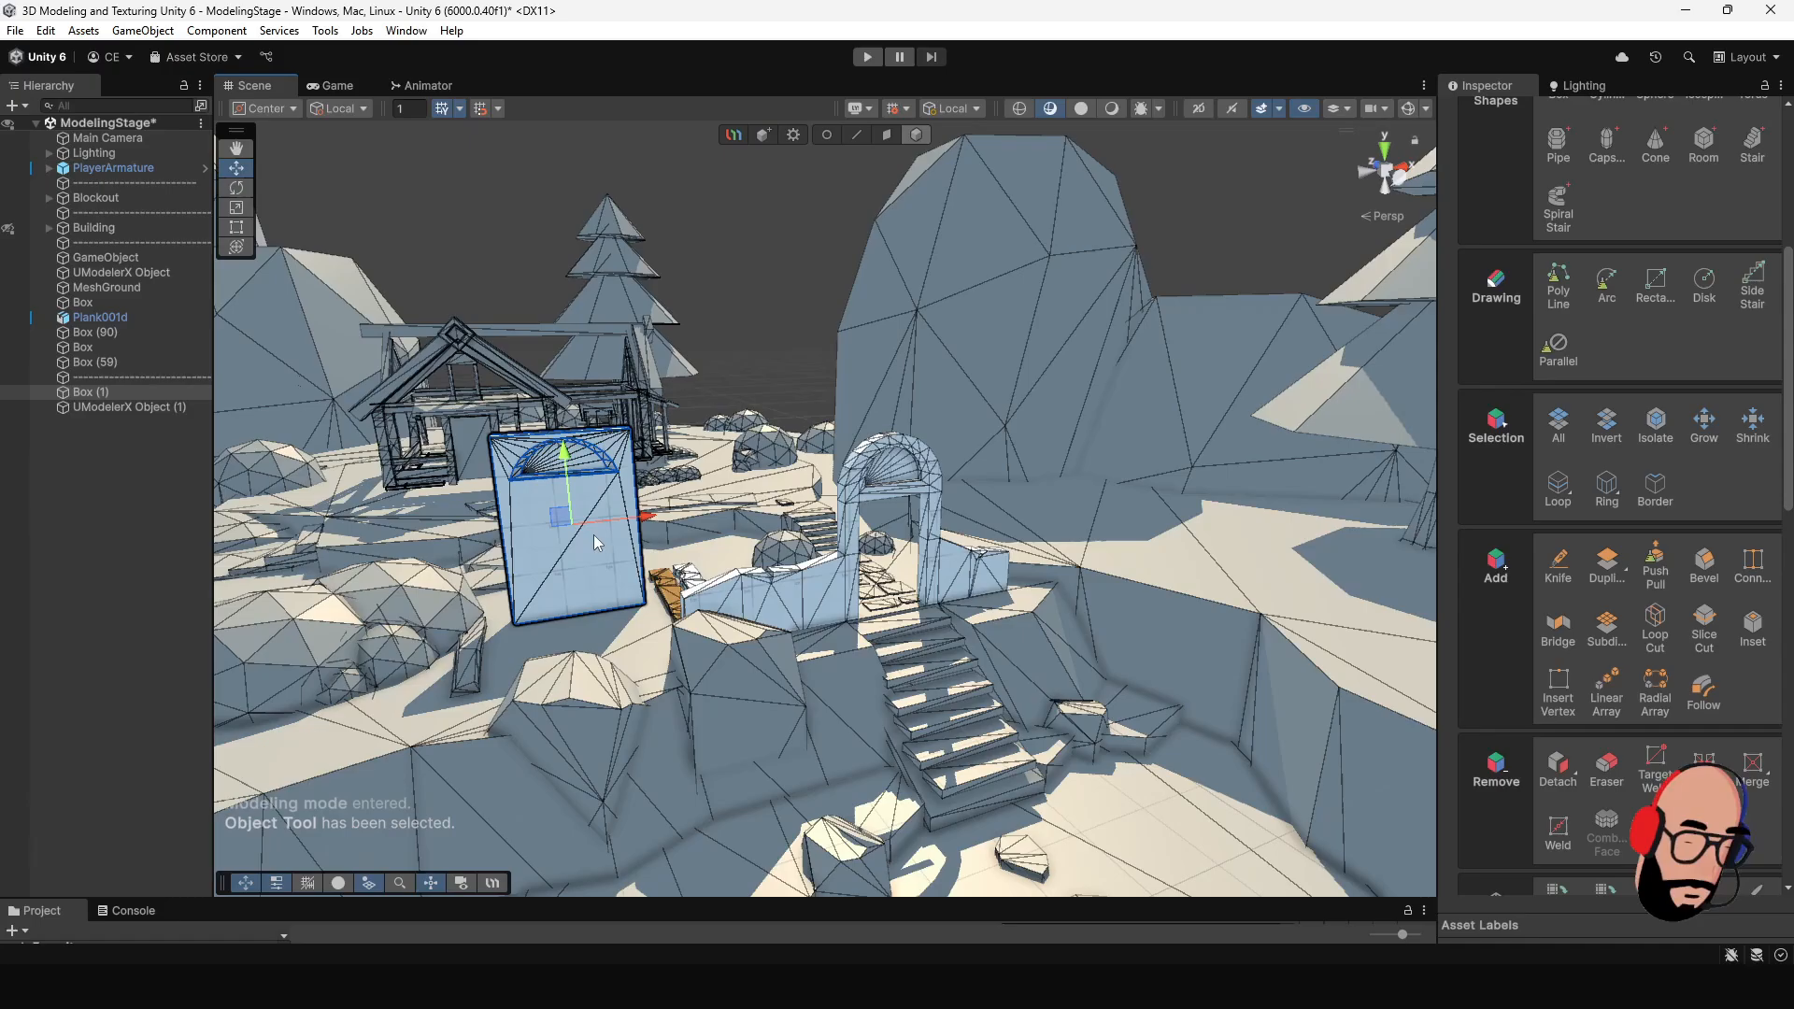
key(Delete)
- Examine the finished archway and its chipped side walls within the scene from several angles and distances
click(840, 592)
alt+drag(953, 589, 935, 495)
scroll(873, 531, up, 3)
scroll(872, 533, up, 3)
scroll(797, 494, down, 4)
click(832, 316)
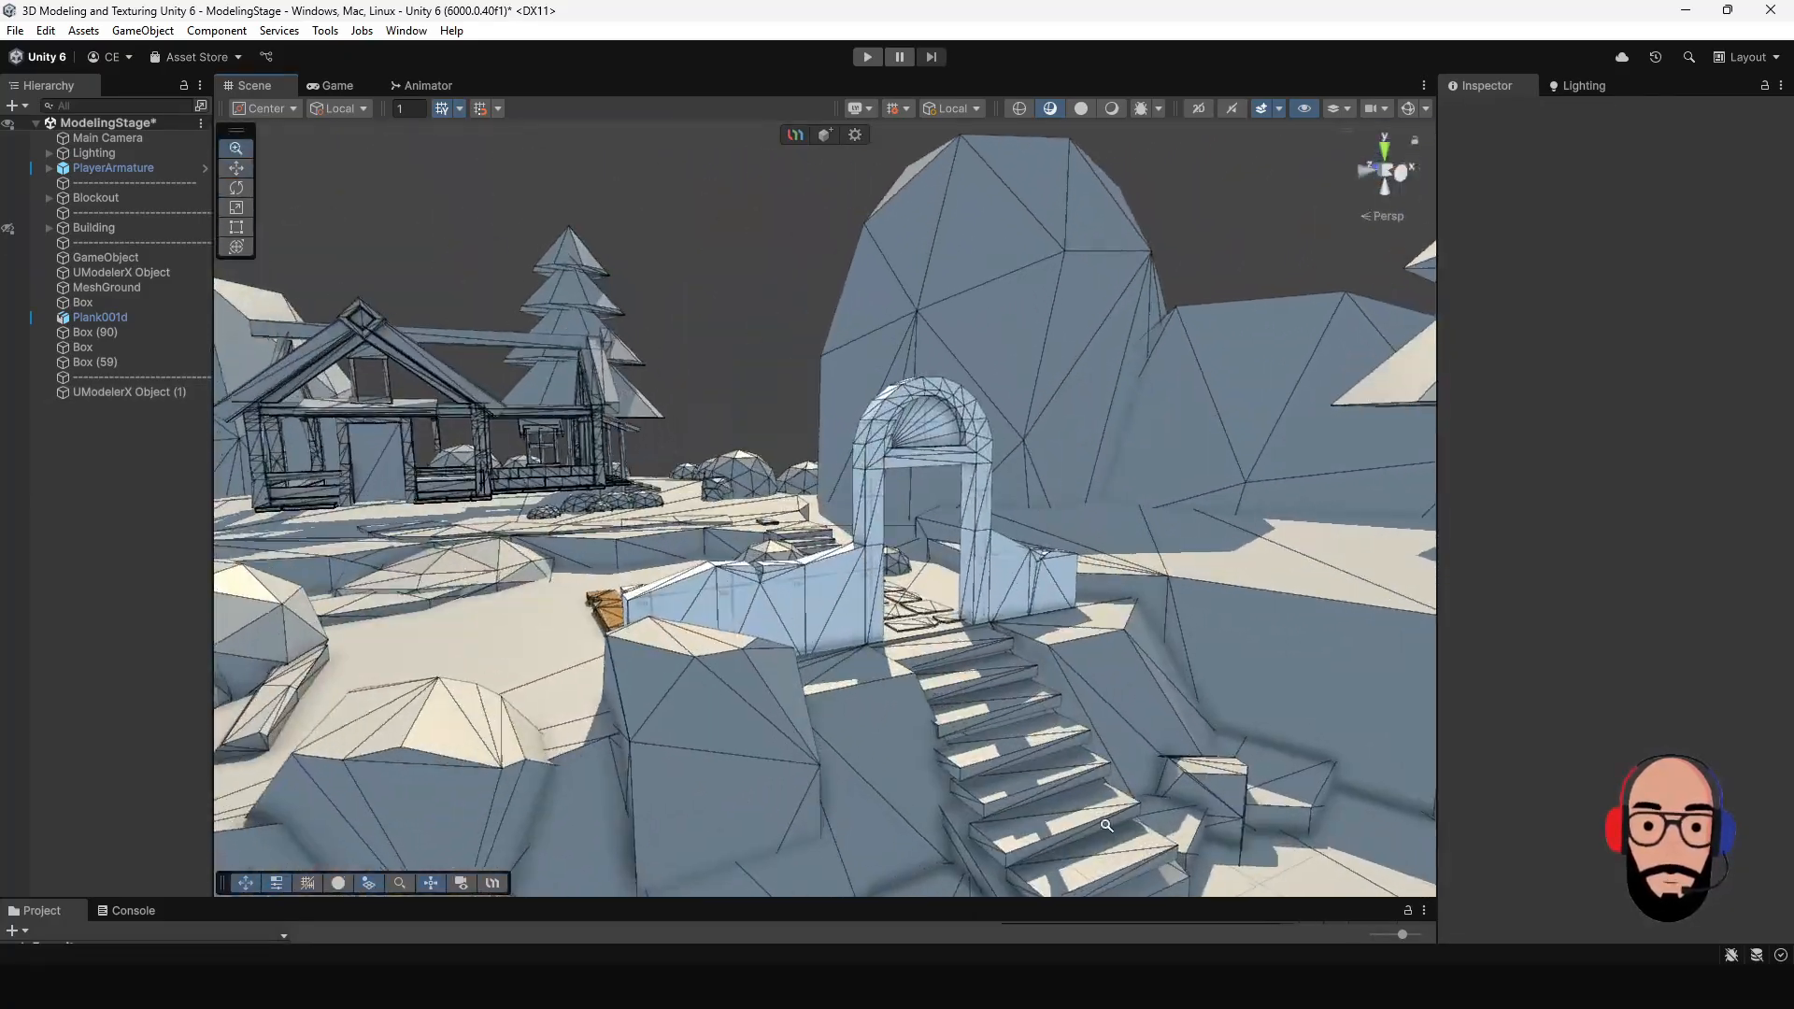
scroll(1006, 686, up, 2)
alt+drag(1006, 686, 864, 570)
alt+right_drag(874, 566, 812, 500)
alt+drag(812, 500, 839, 582)
scroll(838, 581, up, 1)
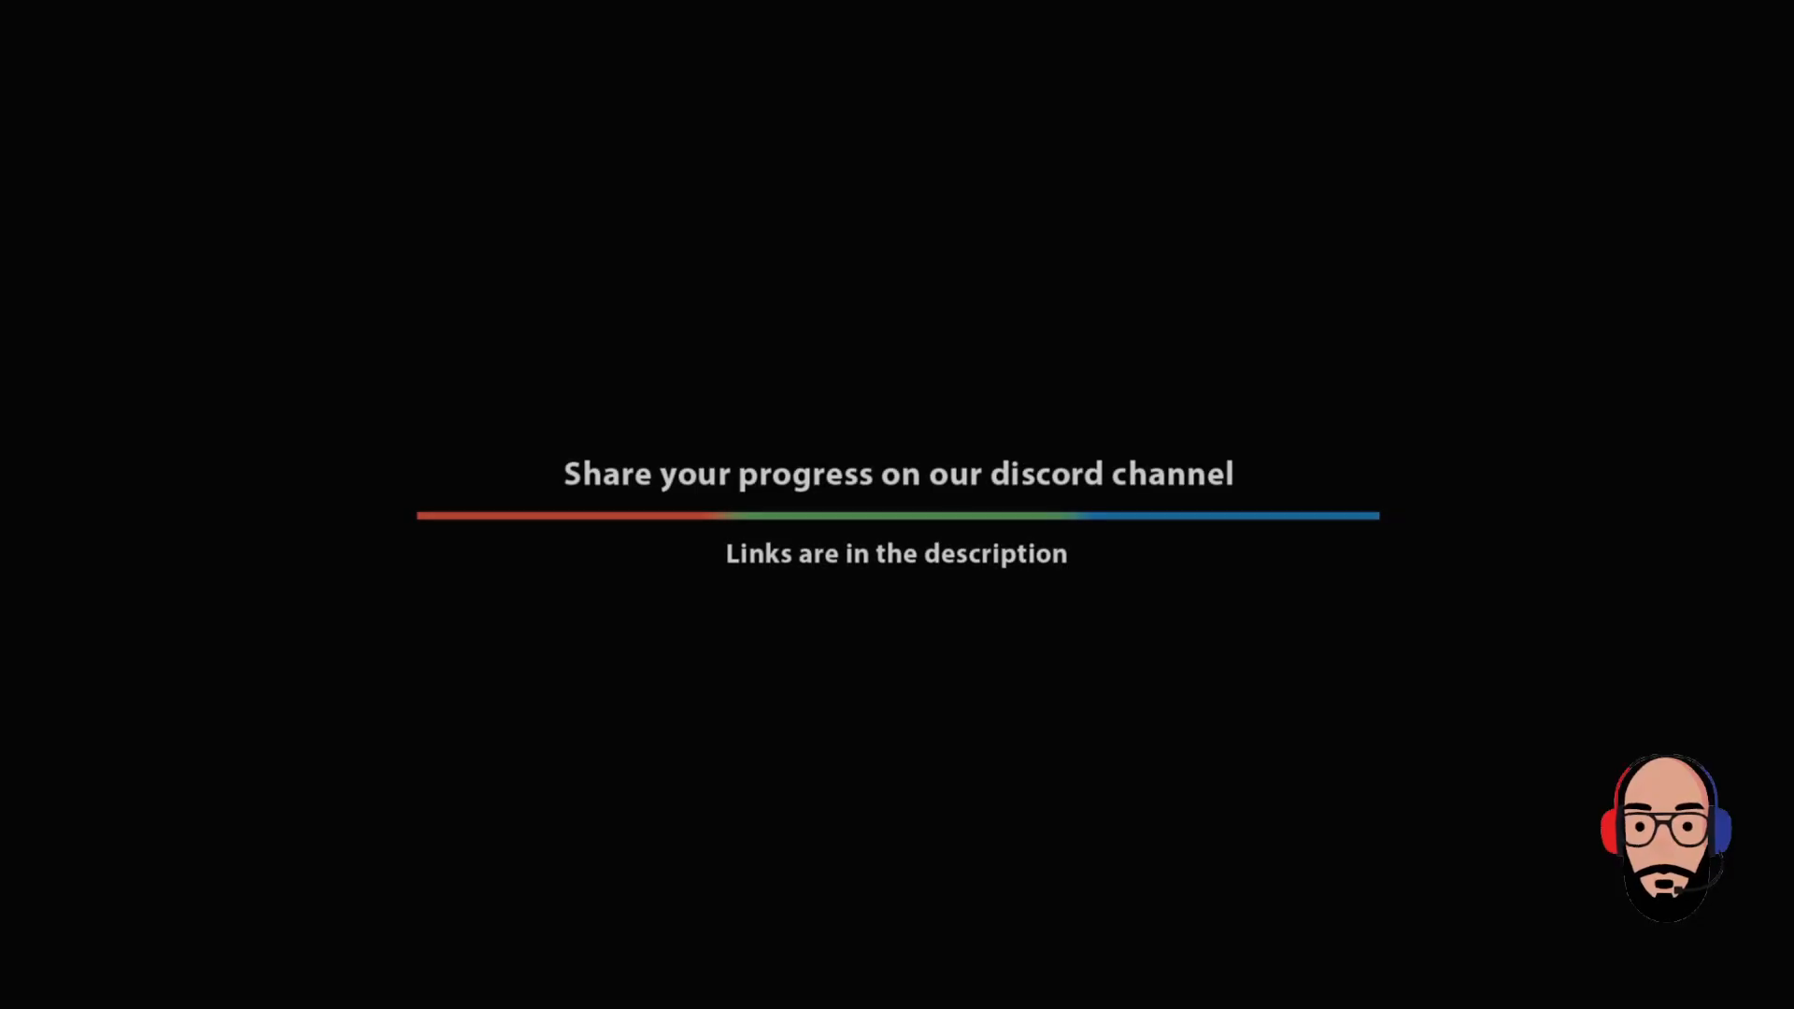